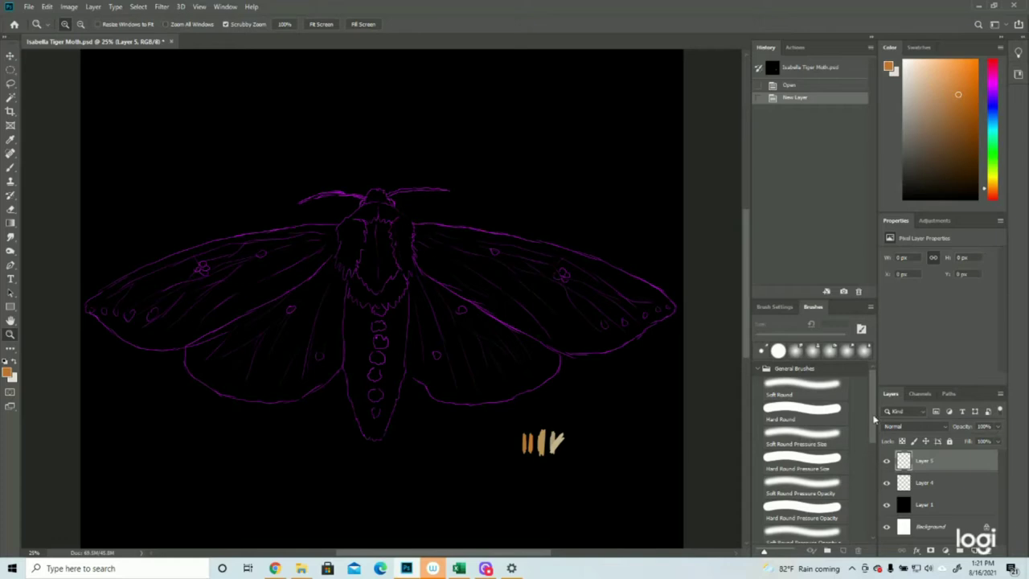
Step: Paint short orange fur strokes across the moth's head with the 15 px Hard Round Pressure Size brush
left_click_drag(381, 172, 428, 241)
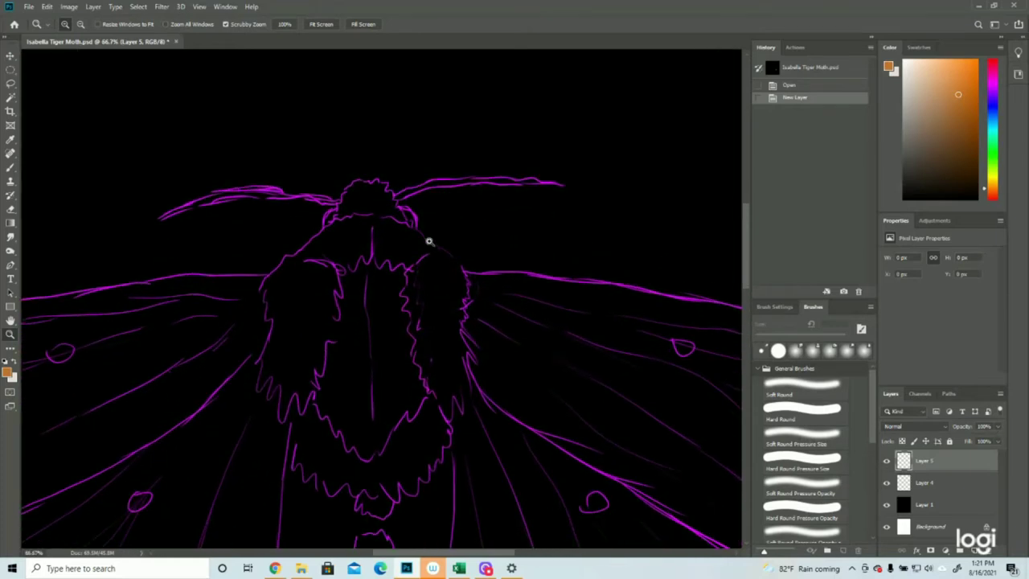
left_click(444, 289, "alt")
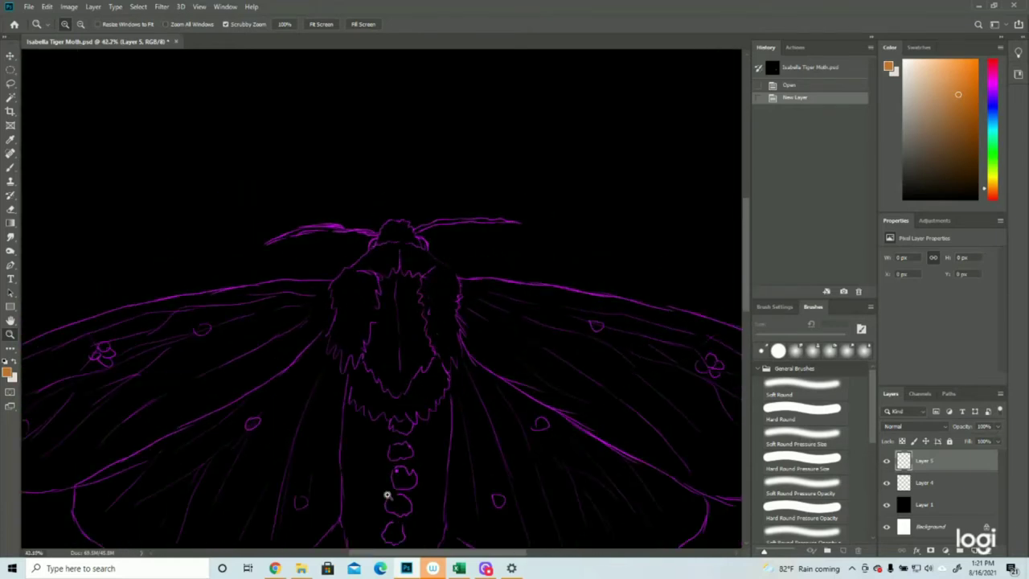
left_click_drag(496, 280, 514, 297)
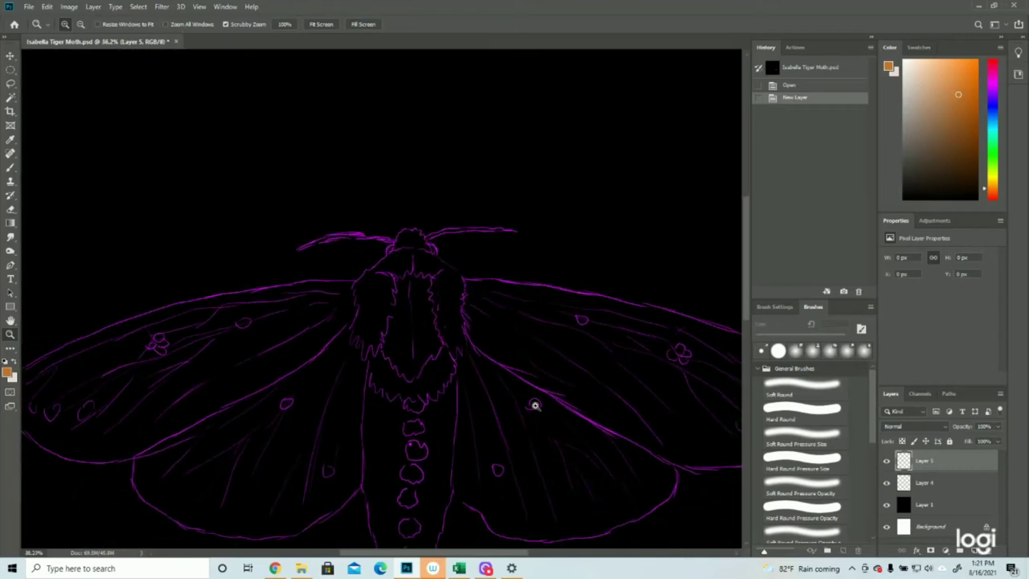
left_click_drag(434, 240, 510, 243)
left_click(11, 167)
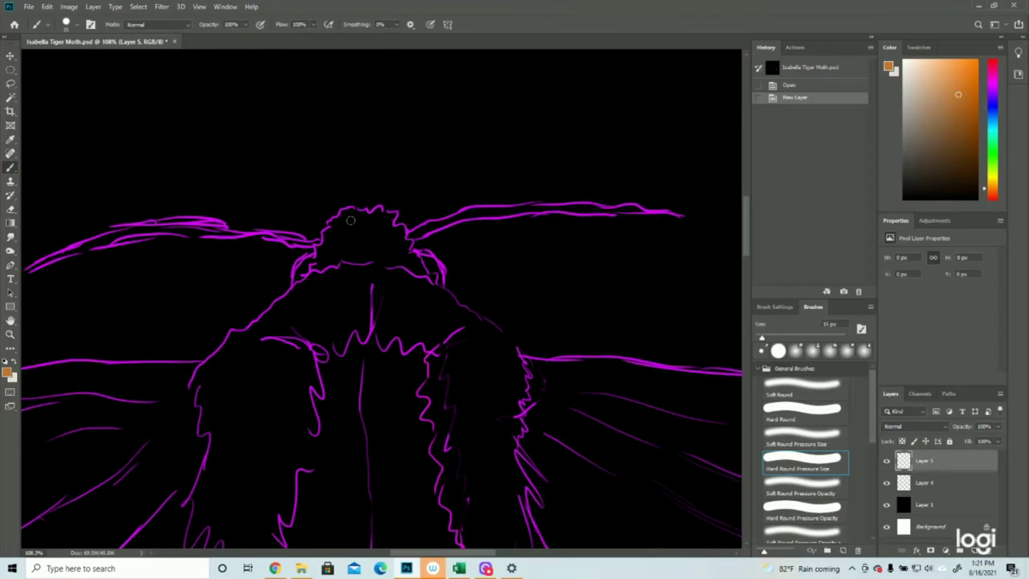
mouse_move(347, 207)
left_mouse_down()
mouse_move(362, 243)
mouse_move(377, 229)
mouse_move(366, 217)
mouse_move(369, 251)
mouse_move(395, 211)
mouse_move(389, 233)
mouse_move(385, 209)
mouse_move(380, 248)
mouse_move(393, 245)
mouse_move(397, 257)
mouse_move(394, 241)
mouse_move(390, 253)
mouse_move(436, 281)
mouse_move(404, 268)
left_mouse_up()
mouse_move(328, 231)
left_mouse_down()
mouse_move(336, 245)
mouse_move(342, 233)
mouse_move(353, 245)
mouse_move(347, 221)
mouse_move(377, 265)
left_mouse_up()
mouse_move(354, 228)
left_mouse_down()
mouse_move(317, 239)
mouse_move(340, 257)
mouse_move(340, 239)
mouse_move(346, 263)
mouse_move(313, 257)
mouse_move(323, 271)
mouse_move(319, 254)
mouse_move(317, 276)
mouse_move(305, 273)
mouse_move(341, 265)
left_mouse_up()
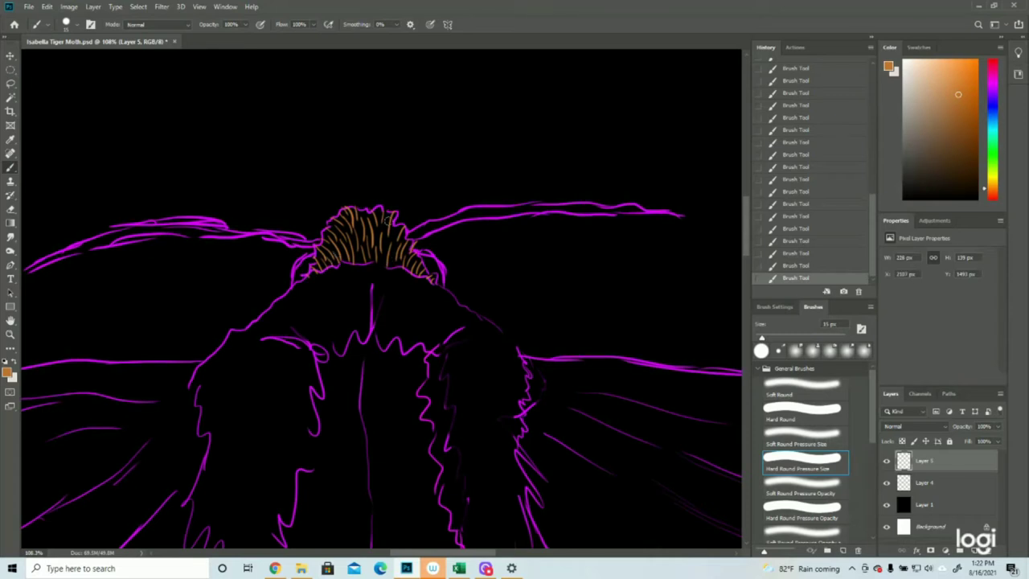
Step: Paint orange fur strokes fanning out across the collar behind the head, checking them with the Layer 4 sketch briefly hidden
left_click(10, 333)
left_click_drag(449, 337, 408, 342)
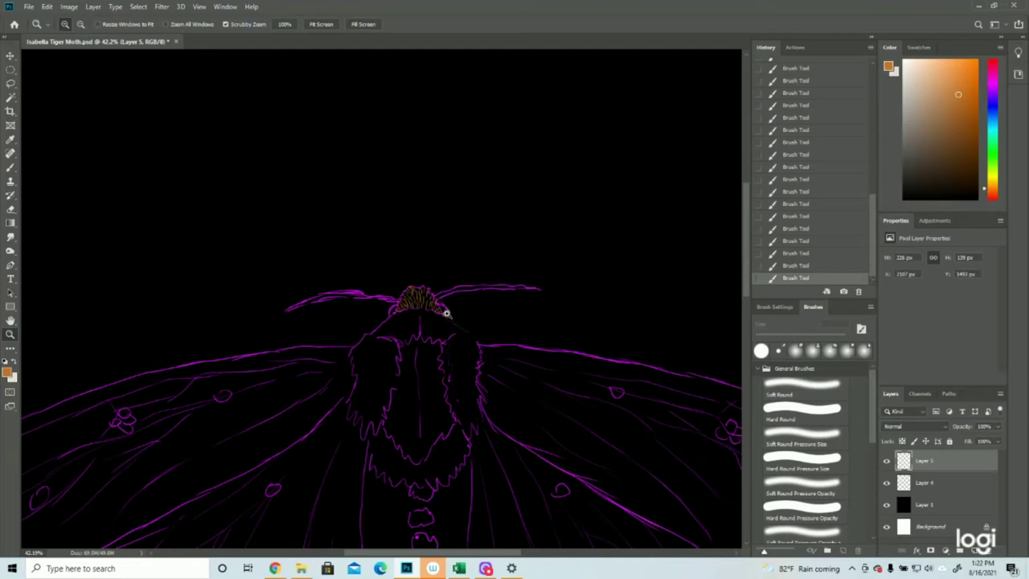
left_click_drag(470, 355, 505, 361)
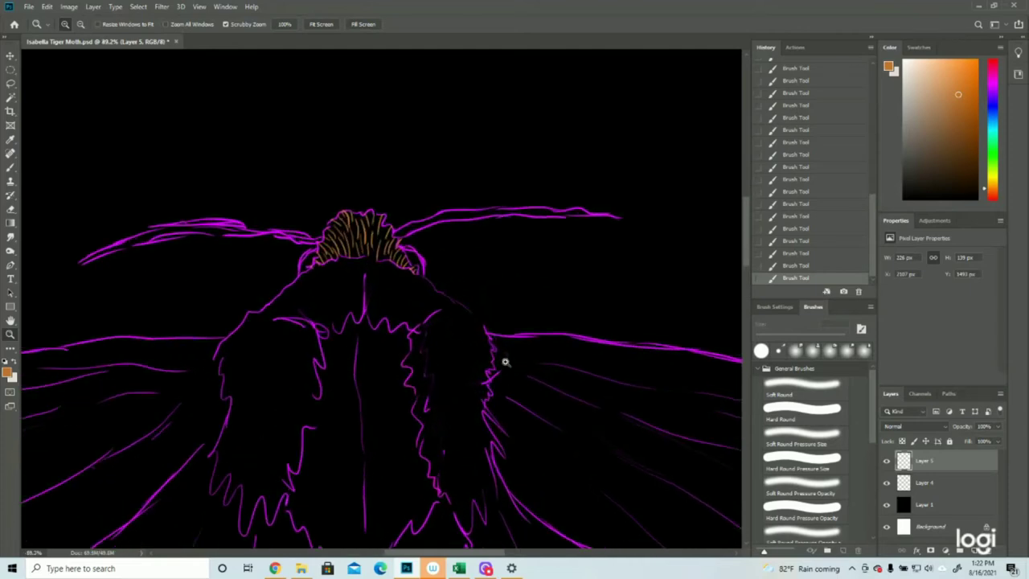
left_click(10, 167)
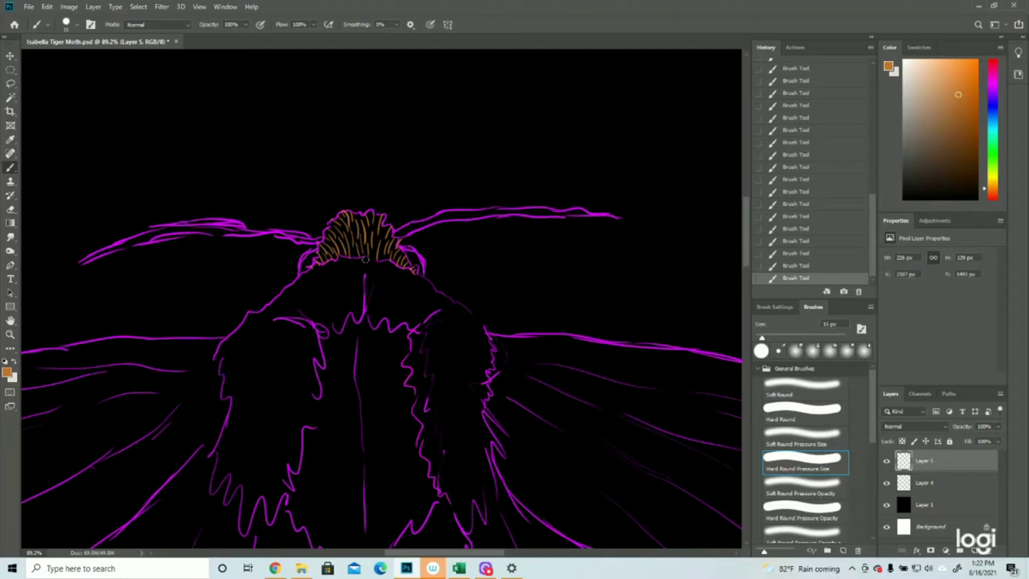
mouse_move(362, 257)
left_mouse_down()
mouse_move(363, 289)
mouse_move(341, 269)
mouse_move(350, 310)
mouse_move(360, 288)
mouse_move(361, 324)
left_mouse_up()
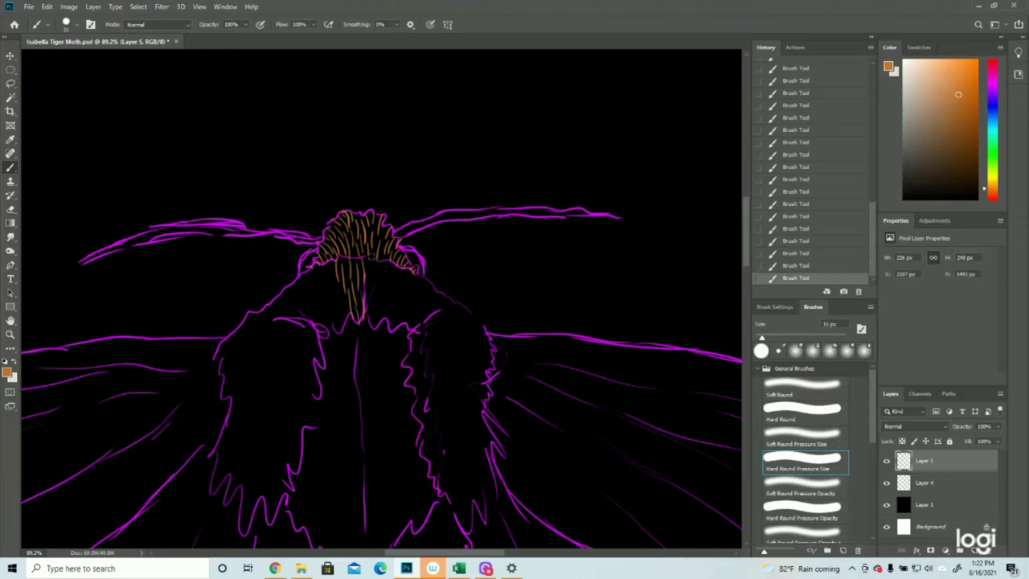
mouse_move(372, 256)
left_mouse_down()
mouse_move(369, 286)
mouse_move(381, 288)
mouse_move(375, 332)
left_mouse_up()
mouse_move(409, 273)
left_mouse_down()
mouse_move(390, 316)
mouse_move(407, 326)
mouse_move(412, 291)
left_mouse_up()
left_click_drag(340, 331, 326, 263)
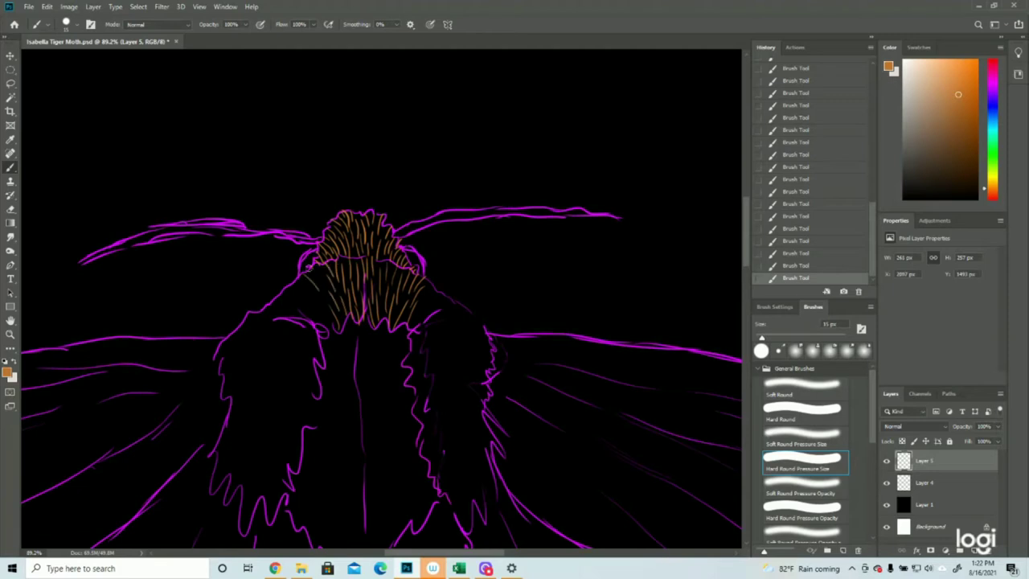
left_click_drag(296, 286, 322, 323)
left_click(887, 483)
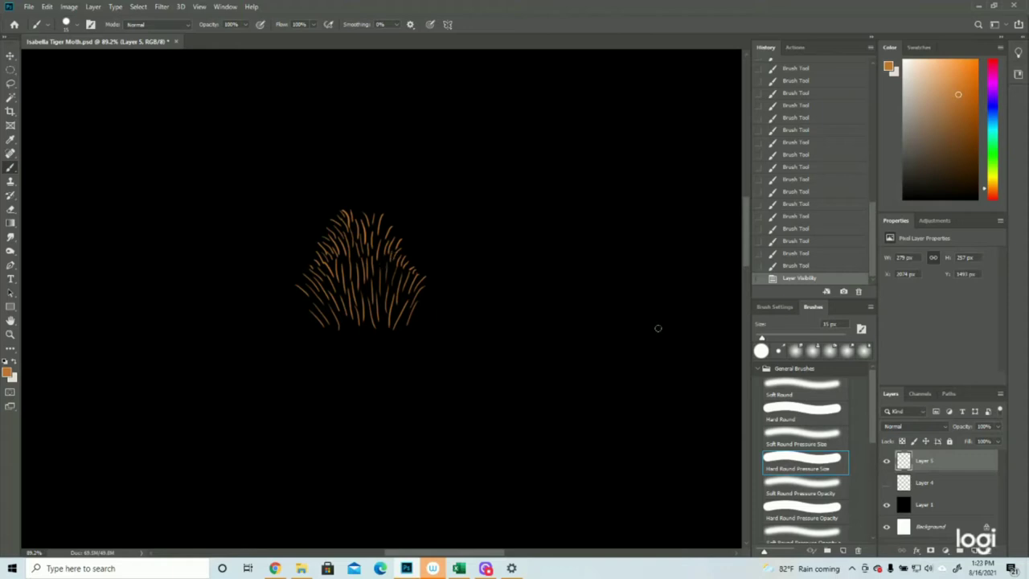
left_click(887, 483)
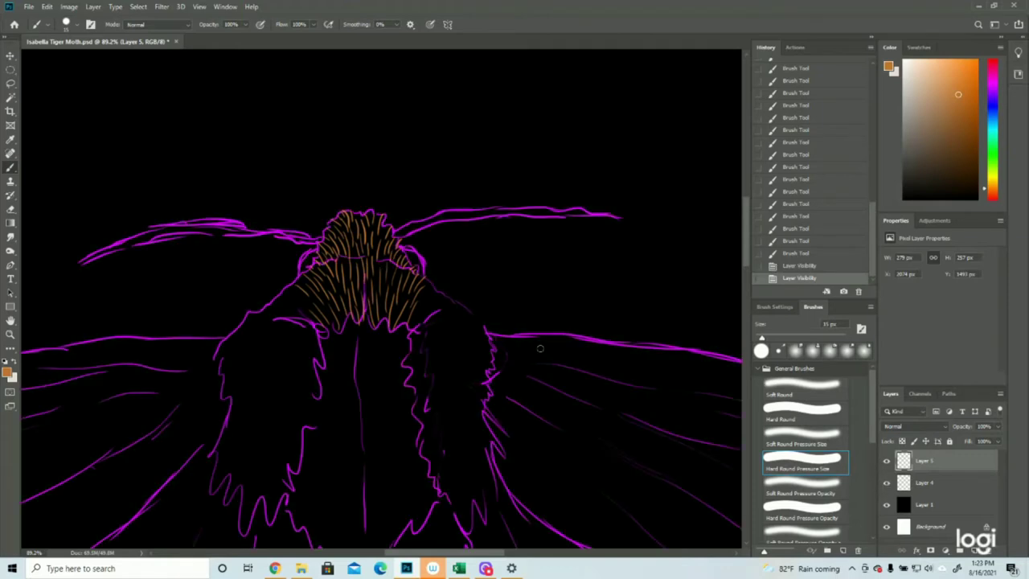
mouse_move(275, 301)
left_mouse_down()
mouse_move(316, 309)
mouse_move(272, 304)
left_mouse_up()
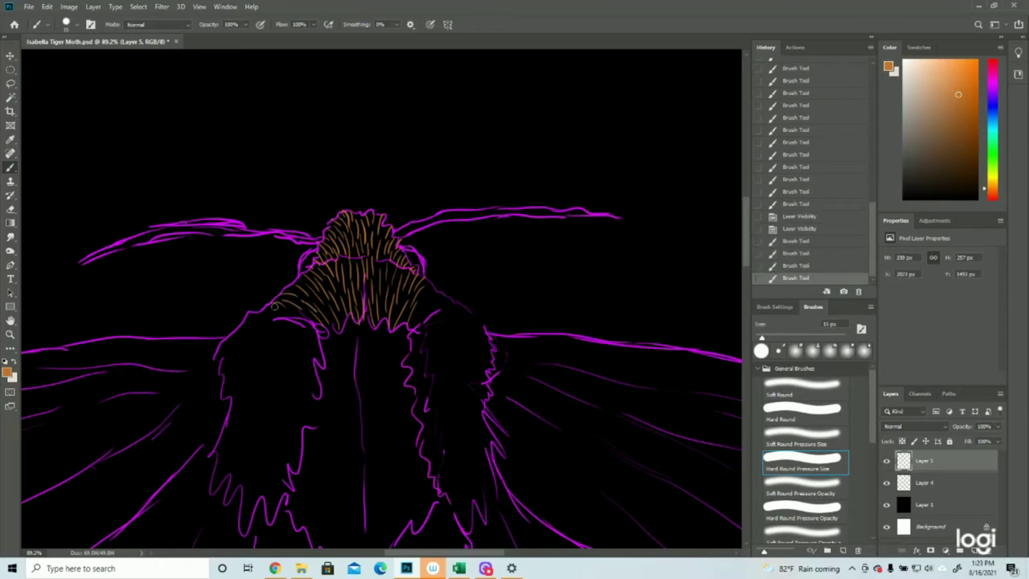
Step: Fill the upper part of the left shoulder tuft with curved orange fur strokes, working down from the collar
mouse_move(322, 327)
left_mouse_down()
mouse_move(267, 319)
mouse_move(282, 309)
mouse_move(251, 317)
left_mouse_up()
mouse_move(320, 364)
left_mouse_down()
mouse_move(300, 351)
mouse_move(316, 350)
mouse_move(299, 332)
mouse_move(255, 334)
mouse_move(272, 338)
mouse_move(283, 330)
mouse_move(257, 333)
mouse_move(267, 320)
mouse_move(241, 331)
left_mouse_up()
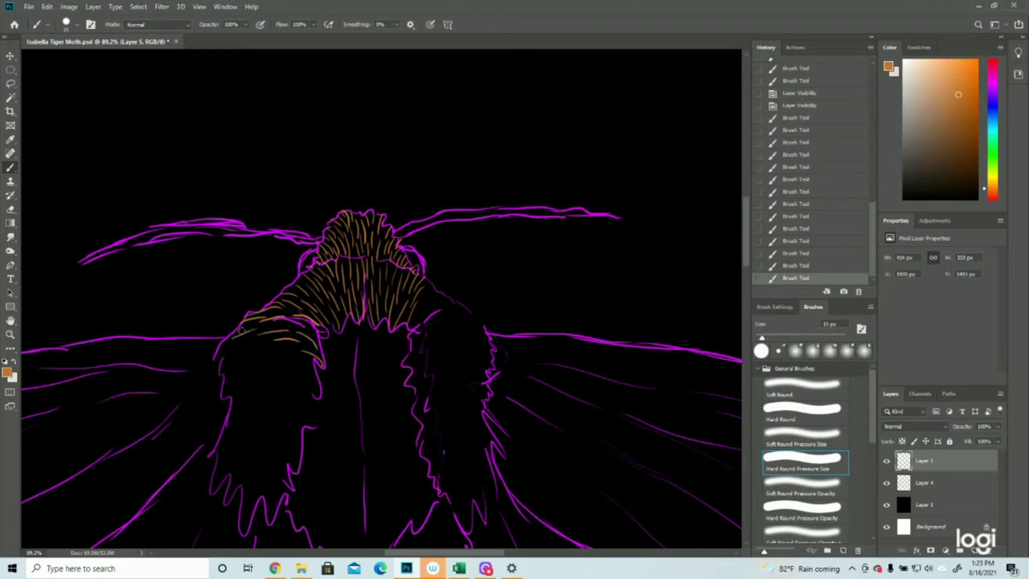
mouse_move(319, 379)
left_mouse_down()
mouse_move(259, 358)
mouse_move(246, 370)
mouse_move(233, 358)
mouse_move(226, 370)
mouse_move(215, 357)
mouse_move(217, 368)
left_mouse_up()
left_click_drag(255, 323, 237, 333)
mouse_move(323, 384)
left_mouse_down()
mouse_move(275, 388)
mouse_move(293, 389)
mouse_move(254, 413)
mouse_move(251, 395)
mouse_move(279, 376)
mouse_move(238, 412)
left_mouse_up()
mouse_move(261, 373)
left_mouse_down()
mouse_move(225, 393)
mouse_move(225, 405)
mouse_move(224, 393)
left_mouse_up()
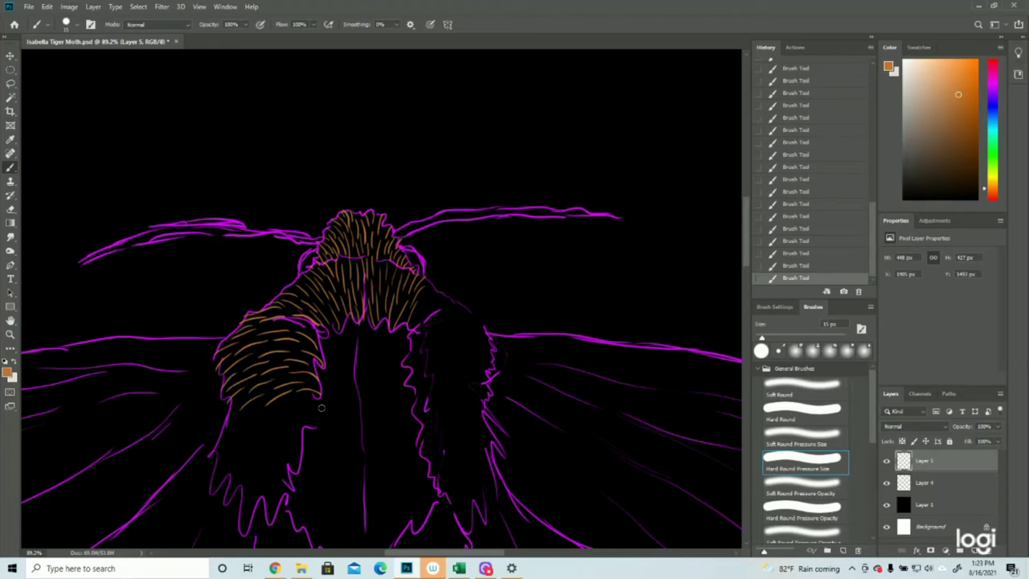
left_click_drag(320, 418, 275, 434)
mouse_move(299, 399)
left_mouse_down()
mouse_move(265, 420)
mouse_move(259, 438)
left_mouse_up()
Step: Fill the upper part of the right shoulder tuft with curved orange fur strokes, starting from the collar edge
mouse_move(412, 330)
left_mouse_down()
mouse_move(444, 299)
mouse_move(438, 285)
mouse_move(447, 289)
left_mouse_up()
mouse_move(421, 330)
left_mouse_down()
mouse_move(459, 313)
mouse_move(442, 309)
mouse_move(478, 311)
left_mouse_up()
mouse_move(413, 349)
left_mouse_down()
mouse_move(489, 330)
mouse_move(468, 319)
mouse_move(494, 325)
left_mouse_up()
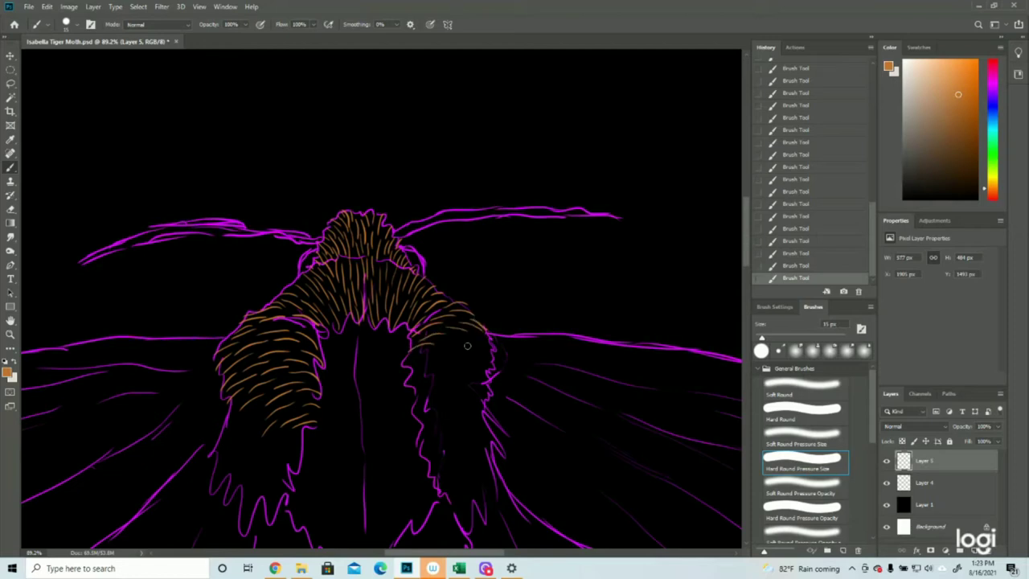
mouse_move(405, 367)
left_mouse_down()
mouse_move(451, 352)
mouse_move(444, 342)
mouse_move(490, 341)
mouse_move(468, 336)
mouse_move(496, 344)
left_mouse_up()
mouse_move(409, 385)
left_mouse_down()
mouse_move(454, 365)
mouse_move(492, 354)
left_mouse_up()
left_click_drag(458, 392, 487, 373)
mouse_move(409, 404)
left_mouse_down()
mouse_move(451, 394)
mouse_move(442, 383)
mouse_move(480, 396)
mouse_move(448, 398)
mouse_move(477, 422)
mouse_move(463, 396)
mouse_move(484, 416)
left_mouse_up()
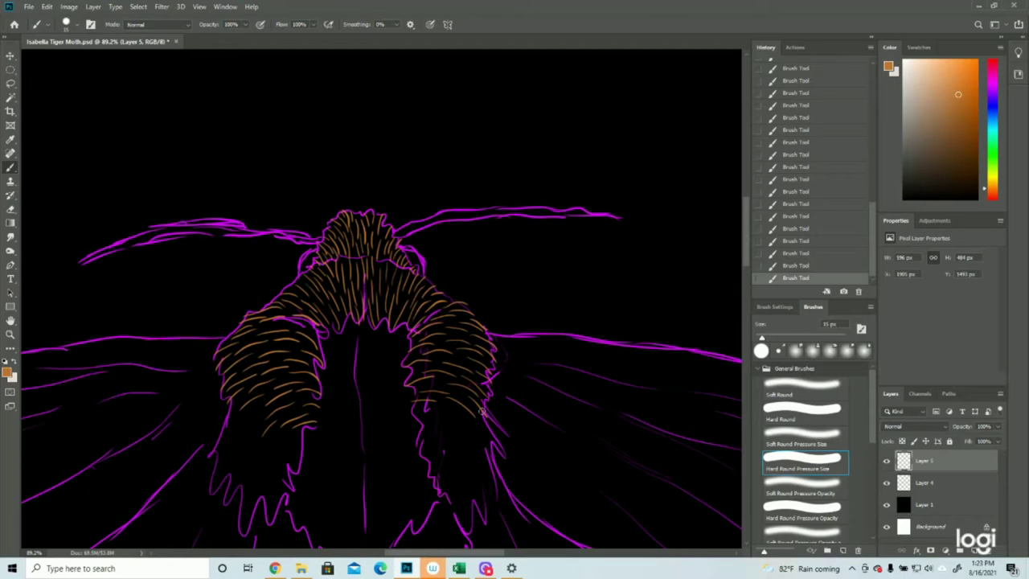
Step: Continue the curved orange fur strokes down the lower half of the right shoulder tuft
scroll(419, 376, "down", 5)
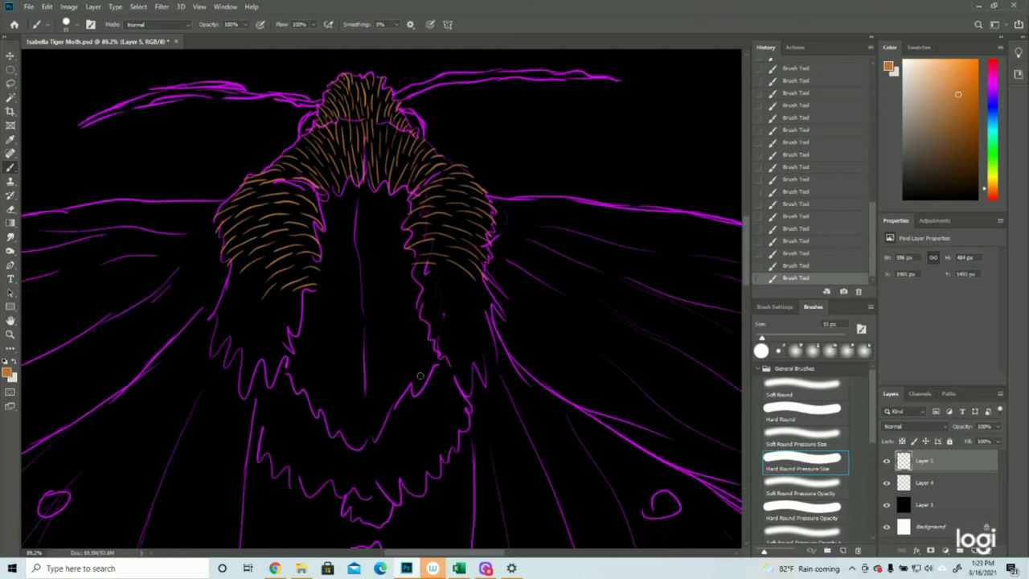
mouse_move(418, 289)
left_mouse_down()
mouse_move(434, 276)
mouse_move(457, 278)
left_mouse_up()
mouse_move(424, 319)
left_mouse_down()
mouse_move(452, 283)
mouse_move(472, 300)
mouse_move(461, 281)
mouse_move(491, 311)
left_mouse_up()
left_click_drag(475, 275, 497, 298)
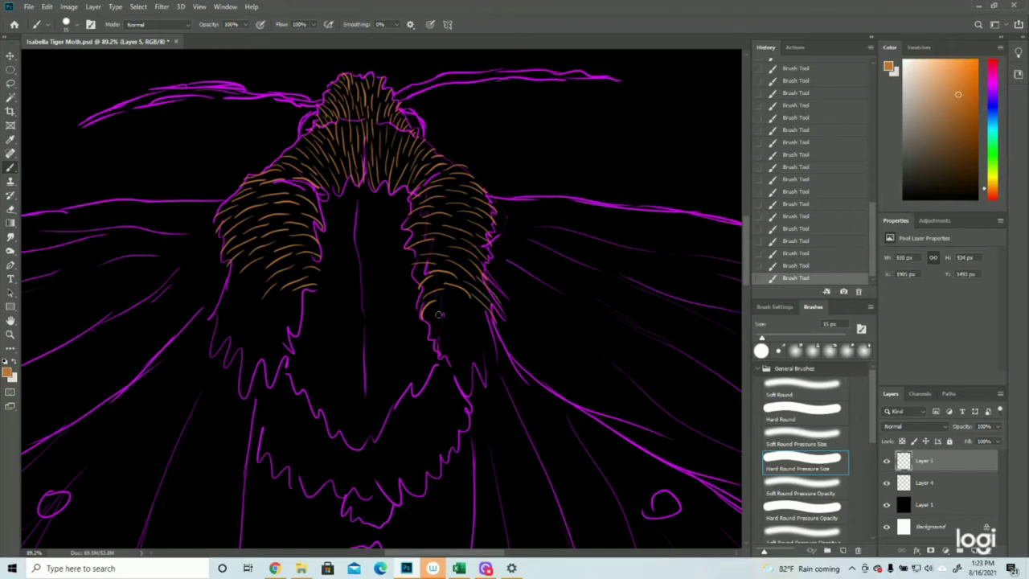
mouse_move(428, 314)
left_mouse_down()
mouse_move(461, 331)
mouse_move(450, 300)
mouse_move(480, 322)
mouse_move(455, 310)
mouse_move(487, 339)
left_mouse_up()
mouse_move(474, 303)
left_mouse_down()
mouse_move(495, 335)
mouse_move(477, 320)
mouse_move(497, 363)
left_mouse_up()
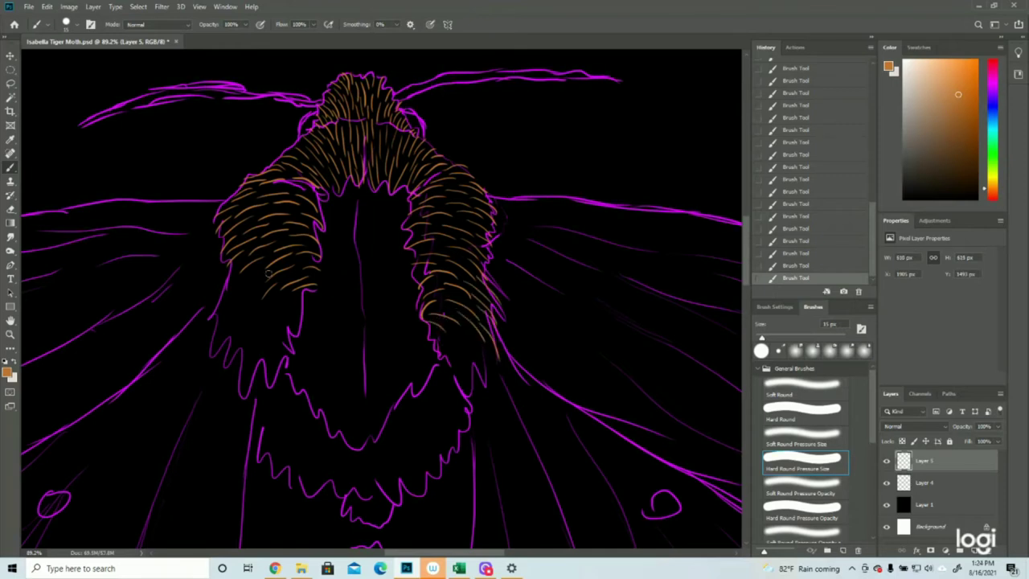
Step: Paint orange fur strokes down to the jagged lower tips of both the left and right shoulder tufts
mouse_move(274, 270)
left_mouse_down()
mouse_move(246, 297)
mouse_move(299, 339)
mouse_move(263, 355)
mouse_move(272, 381)
left_mouse_up()
mouse_move(246, 261)
left_mouse_down()
mouse_move(220, 289)
mouse_move(254, 325)
left_mouse_up()
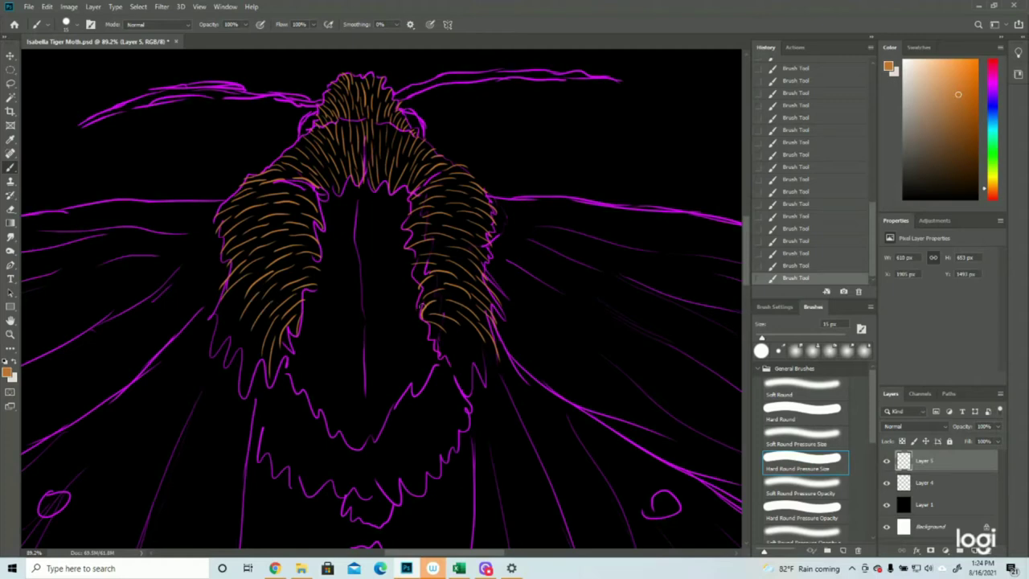
mouse_move(430, 331)
left_mouse_down()
mouse_move(443, 359)
mouse_move(474, 373)
left_mouse_up()
mouse_move(470, 336)
left_mouse_down()
mouse_move(489, 366)
mouse_move(485, 386)
left_mouse_up()
left_click_drag(442, 352, 473, 392)
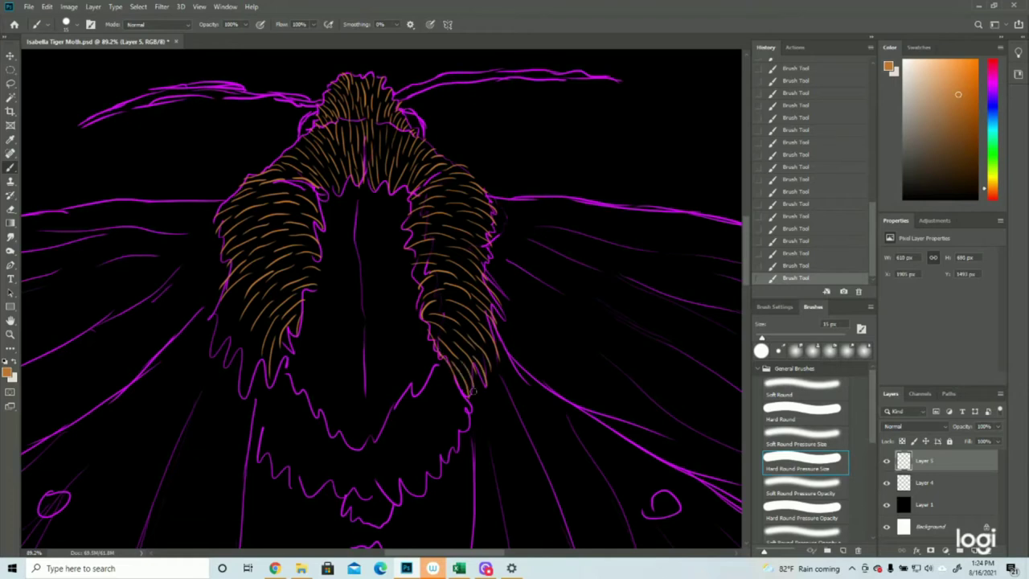
left_click_drag(251, 320, 240, 396)
mouse_move(244, 290)
left_mouse_down()
mouse_move(222, 319)
mouse_move(228, 354)
left_mouse_up()
mouse_move(227, 299)
left_mouse_down()
mouse_move(212, 328)
mouse_move(213, 360)
left_mouse_up()
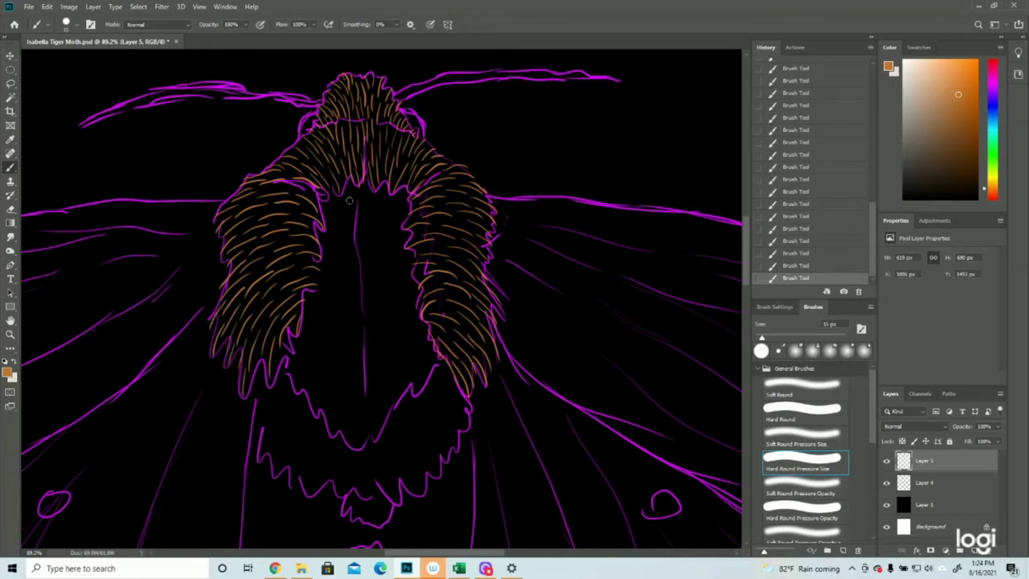
Step: Paint short vertical orange fur strokes on the upper thorax, left of the center line
left_click_drag(349, 189, 351, 210)
mouse_move(356, 191)
left_mouse_down()
mouse_move(355, 210)
mouse_move(337, 217)
left_mouse_up()
left_click_drag(343, 201, 345, 247)
mouse_move(326, 201)
left_mouse_down()
mouse_move(340, 255)
mouse_move(325, 256)
mouse_move(332, 277)
mouse_move(344, 278)
left_mouse_up()
mouse_move(351, 243)
left_mouse_down()
mouse_move(353, 280)
mouse_move(347, 290)
mouse_move(346, 274)
mouse_move(334, 279)
mouse_move(323, 264)
mouse_move(337, 292)
left_mouse_up()
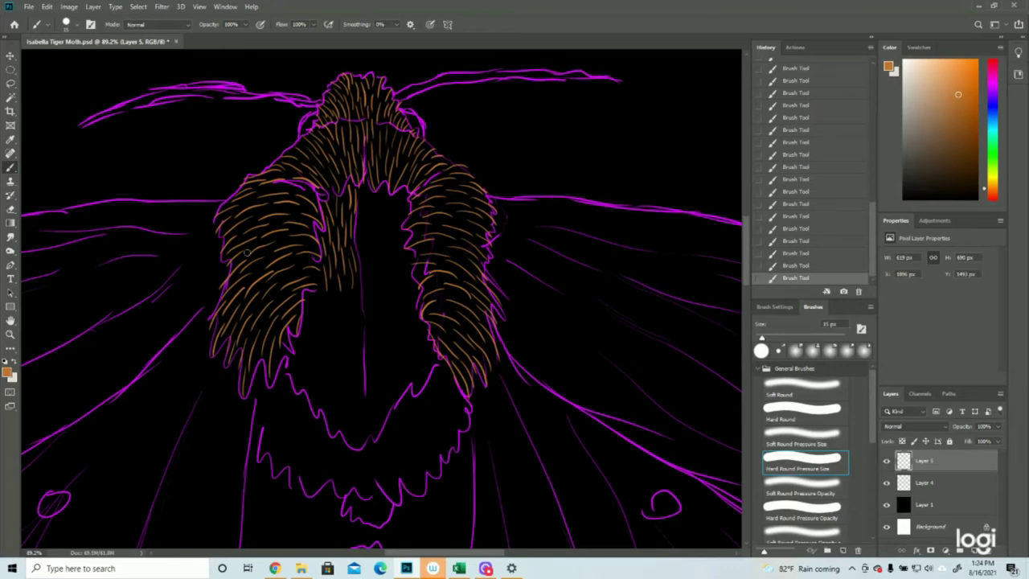
Step: Extend the vertical orange fur strokes down the left half of the central thorax to its pointed lower edge
mouse_move(347, 282)
left_mouse_down()
mouse_move(359, 318)
mouse_move(319, 306)
mouse_move(335, 304)
mouse_move(326, 323)
left_mouse_up()
mouse_move(343, 306)
left_mouse_down()
mouse_move(337, 338)
mouse_move(354, 338)
mouse_move(359, 358)
mouse_move(342, 358)
mouse_move(362, 385)
left_mouse_up()
mouse_move(308, 296)
left_mouse_down()
mouse_move(314, 343)
mouse_move(331, 354)
left_mouse_up()
mouse_move(321, 338)
left_mouse_down()
mouse_move(325, 366)
mouse_move(332, 360)
mouse_move(334, 377)
mouse_move(352, 381)
mouse_move(340, 380)
mouse_move(347, 408)
mouse_move(357, 382)
mouse_move(366, 421)
left_mouse_up()
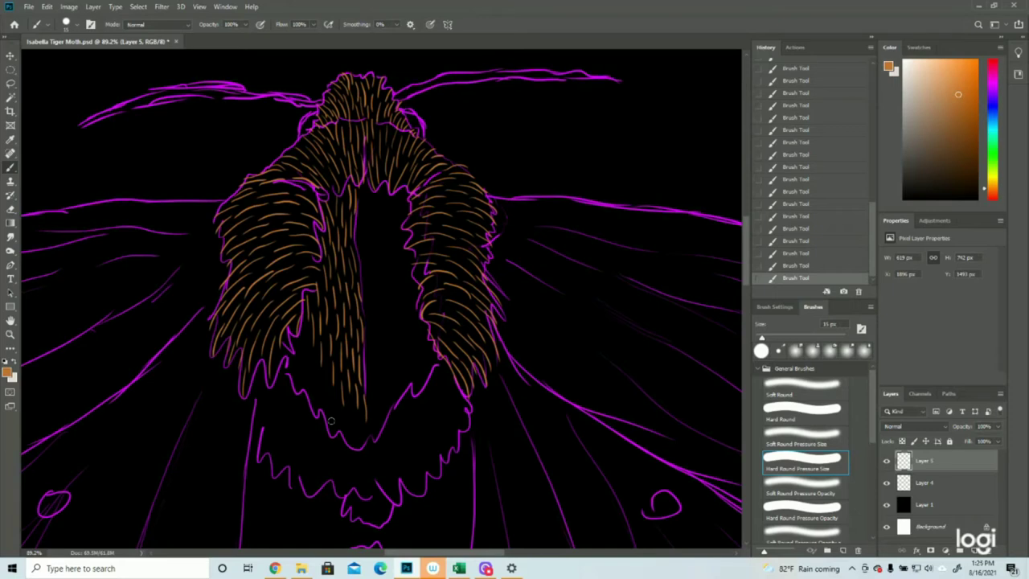
left_click_drag(303, 323, 308, 389)
mouse_move(294, 349)
left_mouse_down()
mouse_move(288, 378)
mouse_move(315, 384)
mouse_move(329, 373)
mouse_move(327, 404)
mouse_move(318, 383)
mouse_move(312, 390)
mouse_move(318, 416)
mouse_move(332, 394)
mouse_move(334, 422)
mouse_move(338, 397)
mouse_move(330, 434)
left_mouse_up()
mouse_move(349, 399)
left_mouse_down()
mouse_move(361, 438)
mouse_move(352, 452)
left_mouse_up()
Step: Paint short vertical orange fur strokes on the upper thorax, right of the center line below the collar
mouse_move(363, 188)
left_mouse_down()
mouse_move(374, 219)
mouse_move(399, 224)
left_mouse_up()
left_click_drag(394, 211, 396, 242)
left_click_drag(363, 194, 371, 240)
left_click_drag(361, 223, 360, 263)
left_click_drag(384, 207, 377, 254)
mouse_move(391, 229)
left_mouse_down()
mouse_move(391, 258)
mouse_move(406, 261)
mouse_move(406, 310)
left_mouse_up()
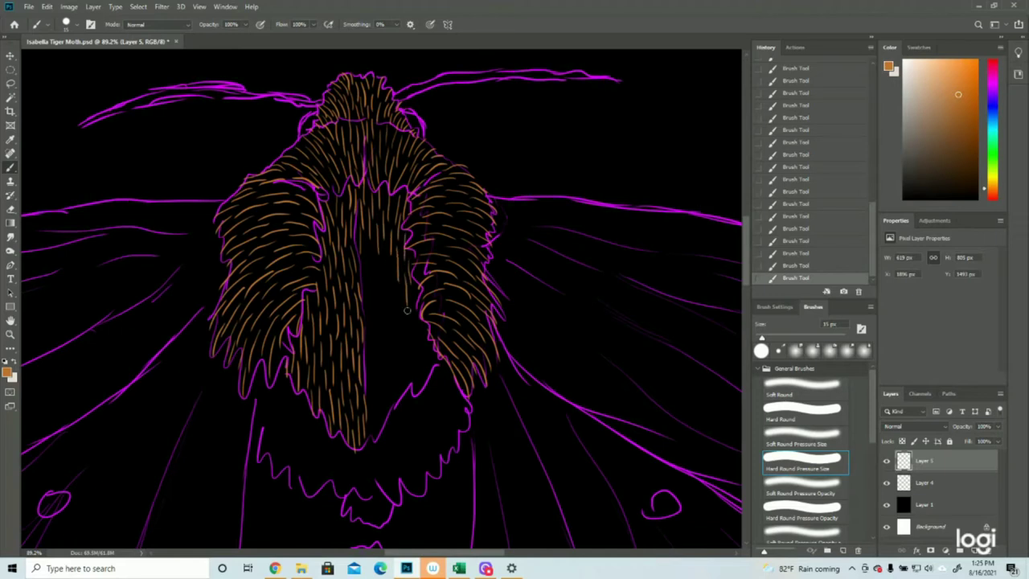
Step: Continue the vertical orange fur strokes through the middle of the thorax's right half
left_click_drag(385, 252, 381, 284)
left_click_drag(393, 277, 394, 311)
left_click_drag(366, 246, 373, 282)
mouse_move(374, 277)
left_mouse_down()
mouse_move(376, 315)
mouse_move(367, 315)
mouse_move(388, 317)
left_mouse_up()
left_click_drag(379, 299, 374, 333)
mouse_move(413, 291)
left_mouse_down()
mouse_move(415, 325)
mouse_move(403, 338)
left_mouse_up()
left_click_drag(412, 315, 414, 345)
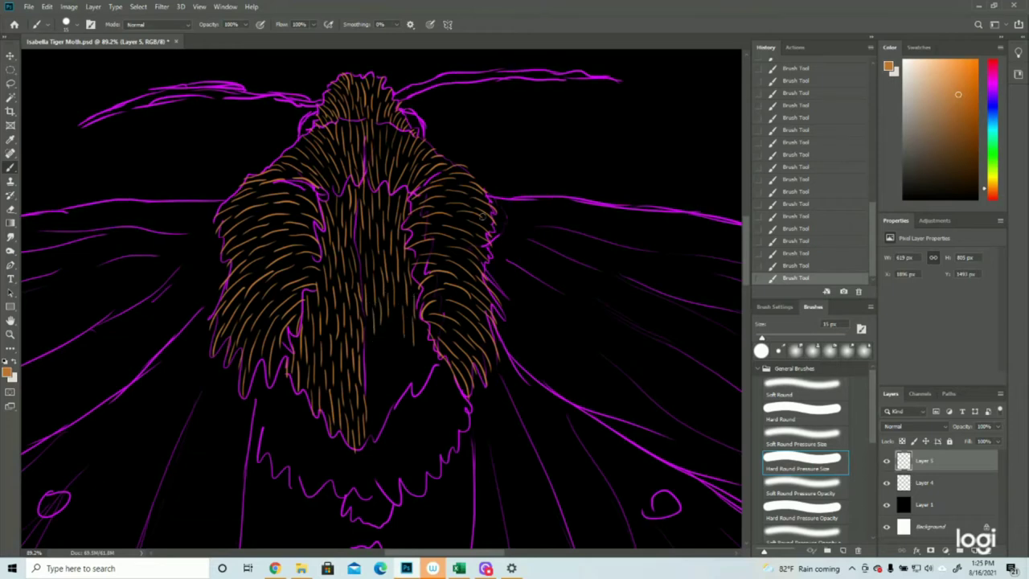
Step: Fill the lower right part of the central thorax with orange fur strokes down to its pointed edge
mouse_move(394, 315)
left_mouse_down()
mouse_move(402, 365)
mouse_move(415, 364)
left_mouse_up()
left_click_drag(423, 325, 425, 351)
mouse_move(432, 339)
left_mouse_down()
mouse_move(436, 367)
mouse_move(418, 387)
left_mouse_up()
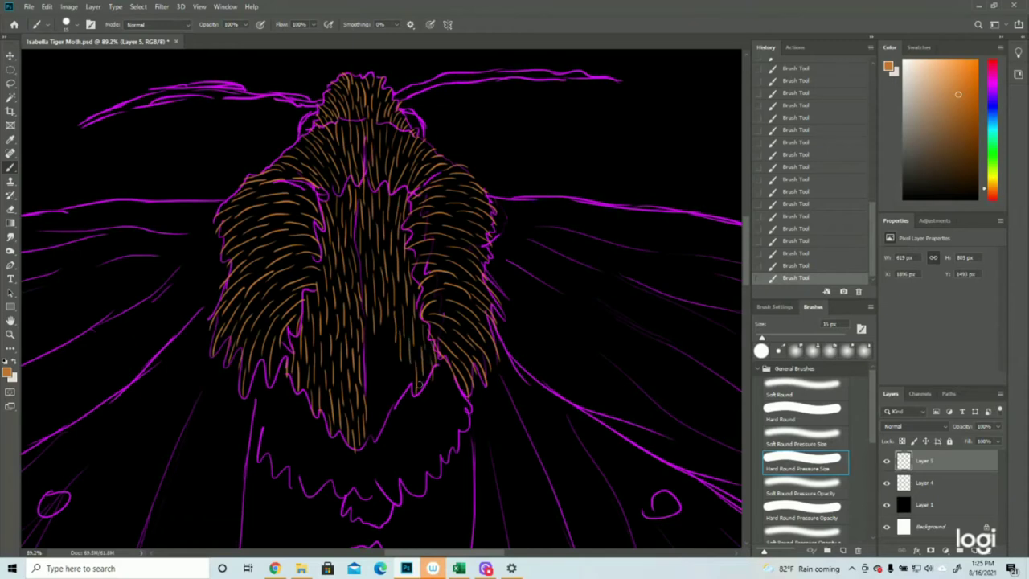
mouse_move(379, 323)
left_mouse_down()
mouse_move(383, 351)
mouse_move(387, 325)
mouse_move(366, 327)
mouse_move(375, 375)
mouse_move(369, 356)
mouse_move(381, 372)
mouse_move(385, 355)
mouse_move(389, 377)
mouse_move(380, 361)
mouse_move(376, 401)
mouse_move(367, 385)
mouse_move(370, 410)
left_mouse_up()
left_click_drag(377, 387, 377, 406)
mouse_move(398, 357)
left_mouse_down()
mouse_move(404, 392)
mouse_move(378, 434)
left_mouse_up()
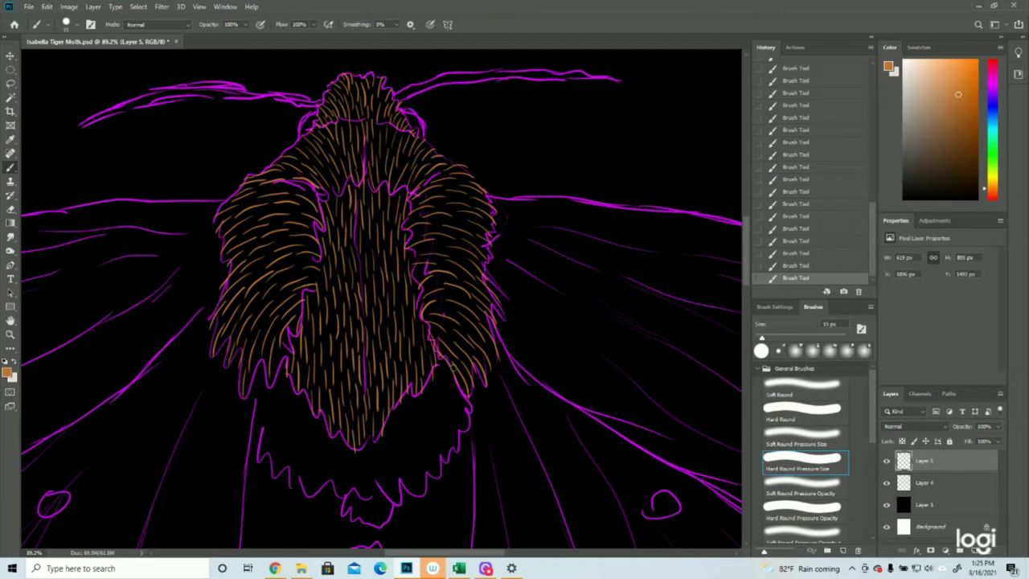
Step: Examine the painted fur on the whole moth with the Layer 4 sketch hidden and shown again
key("z")
mouse_move(571, 386)
left_mouse_down()
mouse_move(488, 385)
mouse_move(475, 348)
left_mouse_up()
left_click(401, 207)
left_click(401, 206)
left_click(401, 206)
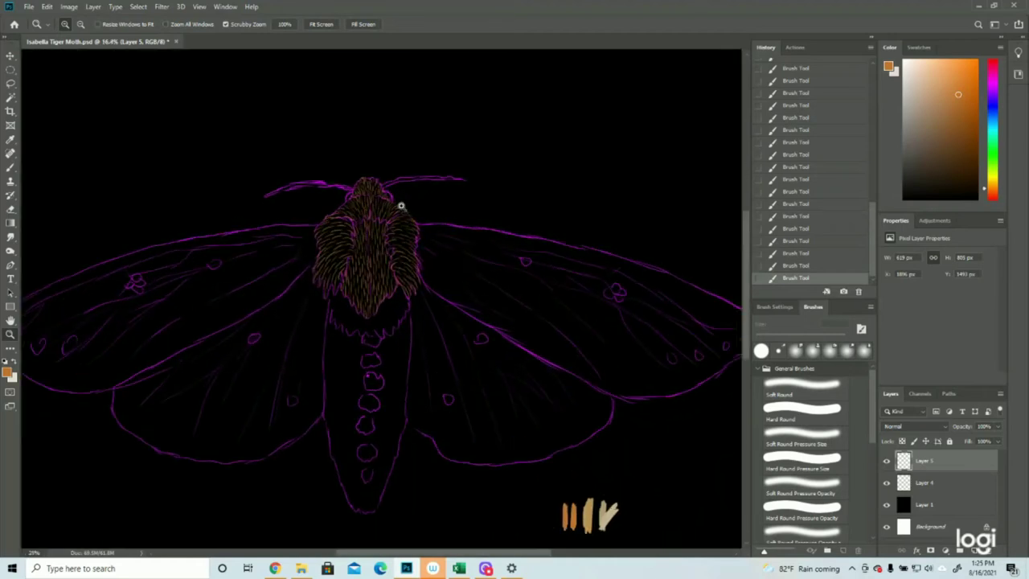
left_click(887, 482)
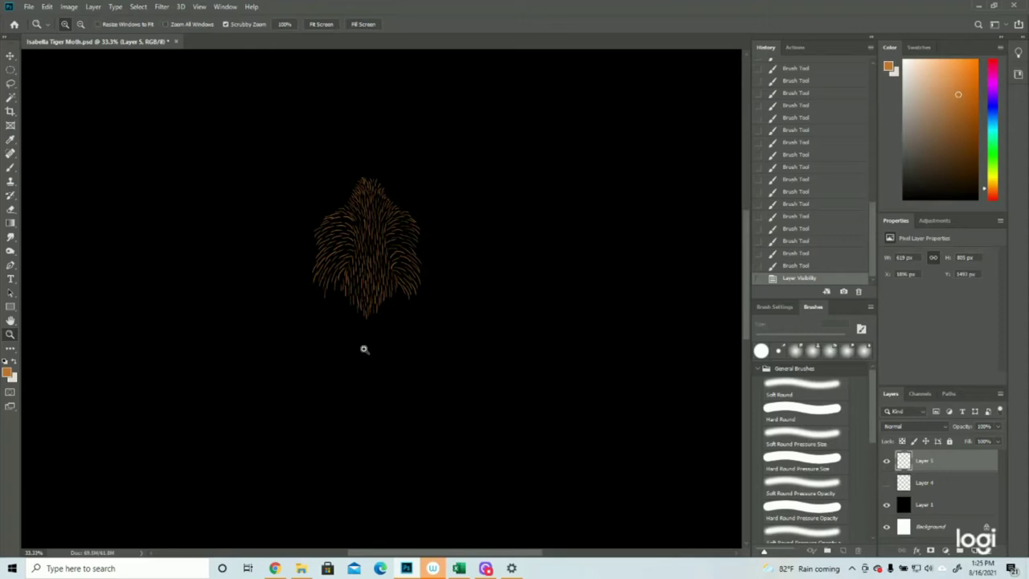
left_click(887, 483)
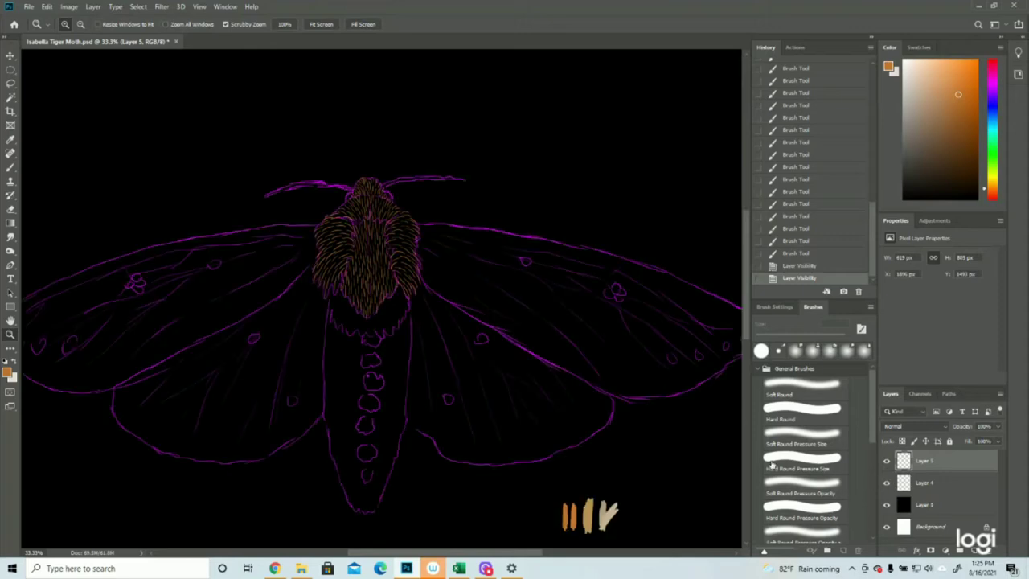
Step: Paint orange fur strokes on the jagged fringe below the central thorax, covering its middle and right side
left_click_drag(364, 270, 406, 272)
left_click(10, 166)
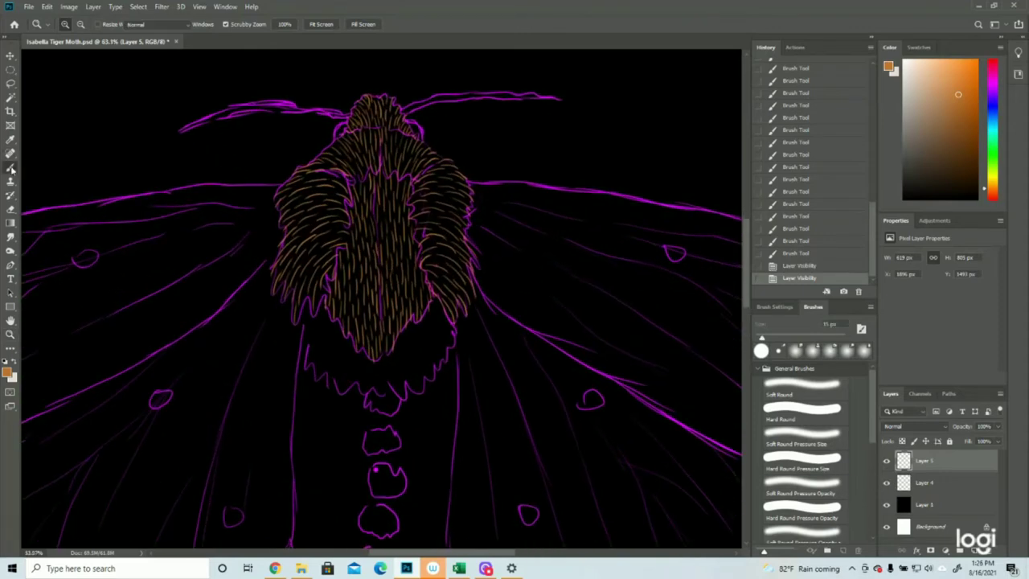
left_click_drag(305, 291, 299, 313)
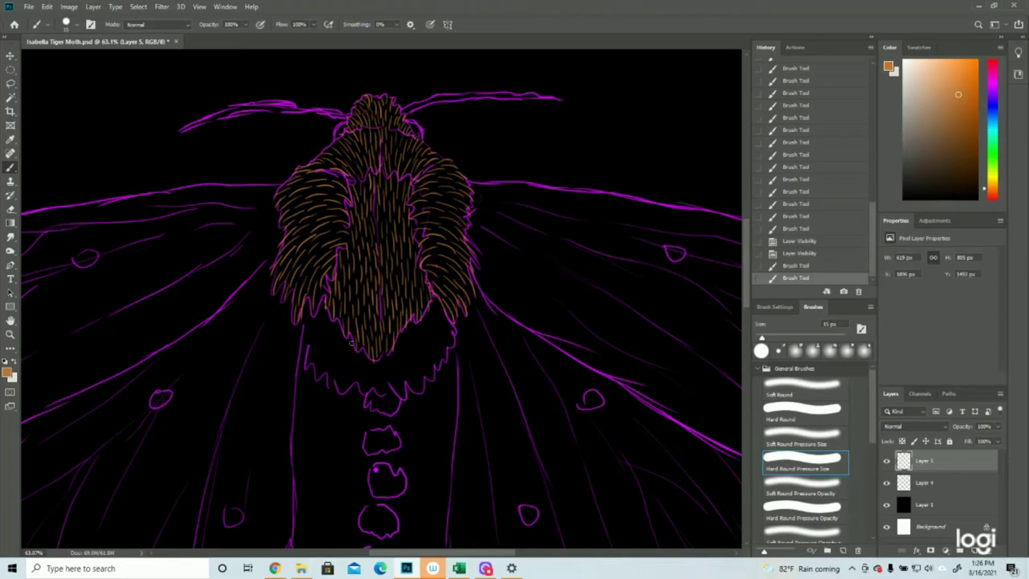
mouse_move(368, 355)
left_mouse_down()
mouse_move(367, 386)
mouse_move(355, 387)
mouse_move(363, 395)
mouse_move(384, 378)
mouse_move(376, 395)
left_mouse_up()
left_click_drag(396, 344, 394, 377)
mouse_move(394, 352)
left_mouse_down()
mouse_move(404, 392)
mouse_move(394, 393)
left_mouse_up()
mouse_move(406, 326)
left_mouse_down()
mouse_move(411, 398)
mouse_move(402, 404)
mouse_move(417, 350)
mouse_move(408, 366)
mouse_move(418, 400)
left_mouse_up()
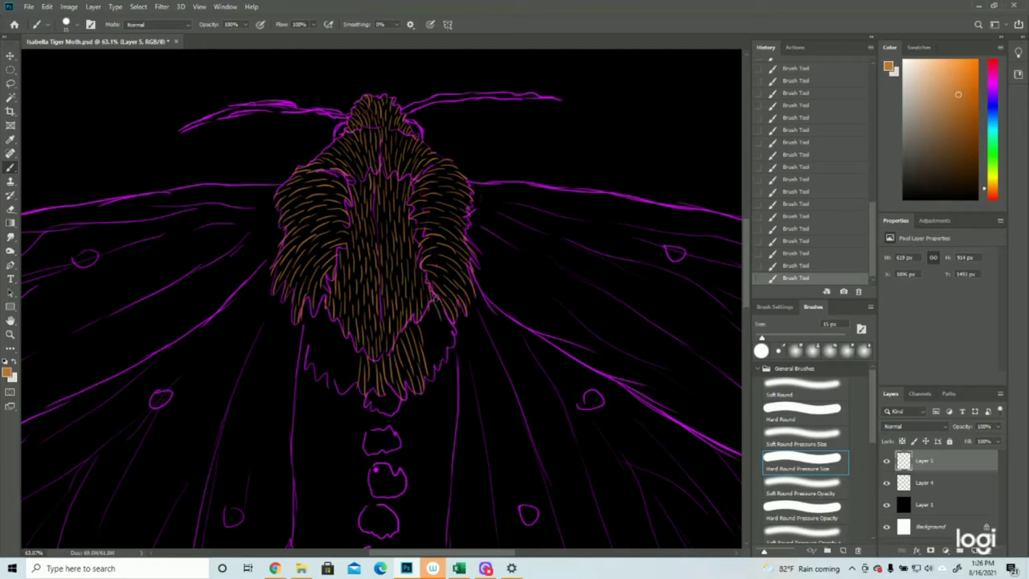
mouse_move(451, 330)
left_mouse_down()
mouse_move(425, 324)
mouse_move(435, 374)
left_mouse_up()
left_click_drag(445, 337, 450, 354)
Step: Fill the left side of the jagged fringe below the thorax with orange fur strokes
mouse_move(351, 333)
left_mouse_down()
mouse_move(349, 399)
mouse_move(356, 387)
left_mouse_up()
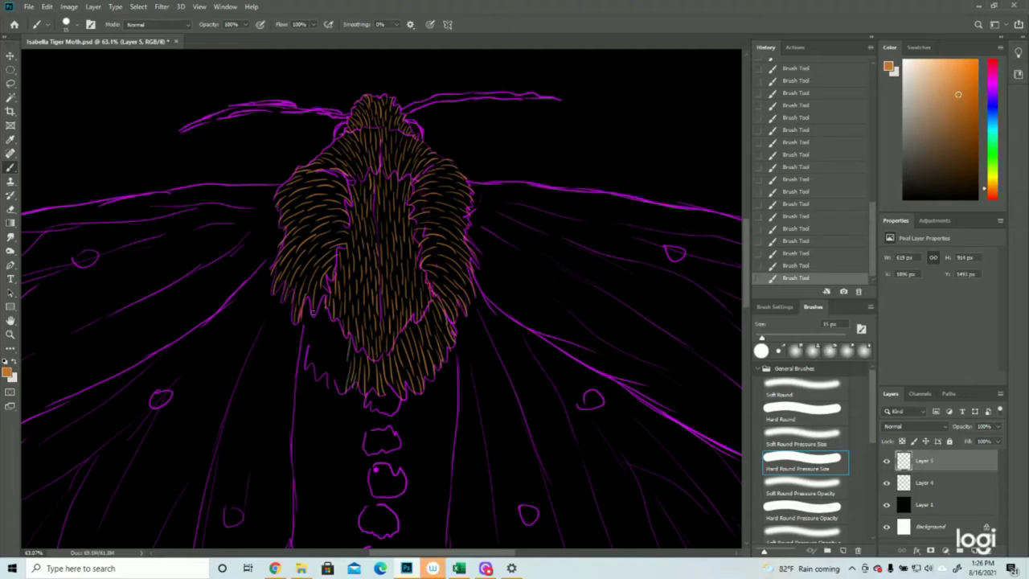
left_click_drag(325, 311, 306, 359)
mouse_move(336, 323)
left_mouse_down()
mouse_move(324, 369)
mouse_move(314, 367)
mouse_move(338, 360)
mouse_move(341, 392)
left_mouse_up()
left_click_drag(319, 359, 322, 384)
Step: Paint vertical orange fur strokes on the upper left of the abdomen, from the fringe down along its outer edge
scroll(325, 398, "down", 5)
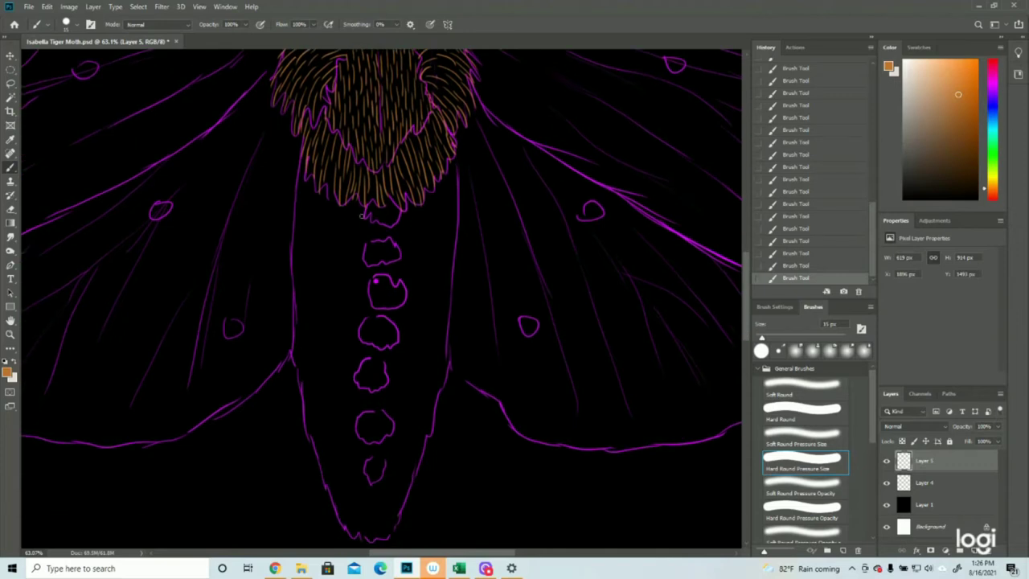
mouse_move(365, 204)
left_mouse_down()
mouse_move(355, 244)
mouse_move(340, 226)
mouse_move(345, 269)
left_mouse_up()
left_click_drag(331, 193, 338, 262)
mouse_move(305, 158)
left_mouse_down()
mouse_move(298, 216)
mouse_move(322, 214)
mouse_move(320, 229)
left_mouse_up()
left_click_drag(312, 193, 306, 227)
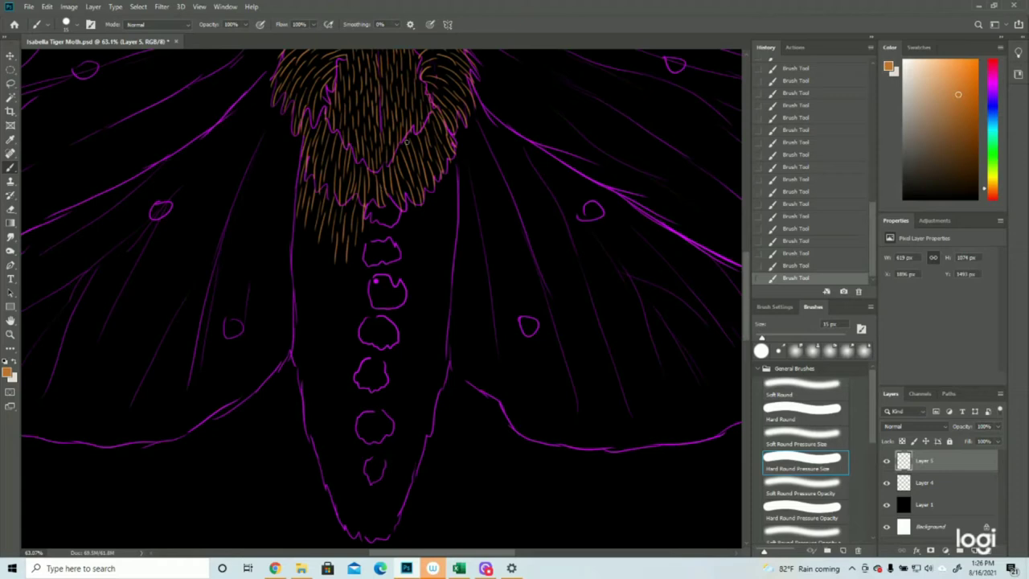
mouse_move(315, 234)
left_mouse_down()
mouse_move(312, 269)
mouse_move(326, 288)
left_mouse_up()
left_click_drag(300, 216, 297, 301)
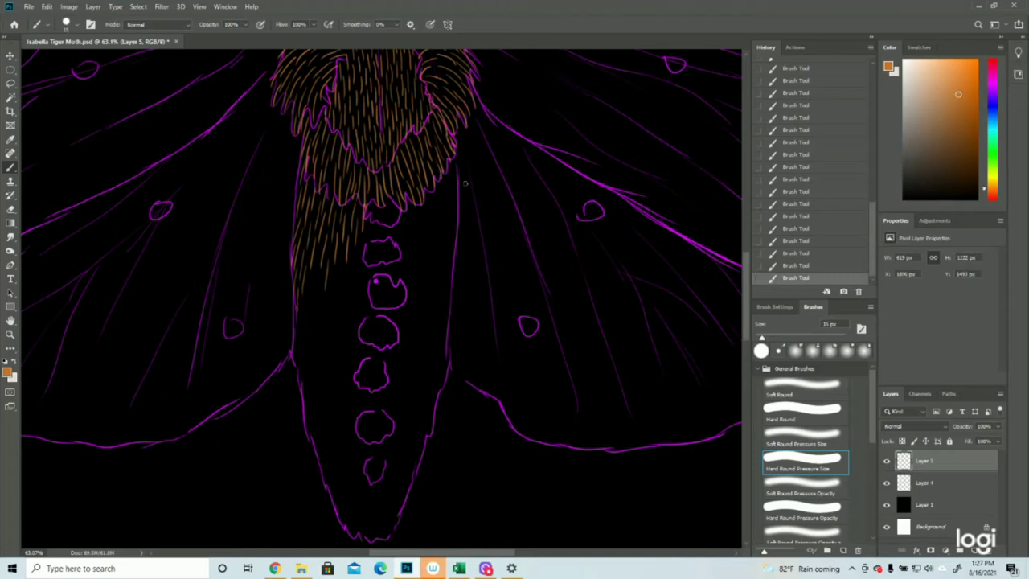
Step: Paint vertical orange fur strokes on the upper right of the abdomen, between its outer edge and the top spots
left_click_drag(454, 162, 451, 197)
mouse_move(453, 180)
left_mouse_down()
mouse_move(455, 209)
mouse_move(442, 209)
mouse_move(452, 236)
left_mouse_up()
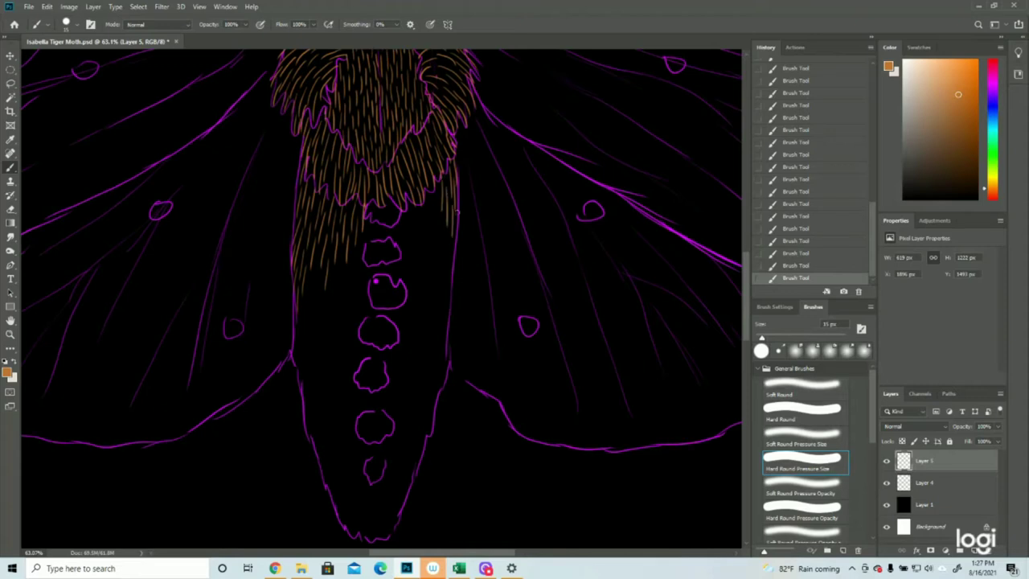
left_click_drag(431, 192, 432, 221)
mouse_move(439, 192)
left_mouse_down()
mouse_move(434, 249)
mouse_move(448, 265)
left_mouse_up()
left_click_drag(406, 203, 426, 262)
mouse_move(399, 218)
left_mouse_down()
mouse_move(398, 242)
mouse_move(412, 258)
left_mouse_up()
left_click_drag(416, 246, 410, 270)
Step: Add orange fur strokes in the gaps between the top three abdomen spots and extend the fur down the right side
left_click_drag(382, 226, 369, 239)
mouse_move(366, 226)
left_mouse_down()
mouse_move(352, 286)
mouse_move(397, 285)
left_mouse_up()
left_click_drag(390, 265, 414, 305)
mouse_move(420, 253)
left_mouse_down()
mouse_move(421, 283)
mouse_move(438, 277)
mouse_move(430, 285)
left_mouse_up()
left_click_drag(454, 240, 447, 303)
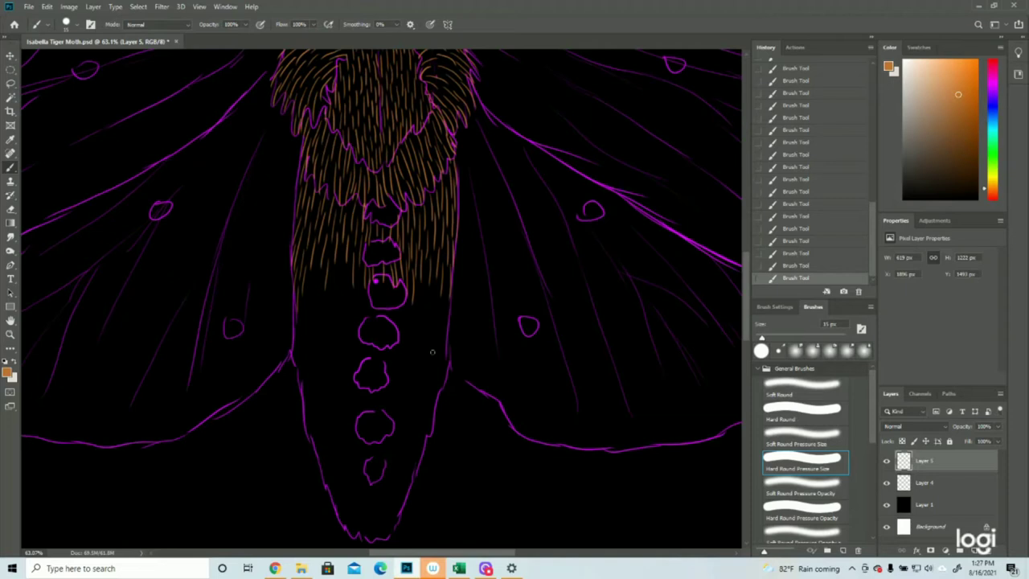
mouse_move(424, 278)
left_mouse_down()
mouse_move(426, 315)
mouse_move(442, 319)
mouse_move(437, 338)
left_mouse_up()
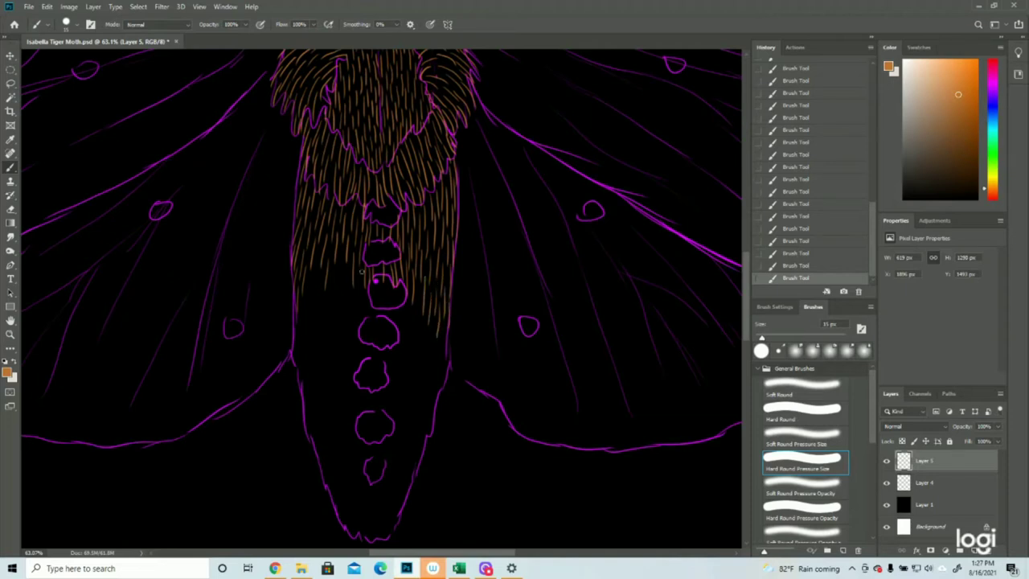
Step: Extend the orange fur strokes down the left side of the abdomen to the level of the fourth spot
left_click_drag(341, 253, 346, 307)
left_click_drag(334, 273, 335, 326)
left_click_drag(319, 261, 315, 337)
left_click_drag(325, 305, 330, 334)
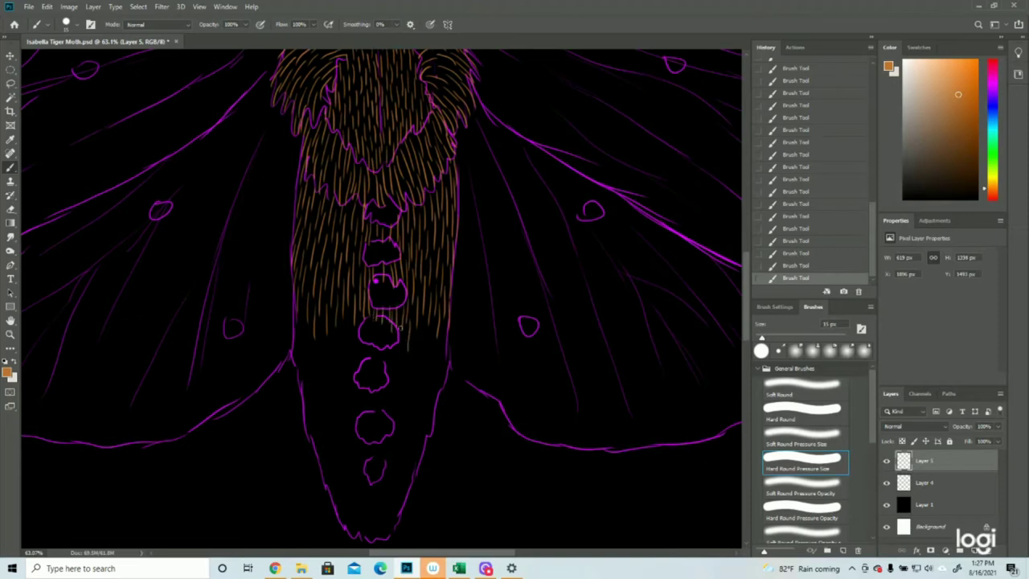
Step: Extend the orange fur strokes down the abdomen's right edge from the fourth spot to the level of the sixth
left_click_drag(422, 324, 410, 372)
left_click_drag(431, 330, 429, 361)
left_click_drag(442, 323, 440, 392)
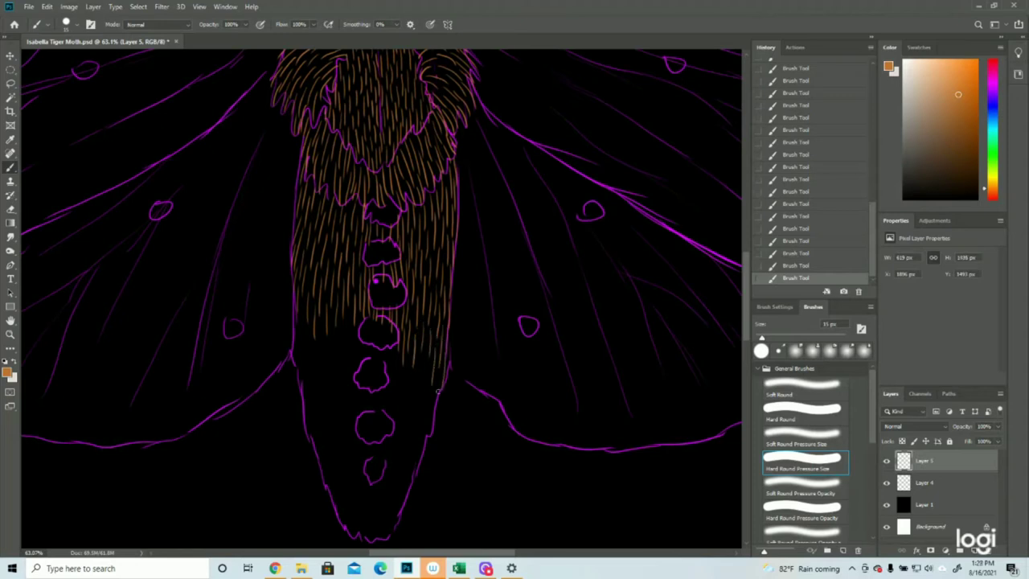
left_click_drag(423, 355, 427, 418)
left_click_drag(434, 388, 427, 444)
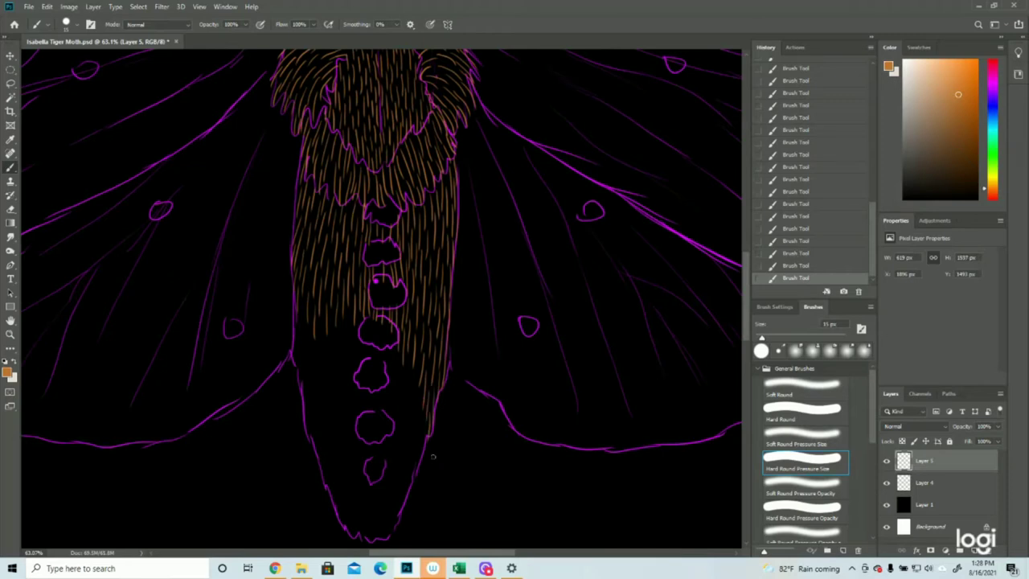
Step: Continue the orange fur strokes down the abdomen's left side and around the fourth and fifth spots
scroll(432, 457, "down", 3)
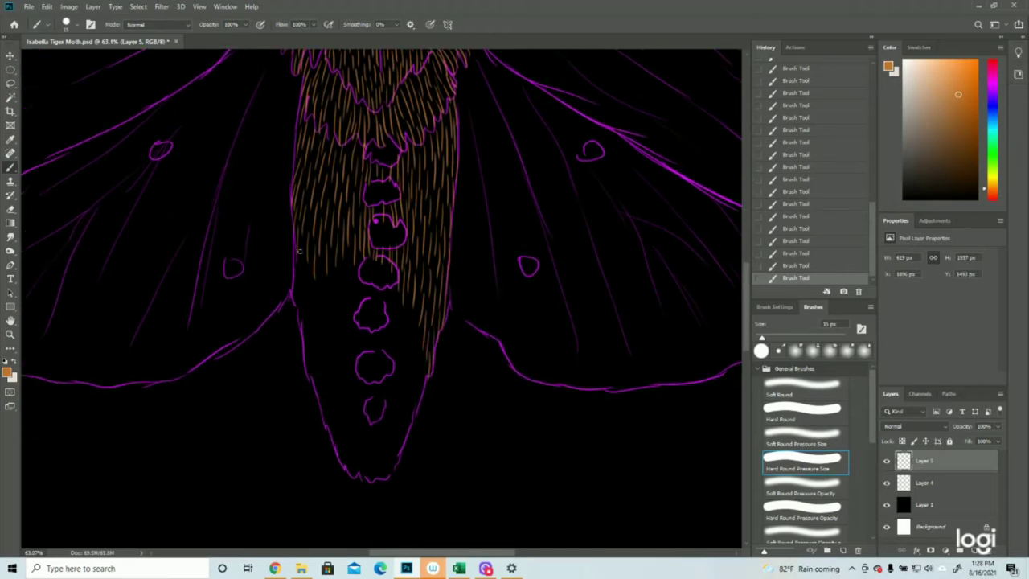
left_click_drag(301, 260, 304, 332)
left_click_drag(320, 262, 308, 336)
mouse_move(350, 254)
left_mouse_down()
mouse_move(346, 313)
mouse_move(333, 303)
mouse_move(343, 331)
mouse_move(328, 351)
left_mouse_up()
left_click_drag(360, 254, 354, 307)
mouse_move(364, 283)
left_mouse_down()
mouse_move(365, 306)
mouse_move(394, 309)
mouse_move(391, 331)
left_mouse_up()
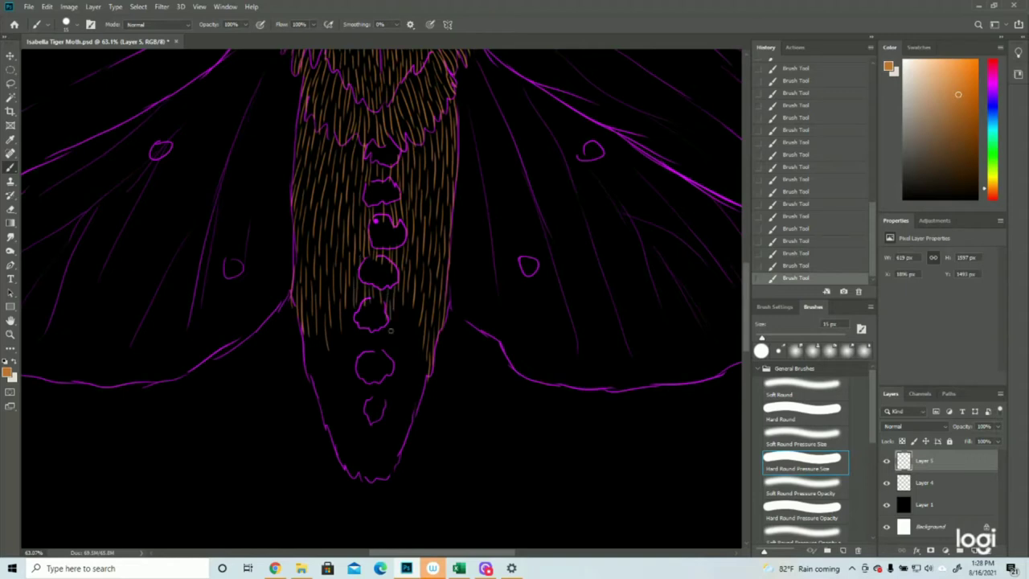
Step: Fill the lower right of the abdomen with orange fur strokes, from the fifth spot down toward the tip
left_click_drag(400, 294, 402, 352)
left_click_drag(414, 312, 418, 362)
mouse_move(377, 331)
left_mouse_down()
mouse_move(382, 359)
mouse_move(378, 335)
mouse_move(396, 342)
mouse_move(399, 395)
left_mouse_up()
mouse_move(407, 346)
left_mouse_down()
mouse_move(411, 393)
mouse_move(424, 351)
mouse_move(420, 384)
mouse_move(428, 362)
mouse_move(418, 410)
left_mouse_up()
mouse_move(416, 374)
left_mouse_down()
mouse_move(400, 418)
mouse_move(402, 395)
mouse_move(396, 459)
left_mouse_up()
Step: Paint orange fur strokes around the last two abdomen spots and down the center to the tip
mouse_move(351, 295)
left_mouse_down()
mouse_move(344, 356)
mouse_move(355, 346)
mouse_move(368, 356)
left_mouse_up()
left_click_drag(373, 330, 363, 359)
left_click_drag(335, 323, 344, 383)
mouse_move(349, 342)
left_mouse_down()
mouse_move(355, 413)
mouse_move(364, 400)
mouse_move(372, 405)
mouse_move(368, 377)
mouse_move(365, 413)
mouse_move(381, 405)
mouse_move(389, 377)
mouse_move(390, 429)
mouse_move(394, 395)
mouse_move(389, 435)
mouse_move(396, 408)
mouse_move(380, 435)
mouse_move(373, 426)
mouse_move(377, 448)
mouse_move(371, 421)
mouse_move(375, 476)
left_mouse_up()
mouse_move(387, 412)
left_mouse_down()
mouse_move(387, 451)
mouse_move(395, 435)
mouse_move(390, 469)
mouse_move(391, 450)
mouse_move(391, 464)
mouse_move(397, 459)
mouse_move(382, 470)
mouse_move(381, 440)
mouse_move(377, 478)
left_mouse_up()
left_click_drag(349, 393, 365, 480)
Step: Fill the remaining lower left edge of the abdomen with orange fur strokes down to the tip
mouse_move(305, 330)
left_mouse_down()
mouse_move(322, 347)
mouse_move(327, 373)
mouse_move(314, 350)
mouse_move(320, 411)
left_mouse_up()
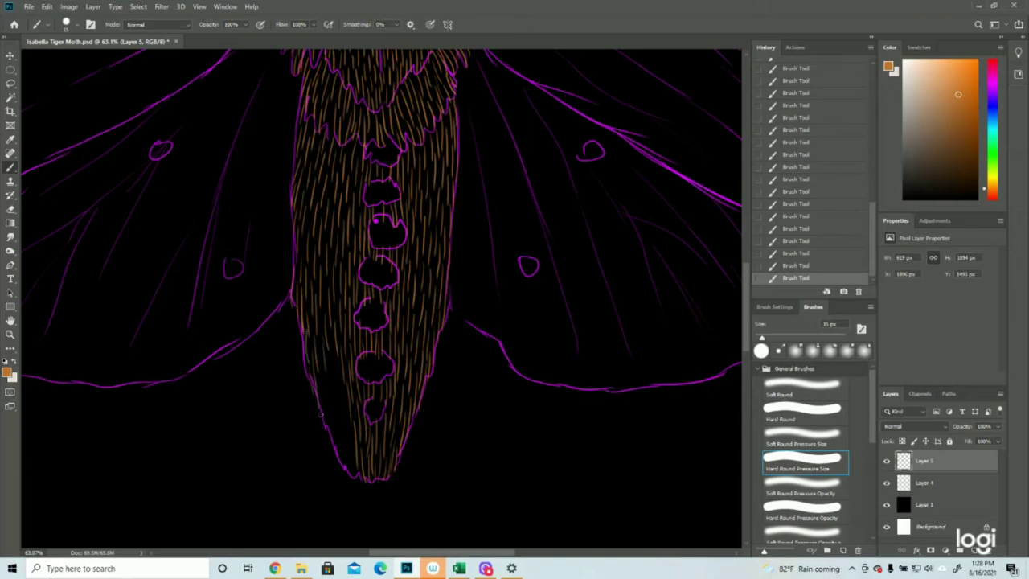
left_click_drag(320, 354, 325, 419)
left_click_drag(330, 346, 346, 430)
left_click_drag(328, 392, 342, 468)
left_click_drag(347, 431, 357, 477)
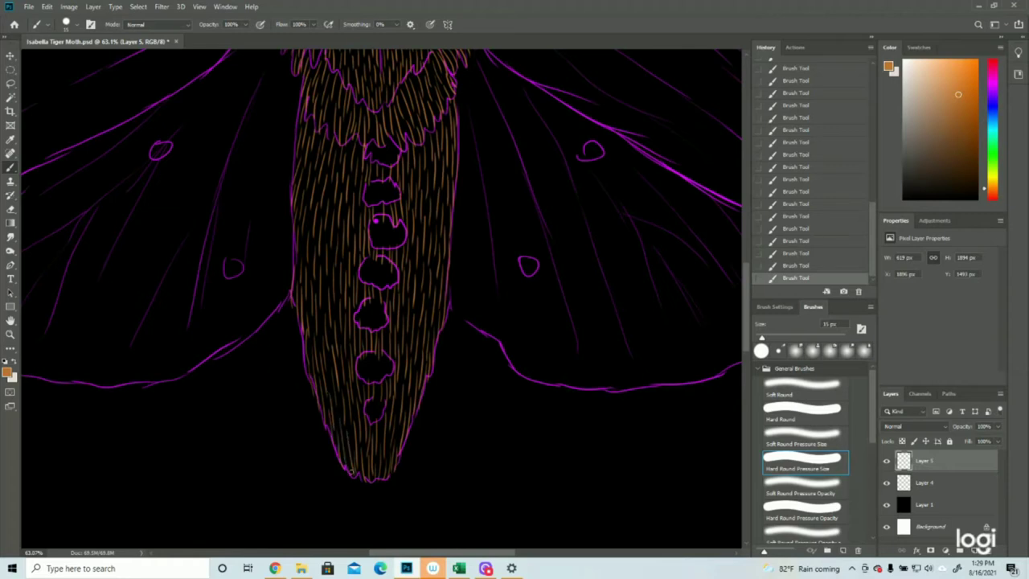
Step: Examine the painted fur on the whole body with the Layer 4 sketch hidden and shown again
left_click(11, 333)
left_click_drag(322, 360, 272, 374)
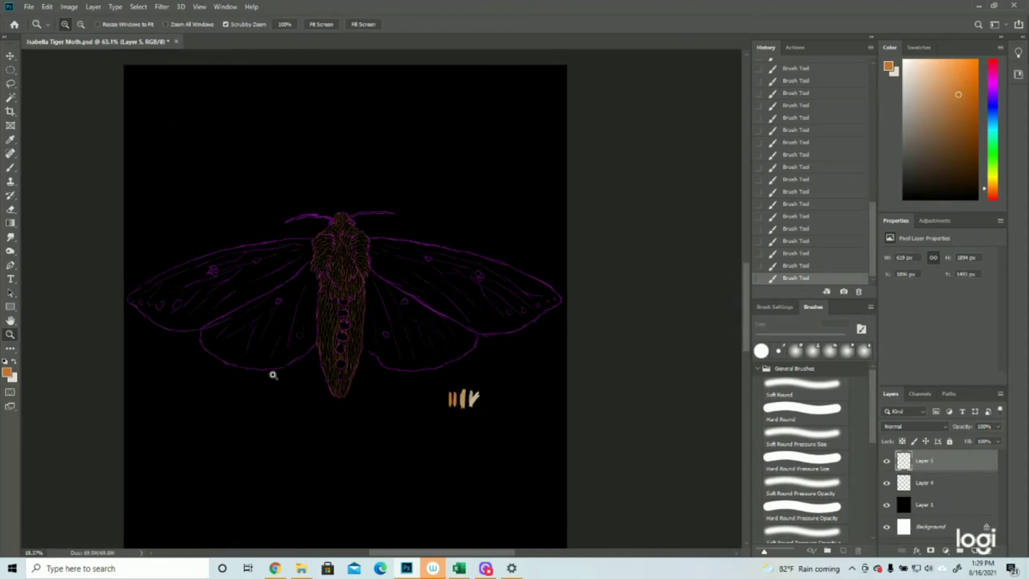
left_click_drag(367, 168, 367, 174)
left_click(886, 483)
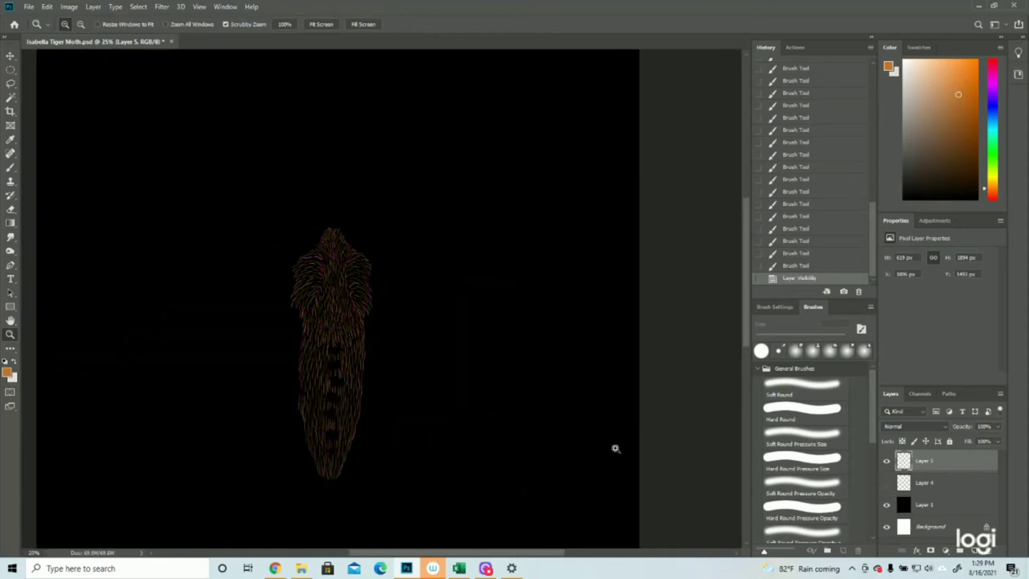
left_click_drag(362, 354, 367, 352)
left_click_drag(357, 358, 356, 316)
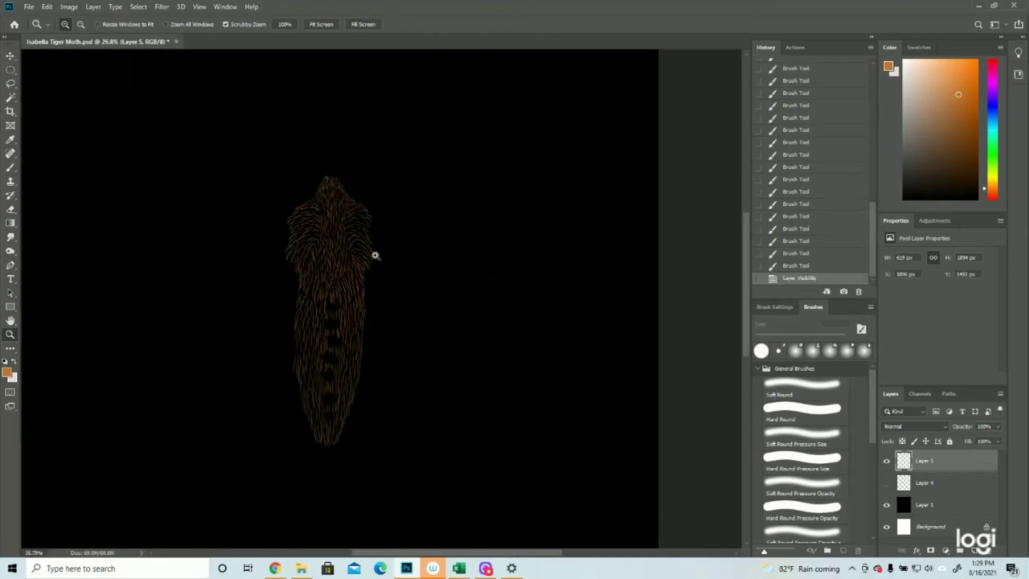
left_click_drag(367, 219, 383, 202)
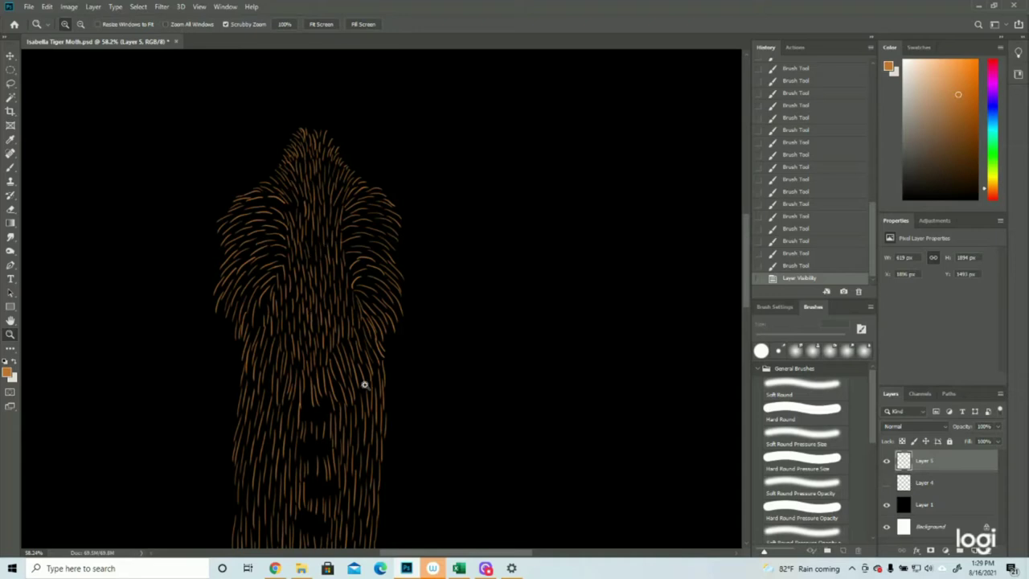
left_click_drag(397, 362, 347, 363)
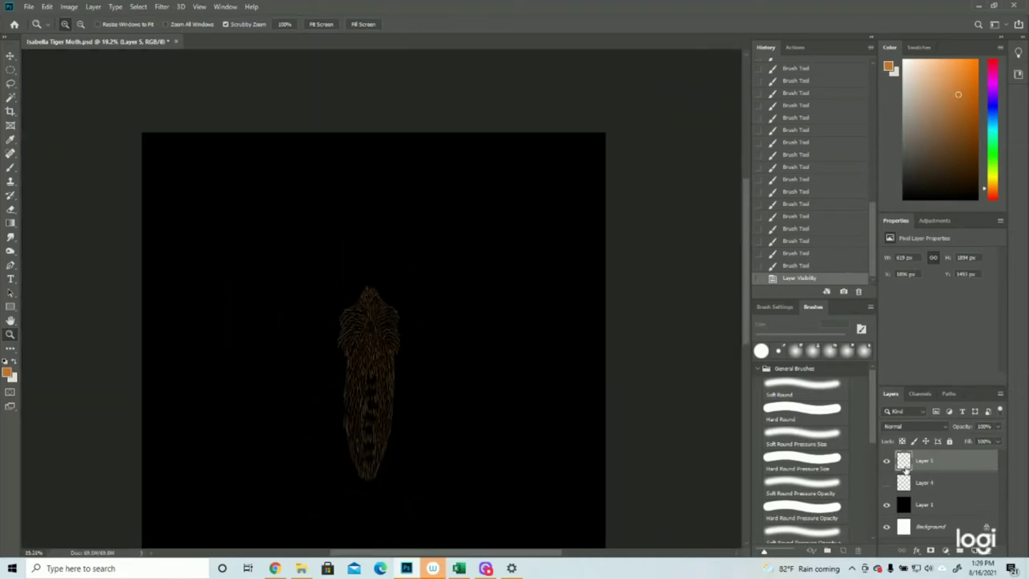
left_click(886, 482)
Step: Add a new layer above the fur and set the foreground color to the pale beige sampled from the lightest color swatch
left_click(975, 549)
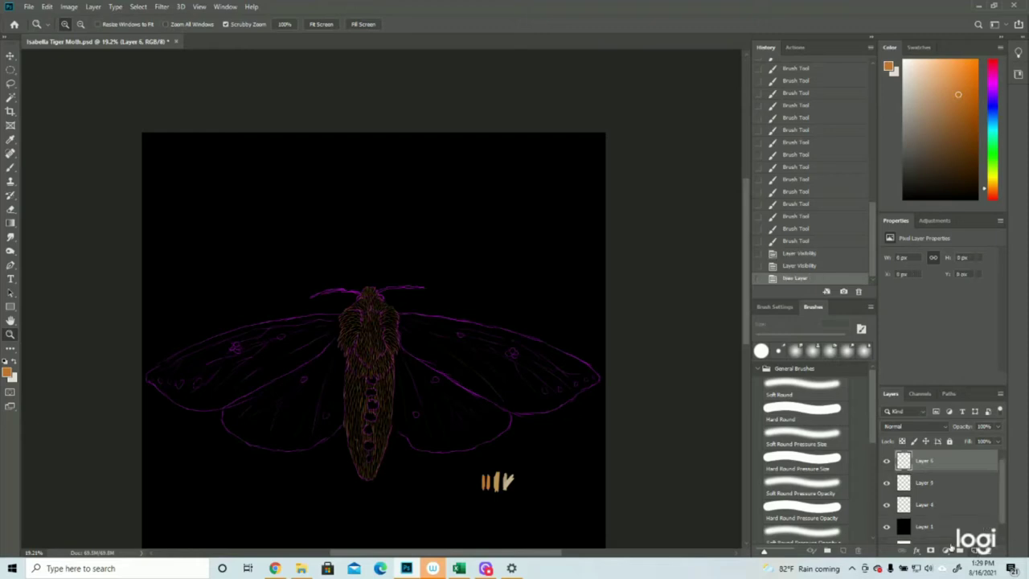
left_click_drag(487, 494, 522, 494)
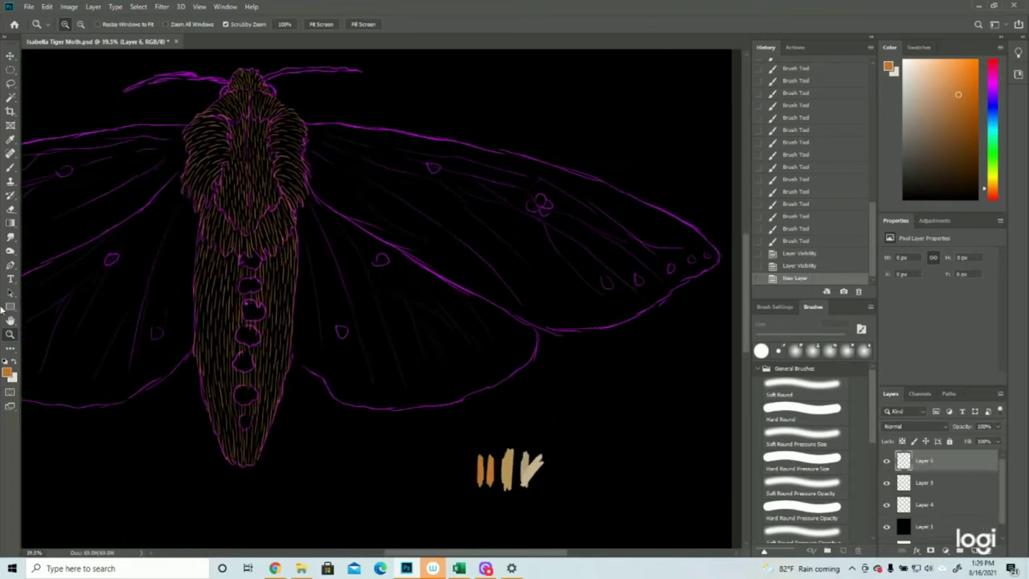
left_click(9, 371)
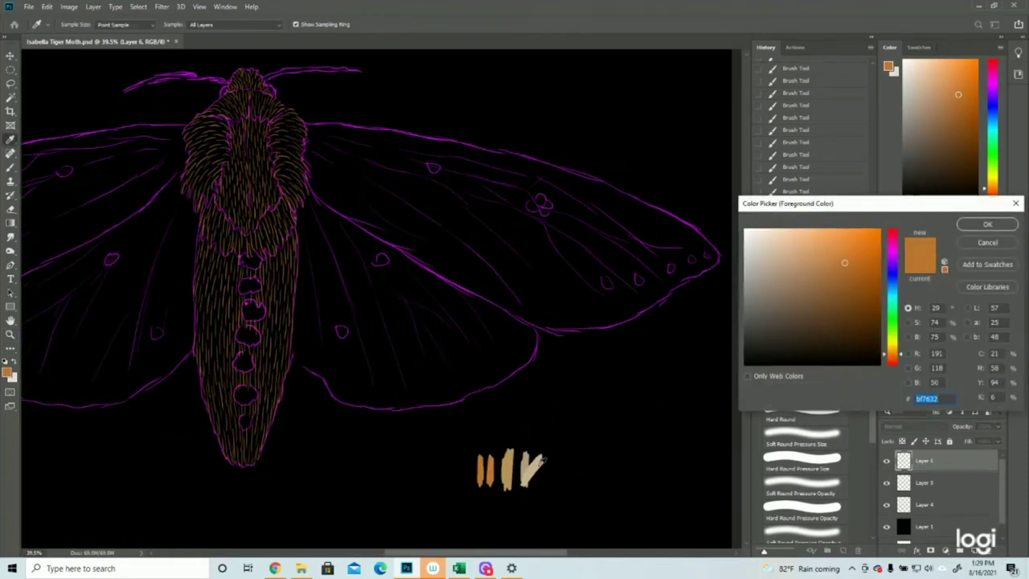
left_click(541, 462)
left_click(987, 224)
Step: Paint thin beige brush lines along the upper edge of the right forewing, from the thorax to the wing tip
left_click_drag(558, 292, 522, 298)
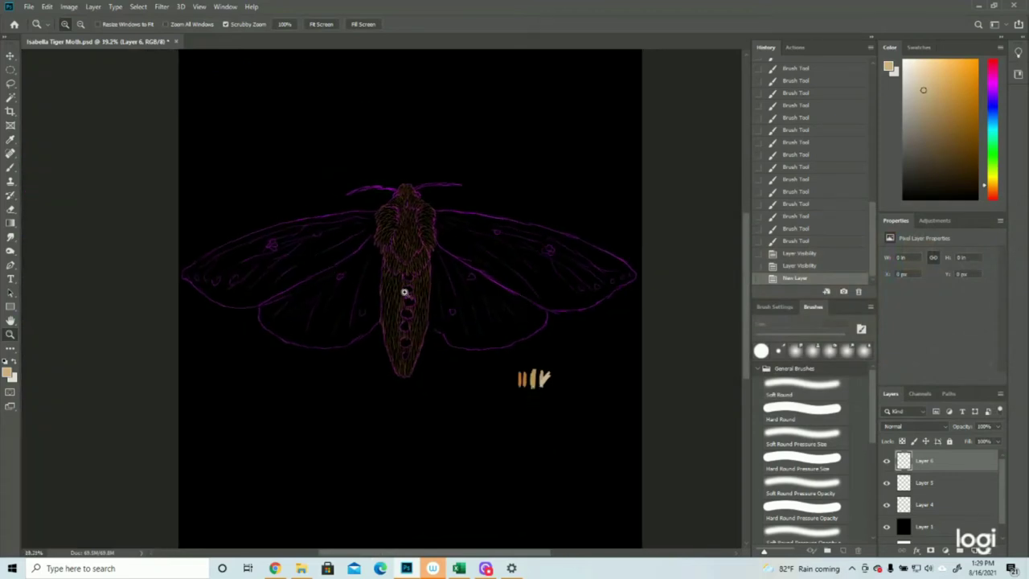
left_click(424, 183)
left_click(639, 228)
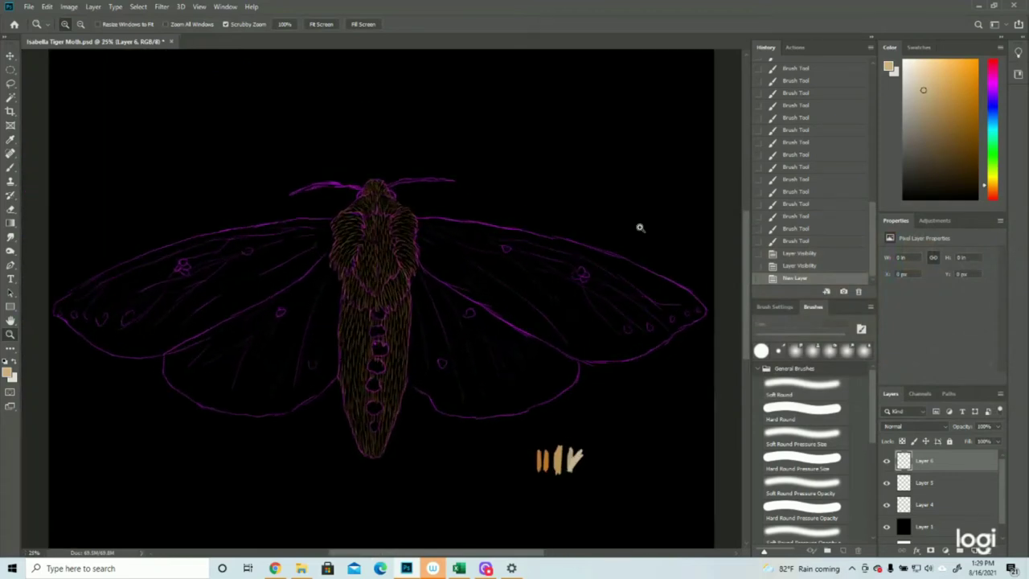
left_click(640, 228)
left_click(11, 167)
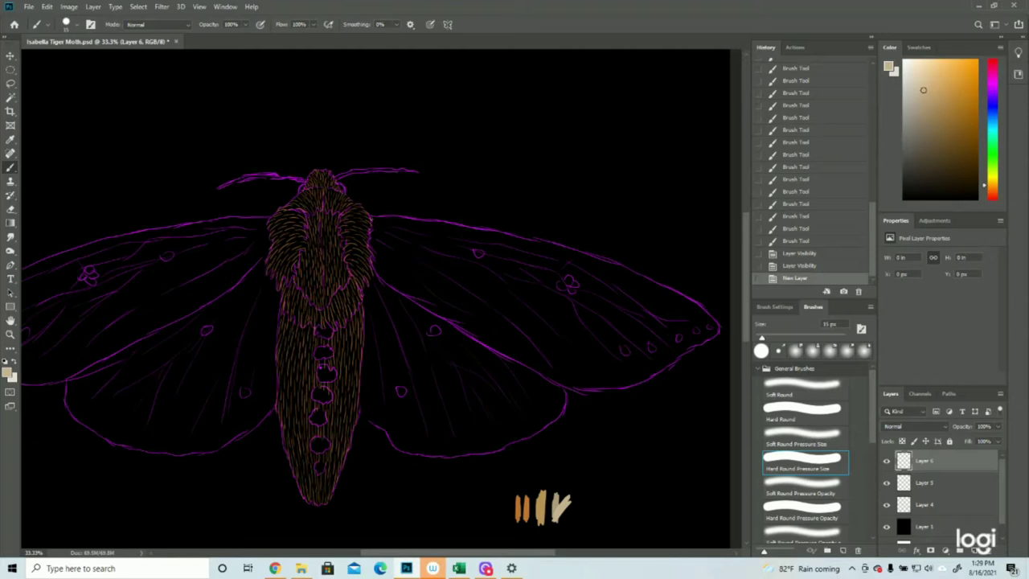
mouse_move(378, 218)
left_mouse_down()
mouse_move(545, 242)
mouse_move(693, 304)
left_mouse_up()
mouse_move(621, 267)
left_mouse_down()
mouse_move(677, 293)
mouse_move(680, 310)
mouse_move(650, 280)
mouse_move(696, 305)
left_mouse_up()
left_click_drag(690, 301, 713, 324)
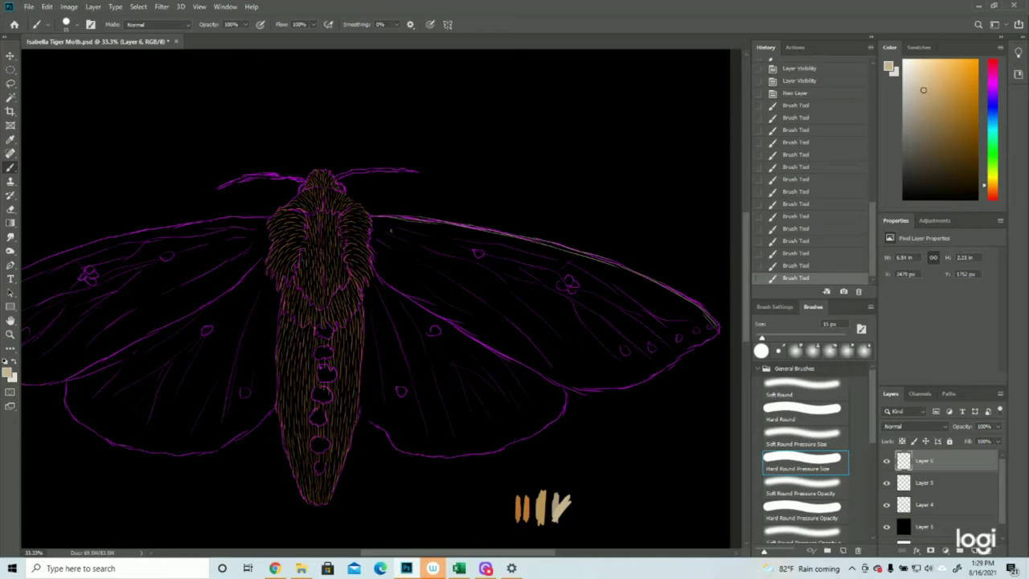
Step: Paint long beige strokes across the upper part of the right forewing, fanning from its base toward the tip
left_click_drag(373, 228, 431, 251)
left_click_drag(375, 225, 501, 252)
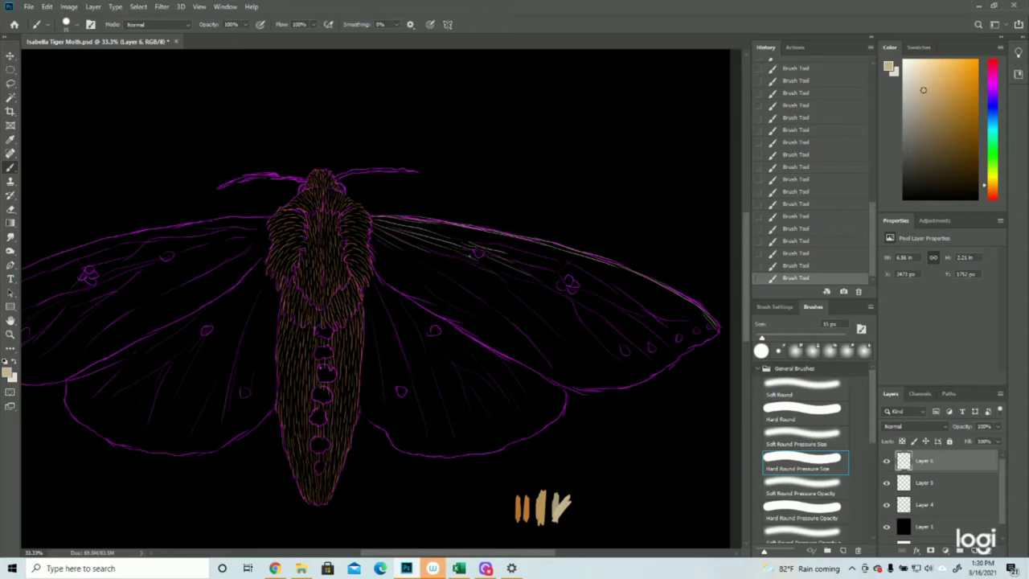
left_click_drag(491, 261, 520, 274)
left_click_drag(435, 227, 606, 276)
left_click_drag(538, 249, 686, 314)
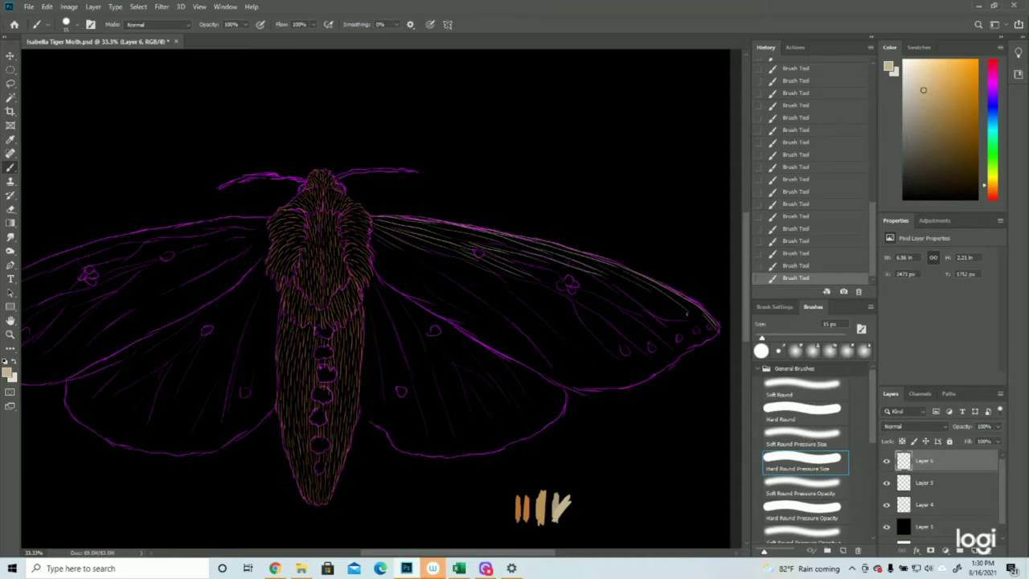
Step: Fill the outer end of the right forewing with beige strokes running to the tip and its small edge spots
mouse_move(541, 263)
left_mouse_down()
mouse_move(609, 292)
mouse_move(613, 311)
mouse_move(620, 301)
mouse_move(705, 323)
left_mouse_up()
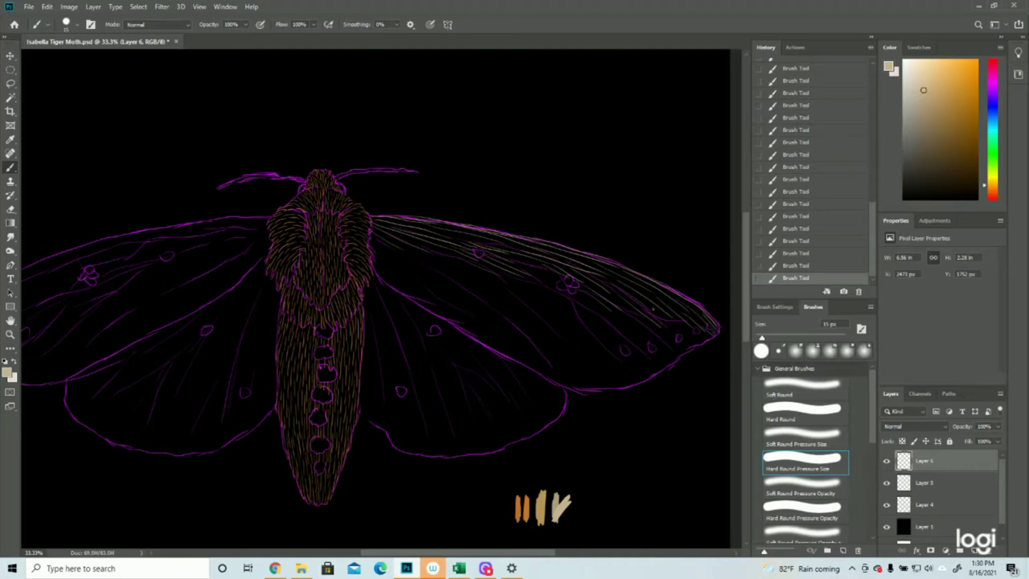
left_click_drag(679, 320, 693, 331)
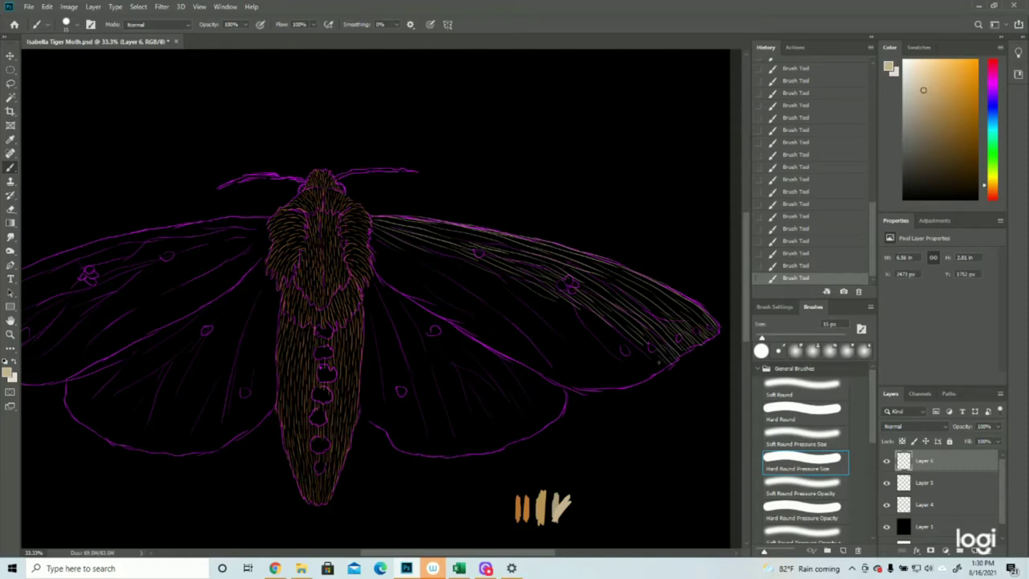
left_click_drag(649, 355, 660, 367)
Step: Paint long beige strokes through the middle of the right forewing, from its base toward the outer edge
mouse_move(372, 250)
left_mouse_down()
mouse_move(414, 285)
mouse_move(500, 302)
left_mouse_up()
left_click_drag(418, 273, 492, 305)
mouse_move(459, 270)
left_mouse_down()
mouse_move(546, 324)
mouse_move(565, 322)
mouse_move(597, 349)
left_mouse_up()
left_click_drag(543, 298, 606, 351)
left_click_drag(572, 310, 617, 338)
left_click_drag(624, 355, 643, 375)
Step: Fill the lower part of the right forewing with beige strokes down to its lower outer corner
mouse_move(418, 286)
left_mouse_down()
mouse_move(501, 324)
mouse_move(470, 324)
mouse_move(537, 364)
left_mouse_up()
mouse_move(473, 337)
left_mouse_down()
mouse_move(537, 368)
mouse_move(563, 368)
mouse_move(571, 384)
mouse_move(554, 375)
mouse_move(572, 386)
left_mouse_up()
left_click_drag(483, 299, 599, 384)
left_click_drag(552, 353, 594, 394)
left_click_drag(548, 323, 621, 384)
left_click_drag(593, 342, 638, 381)
left_click_drag(565, 350, 604, 384)
left_click_drag(586, 355, 619, 383)
left_click_drag(599, 374, 613, 386)
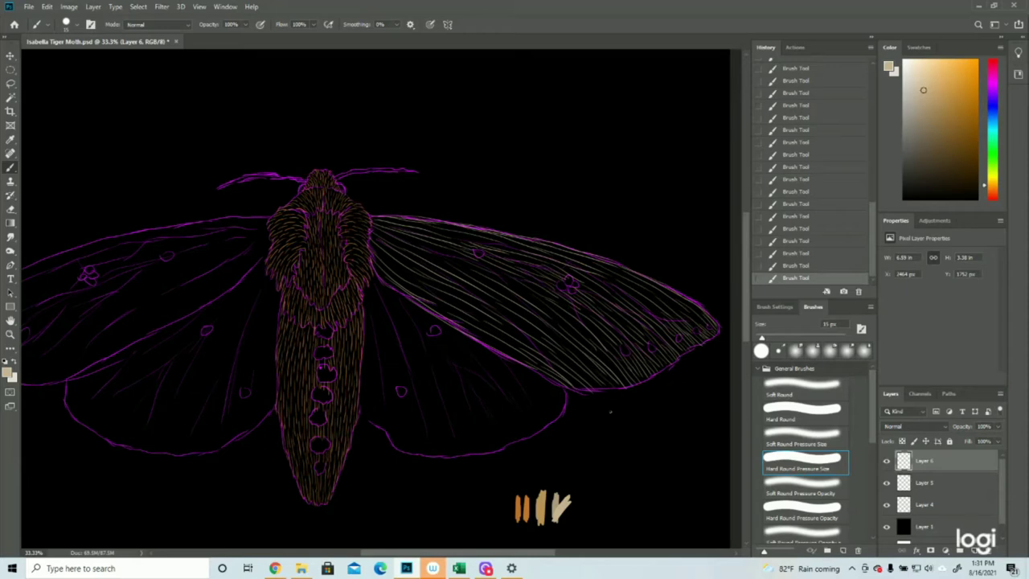
Step: Paint thin beige strokes down the inner part of the right hindwing, from its base along the body to its lower inner edge
left_click_drag(379, 309, 387, 331)
left_click_drag(370, 275, 405, 365)
left_click_drag(371, 297, 400, 389)
left_click_drag(389, 353, 395, 372)
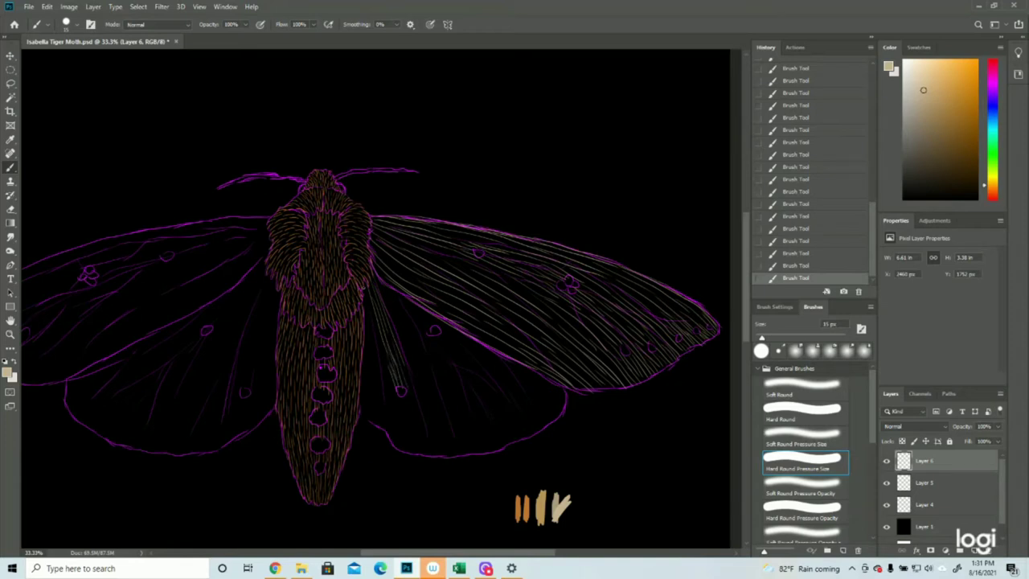
left_click_drag(365, 291, 381, 369)
left_click_drag(374, 311, 388, 390)
left_click_drag(383, 342, 395, 394)
left_click_drag(366, 307, 385, 395)
left_click_drag(365, 328, 373, 416)
left_click_drag(360, 363, 367, 425)
mouse_move(365, 383)
left_mouse_down()
mouse_move(371, 420)
mouse_move(387, 430)
mouse_move(377, 426)
left_mouse_up()
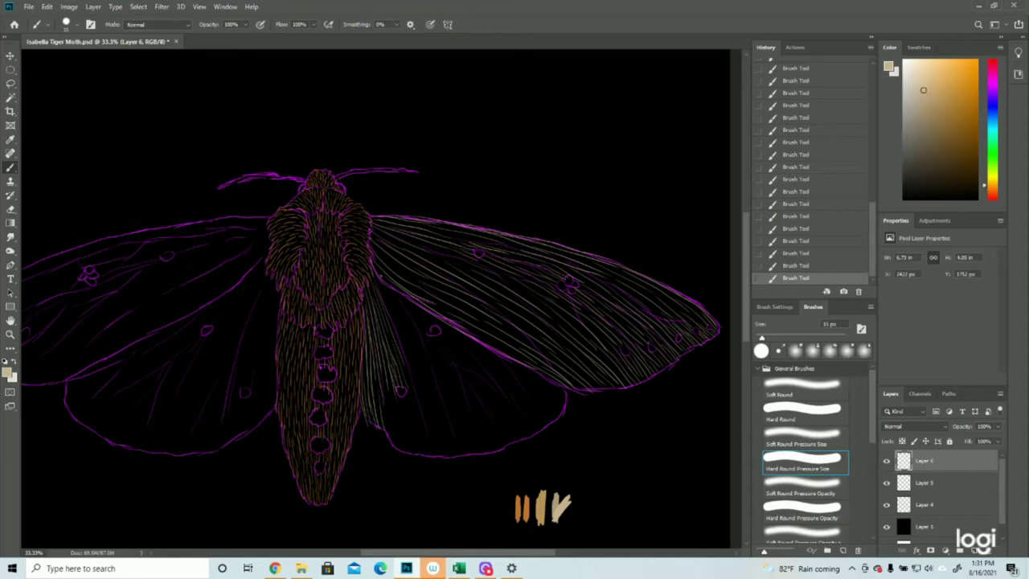
Step: Continue the beige strokes around the right hindwing's two spots and down to its lower edge
left_click_drag(378, 281, 423, 351)
left_click_drag(398, 310, 434, 404)
mouse_move(408, 360)
left_mouse_down()
mouse_move(429, 415)
mouse_move(422, 442)
left_mouse_up()
mouse_move(405, 398)
left_mouse_down()
mouse_move(419, 453)
mouse_move(399, 419)
mouse_move(415, 454)
left_mouse_up()
left_click_drag(388, 381, 402, 444)
left_click_drag(386, 404, 407, 448)
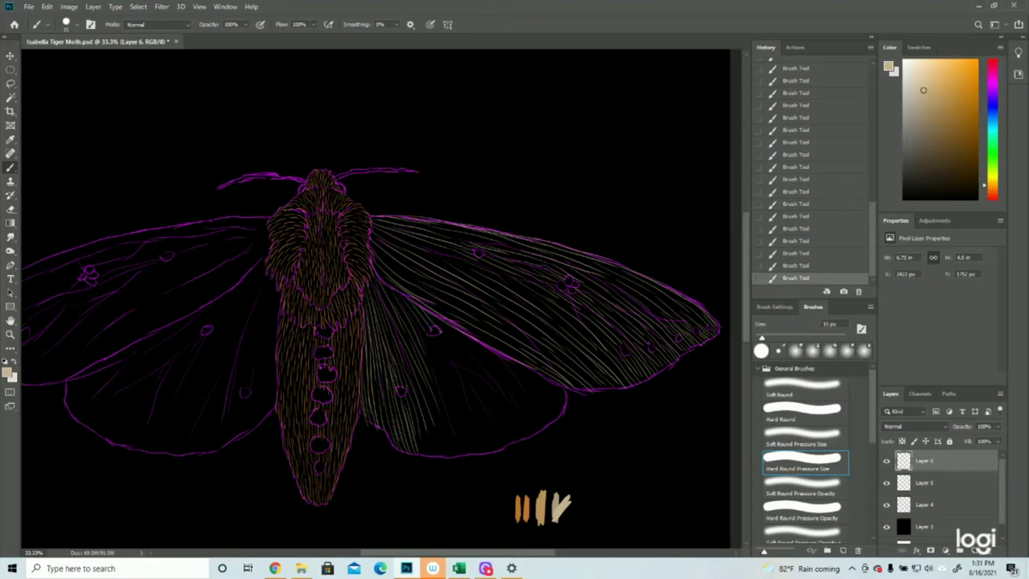
Step: Paint beige strokes from beneath the right forewing's lower edge across the hindwing, out to its outer corner
left_click_drag(401, 304, 463, 385)
left_click_drag(441, 336, 478, 392)
mouse_move(457, 332)
left_mouse_down()
mouse_move(482, 382)
mouse_move(500, 390)
left_mouse_up()
left_click_drag(474, 350, 502, 397)
left_click_drag(483, 346, 537, 410)
left_click_drag(512, 360, 545, 413)
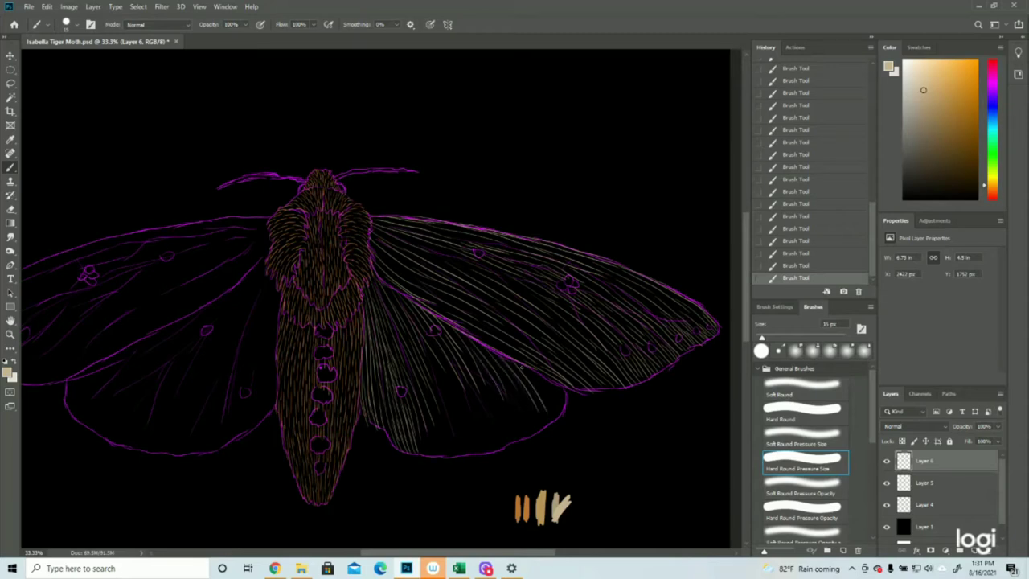
mouse_move(529, 366)
left_mouse_down()
mouse_move(555, 409)
mouse_move(566, 403)
left_mouse_up()
left_click_drag(427, 352, 451, 397)
left_click_drag(441, 352, 472, 421)
left_click_drag(445, 375, 477, 435)
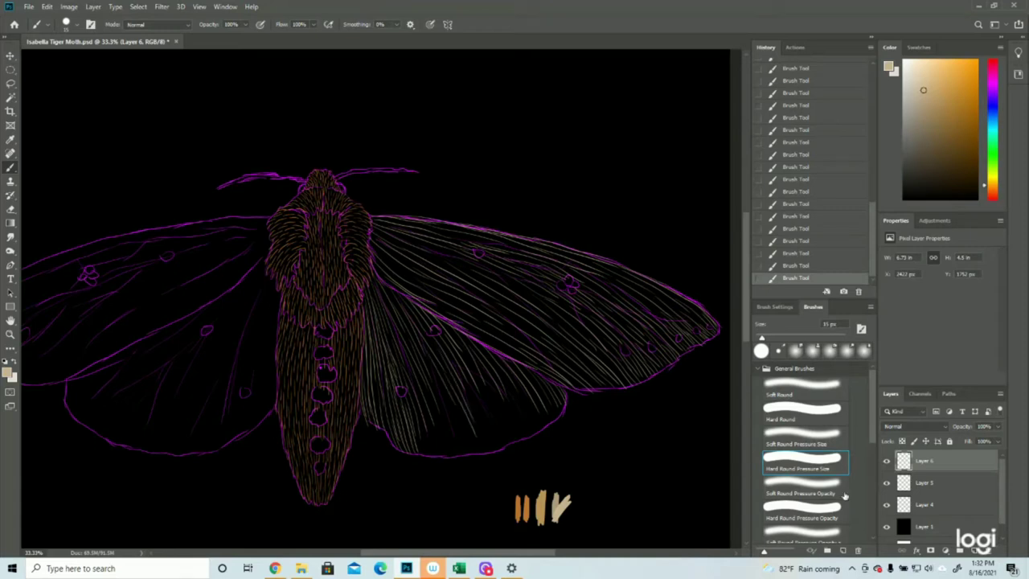
Step: Check the wing strokes with the sketch layer hidden, then fill the remaining lower gaps of the right hindwing with beige strokes
left_click(887, 504)
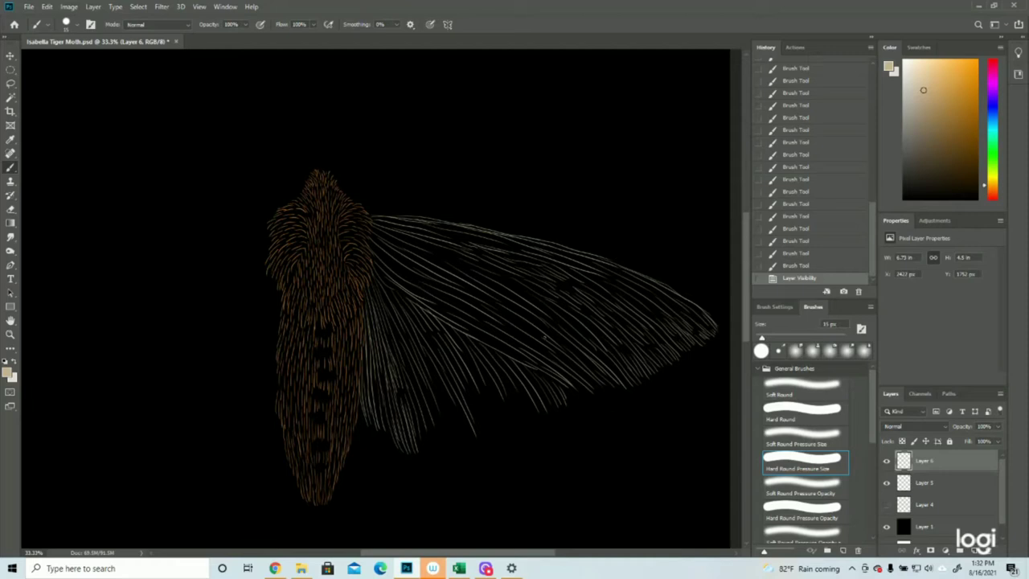
left_click(887, 504)
left_click_drag(471, 362, 500, 420)
mouse_move(487, 381)
left_mouse_down()
mouse_move(521, 438)
mouse_move(498, 373)
mouse_move(527, 422)
mouse_move(515, 386)
mouse_move(563, 423)
left_mouse_up()
mouse_move(470, 389)
left_mouse_down()
mouse_move(496, 443)
mouse_move(505, 450)
mouse_move(507, 423)
mouse_move(509, 439)
left_mouse_up()
left_click_drag(495, 415, 508, 444)
mouse_move(507, 398)
left_mouse_down()
mouse_move(527, 436)
mouse_move(519, 422)
mouse_move(515, 436)
left_mouse_up()
left_click_drag(430, 369, 460, 445)
mouse_move(452, 405)
left_mouse_down()
mouse_move(471, 456)
mouse_move(484, 440)
mouse_move(484, 453)
left_mouse_up()
left_click_drag(438, 403, 458, 453)
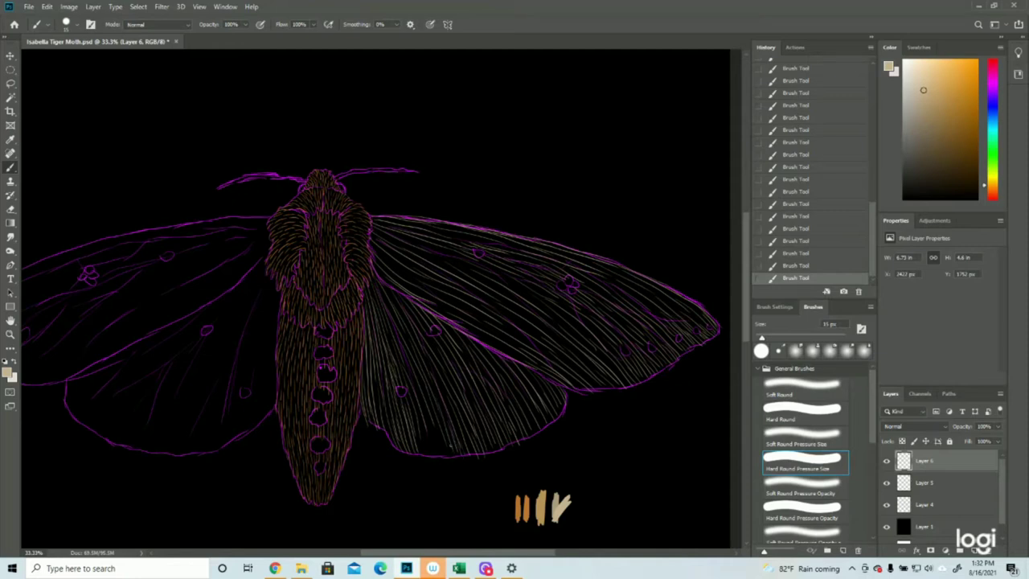
left_click_drag(415, 389, 448, 456)
mouse_move(419, 412)
left_mouse_down()
mouse_move(436, 456)
mouse_move(427, 455)
left_mouse_up()
Step: Fill the left forewing with long beige strokes fanning from its base to the tip and outer edge
left_click(10, 334)
left_click_drag(498, 335, 474, 340)
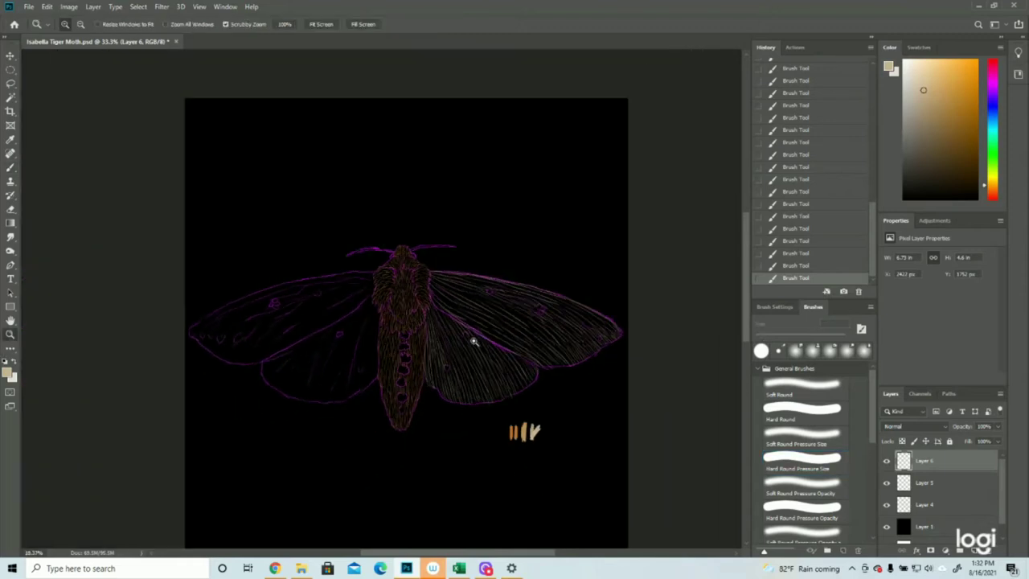
left_click_drag(329, 294, 352, 298)
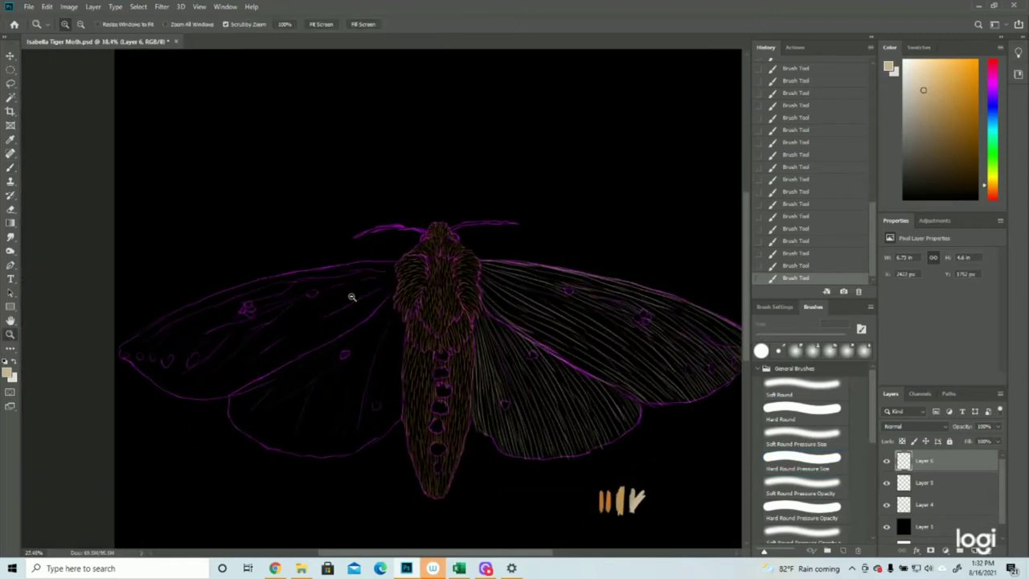
left_click(11, 168)
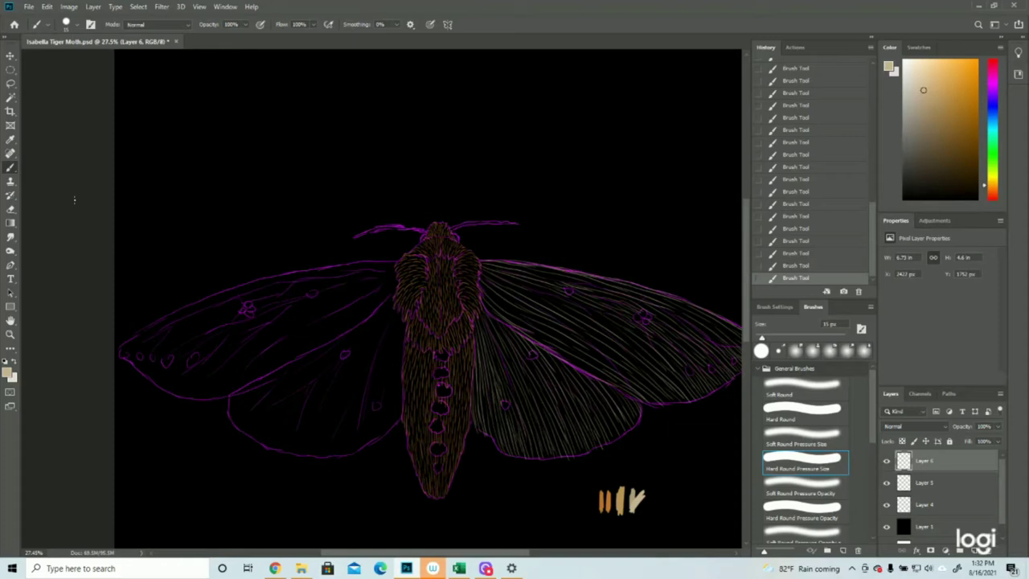
mouse_move(399, 260)
left_mouse_down()
mouse_move(217, 292)
mouse_move(233, 283)
mouse_move(119, 351)
mouse_move(140, 336)
left_mouse_up()
left_click_drag(397, 262, 333, 279)
mouse_move(396, 273)
left_mouse_down()
mouse_move(363, 289)
mouse_move(367, 310)
mouse_move(350, 324)
mouse_move(321, 328)
mouse_move(313, 347)
mouse_move(240, 381)
left_mouse_up()
left_click_drag(286, 357, 238, 388)
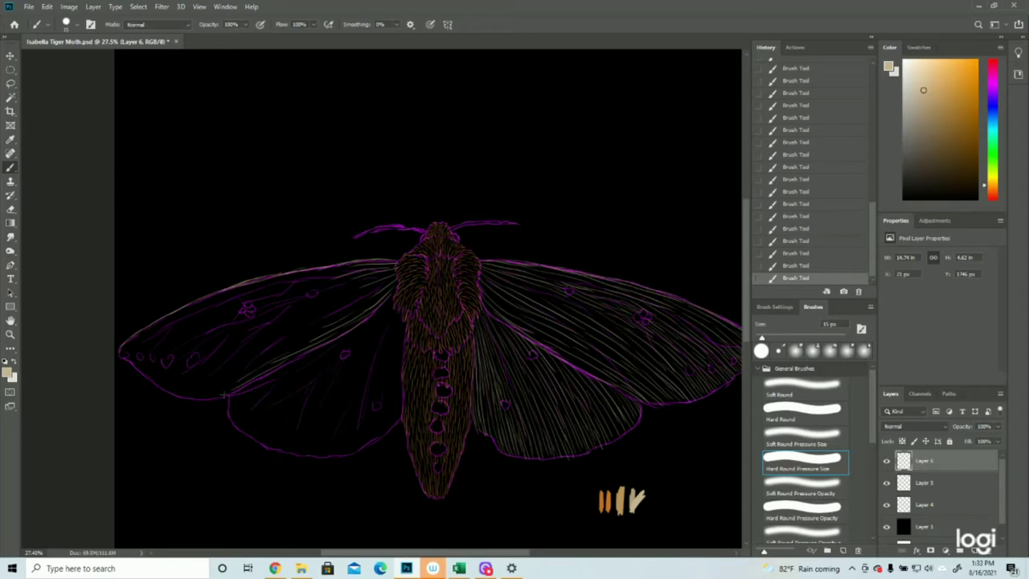
left_click_drag(380, 286, 246, 352)
left_click_drag(296, 330, 207, 399)
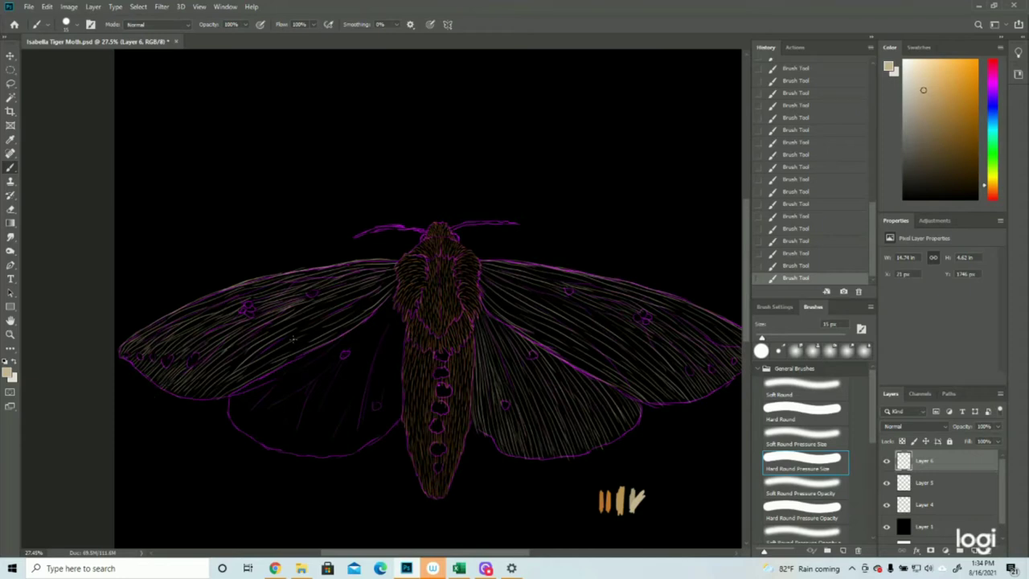
Step: Paint beige strokes on the left hindwing beside the body and below the forewing's lower edge
left_click_drag(394, 298, 370, 349)
mouse_move(393, 307)
left_mouse_down()
mouse_move(378, 353)
mouse_move(387, 381)
left_mouse_up()
left_click_drag(402, 332, 387, 405)
left_click_drag(402, 351, 383, 435)
mouse_move(382, 307)
left_mouse_down()
mouse_move(356, 364)
mouse_move(350, 346)
left_mouse_up()
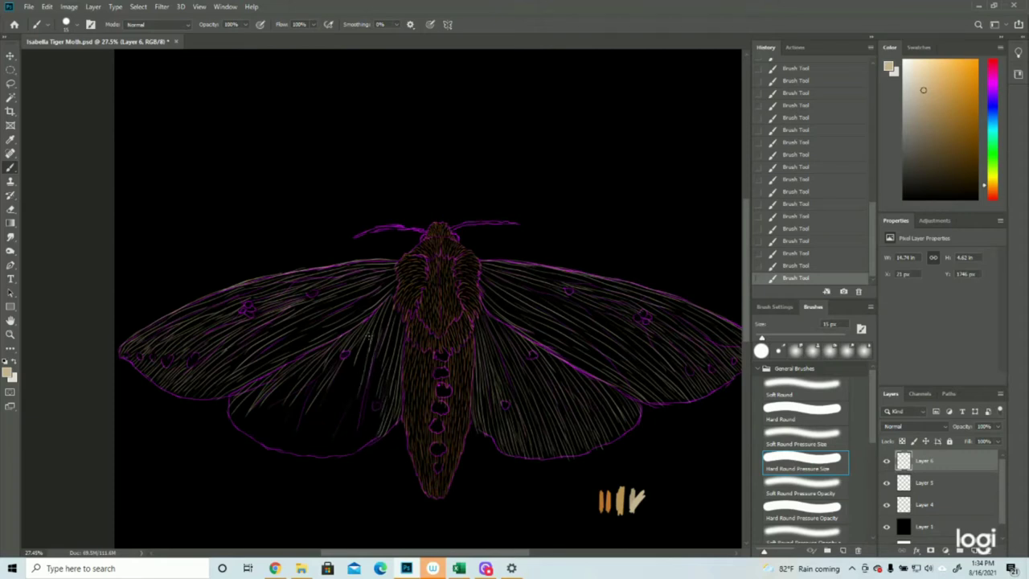
Step: Fill the middle and outer parts of the left hindwing with beige strokes down to its curved lower edge
left_click_drag(369, 396, 367, 438)
left_click_drag(351, 350, 327, 412)
left_click_drag(352, 368, 324, 451)
left_click_drag(349, 403, 332, 455)
mouse_move(362, 379)
left_mouse_down()
mouse_move(337, 460)
mouse_move(353, 437)
mouse_move(357, 451)
mouse_move(352, 435)
mouse_move(346, 452)
left_mouse_up()
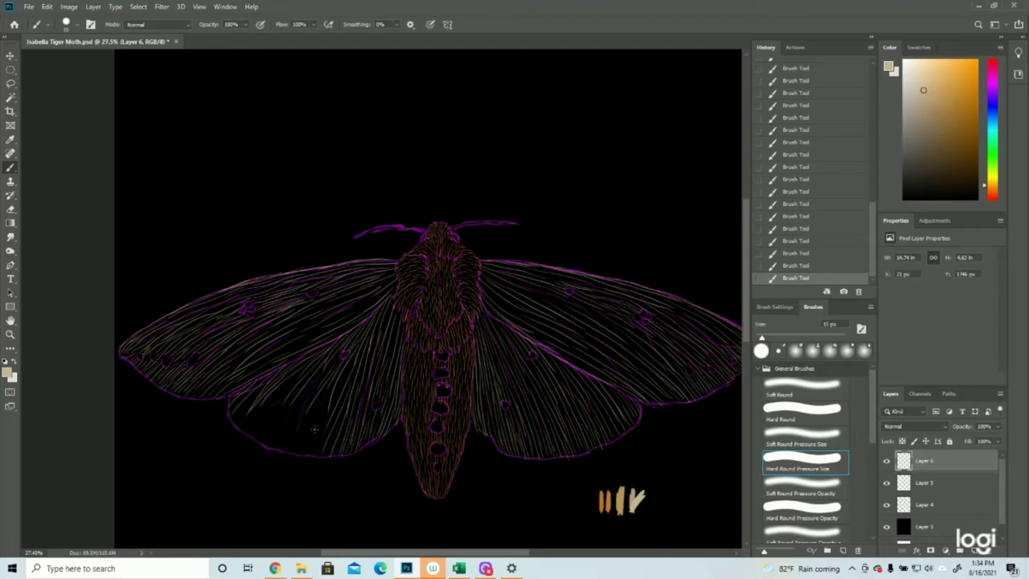
left_click_drag(324, 404, 306, 456)
mouse_move(323, 372)
left_mouse_down()
mouse_move(286, 441)
mouse_move(316, 406)
mouse_move(286, 452)
left_mouse_up()
mouse_move(297, 376)
left_mouse_down()
mouse_move(256, 431)
mouse_move(302, 388)
mouse_move(259, 433)
mouse_move(295, 404)
mouse_move(270, 443)
left_mouse_up()
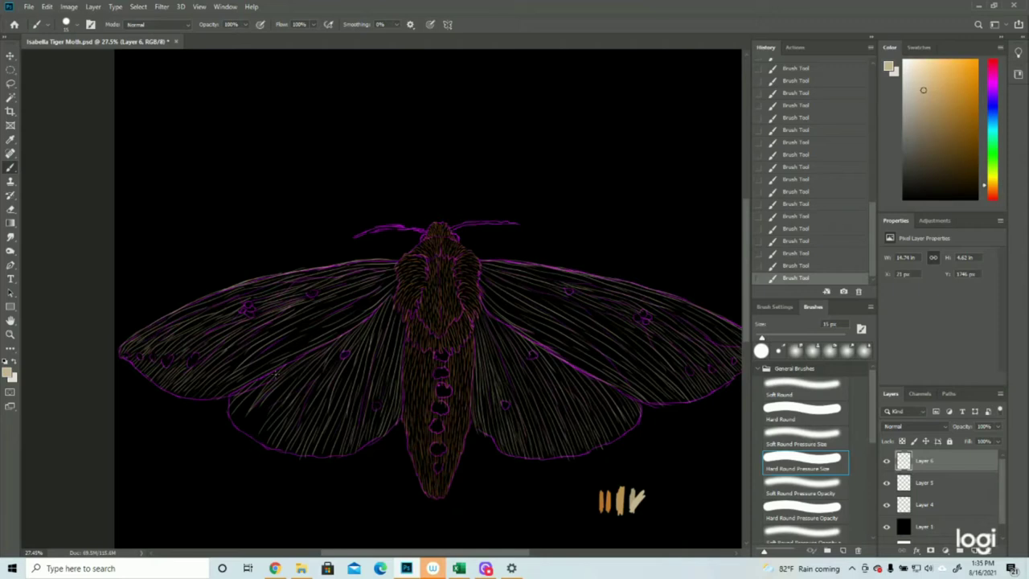
left_click_drag(278, 394, 263, 411)
mouse_move(246, 411)
left_mouse_down()
mouse_move(234, 425)
mouse_move(246, 435)
mouse_move(237, 429)
left_mouse_up()
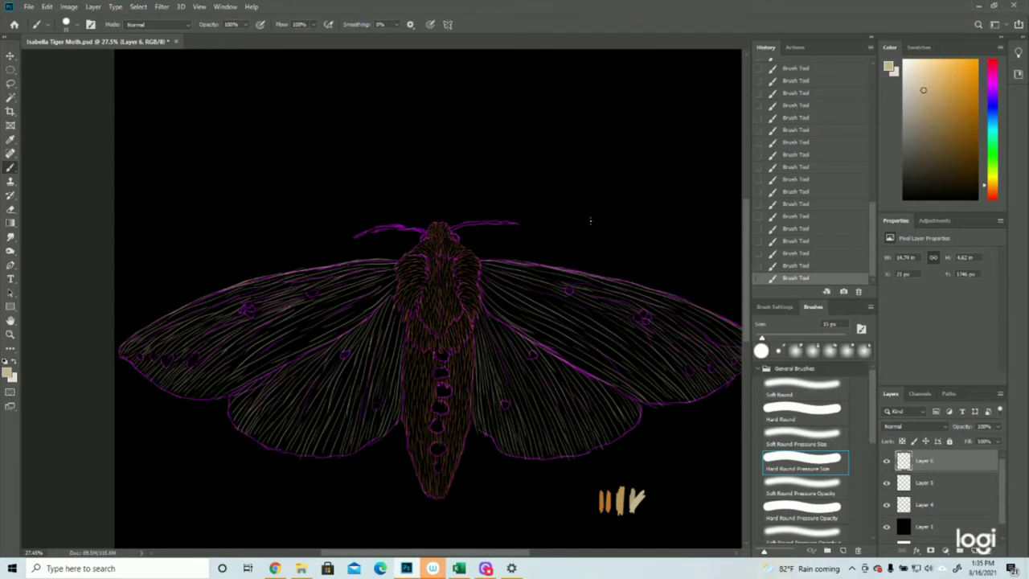
left_click_drag(519, 180, 531, 201)
mouse_move(505, 281)
left_mouse_down()
mouse_move(565, 312)
mouse_move(562, 332)
mouse_move(499, 393)
left_mouse_up()
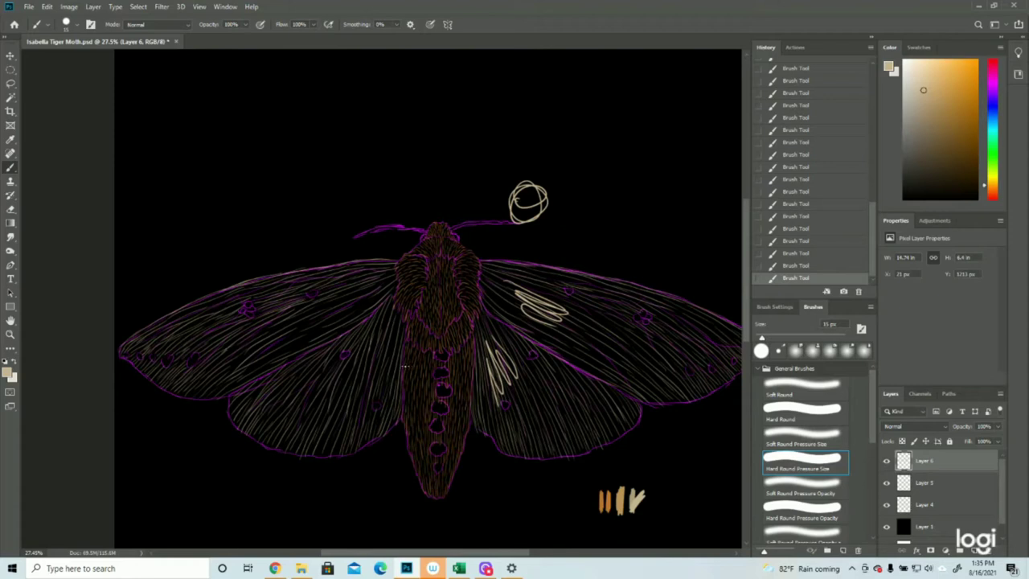
mouse_move(404, 367)
left_mouse_down()
mouse_move(452, 372)
mouse_move(472, 397)
mouse_move(471, 372)
left_mouse_up()
left_click_drag(461, 295, 457, 270)
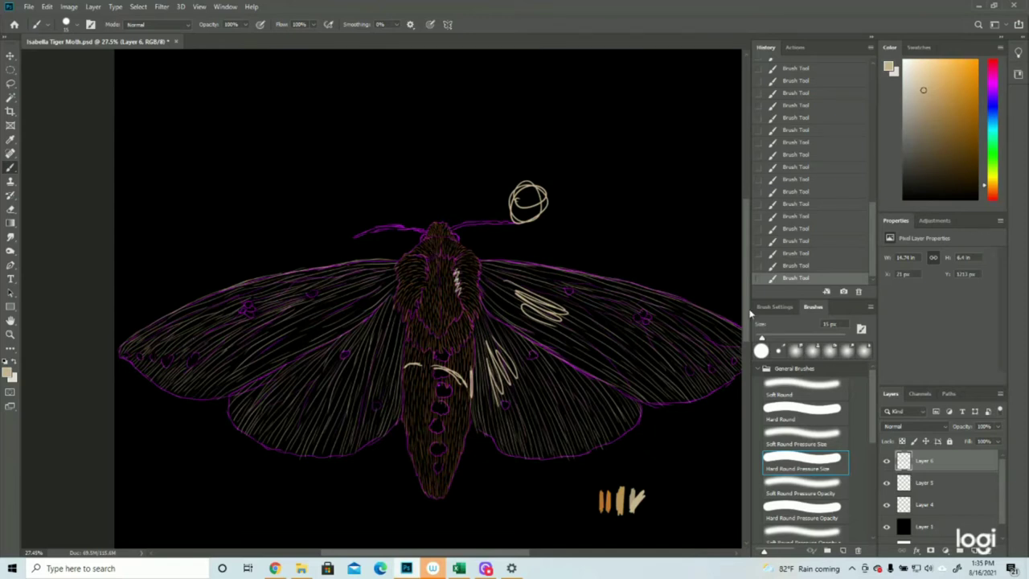
left_click(805, 266)
left_click(808, 228)
left_click(808, 216)
left_click(811, 191)
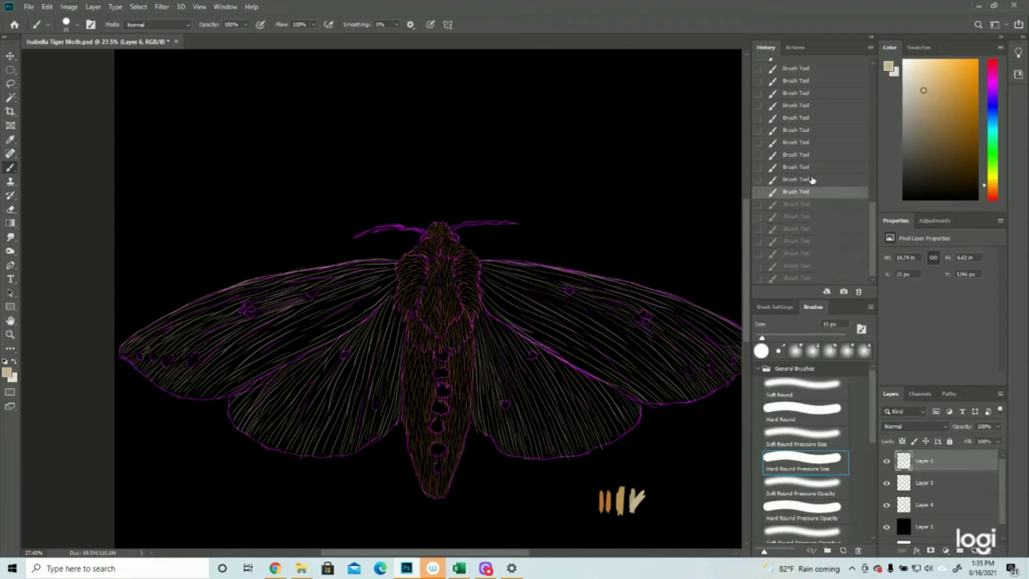
left_click(802, 204)
left_click(796, 197)
Step: Paint thin beige strokes along both antennae, following the sketch from the head to the tips
left_click(11, 333)
left_click(527, 205)
left_click_drag(530, 205, 555, 202)
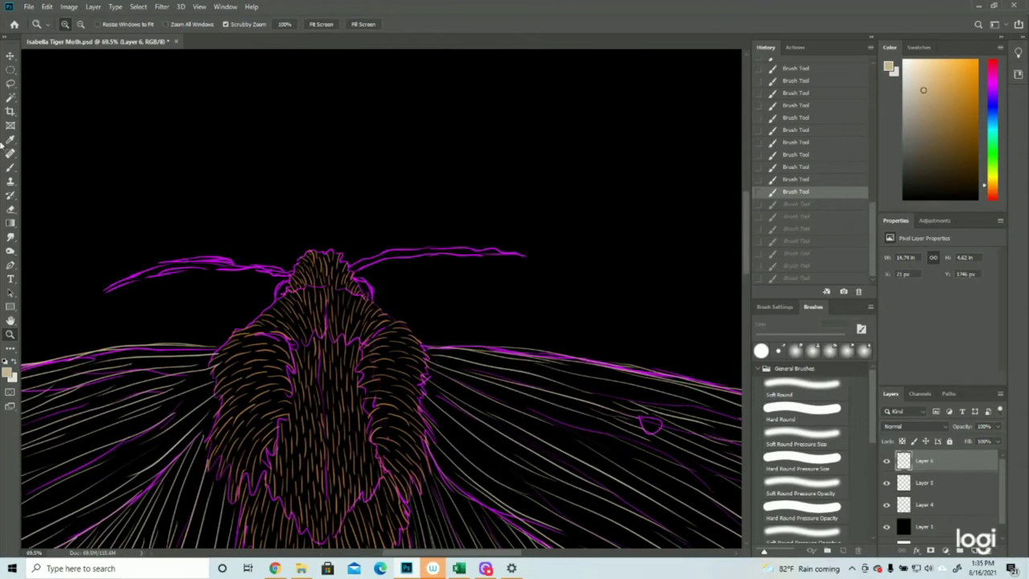
left_click(11, 169)
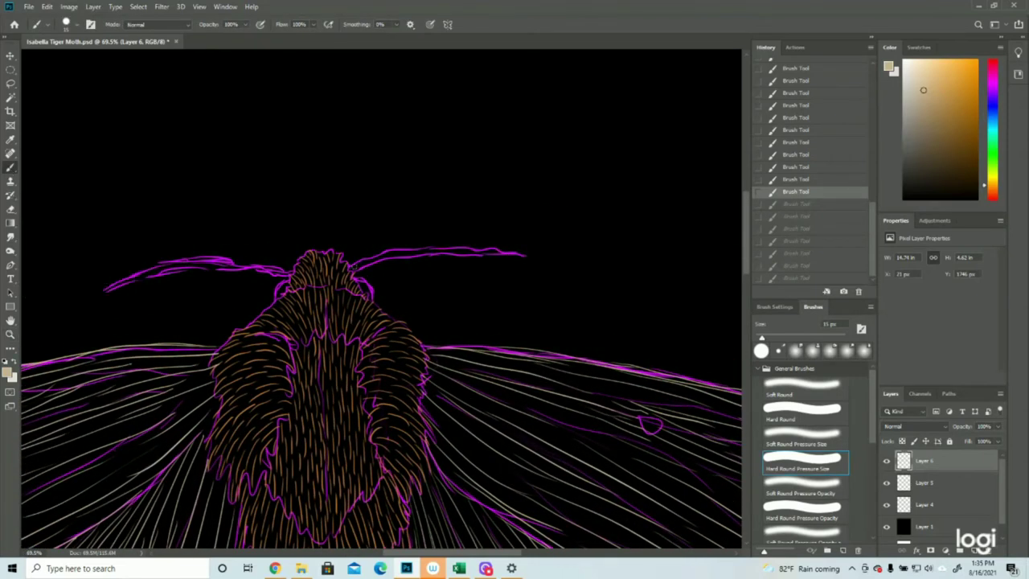
left_click_drag(350, 269, 410, 254)
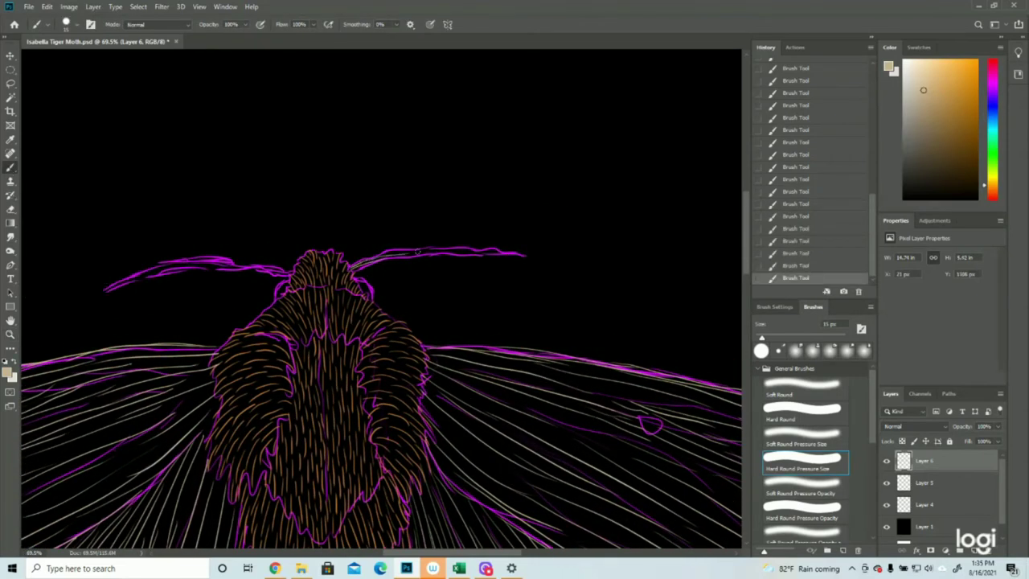
left_click_drag(523, 256, 410, 253)
left_click_drag(471, 252, 366, 263)
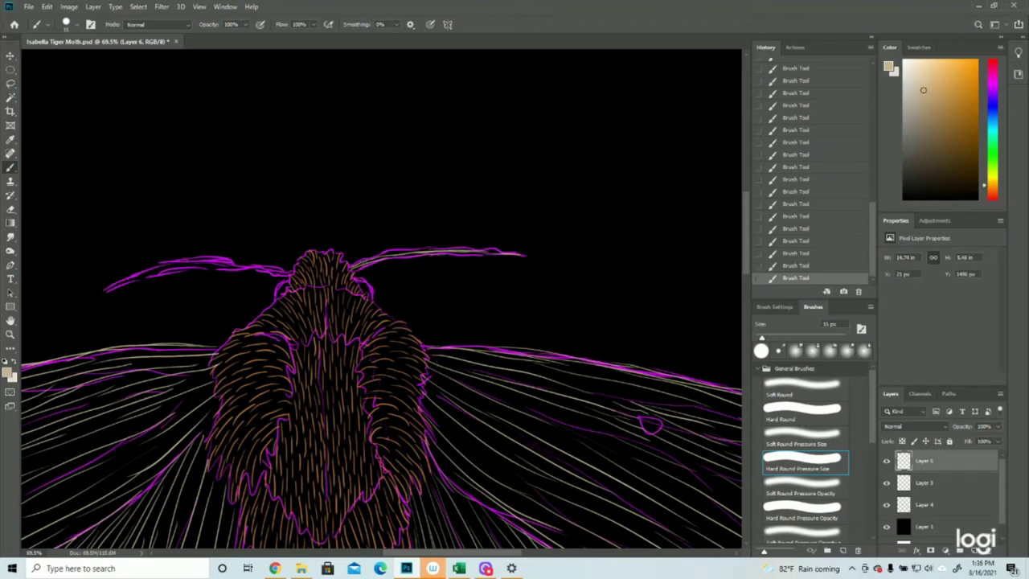
left_click_drag(484, 253, 347, 270)
left_click_drag(107, 290, 201, 266)
left_click_drag(288, 274, 141, 269)
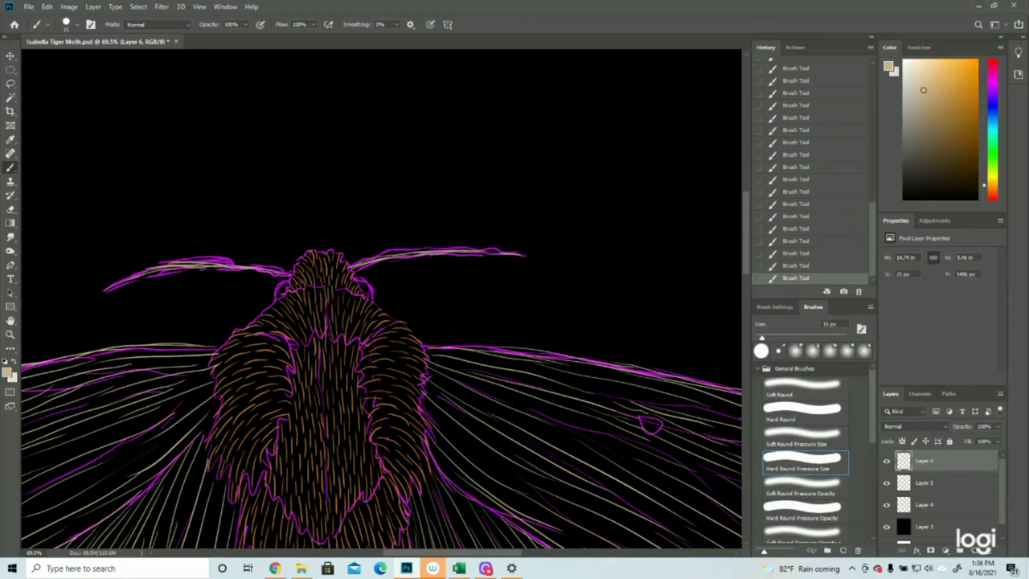
Step: Hide the sketch layer, review the whole painted moth and save the document
left_click(11, 335)
left_click_drag(259, 330, 218, 328)
left_click(375, 199)
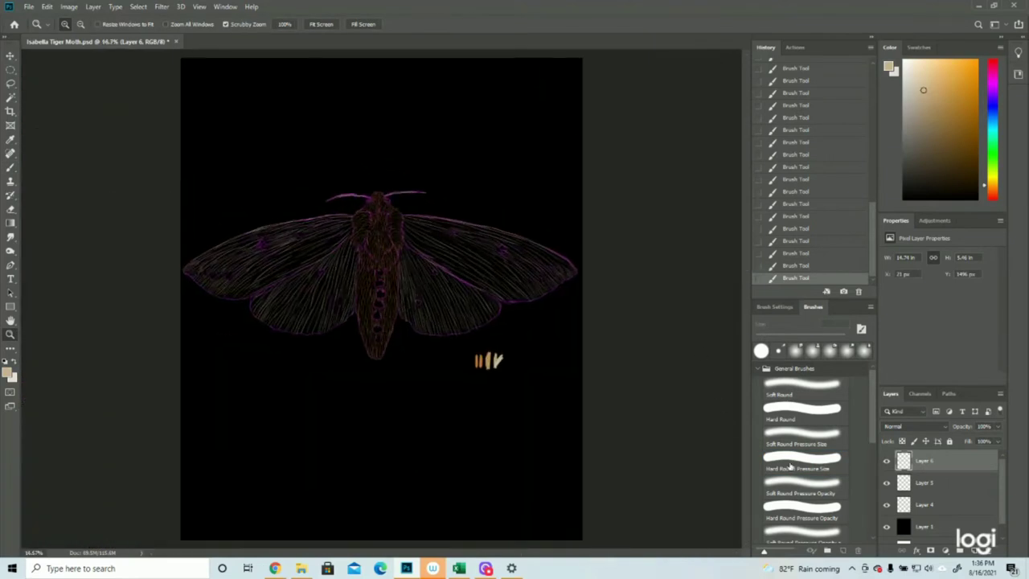
left_click(887, 504)
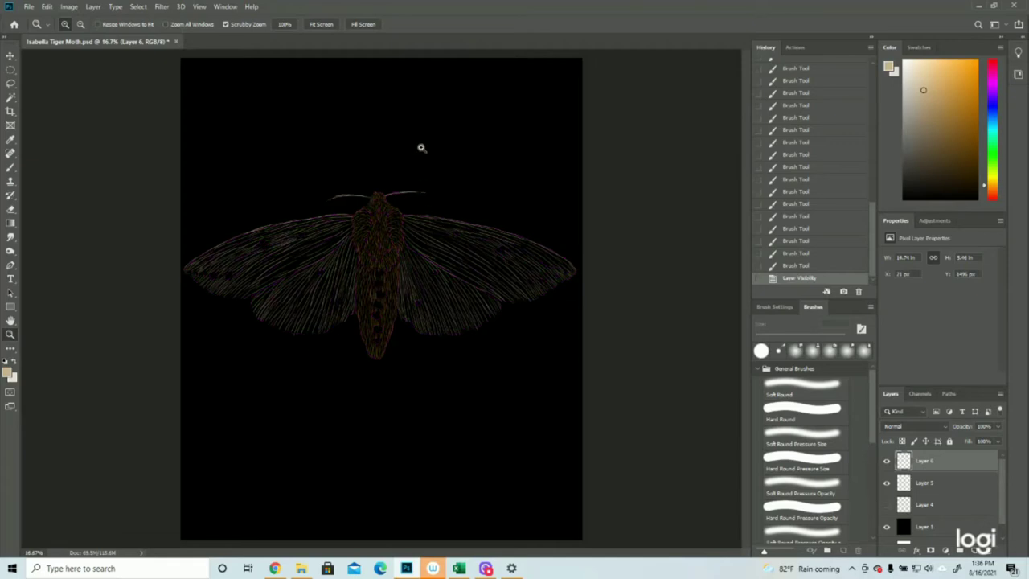
left_click(392, 152)
left_click(392, 153)
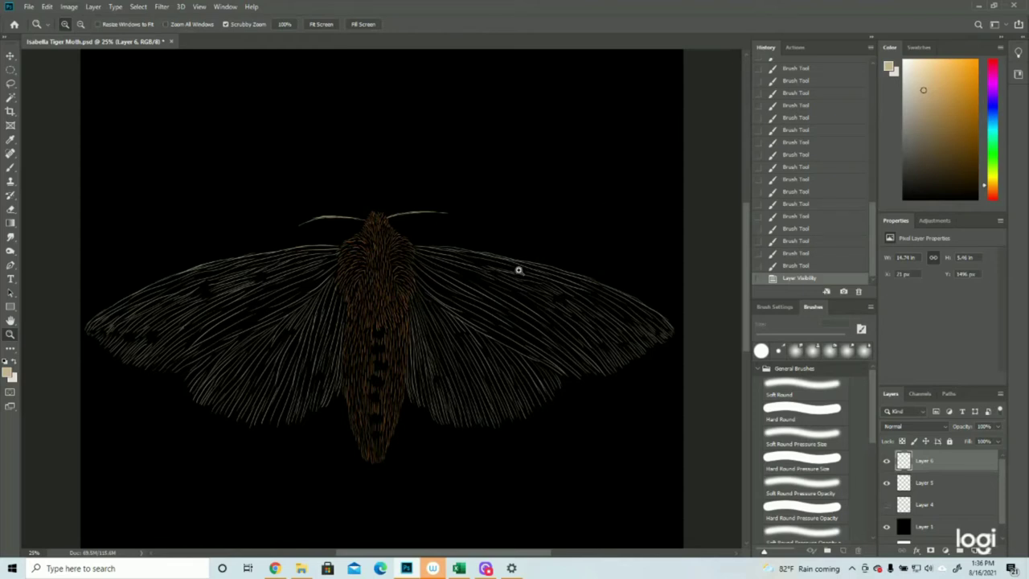
left_click(28, 7)
left_click(88, 116)
Step: Show the sketch layer again and add a new layer above Layer 6
left_click(887, 504)
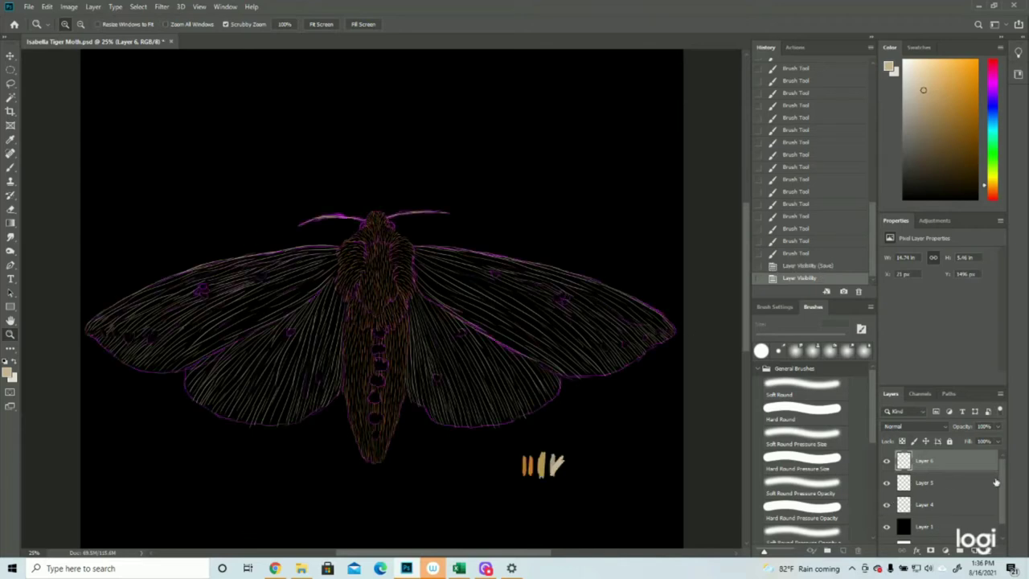
left_click(975, 551)
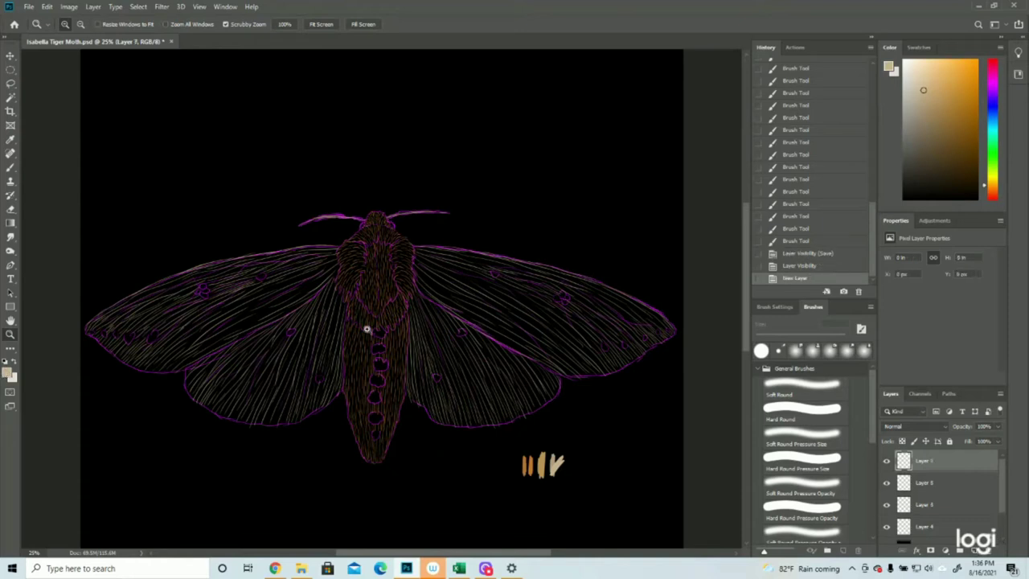
left_click(887, 527)
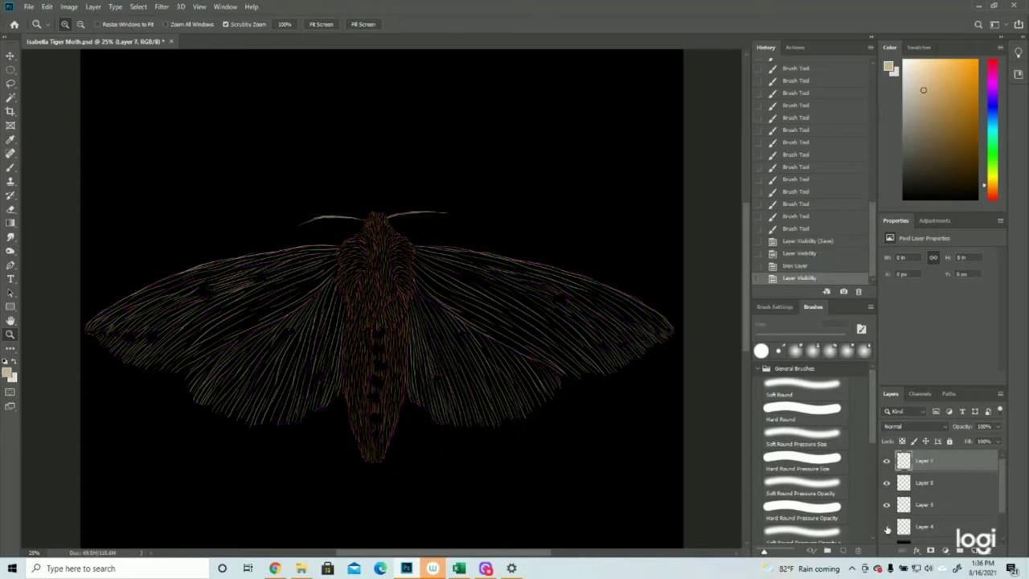
left_click(887, 527)
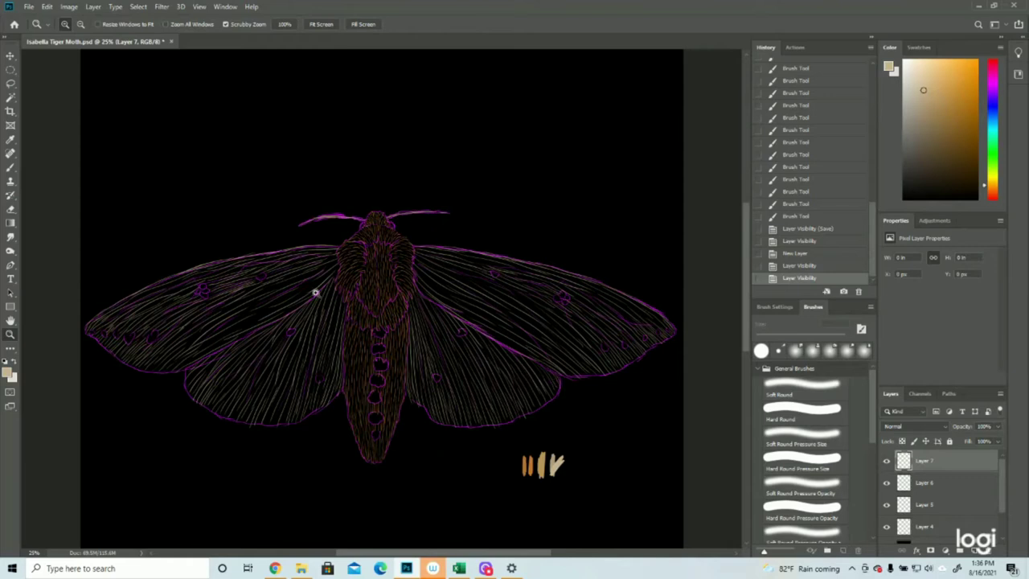
left_click(11, 167)
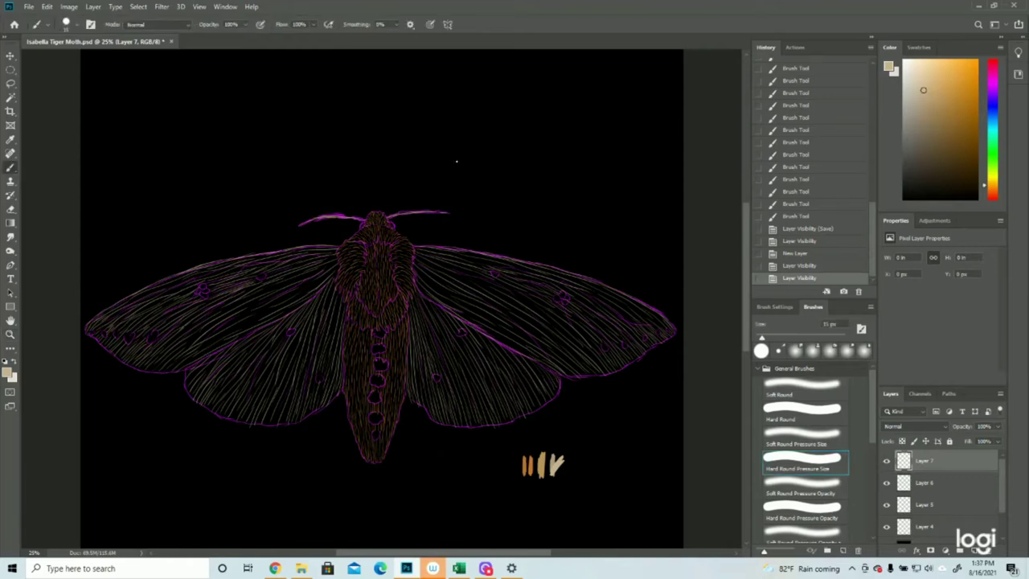
mouse_move(471, 187)
left_mouse_down()
mouse_move(460, 230)
mouse_move(461, 205)
mouse_move(485, 205)
left_mouse_up()
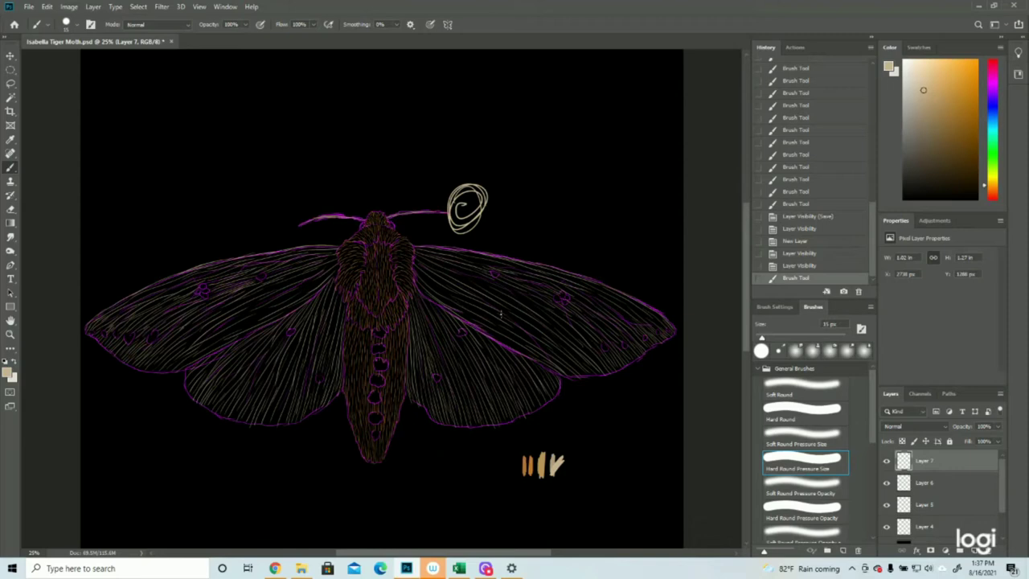
left_click(795, 265)
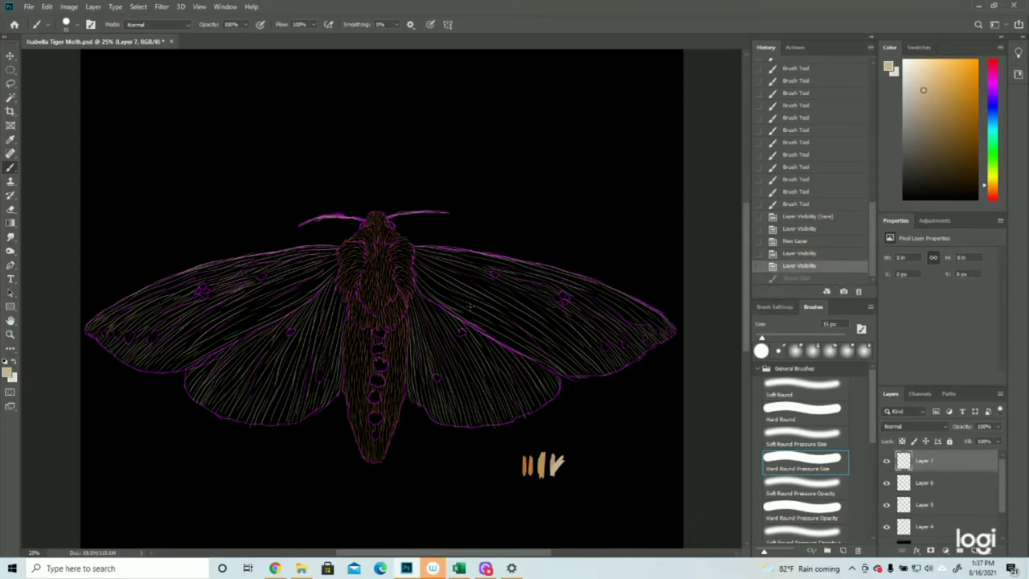
mouse_move(429, 275)
left_mouse_down()
mouse_move(520, 327)
mouse_move(555, 367)
left_mouse_up()
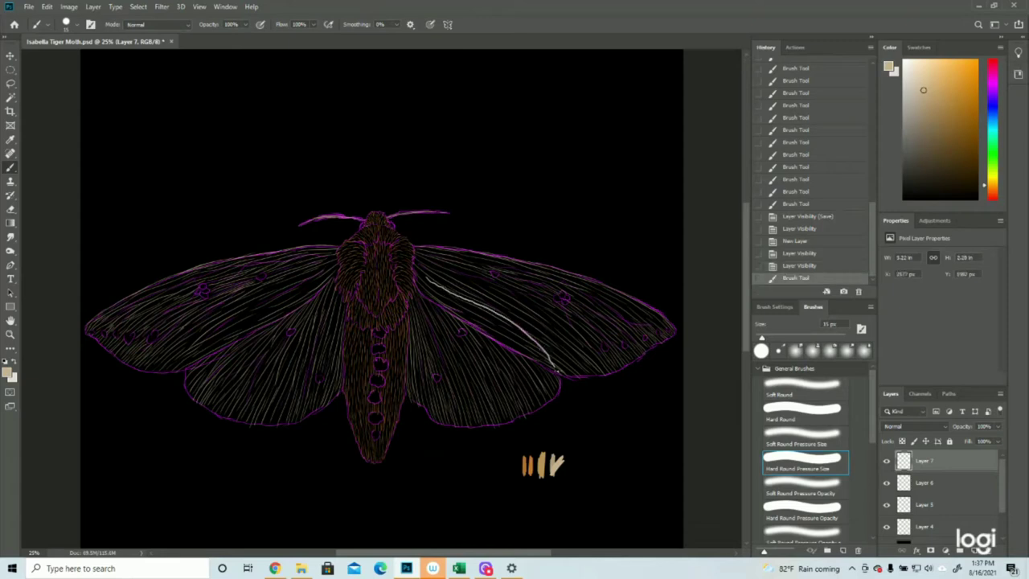
mouse_move(300, 282)
left_mouse_down()
mouse_move(214, 335)
mouse_move(187, 368)
left_mouse_up()
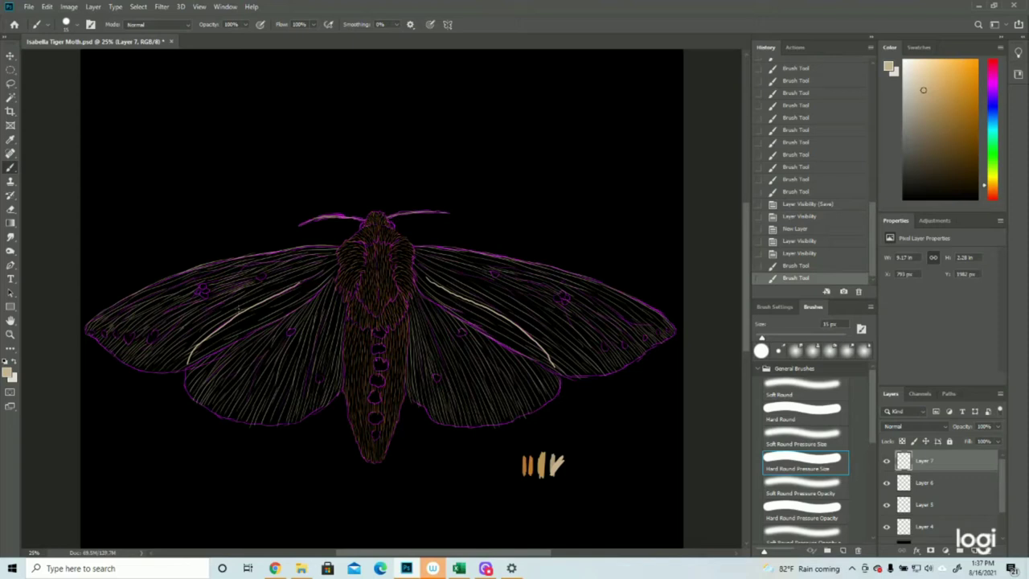
left_click(799, 253)
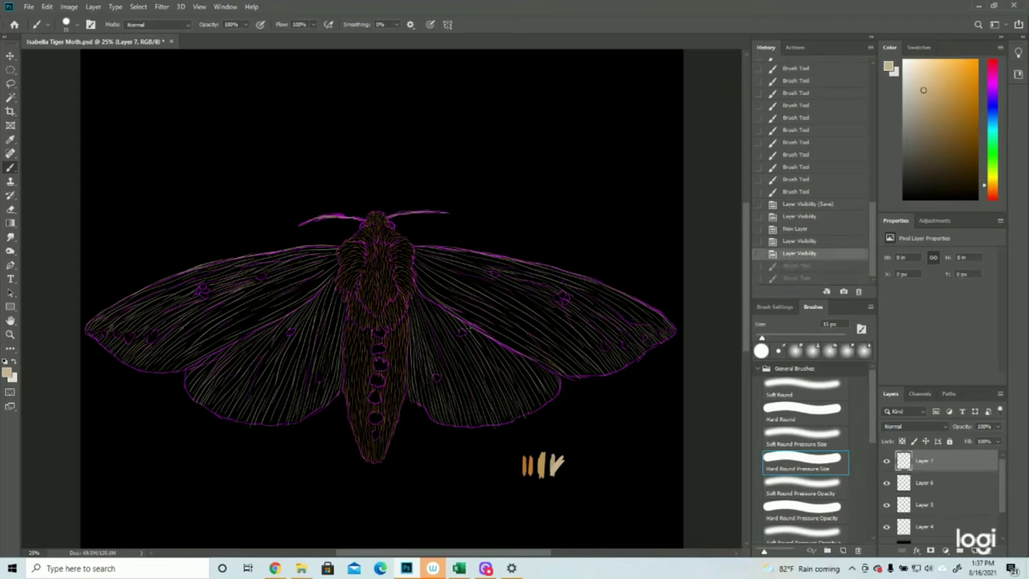
Step: Save the document, and toggle the visibility of Layer 7 off and back on
left_click(28, 6)
left_click(38, 118)
left_click(887, 461)
left_click(887, 460)
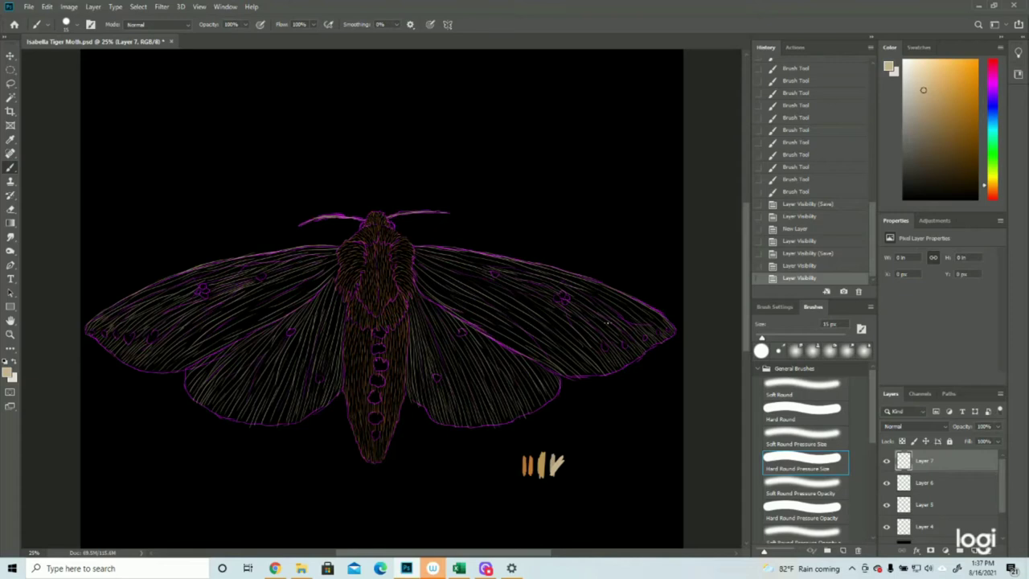
left_click(887, 461)
left_click(887, 460)
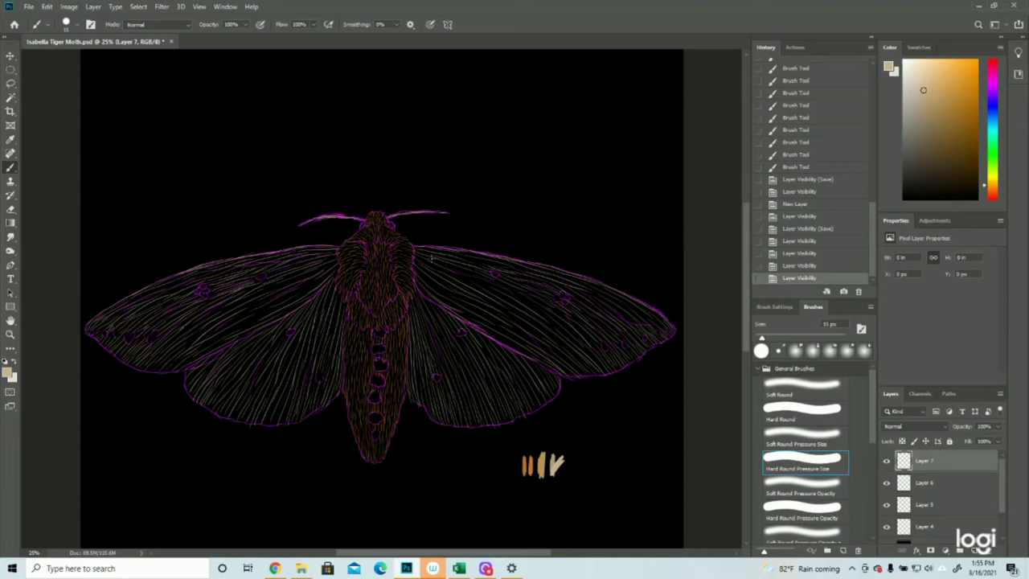
Step: Paint overlapping 15 px beige strokes on Layer 7 from the right forewing's base diagonally through its middle toward the lower outer edge
left_click_drag(414, 255, 431, 263)
left_click_drag(415, 254, 426, 262)
left_click_drag(415, 251, 470, 281)
left_click_drag(444, 270, 495, 290)
left_click_drag(468, 277, 507, 292)
left_click_drag(482, 282, 504, 296)
mouse_move(471, 283)
left_mouse_down()
mouse_move(506, 308)
mouse_move(461, 281)
mouse_move(510, 314)
mouse_move(479, 293)
mouse_move(507, 332)
mouse_move(512, 306)
mouse_move(550, 336)
left_mouse_up()
left_click_drag(513, 299, 534, 324)
left_click_drag(470, 282, 534, 329)
left_click_drag(489, 301, 551, 345)
mouse_move(516, 315)
left_mouse_down()
mouse_move(569, 350)
mouse_move(553, 341)
left_mouse_up()
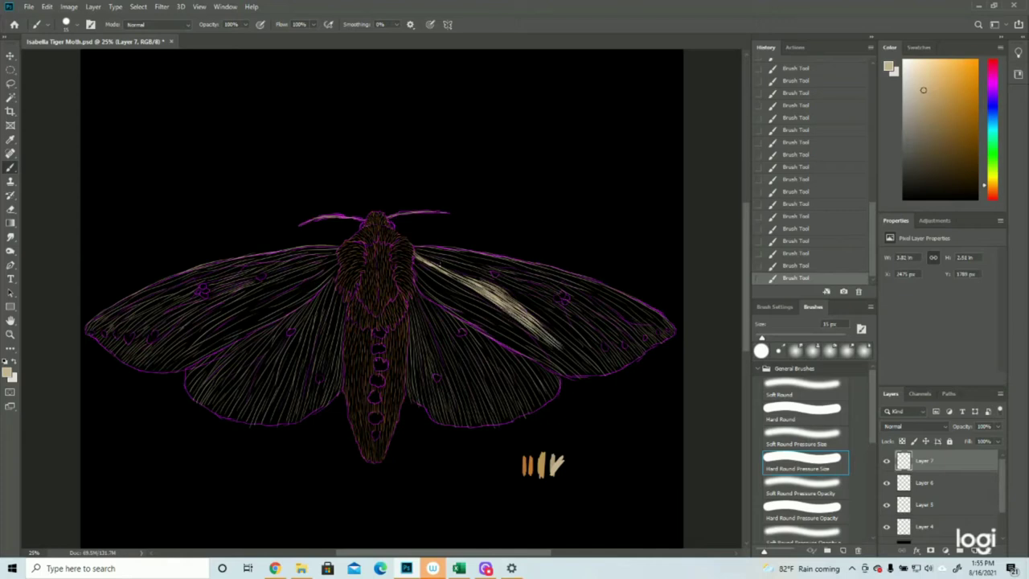
Step: Fill the strip between that diagonal beige band and the right forewing's lower edge with dense beige strokes
mouse_move(410, 260)
left_mouse_down()
mouse_move(470, 291)
mouse_move(445, 284)
mouse_move(455, 298)
mouse_move(496, 309)
left_mouse_up()
left_click_drag(443, 280, 497, 320)
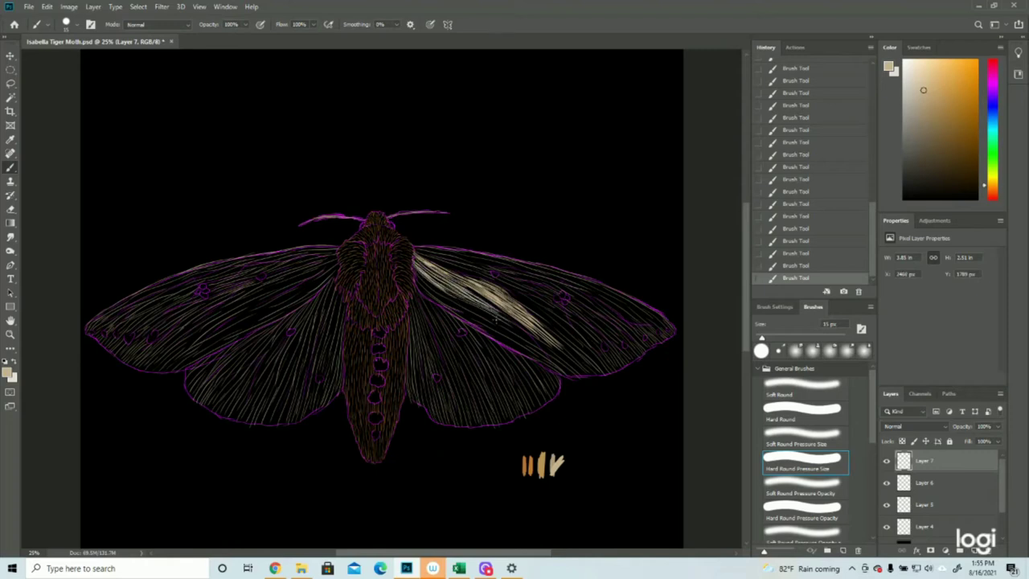
left_click_drag(463, 284, 528, 334)
mouse_move(480, 311)
left_mouse_down()
mouse_move(533, 336)
mouse_move(502, 326)
mouse_move(549, 359)
left_mouse_up()
mouse_move(413, 269)
left_mouse_down()
mouse_move(445, 307)
mouse_move(531, 357)
left_mouse_up()
left_click_drag(452, 304, 477, 320)
left_click_drag(433, 288, 527, 353)
mouse_move(484, 325)
left_mouse_down()
mouse_move(519, 350)
mouse_move(513, 341)
left_mouse_up()
mouse_move(453, 299)
left_mouse_down()
mouse_move(511, 328)
mouse_move(556, 371)
left_mouse_up()
left_click_drag(510, 346, 548, 370)
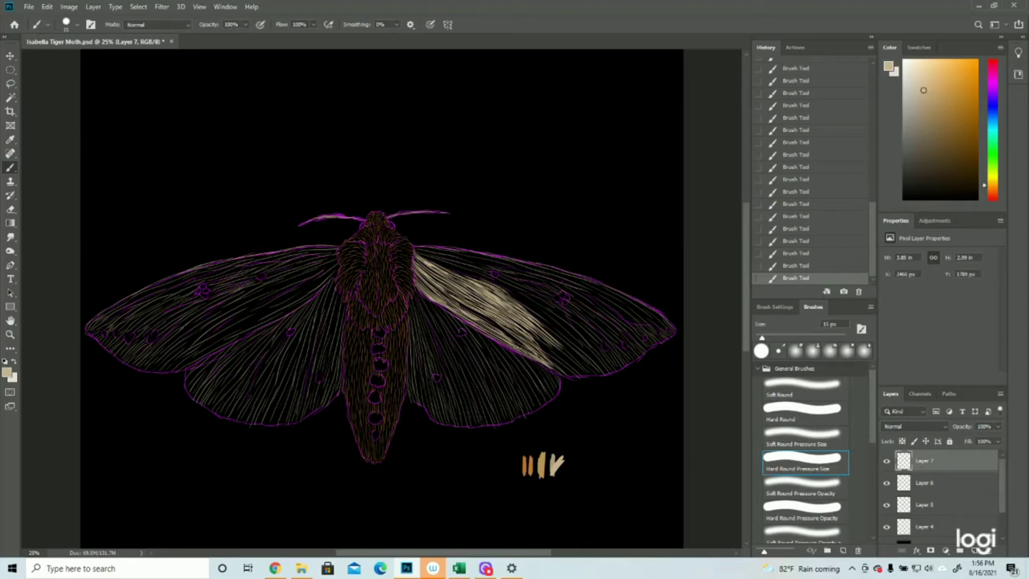
left_click_drag(493, 326, 533, 357)
left_click_drag(462, 306, 525, 346)
Step: Check the wing without the sketch, then extend the beige band to the right forewing's lower outer corner with short strokes
left_click(886, 527)
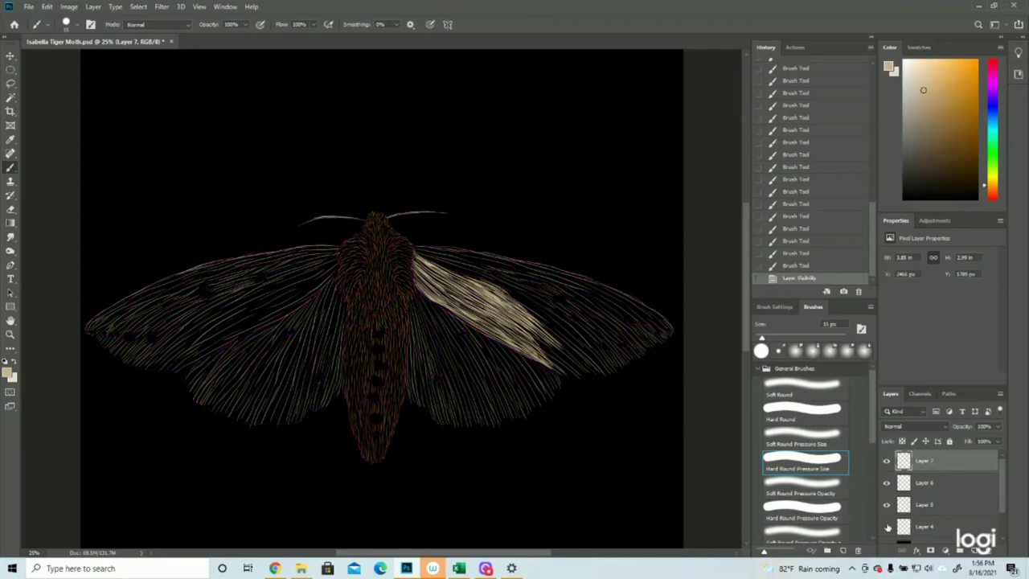
left_click(887, 526)
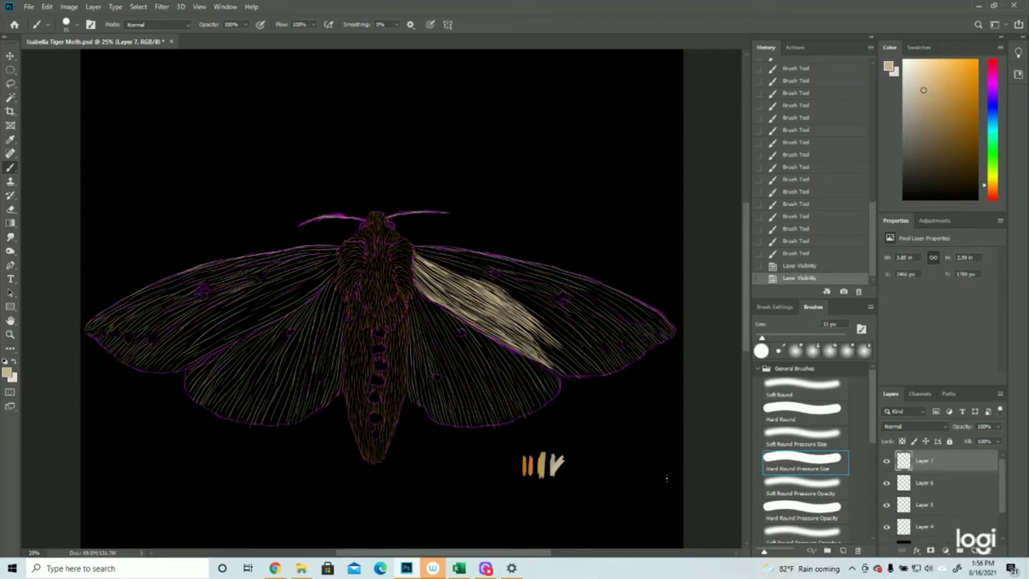
left_click_drag(528, 332, 567, 363)
left_click_drag(540, 336, 583, 375)
mouse_move(554, 351)
left_mouse_down()
mouse_move(583, 376)
mouse_move(573, 368)
left_mouse_up()
left_click_drag(534, 339, 579, 375)
left_click_drag(547, 354, 570, 373)
left_click_drag(547, 359, 569, 373)
mouse_move(543, 354)
left_mouse_down()
mouse_move(577, 376)
mouse_move(565, 377)
left_mouse_up()
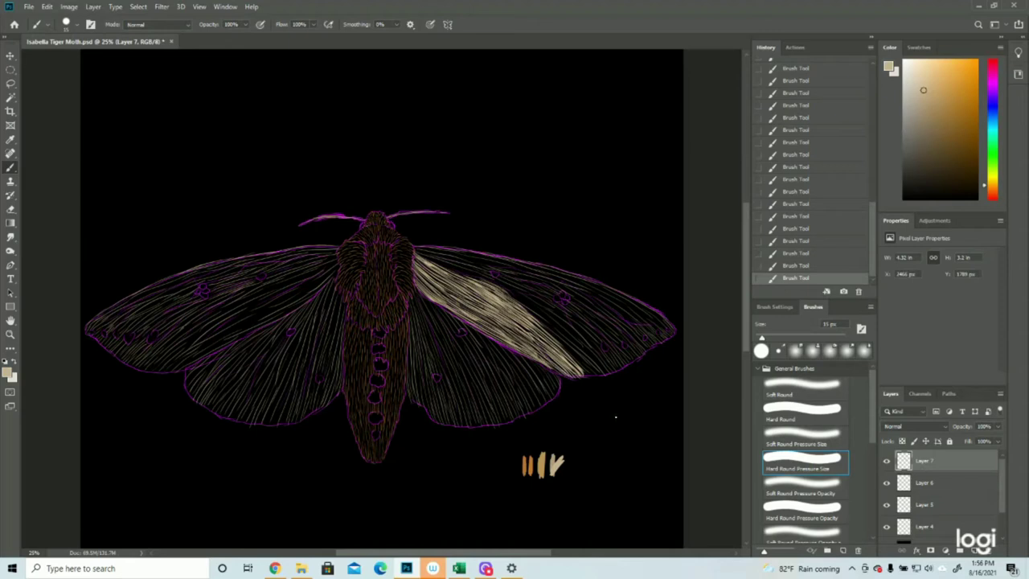
Step: Paint beige strokes along the right forewing's upper edge from the base to the wing tip
left_click_drag(417, 249, 562, 276)
mouse_move(501, 257)
left_mouse_down()
mouse_move(553, 276)
mouse_move(501, 266)
mouse_move(601, 290)
left_mouse_up()
left_click_drag(542, 267, 640, 306)
mouse_move(593, 280)
left_mouse_down()
mouse_move(656, 317)
mouse_move(637, 325)
mouse_move(664, 321)
mouse_move(676, 332)
left_mouse_up()
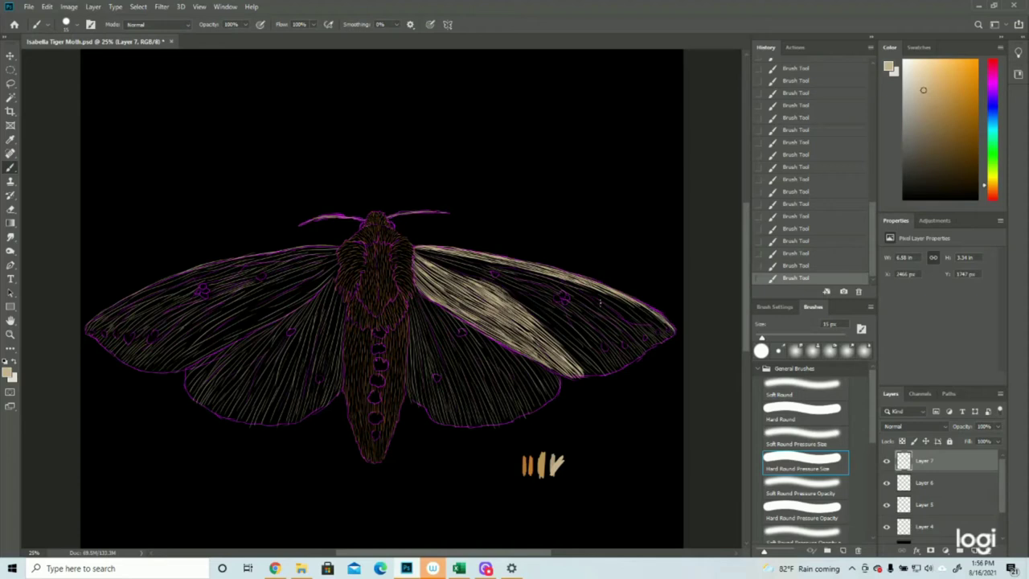
left_click_drag(573, 282, 619, 305)
left_click_drag(586, 286, 643, 312)
mouse_move(584, 289)
left_mouse_down()
mouse_move(641, 326)
mouse_move(634, 322)
mouse_move(667, 328)
left_mouse_up()
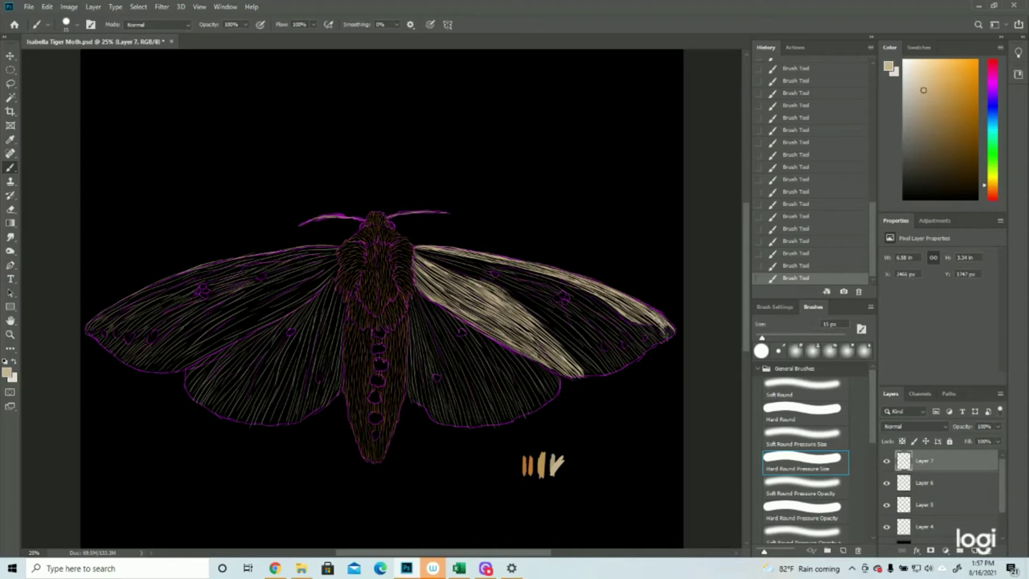
mouse_move(664, 326)
left_mouse_down()
mouse_move(674, 331)
mouse_move(660, 333)
left_mouse_up()
Step: Add a second row of beige strokes beneath the upper edge, from the base past the spot cluster to the outer edge
left_click_drag(417, 249, 511, 287)
left_click_drag(443, 255, 482, 268)
left_click_drag(460, 261, 561, 286)
mouse_move(547, 280)
left_mouse_down()
mouse_move(587, 299)
mouse_move(563, 290)
left_mouse_up()
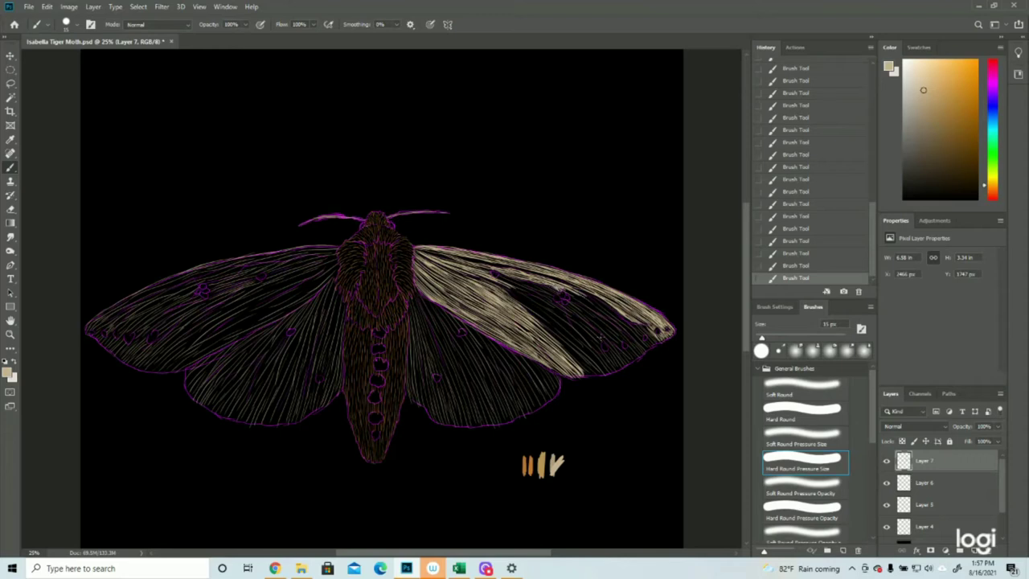
left_click_drag(565, 289, 570, 296)
mouse_move(569, 297)
left_mouse_down()
mouse_move(654, 341)
mouse_move(610, 322)
mouse_move(632, 336)
left_mouse_up()
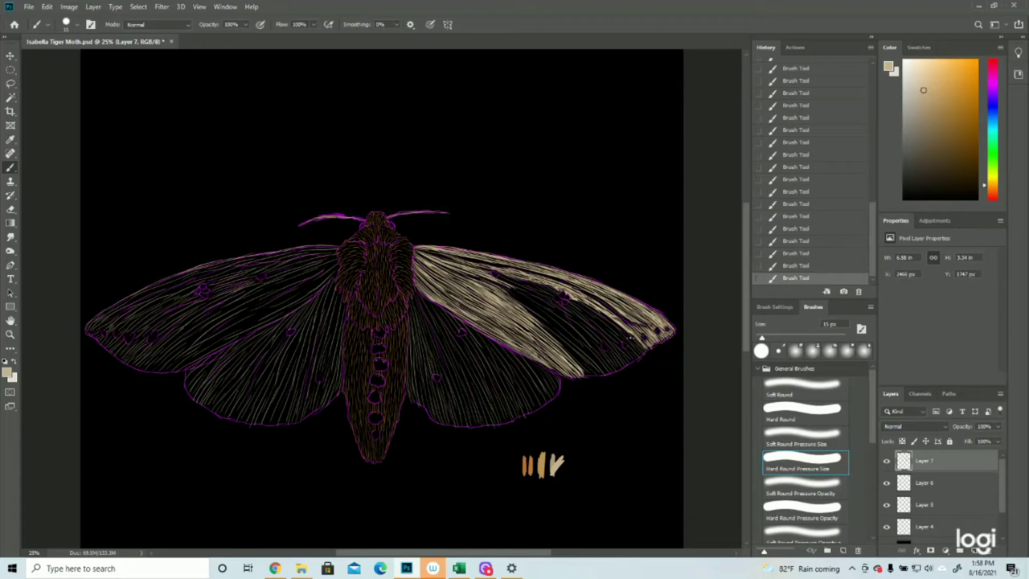
Step: Hide the sketch layer and review the whole painted moth
left_click(887, 527)
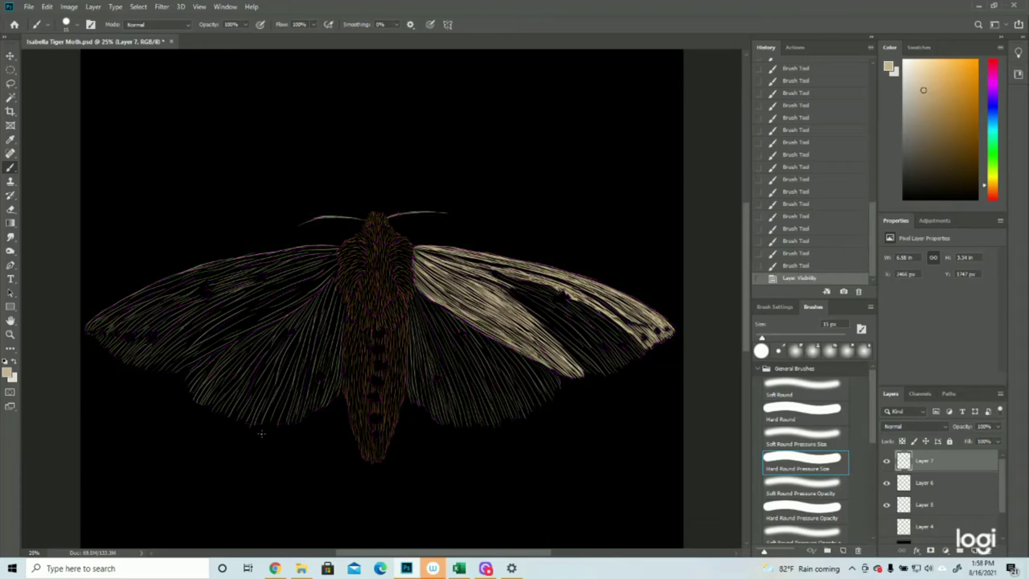
left_click(10, 334)
left_click_drag(491, 342, 434, 338)
scroll(510, 209, "up", 2)
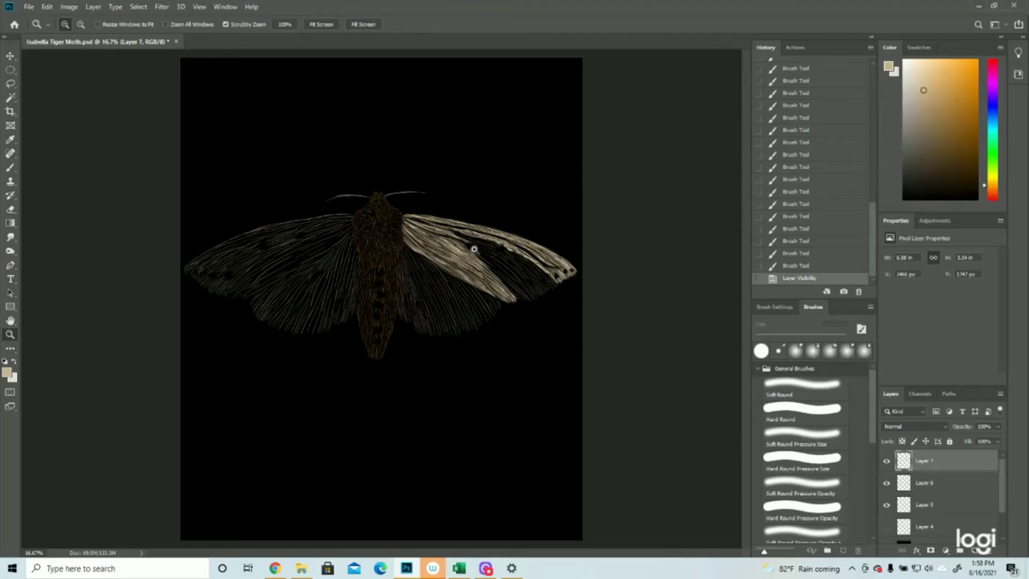
scroll(549, 202, "up", 1)
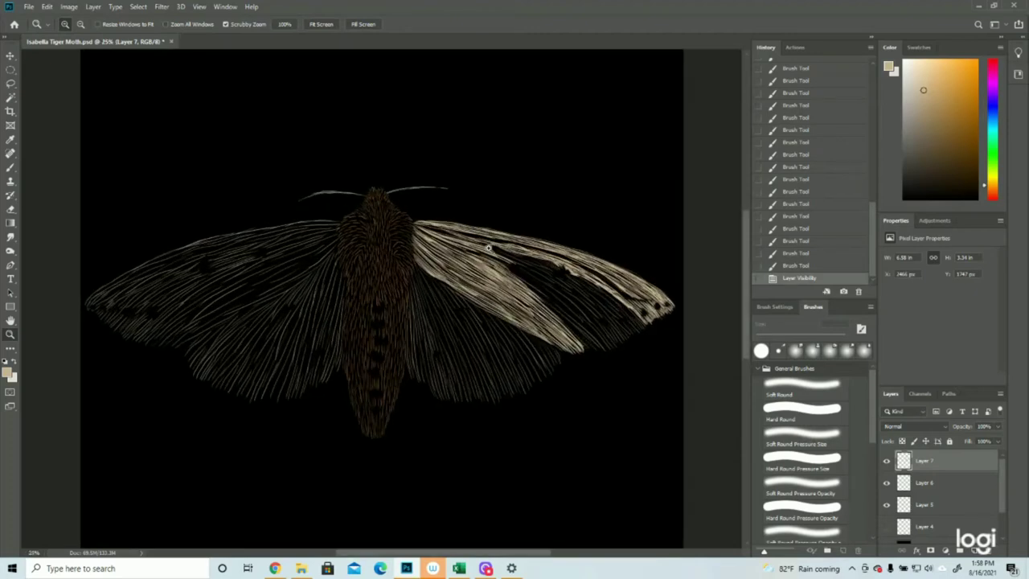
Step: Fill the dark gaps in the beige band along the right forewing's upper edge with additional fine strokes from base to tip
left_click(11, 167)
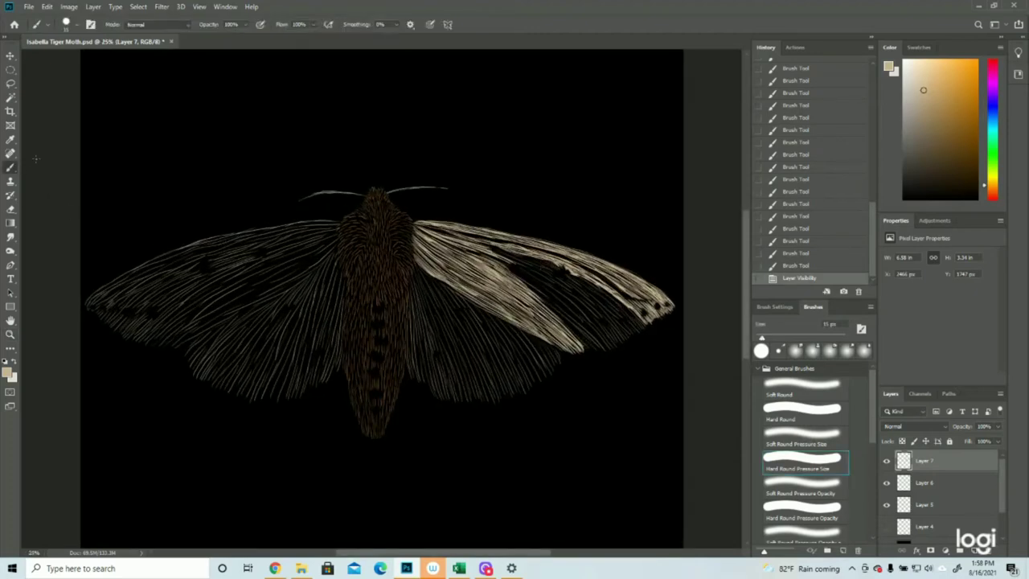
left_click_drag(424, 229, 468, 235)
left_click_drag(454, 230, 472, 235)
key("ctrl+shift+z")
key("ctrl+shift+z")
key("ctrl+shift+z")
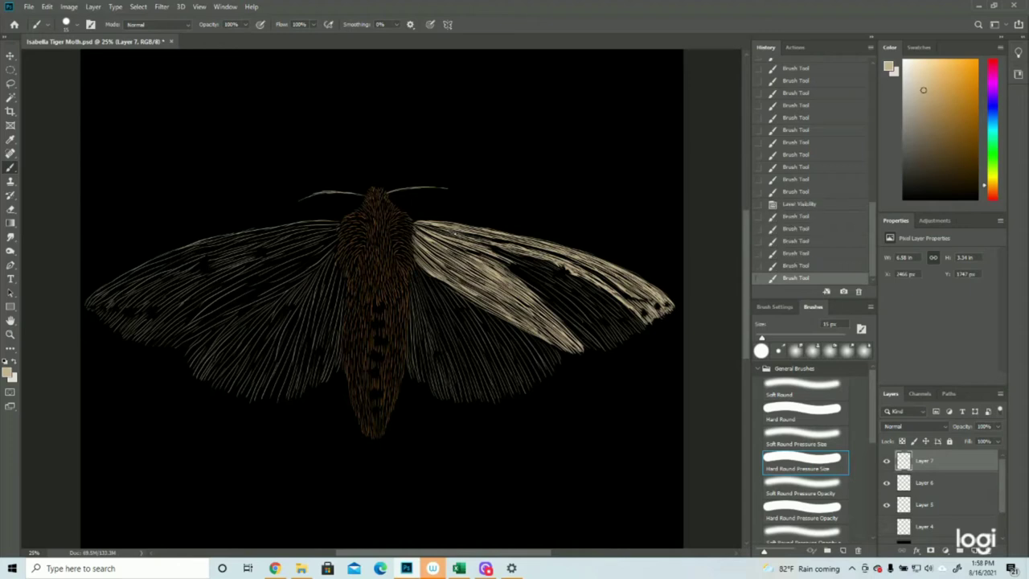
key("ctrl+shift+z")
key("ctrl+shift+z")
key("ctrl+shift+z")
key("ctrl+shift+z")
key("ctrl+shift+z")
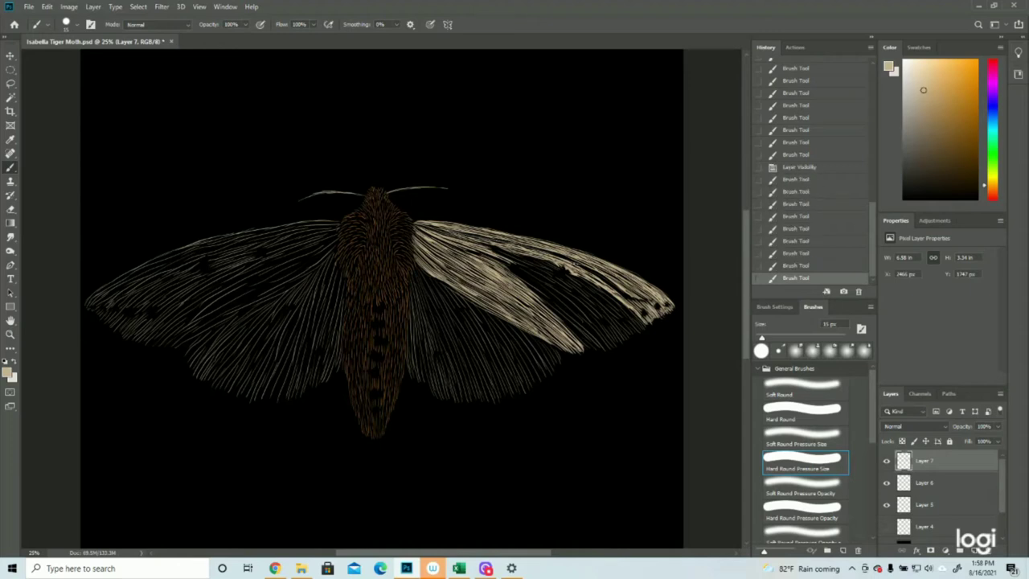
key("ctrl+shift+z")
key("ctrl+shift+z")
key("ctrl+shift+z")
key("ctrl+shift+z")
key("ctrl+shift+z")
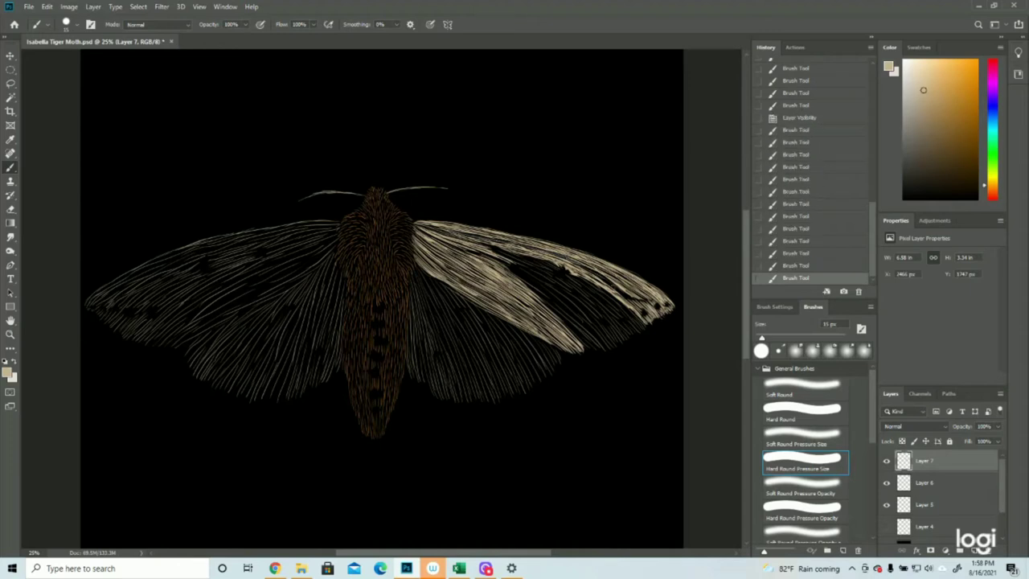
key("ctrl+shift+z")
key("ctrl+shift+z")
key("ctrl+shift+z")
key("ctrl+shift+z")
key("ctrl+shift+z")
key("ctrl+shift+z")
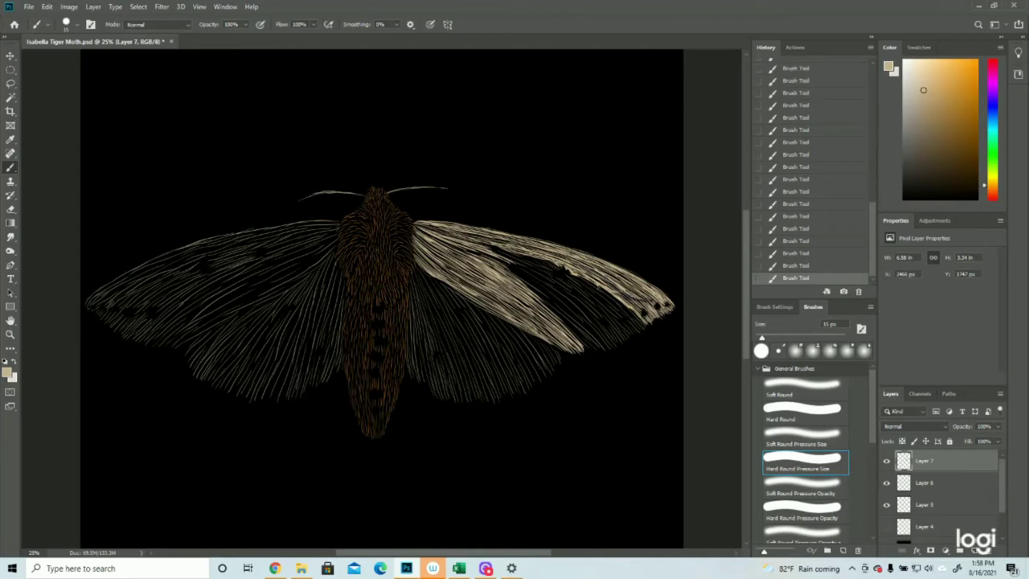
left_click_drag(471, 234, 494, 242)
Step: Show the sketch layer and paint short beige strokes between the small upper spot and the spot cluster on the right forewing
left_click(887, 526)
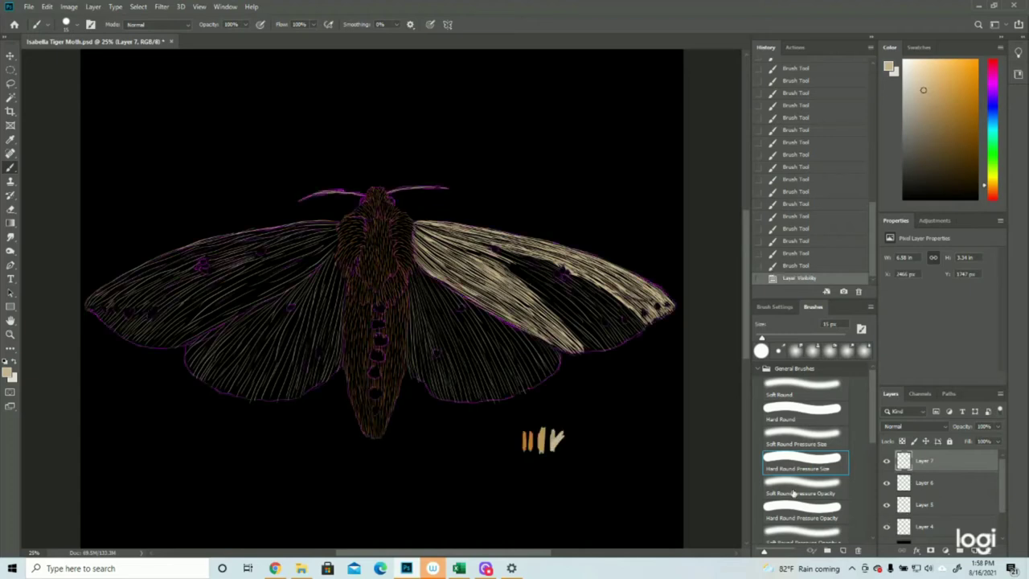
left_click_drag(499, 251, 514, 258)
left_click_drag(501, 254, 525, 261)
left_click_drag(518, 257, 536, 264)
left_click_drag(527, 259, 550, 266)
left_click_drag(540, 262, 554, 267)
left_click_drag(542, 264, 555, 269)
left_click_drag(547, 266, 552, 269)
left_click_drag(545, 267, 551, 271)
left_click_drag(542, 265, 552, 275)
left_click_drag(540, 267, 553, 273)
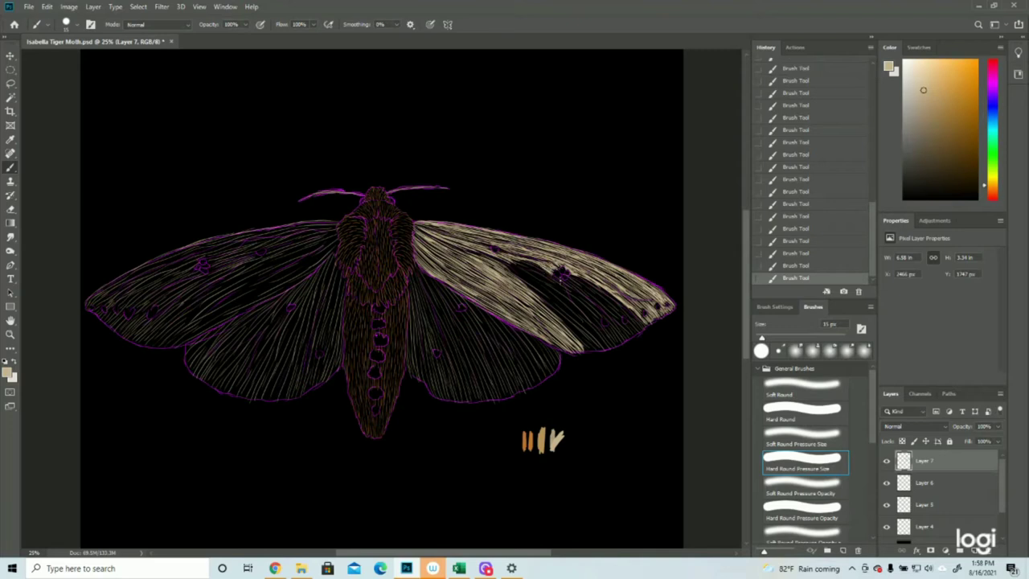
Step: Paint beige strokes beneath the spot cluster out to the right forewing's outer edge, leaving the row of edge spots dark
left_click_drag(545, 272, 594, 293)
mouse_move(584, 283)
left_mouse_down()
mouse_move(621, 310)
mouse_move(583, 297)
mouse_move(650, 331)
mouse_move(623, 322)
mouse_move(637, 333)
left_mouse_up()
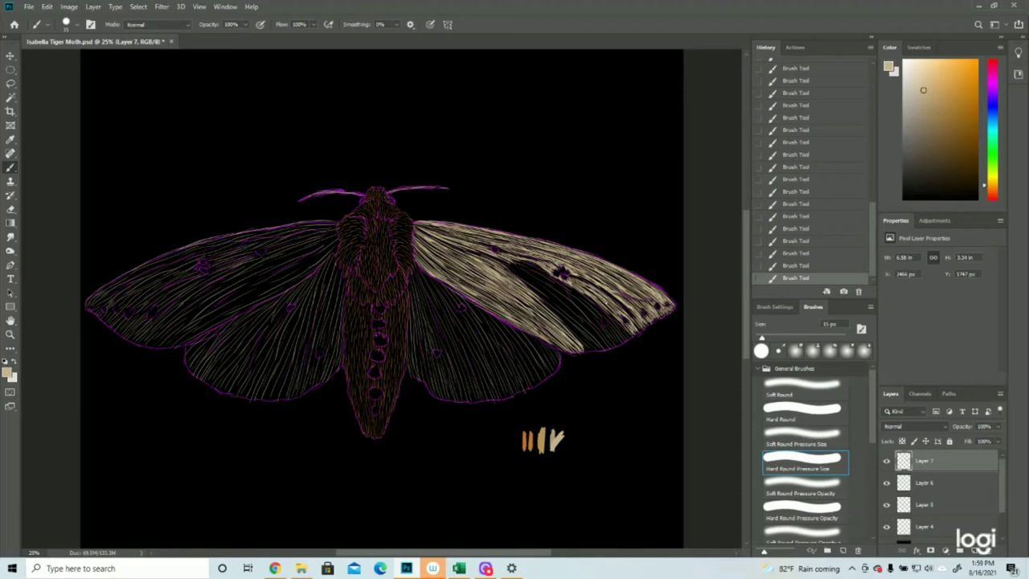
mouse_move(562, 284)
left_mouse_down()
mouse_move(605, 318)
mouse_move(589, 307)
mouse_move(598, 324)
left_mouse_up()
mouse_move(599, 309)
left_mouse_down()
mouse_move(629, 336)
mouse_move(624, 328)
mouse_move(621, 346)
left_mouse_up()
left_click_drag(603, 326, 623, 339)
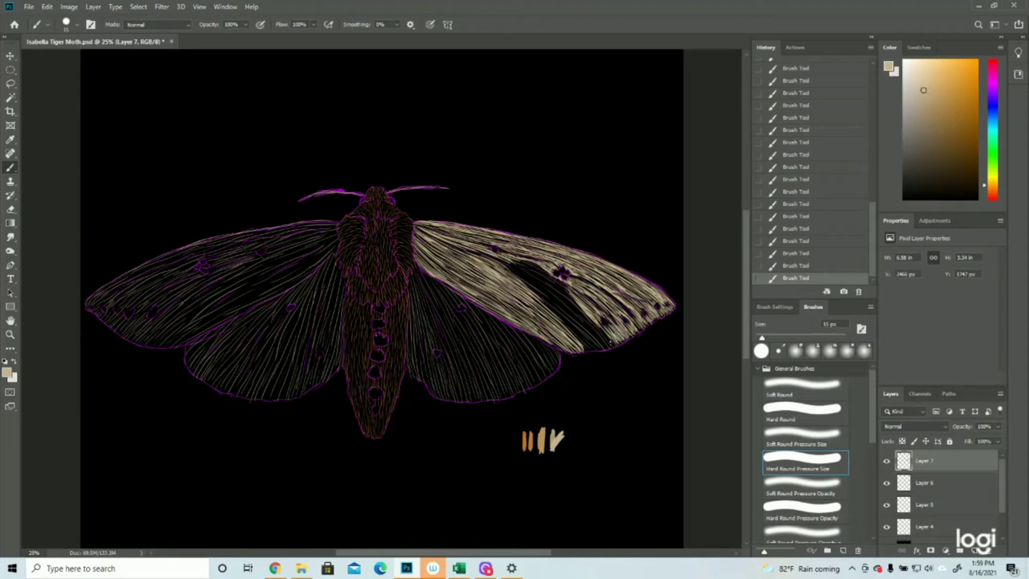
Step: Fill the remaining dark area from the right forewing's middle to its lower outer edge with beige strokes
mouse_move(515, 262)
left_mouse_down()
mouse_move(566, 288)
mouse_move(540, 284)
mouse_move(557, 293)
left_mouse_up()
left_click_drag(520, 272, 554, 299)
mouse_move(537, 284)
left_mouse_down()
mouse_move(583, 327)
mouse_move(566, 299)
left_mouse_up()
left_click_drag(551, 285, 568, 295)
mouse_move(561, 288)
left_mouse_down()
mouse_move(579, 310)
mouse_move(570, 299)
mouse_move(573, 324)
mouse_move(607, 351)
left_mouse_up()
mouse_move(577, 313)
left_mouse_down()
mouse_move(614, 347)
mouse_move(593, 355)
mouse_move(603, 349)
mouse_move(579, 336)
left_mouse_up()
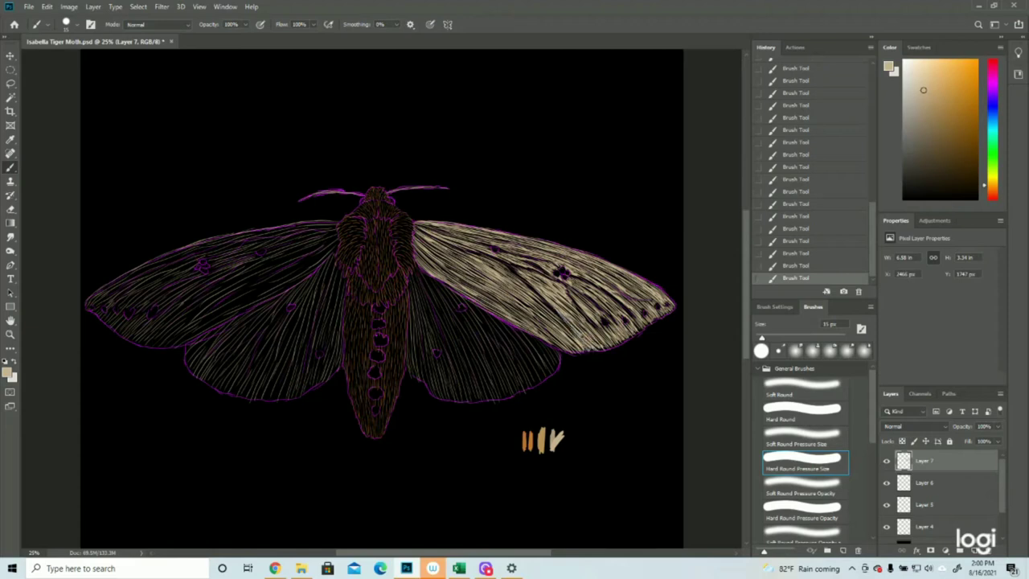
Step: Hide the sketch layer and paint beige strokes into the dark gaps from the right forewing's base to its middle
left_click(888, 527)
left_click_drag(416, 228, 430, 235)
left_click_drag(419, 232, 475, 253)
left_click_drag(465, 250, 495, 260)
left_click_drag(474, 251, 511, 268)
left_click_drag(490, 258, 534, 289)
left_click_drag(529, 287, 550, 306)
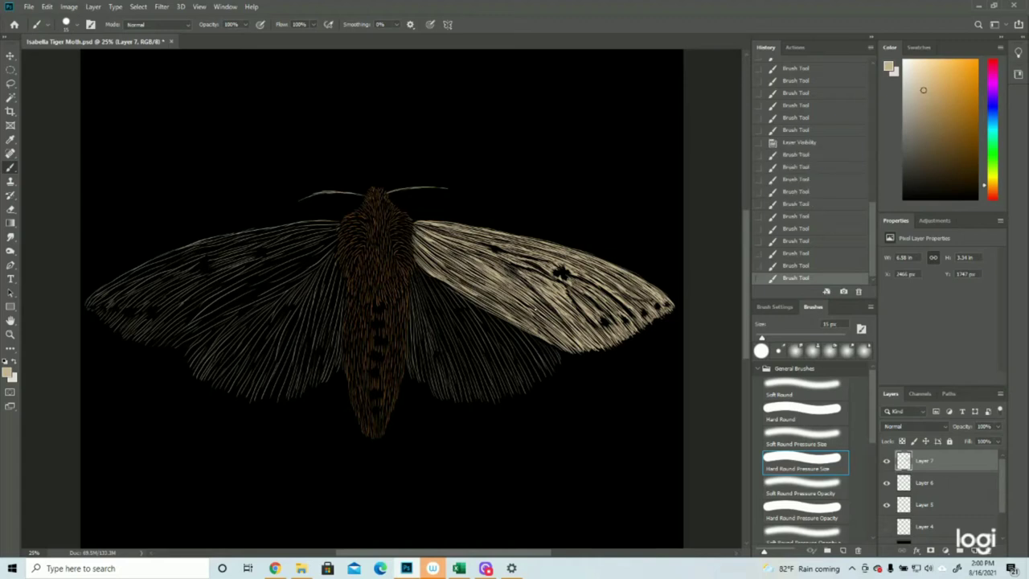
left_click(886, 527)
left_click(886, 527)
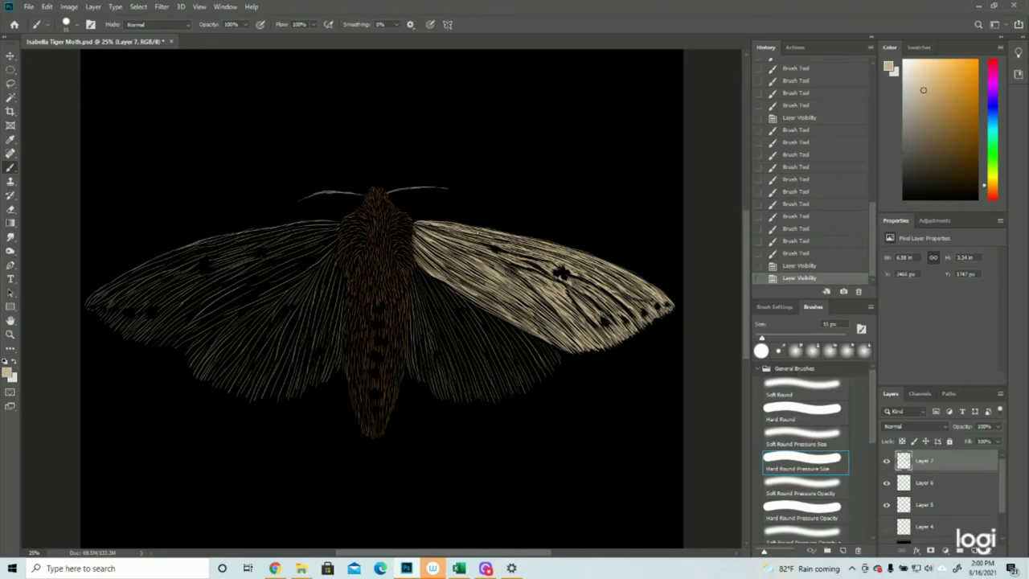
Step: Touch up the right forewing with beige strokes around the small upper spot and below the spot cluster
left_click_drag(481, 242, 492, 246)
left_click_drag(484, 243, 503, 251)
left_click(450, 187)
left_click(450, 186)
left_click(450, 187)
left_click(450, 186)
left_click(450, 186)
left_click(451, 186)
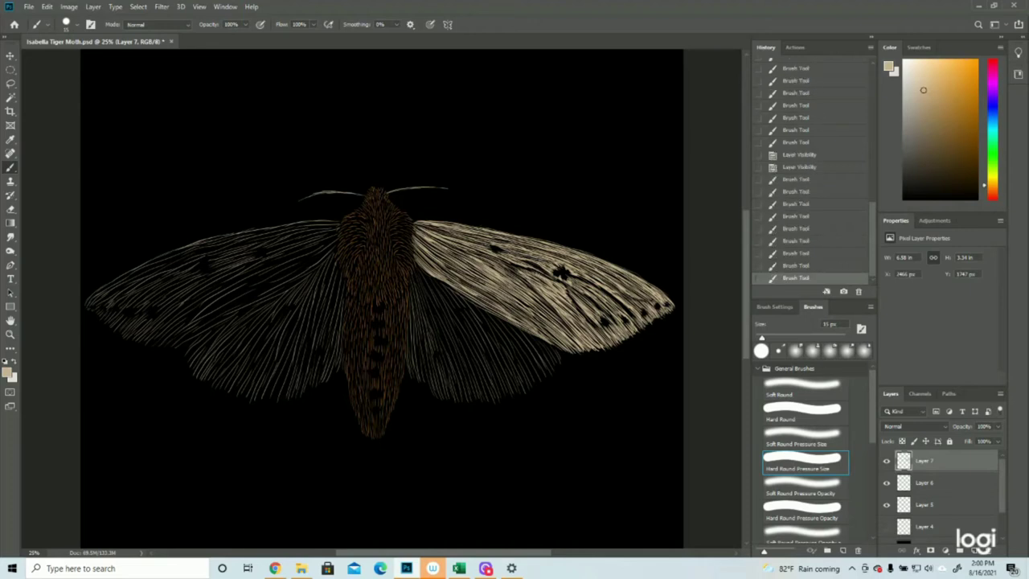
left_click_drag(518, 260, 546, 275)
left_click_drag(514, 263, 569, 292)
left_click(450, 186)
left_click_drag(557, 280, 581, 312)
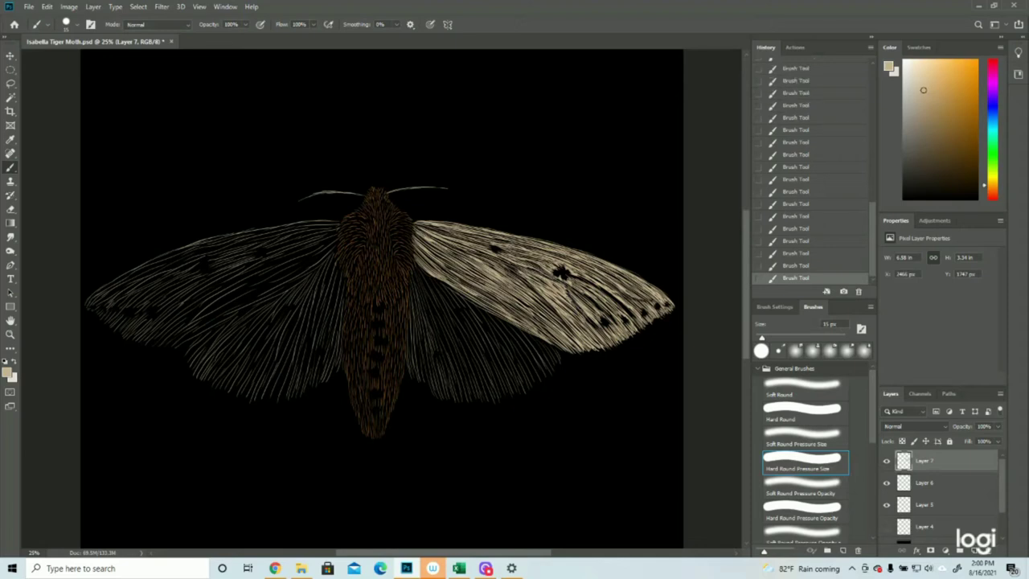
Step: Fill the dark gaps beneath the right forewing's spot cluster with beige strokes running out toward the row of edge spots
left_click(887, 526)
left_click(886, 527)
left_click_drag(578, 308, 597, 331)
left_click_drag(583, 314, 596, 328)
left_click_drag(585, 313, 598, 328)
left_click_drag(569, 275, 610, 296)
left_click_drag(594, 286, 635, 320)
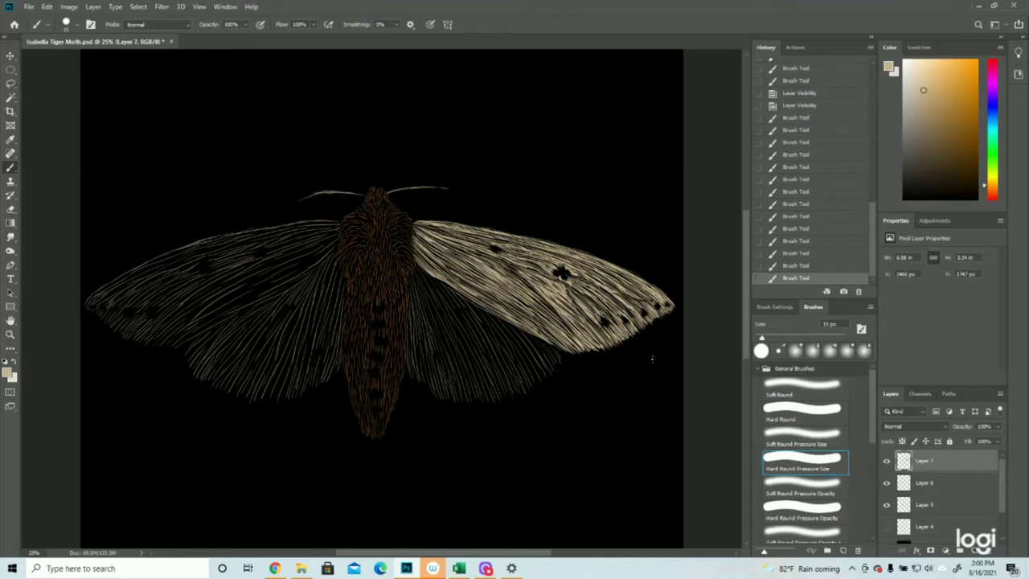
left_click_drag(531, 277, 564, 297)
left_click_drag(542, 282, 568, 302)
left_click_drag(548, 289, 576, 323)
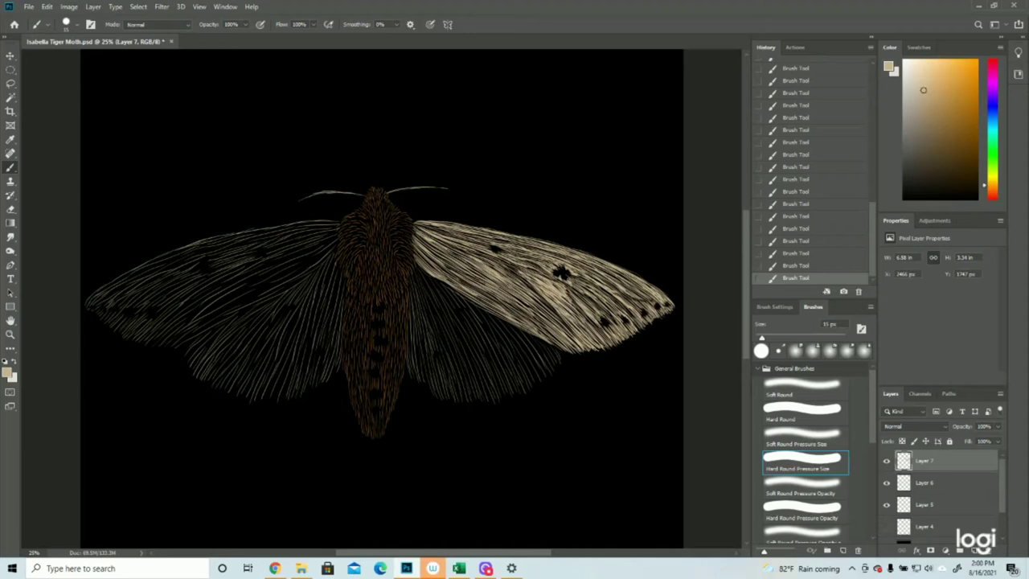
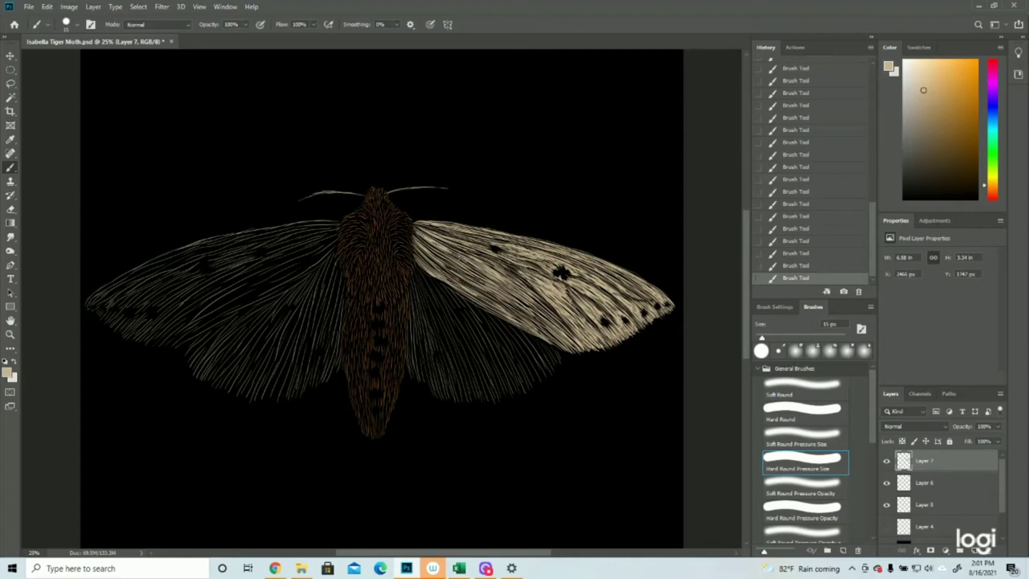
Step: Add beige strokes along the right forewing's upper edge near its base
left_click_drag(417, 221, 471, 236)
left_click_drag(441, 229, 485, 242)
left_click_drag(451, 229, 507, 239)
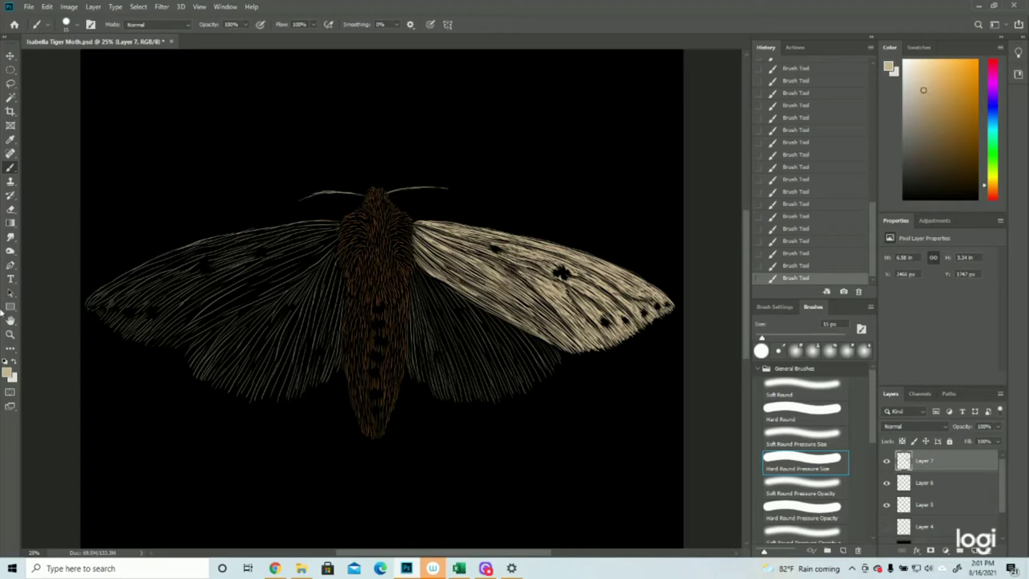
Step: Paint beige strokes into the dark gaps from the right forewing's middle down to its lower edge
left_click(9, 335)
left_click_drag(493, 357, 455, 357)
left_click_drag(493, 258, 537, 208)
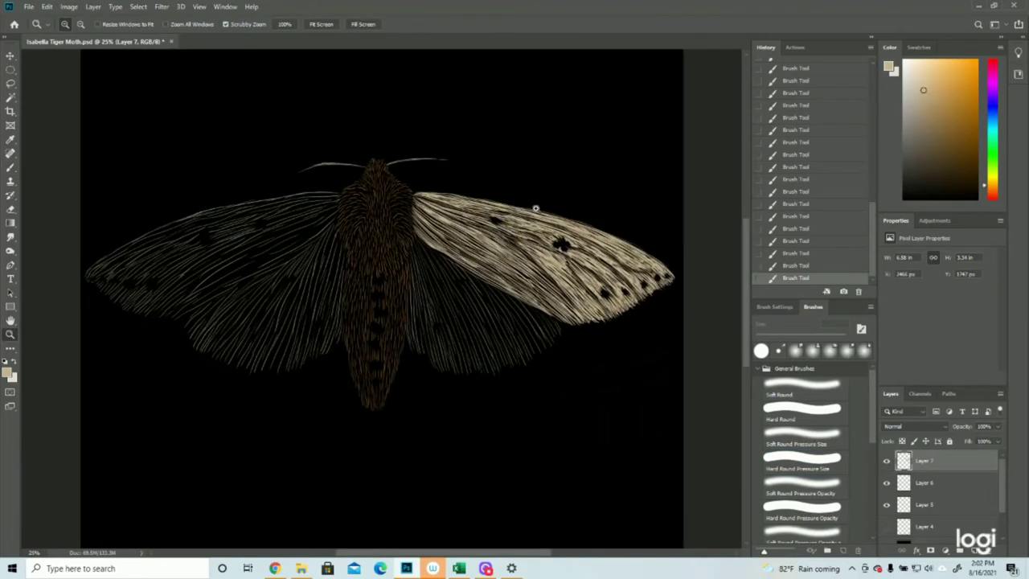
left_click(10, 166)
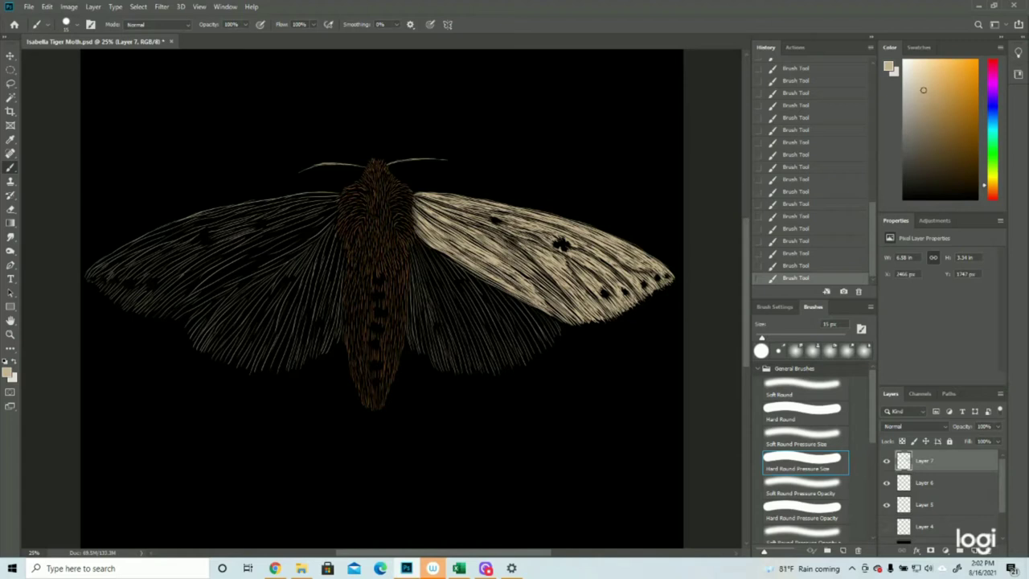
left_click_drag(496, 267, 521, 284)
left_click_drag(484, 235, 529, 266)
mouse_move(515, 257)
left_mouse_down()
mouse_move(552, 285)
mouse_move(539, 287)
mouse_move(561, 294)
left_mouse_up()
left_click_drag(528, 266, 562, 293)
left_click_drag(545, 278, 575, 308)
mouse_move(535, 278)
left_mouse_down()
mouse_move(576, 315)
mouse_move(552, 295)
mouse_move(569, 307)
mouse_move(563, 315)
mouse_move(548, 304)
left_mouse_up()
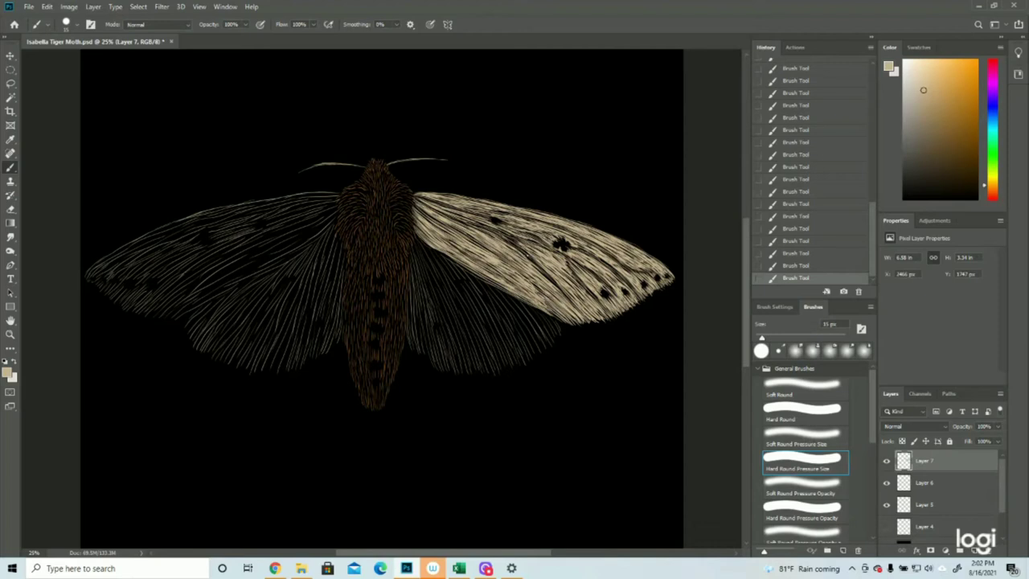
Step: Thicken the right forewing's central veins and upper edge with long beige strokes
left_click_drag(499, 235, 568, 297)
left_click_drag(537, 265, 564, 295)
left_click_drag(514, 245, 535, 258)
left_click_drag(447, 216, 540, 244)
mouse_move(426, 199)
left_mouse_down()
mouse_move(558, 227)
mouse_move(656, 279)
left_mouse_up()
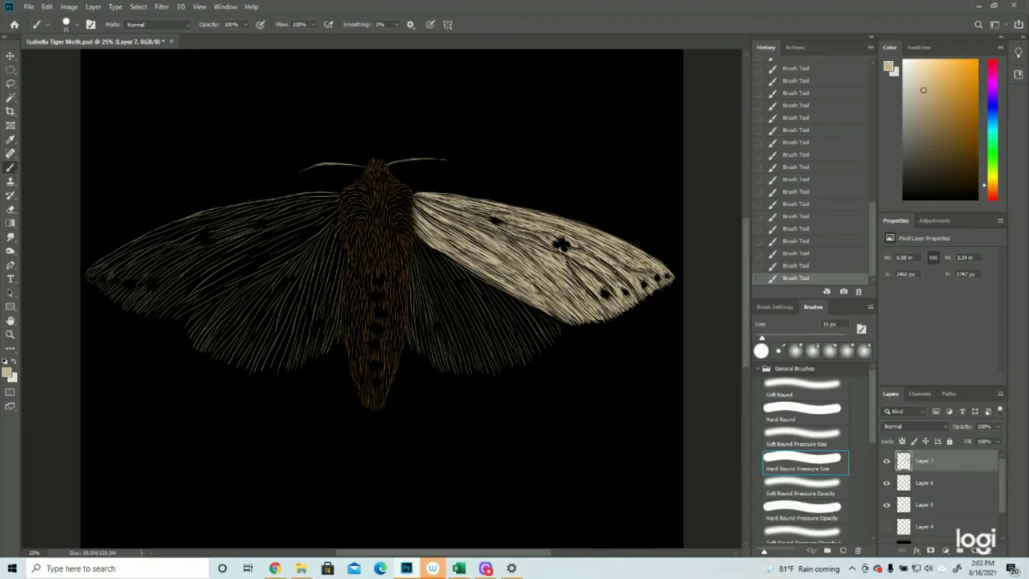
Step: Fill the gaps between the spot cluster and the edge spots on the right forewing with beige strokes
left_click_drag(616, 273, 635, 292)
mouse_move(605, 261)
left_mouse_down()
mouse_move(623, 275)
mouse_move(593, 271)
mouse_move(603, 279)
left_mouse_up()
left_click_drag(582, 266, 616, 294)
left_click_drag(579, 283, 596, 299)
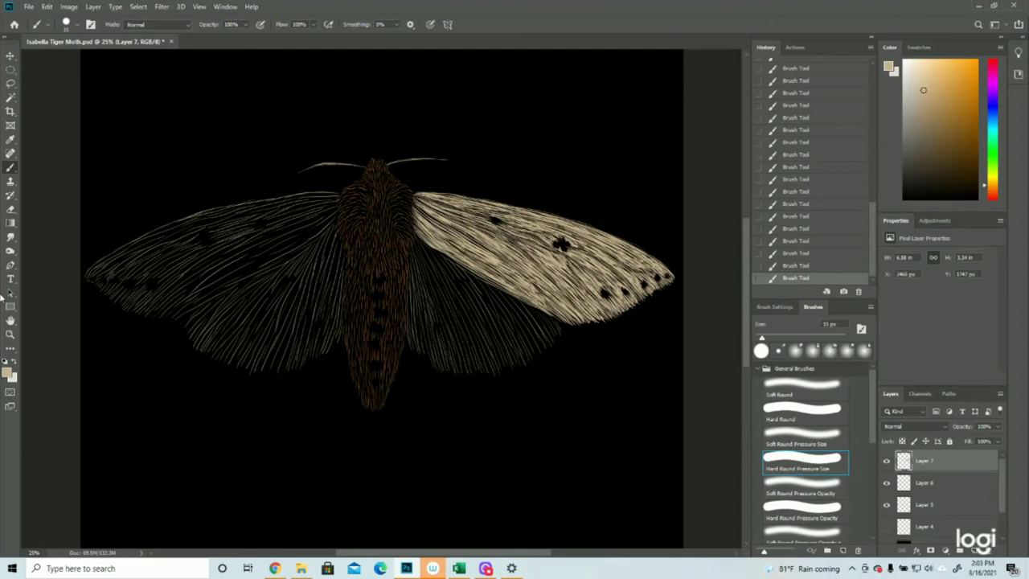
Step: Check the whole moth from a distance and save the document
left_click(10, 334)
left_click_drag(517, 351, 495, 345)
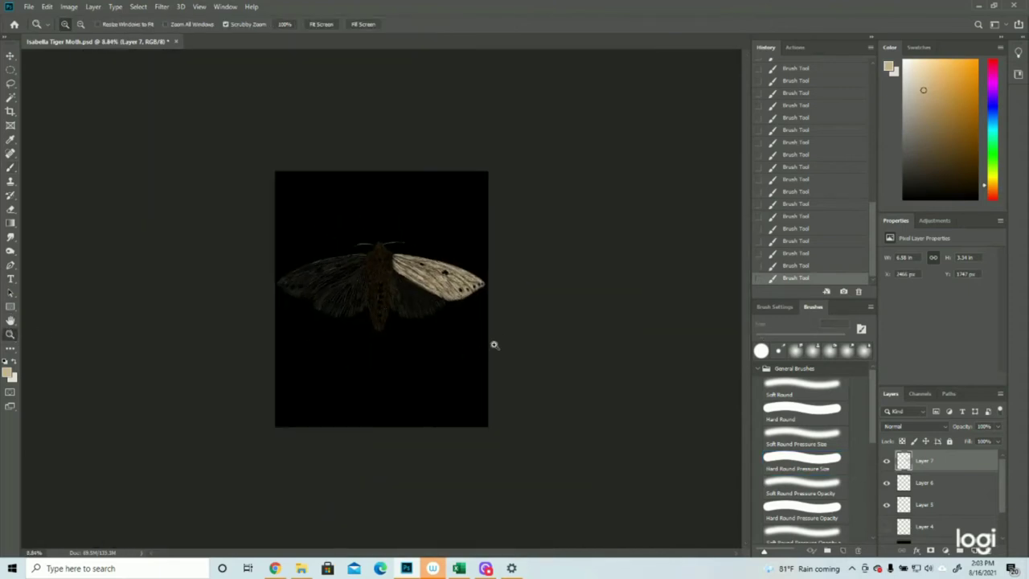
left_click(446, 306)
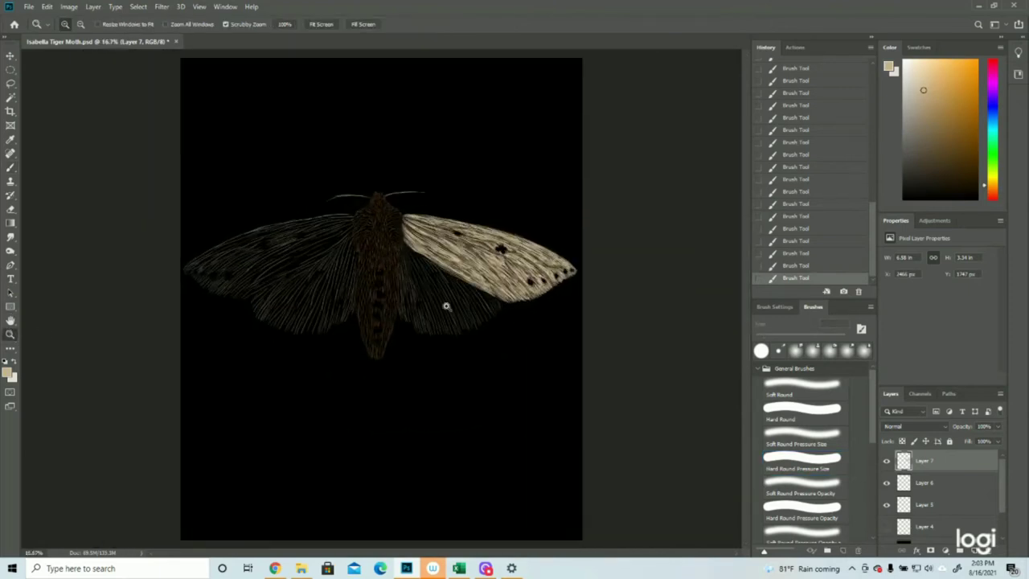
left_click_drag(518, 249, 496, 249)
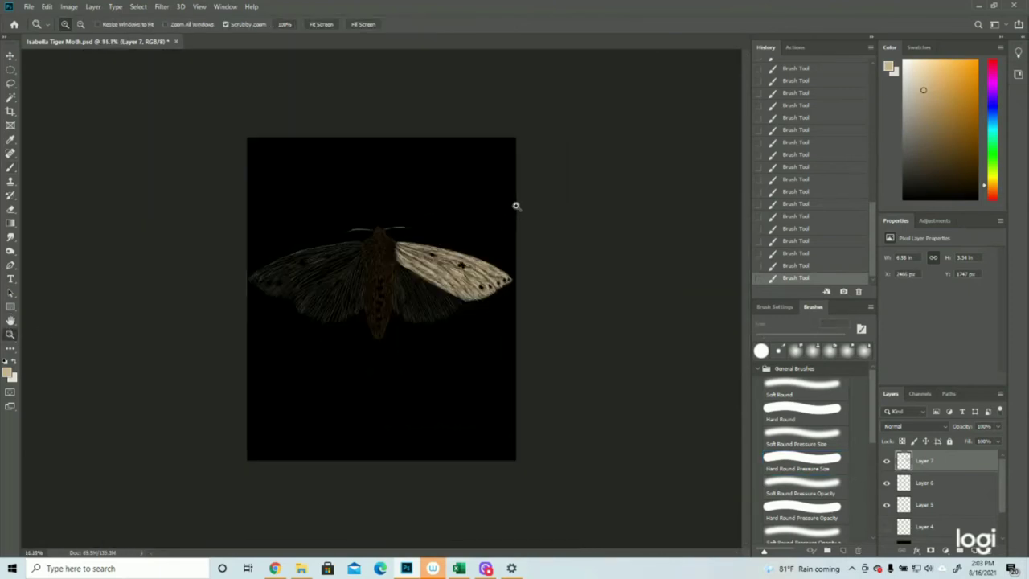
left_click(485, 200)
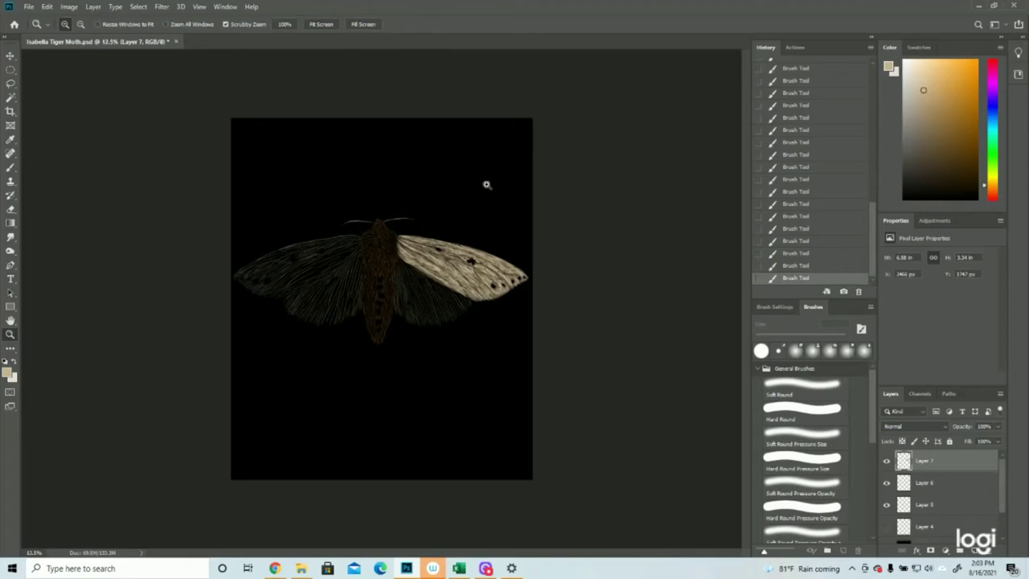
left_click(436, 189)
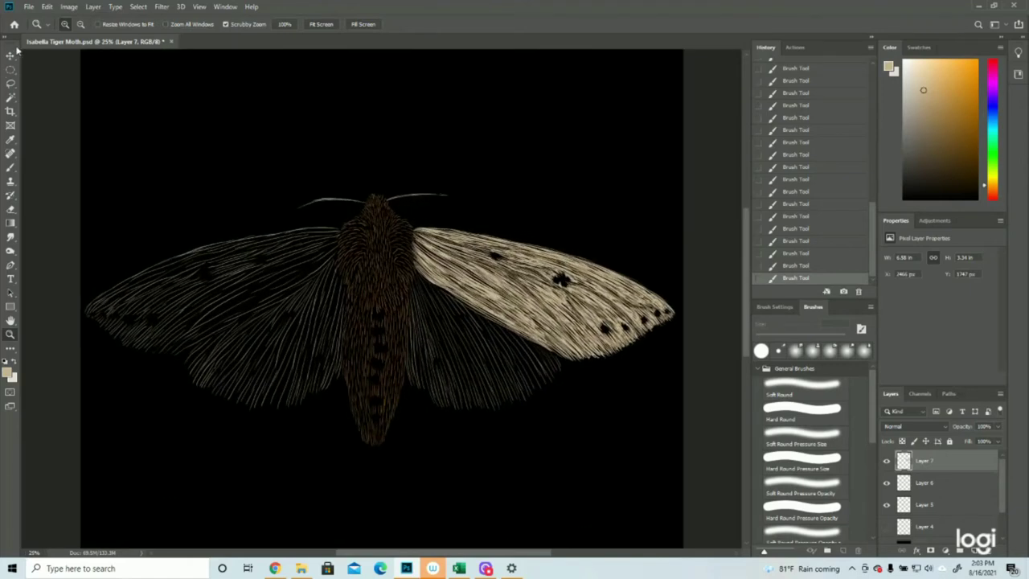
left_click(29, 6)
left_click(48, 116)
Step: Show the sketch layer and paint a narrow band of beige strokes from the right hindwing's base down toward its lower spot
left_click(886, 531)
left_click(495, 368)
left_click(11, 167)
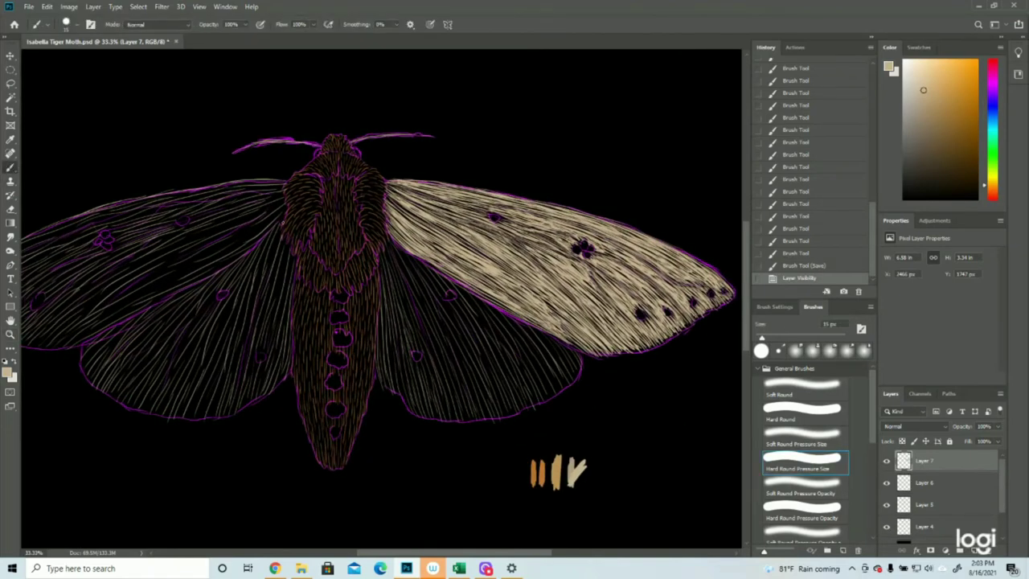
left_click_drag(386, 245, 406, 313)
left_click_drag(387, 248, 413, 315)
left_click_drag(400, 275, 422, 339)
left_click_drag(391, 251, 422, 352)
left_click_drag(408, 306, 422, 353)
mouse_move(404, 291)
left_mouse_down()
mouse_move(420, 342)
mouse_move(417, 331)
left_mouse_up()
mouse_move(406, 296)
left_mouse_down()
mouse_move(420, 345)
mouse_move(410, 360)
left_mouse_up()
left_click_drag(404, 315, 410, 365)
left_click_drag(397, 294, 408, 358)
left_click_drag(389, 275, 404, 329)
left_click_drag(385, 246, 410, 343)
Step: Continue the beige strokes around the right hindwing's lower spot to the wing's bottom edge, leaving the spot dark
mouse_move(401, 289)
left_mouse_down()
mouse_move(408, 342)
mouse_move(442, 412)
left_mouse_up()
mouse_move(421, 352)
left_mouse_down()
mouse_move(436, 394)
mouse_move(422, 386)
mouse_move(422, 400)
left_mouse_up()
left_click_drag(396, 309, 407, 374)
left_click_drag(400, 336, 423, 419)
mouse_move(410, 381)
left_mouse_down()
mouse_move(425, 417)
mouse_move(442, 420)
mouse_move(429, 413)
left_mouse_up()
mouse_move(409, 347)
left_mouse_down()
mouse_move(423, 405)
mouse_move(408, 355)
mouse_move(415, 401)
mouse_move(408, 387)
left_mouse_up()
mouse_move(403, 349)
left_mouse_down()
mouse_move(417, 404)
mouse_move(436, 408)
left_mouse_up()
mouse_move(428, 369)
left_mouse_down()
mouse_move(441, 419)
mouse_move(416, 413)
left_mouse_up()
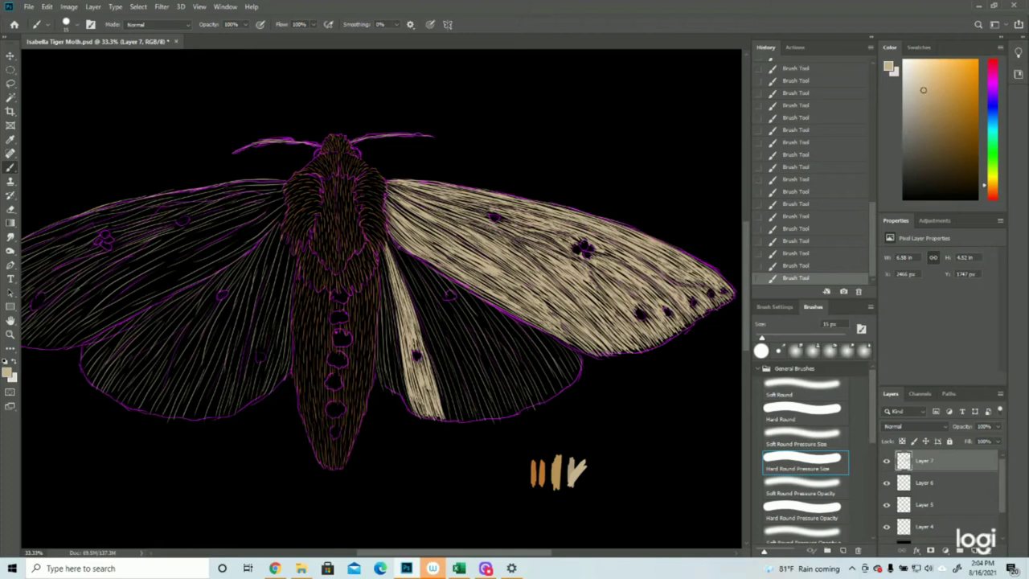
Step: Paint beige strokes from the right hindwing's base and around its upper spot, keeping the spot dark
left_click_drag(388, 235, 423, 302)
mouse_move(399, 259)
left_mouse_down()
mouse_move(420, 304)
mouse_move(437, 310)
mouse_move(412, 263)
mouse_move(423, 273)
mouse_move(405, 262)
left_mouse_up()
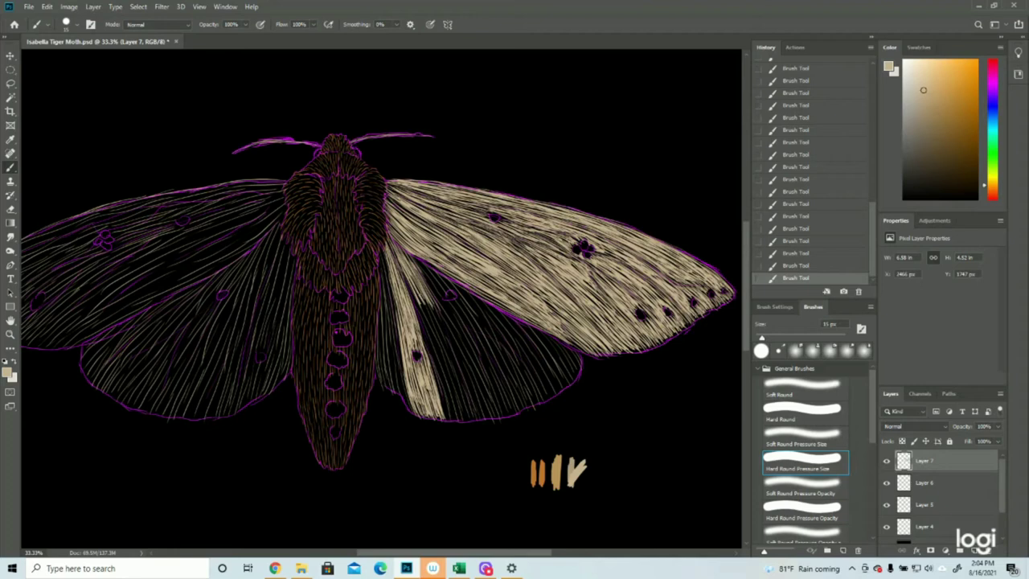
left_click(887, 527)
left_click(887, 526)
left_click_drag(432, 278, 442, 294)
left_click_drag(434, 280, 445, 309)
left_click_drag(436, 284, 454, 313)
left_click_drag(442, 292, 456, 311)
left_click_drag(448, 300, 460, 311)
left_click_drag(452, 300, 462, 308)
left_click_drag(455, 296, 462, 302)
mouse_move(450, 288)
left_mouse_down()
mouse_move(459, 298)
mouse_move(447, 291)
left_mouse_up()
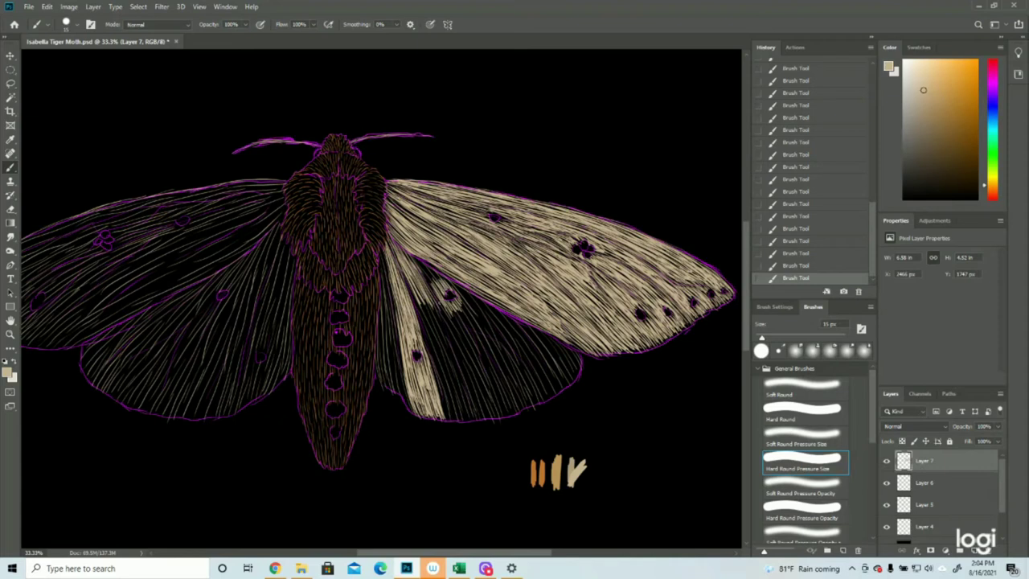
Step: Hide the sketch layer and fill the area between the right hindwing's base and upper spot with short beige strokes
left_click(886, 527)
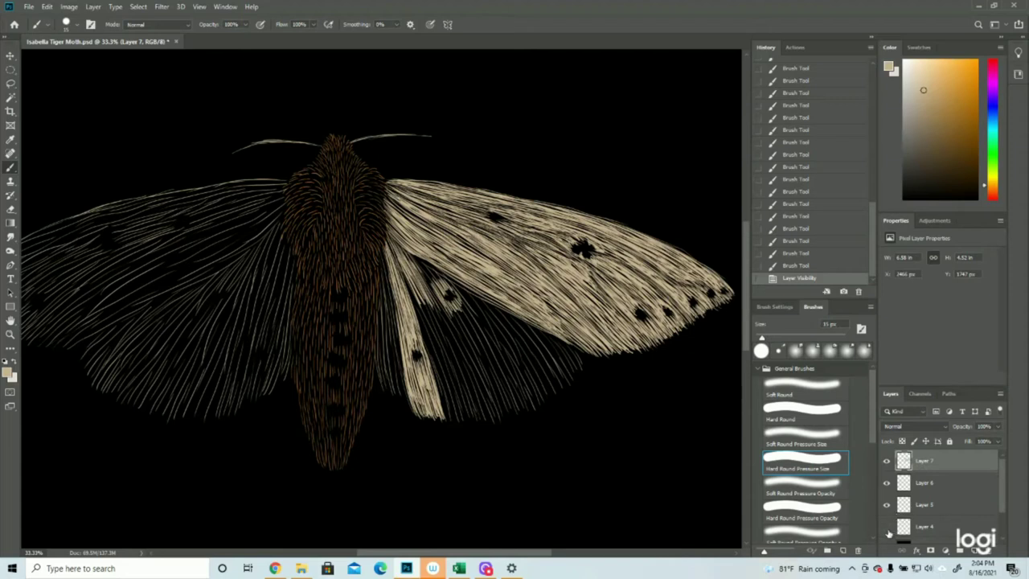
left_click(887, 528)
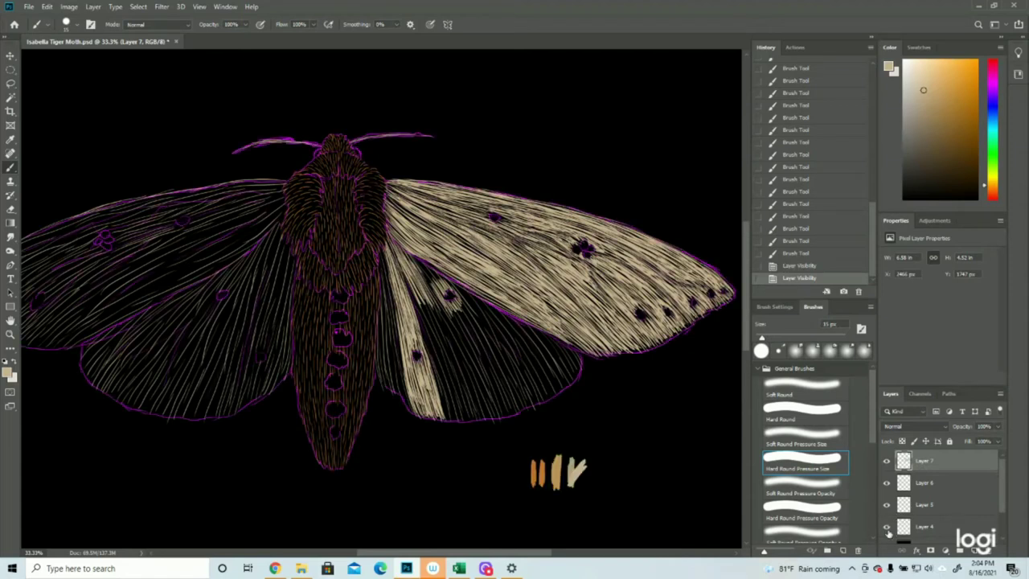
left_click(887, 529)
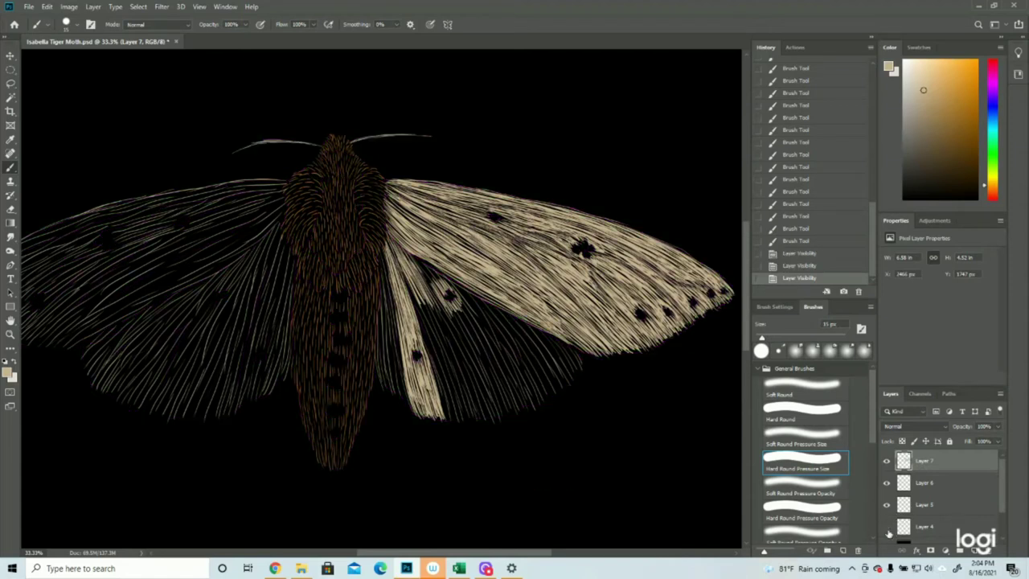
left_click_drag(418, 259, 437, 286)
left_click_drag(421, 260, 444, 289)
left_click_drag(426, 267, 439, 289)
left_click_drag(427, 267, 442, 291)
left_click_drag(428, 270, 444, 295)
left_click_drag(426, 275, 440, 299)
left_click_drag(430, 278, 441, 301)
left_click_drag(420, 260, 435, 288)
left_click_drag(418, 259, 437, 287)
left_click_drag(413, 255, 432, 284)
left_click_drag(413, 255, 438, 291)
left_click_drag(420, 265, 470, 309)
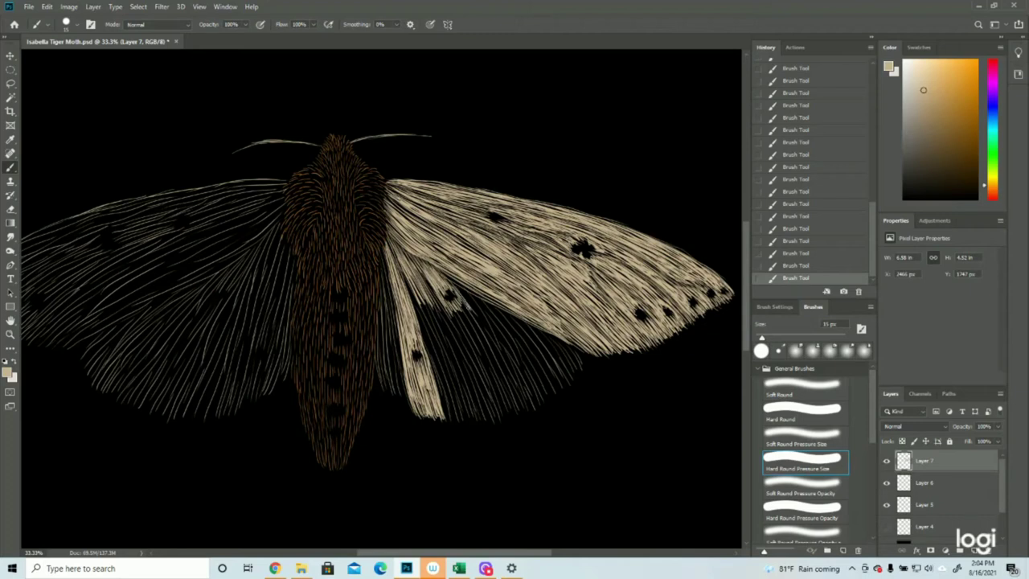
left_click_drag(442, 275, 463, 294)
Step: Show the sketch layer and paint beige strokes from the right hindwing's upper spot diagonally out to its lower outer edge
left_click(887, 527)
left_click_drag(452, 296, 471, 323)
left_click_drag(458, 302, 469, 320)
left_click_drag(459, 300, 473, 326)
left_click_drag(459, 298, 475, 326)
left_click_drag(461, 302, 479, 327)
left_click_drag(465, 302, 483, 328)
left_click_drag(469, 307, 494, 335)
left_click_drag(479, 313, 500, 341)
mouse_move(490, 327)
left_mouse_down()
mouse_move(511, 353)
mouse_move(493, 338)
left_mouse_up()
left_click_drag(455, 287, 506, 336)
left_click_drag(486, 305, 548, 399)
left_click_drag(531, 353, 554, 392)
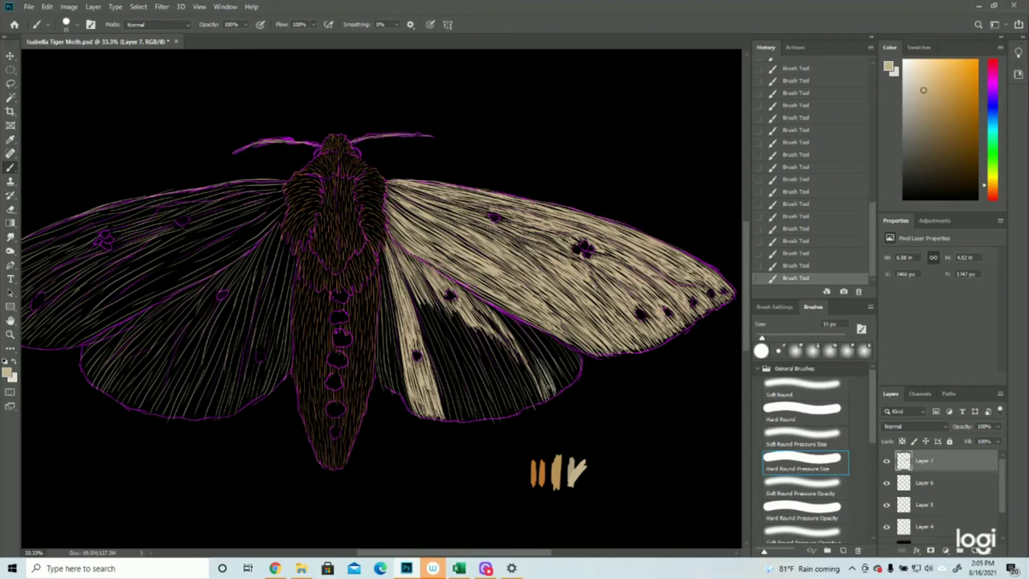
Step: Fill the right hindwing's outer corner beneath the forewing with beige strokes, stepping back two strokes and repainting them
left_click_drag(492, 305, 545, 367)
left_click_drag(505, 314, 542, 375)
left_click_drag(518, 338, 548, 384)
left_click_drag(520, 323, 575, 388)
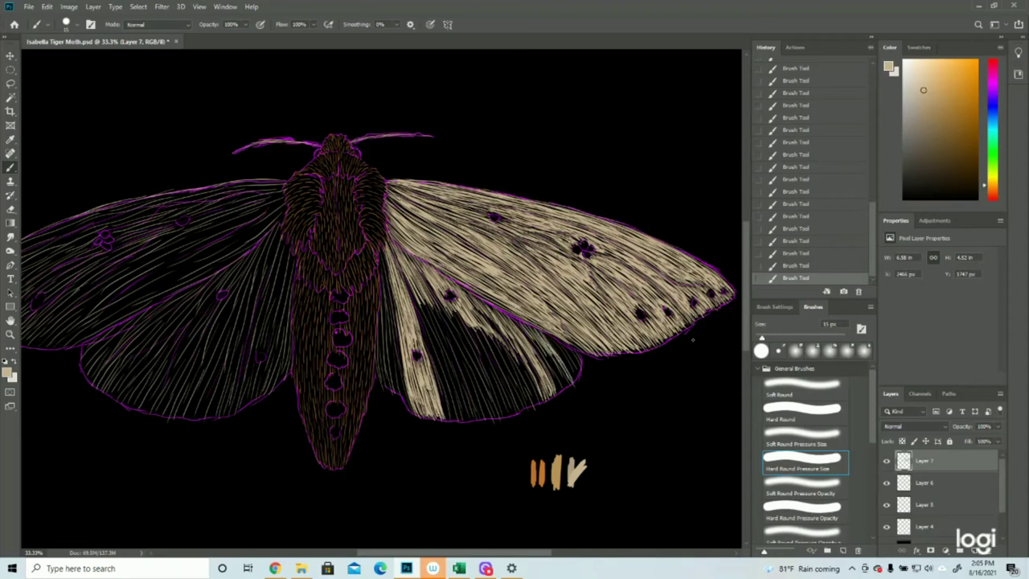
left_click(779, 254)
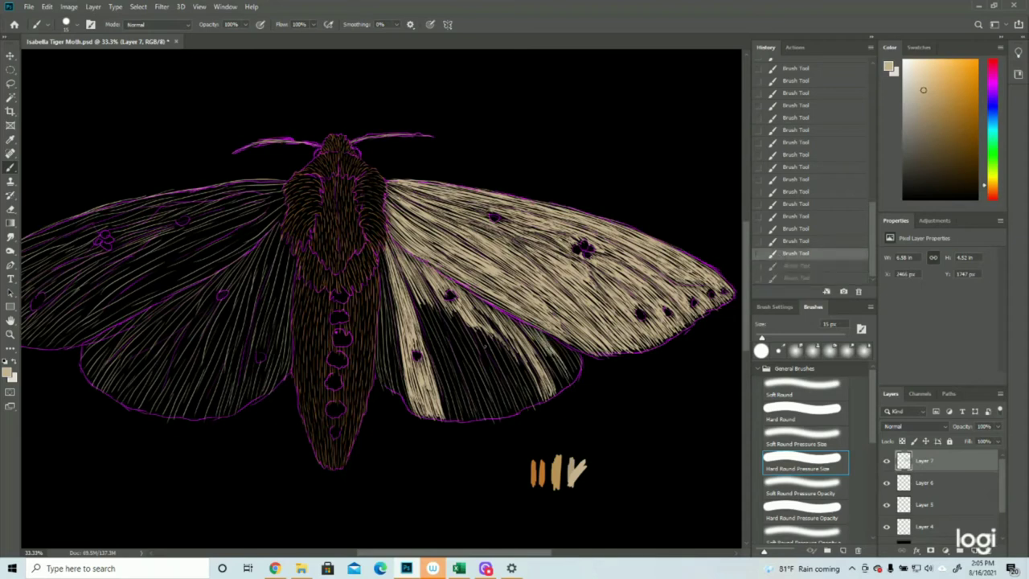
mouse_move(547, 355)
left_mouse_down()
mouse_move(559, 394)
mouse_move(580, 353)
left_mouse_up()
left_click_drag(544, 331, 569, 365)
Step: Paint long beige strokes through the right hindwing's dark middle down to its bottom edge
left_click_drag(415, 283, 442, 358)
left_click_drag(420, 299, 446, 383)
left_click_drag(441, 297, 515, 418)
mouse_move(440, 326)
left_mouse_down()
mouse_move(474, 424)
mouse_move(468, 410)
left_mouse_up()
Step: Fill the right hindwing's inner strip beside the body with beige strokes from the base to the bottom edge
left_click_drag(380, 246, 384, 310)
left_click_drag(377, 265, 383, 304)
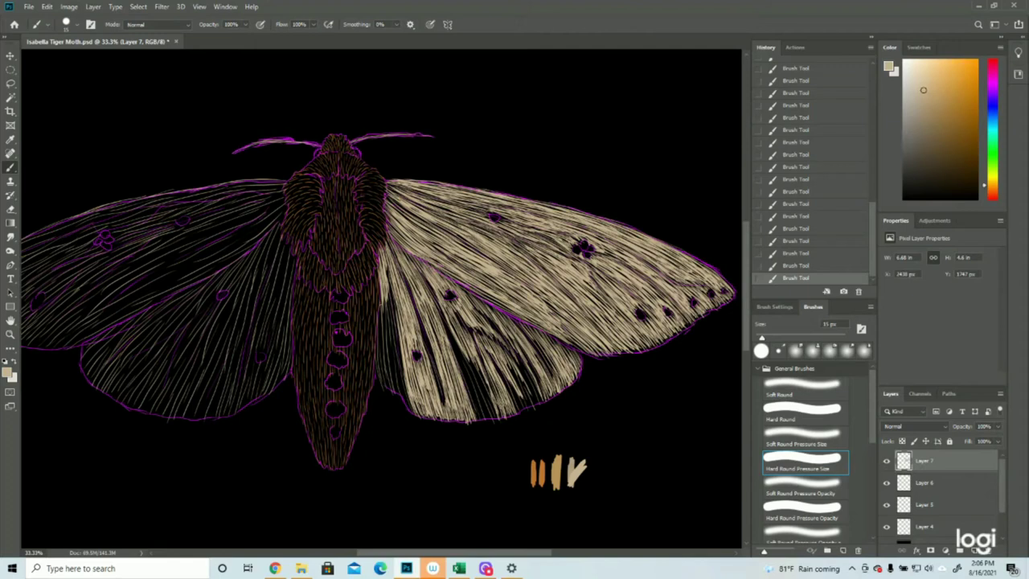
left_click_drag(382, 307, 384, 330)
left_click_drag(381, 294, 378, 367)
mouse_move(377, 331)
left_mouse_down()
mouse_move(380, 382)
mouse_move(410, 411)
left_mouse_up()
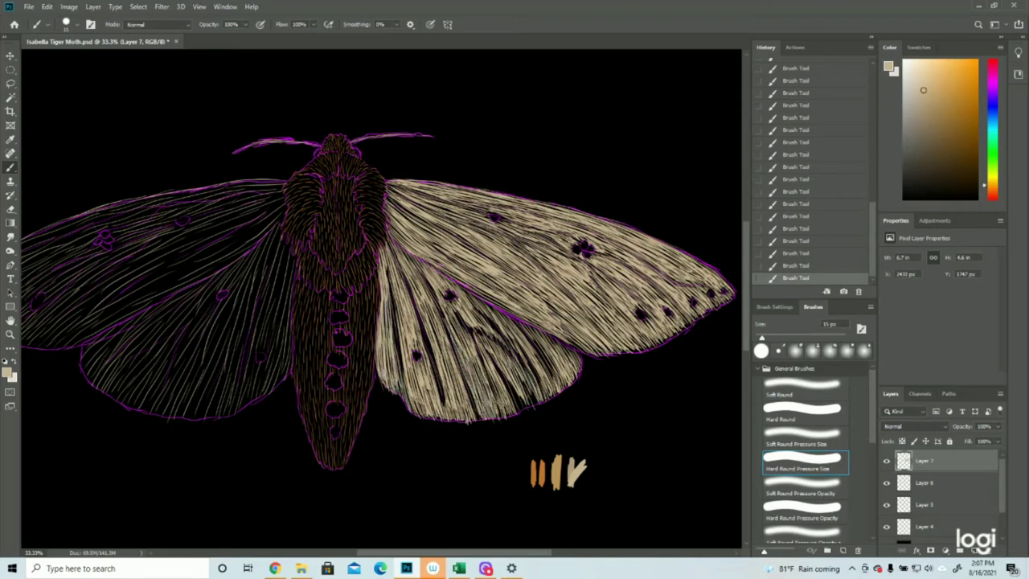
Step: Hide the sketch layer and refine the rim of the right hindwing's upper spot with short beige strokes
left_click(887, 526)
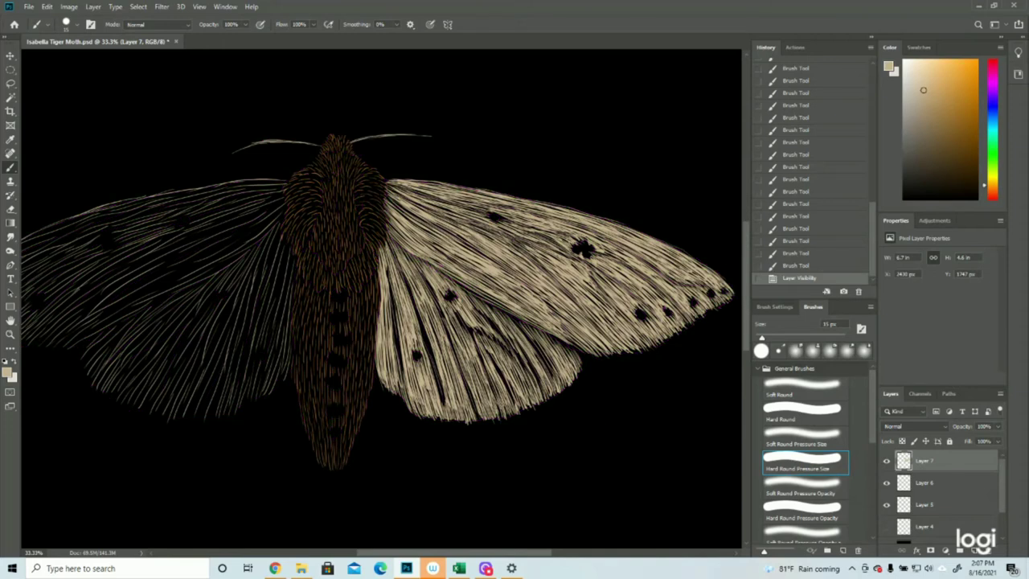
left_click_drag(436, 283, 444, 296)
left_click_drag(439, 286, 447, 297)
left_click_drag(443, 288, 449, 299)
left_click_drag(445, 290, 450, 300)
left_click_drag(447, 289, 453, 302)
left_click_drag(450, 291, 456, 303)
left_click_drag(452, 295, 459, 307)
Step: Paint beige strokes into the dark gaps between the right hindwing's two spots and its bottom edge
left_click_drag(428, 302, 439, 338)
left_click_drag(426, 305, 462, 401)
left_click_drag(438, 338, 459, 410)
left_click_drag(443, 303, 477, 376)
mouse_move(460, 329)
left_mouse_down()
mouse_move(485, 385)
mouse_move(483, 411)
left_mouse_up()
mouse_move(435, 283)
left_mouse_down()
mouse_move(451, 321)
mouse_move(479, 322)
mouse_move(507, 347)
mouse_move(504, 417)
left_mouse_up()
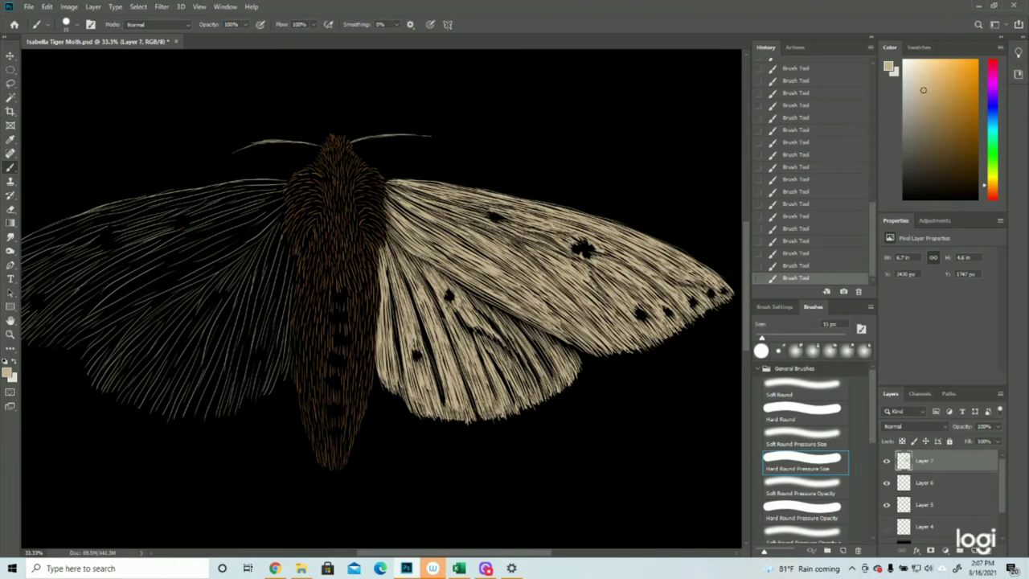
Step: Fill the remaining gaps in the right hindwing's outer half with beige strokes reaching the lower outer edge
left_click_drag(482, 341, 515, 379)
left_click_drag(504, 355, 522, 380)
left_click_drag(515, 364, 532, 398)
mouse_move(523, 375)
left_mouse_down()
mouse_move(533, 398)
mouse_move(541, 392)
mouse_move(520, 401)
left_mouse_up()
left_click_drag(507, 376, 524, 409)
left_click_drag(516, 401, 523, 411)
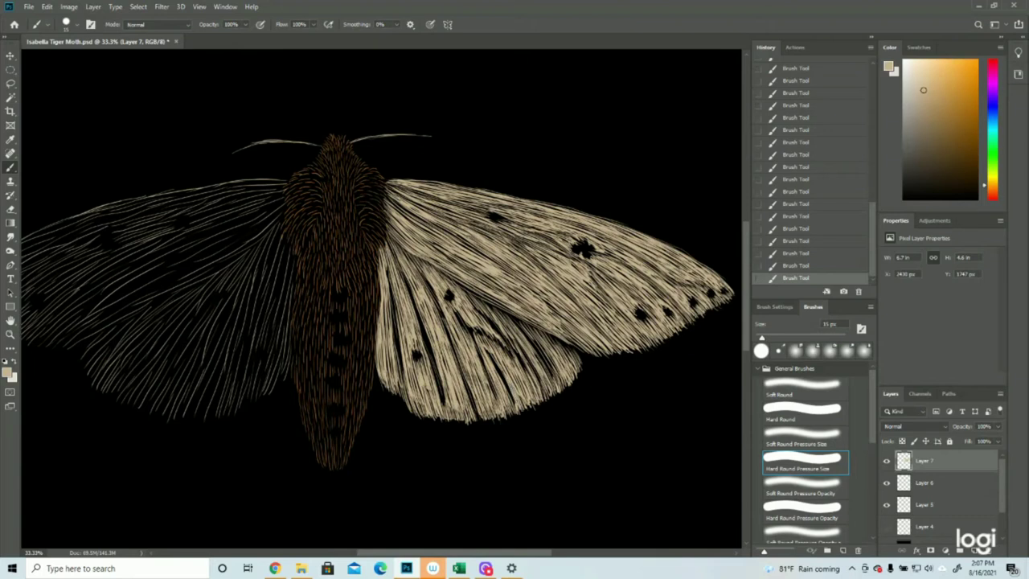
mouse_move(489, 307)
left_mouse_down()
mouse_move(574, 356)
mouse_move(559, 343)
mouse_move(540, 364)
mouse_move(551, 384)
left_mouse_up()
left_click_drag(531, 332, 561, 376)
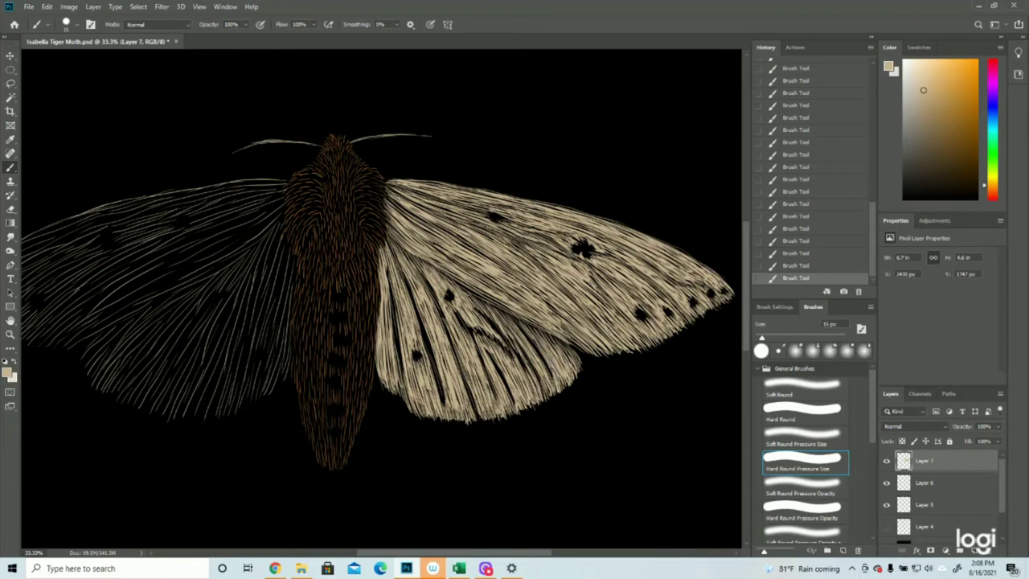
left_click_drag(483, 307, 495, 324)
left_click_drag(491, 311, 535, 357)
Step: Touch up the gaps near the right hindwing's inner side and bottom edge with beige strokes, then view the whole moth
left_click_drag(390, 279, 396, 333)
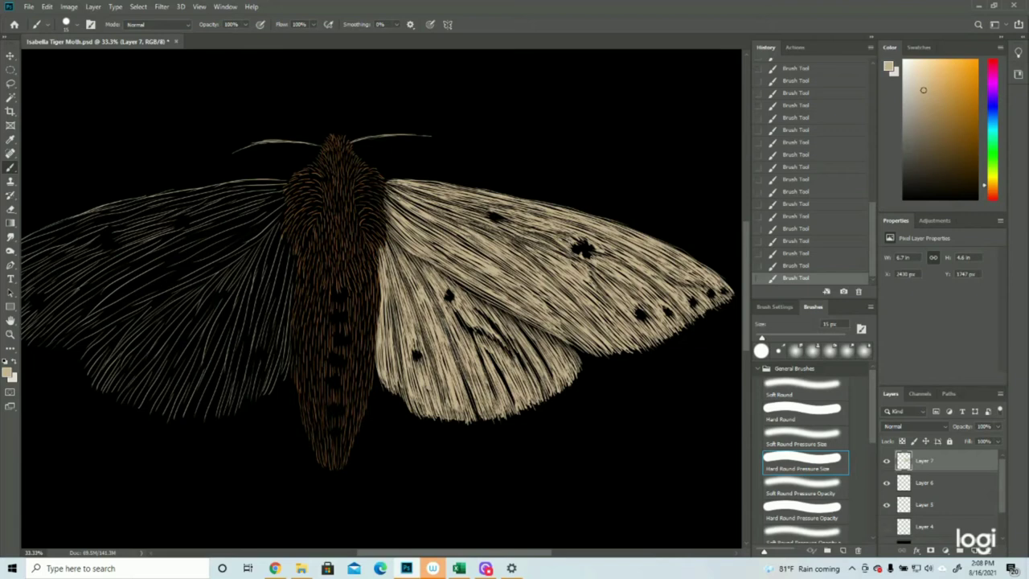
left_click_drag(468, 383, 480, 420)
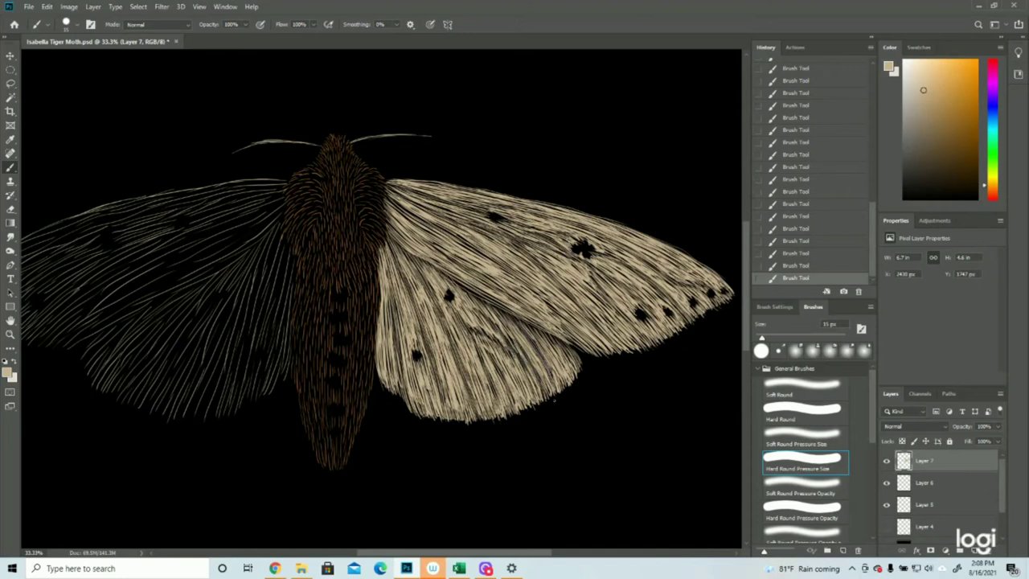
left_click(10, 334)
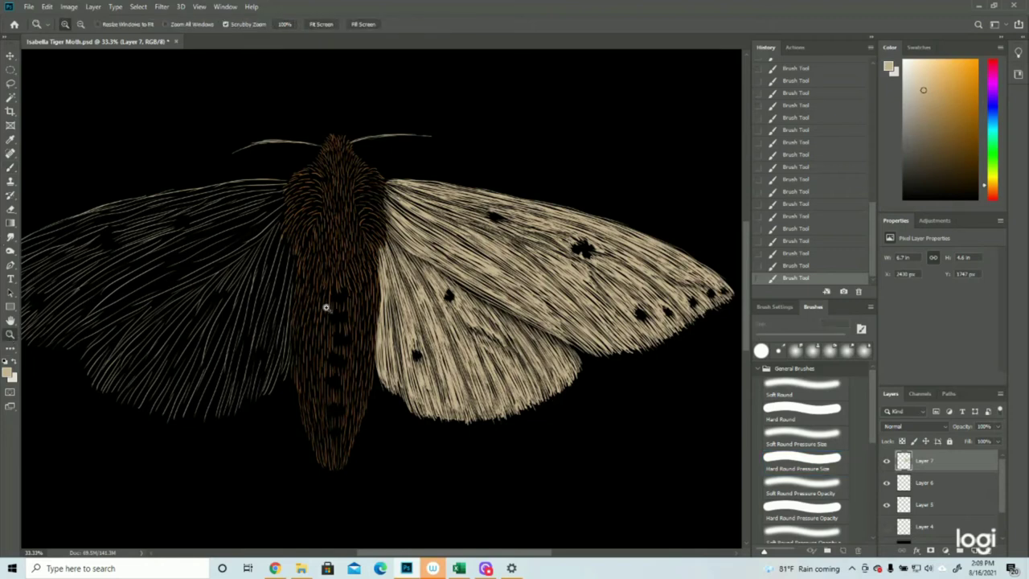
left_click(401, 307, "alt")
left_click(401, 307, "alt")
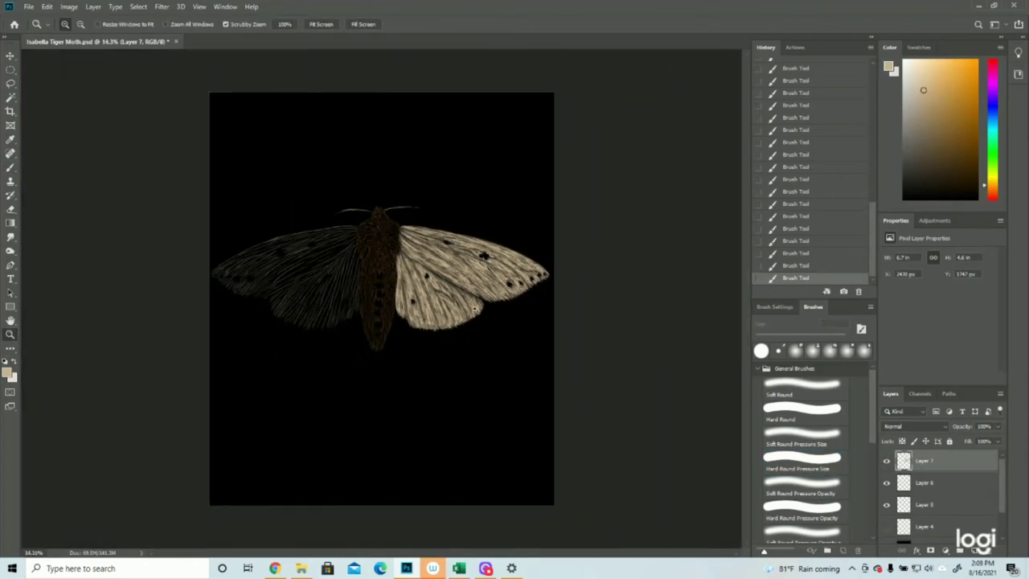
Step: View the whole moth and save the painting
left_click(405, 202)
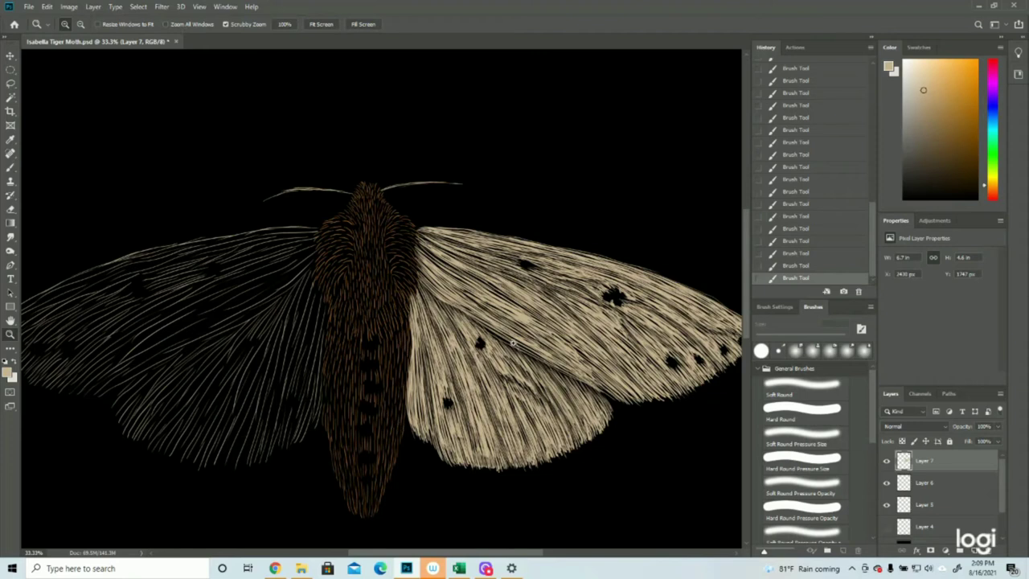
left_click_drag(521, 347, 488, 343)
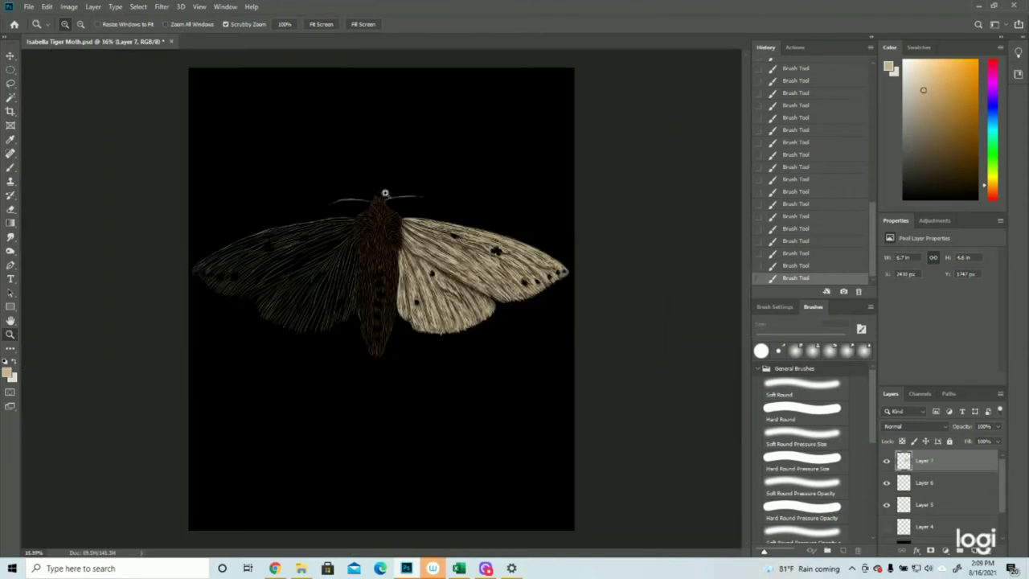
left_click(308, 169)
left_click(28, 6)
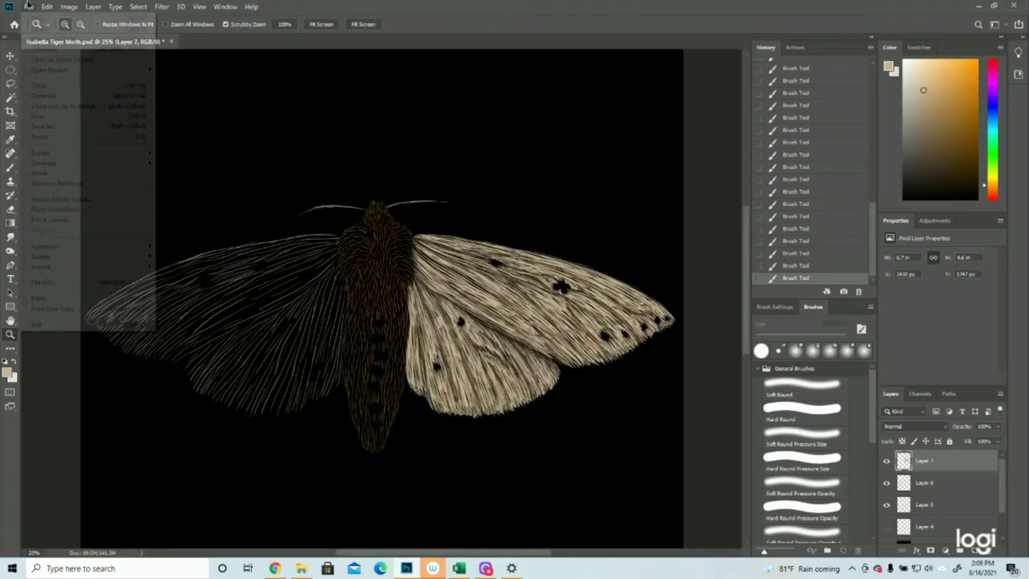
left_click(40, 119)
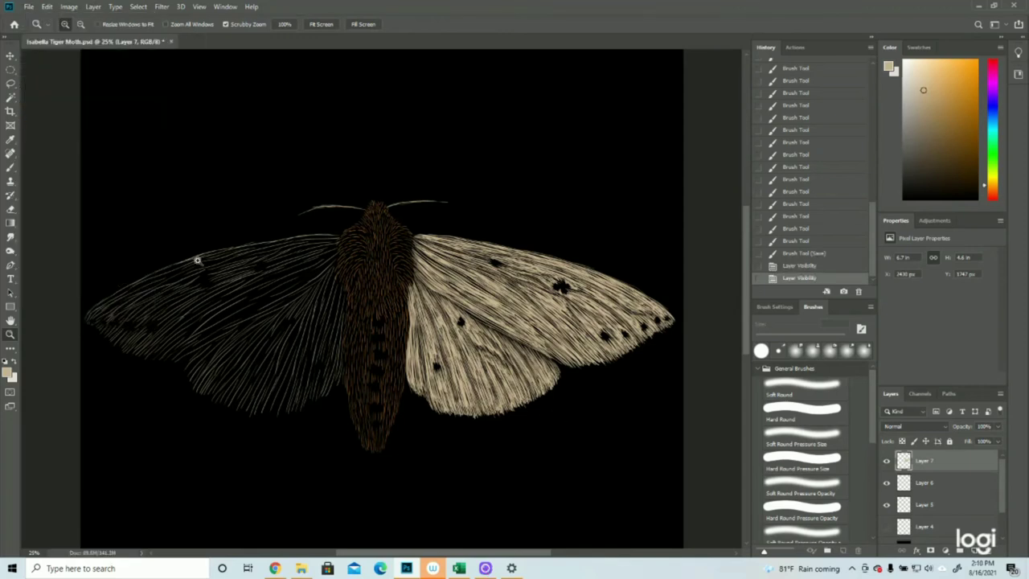
Step: Show the Layer 4 sketch and paint beige strokes with the 15 px brush along the inner half of the left forewing's upper edge
left_click(202, 270)
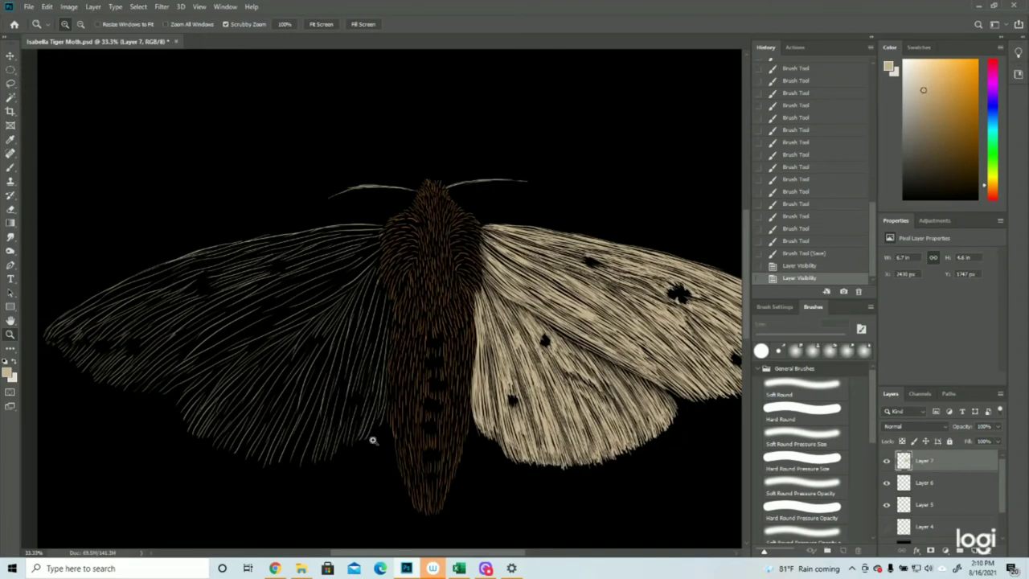
left_click_drag(421, 553, 397, 553)
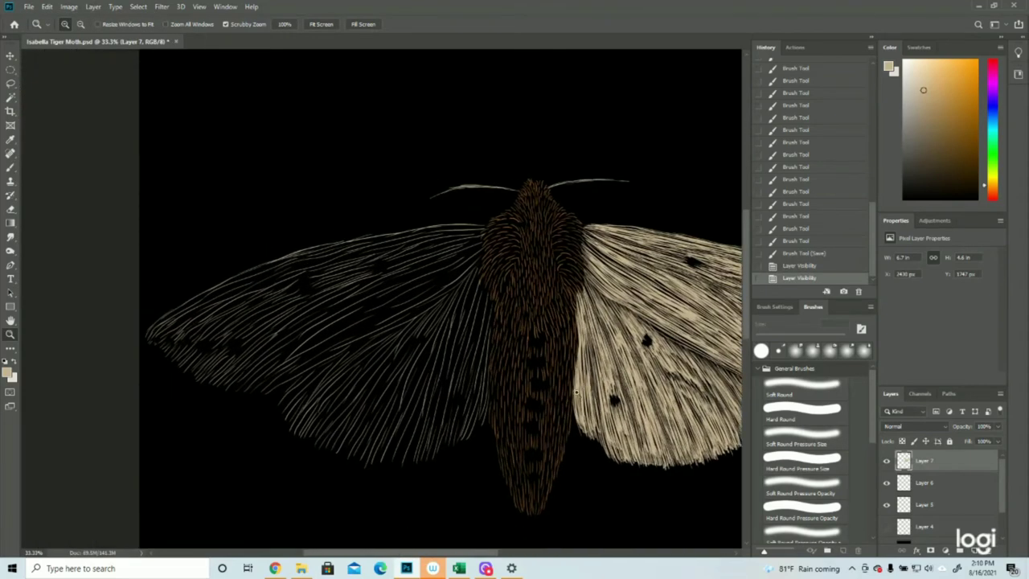
left_click(886, 526)
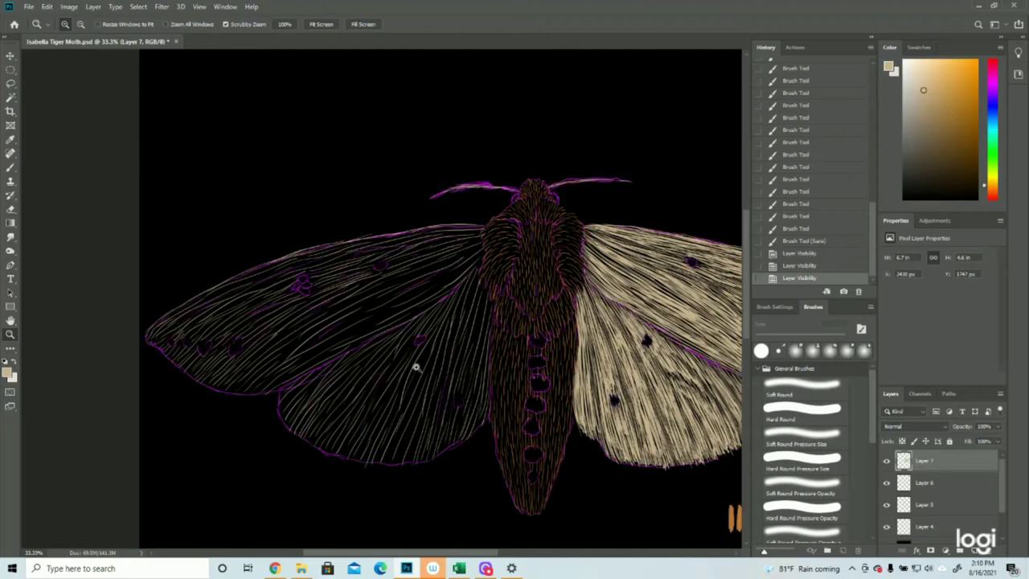
left_click(10, 167)
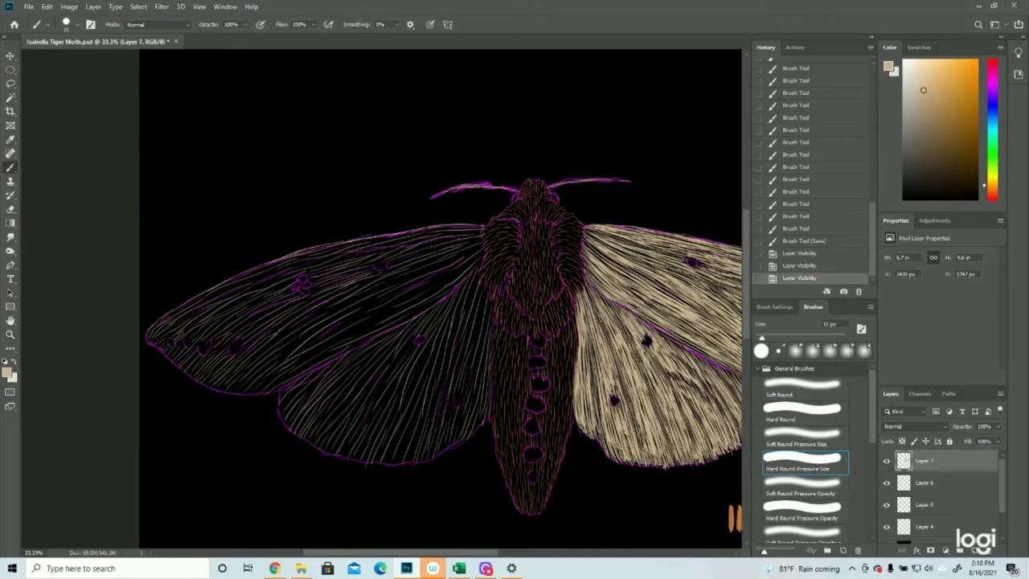
left_click_drag(483, 227, 455, 226)
mouse_move(481, 227)
left_mouse_down()
mouse_move(380, 235)
mouse_move(418, 230)
left_mouse_up()
mouse_move(344, 235)
left_mouse_down()
mouse_move(398, 230)
mouse_move(378, 232)
left_mouse_up()
left_click_drag(479, 227, 418, 231)
left_click_drag(461, 226, 362, 237)
mouse_move(378, 236)
left_mouse_down()
mouse_move(331, 242)
mouse_move(341, 242)
left_mouse_up()
left_click_drag(280, 258, 316, 247)
left_click_drag(273, 261, 302, 254)
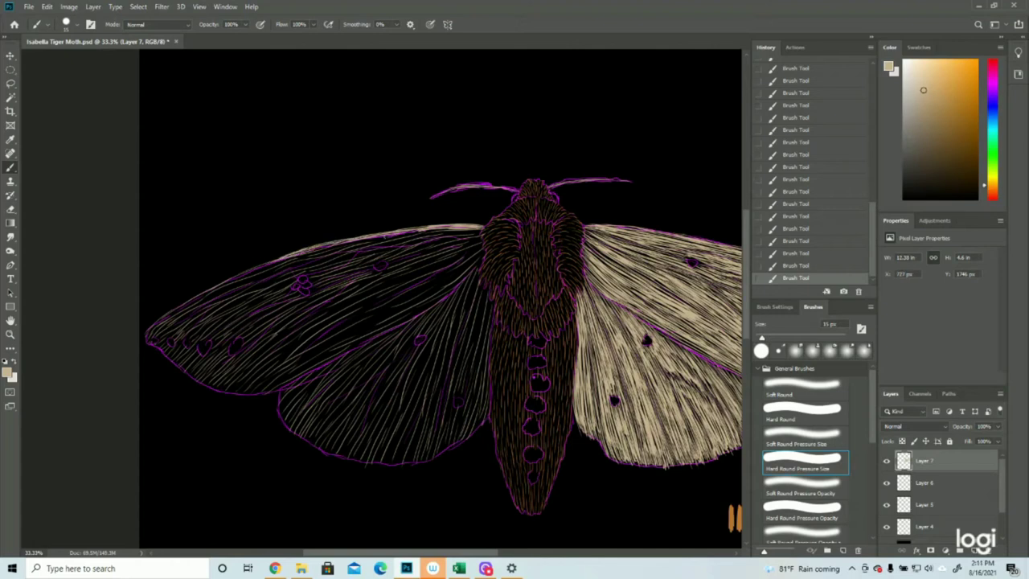
Step: Extend the left forewing's upper-edge strokes outward and thicken the band beneath them from the body to above the clustered spot
mouse_move(242, 271)
left_mouse_down()
mouse_move(281, 258)
mouse_move(244, 269)
left_mouse_up()
left_click_drag(218, 283, 238, 273)
left_click_drag(483, 236, 445, 234)
mouse_move(480, 231)
left_mouse_down()
mouse_move(412, 239)
mouse_move(447, 231)
left_mouse_up()
left_click_drag(384, 243, 447, 229)
mouse_move(382, 242)
left_mouse_down()
mouse_move(450, 229)
mouse_move(407, 235)
left_mouse_up()
left_click_drag(345, 250, 395, 235)
mouse_move(307, 257)
left_mouse_down()
mouse_move(354, 245)
mouse_move(338, 248)
left_mouse_up()
left_click_drag(291, 264, 345, 250)
left_click_drag(266, 277, 284, 267)
left_click_drag(246, 285, 321, 252)
left_click_drag(248, 281, 328, 248)
left_click_drag(280, 265, 394, 237)
left_click_drag(298, 256, 354, 241)
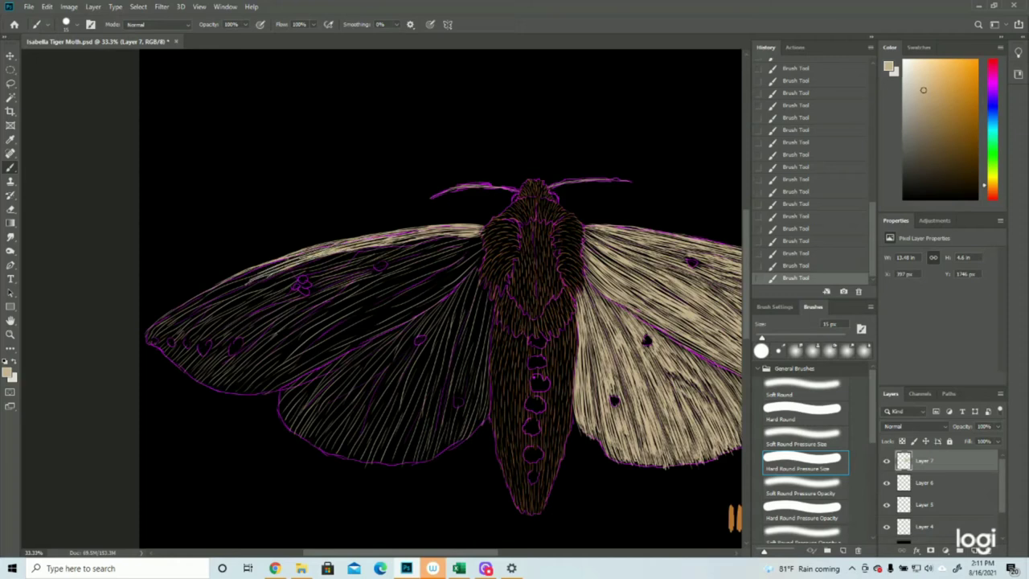
Step: Continue the beige band along the left forewing's outer upper edge to the wing tip
left_click_drag(225, 291, 283, 267)
left_click_drag(188, 312, 297, 257)
left_click_drag(227, 286, 287, 259)
left_click_drag(257, 273, 305, 254)
left_click_drag(213, 293, 254, 277)
left_click_drag(217, 290, 256, 274)
mouse_move(184, 305)
left_mouse_down()
mouse_move(232, 281)
mouse_move(201, 293)
left_mouse_up()
left_click_drag(185, 305, 228, 279)
mouse_move(170, 315)
left_mouse_down()
mouse_move(196, 296)
mouse_move(186, 302)
left_mouse_up()
mouse_move(148, 334)
left_mouse_down()
mouse_move(211, 294)
mouse_move(199, 299)
left_mouse_up()
left_click_drag(166, 323, 184, 310)
mouse_move(157, 333)
left_mouse_down()
mouse_move(198, 304)
mouse_move(209, 309)
mouse_move(169, 326)
left_mouse_up()
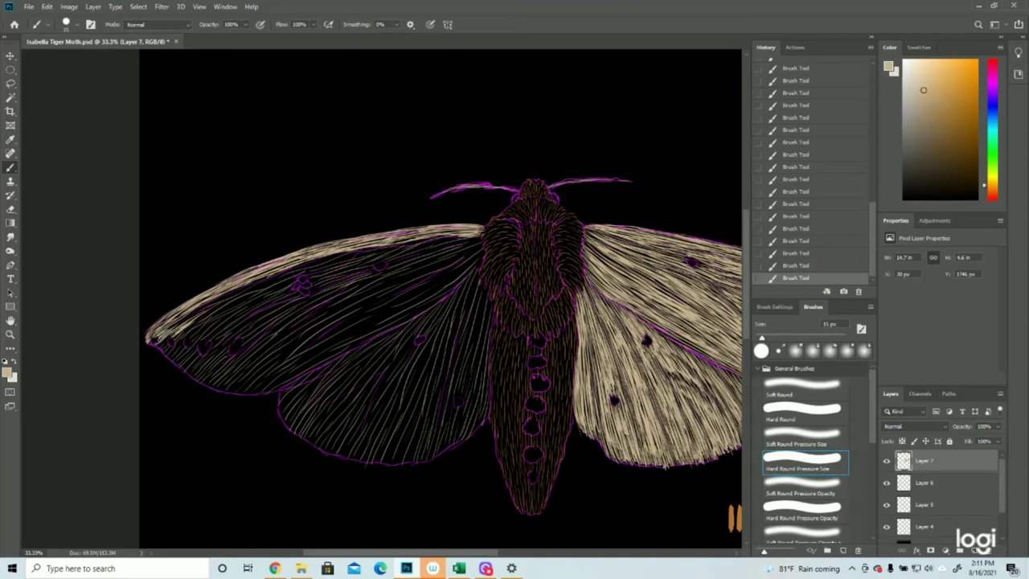
Step: Paint beige strokes around the left forewing's small tip spots and from above the clustered spot toward the outer edge
left_click_drag(157, 346, 168, 337)
left_click_drag(159, 347, 188, 335)
left_click_drag(171, 349, 183, 332)
left_click_drag(294, 272, 353, 254)
left_click_drag(230, 321, 324, 269)
left_click_drag(206, 332, 320, 264)
left_click_drag(186, 347, 256, 293)
left_click_drag(196, 330, 287, 278)
left_click_drag(172, 358, 184, 349)
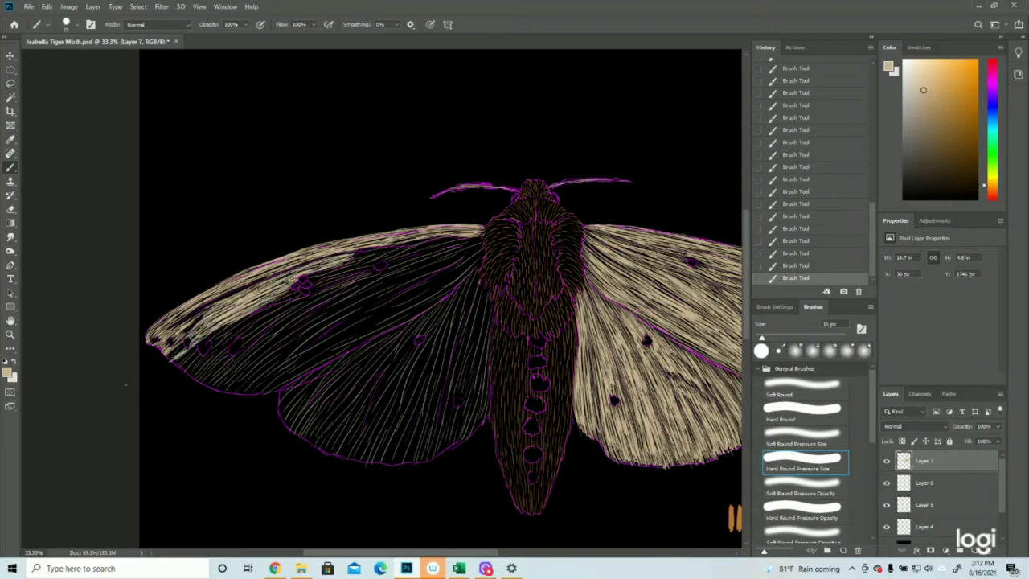
Step: Undo the last two strokes near the left wing tip and repaint the edge around the small spots with short beige strokes
left_click(794, 266)
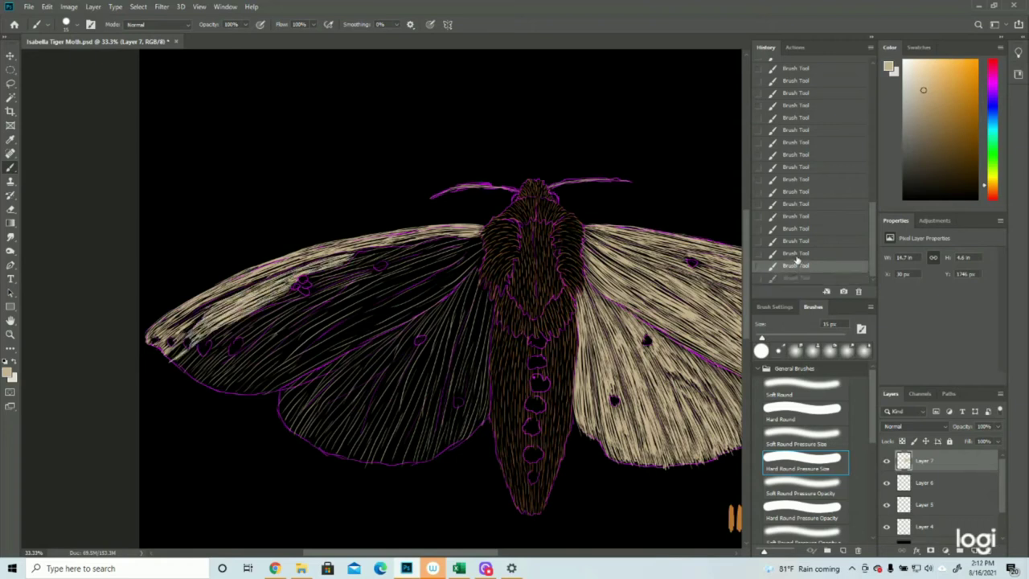
left_click(795, 254)
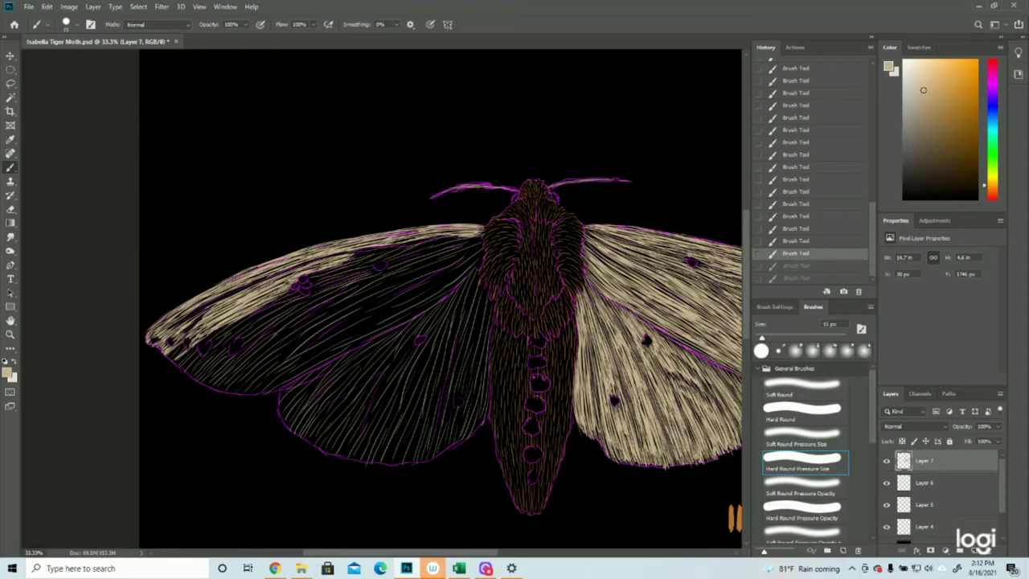
left_click_drag(175, 356, 186, 341)
left_click_drag(172, 356, 184, 341)
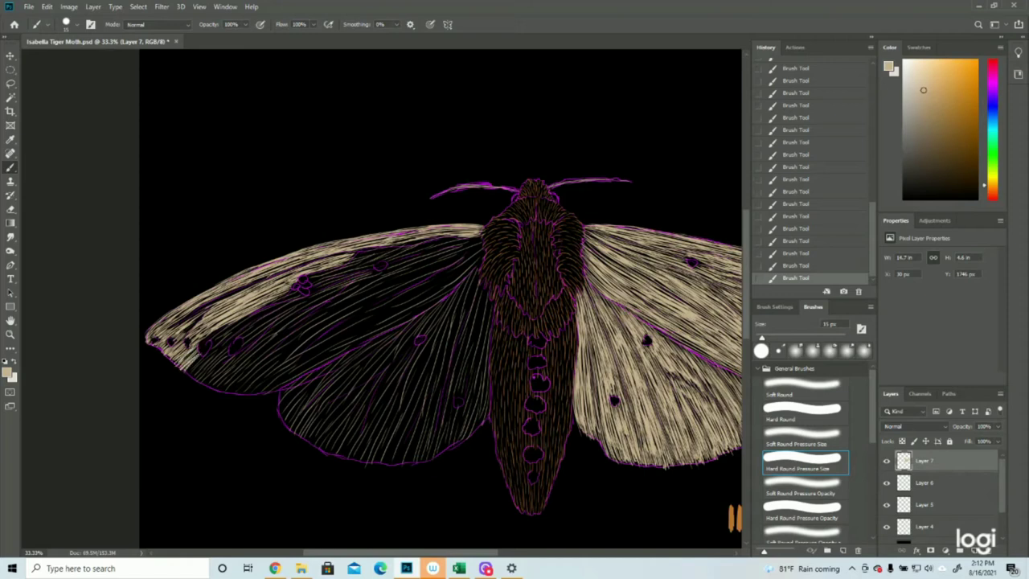
left_click_drag(203, 369, 186, 385)
left_click(788, 266)
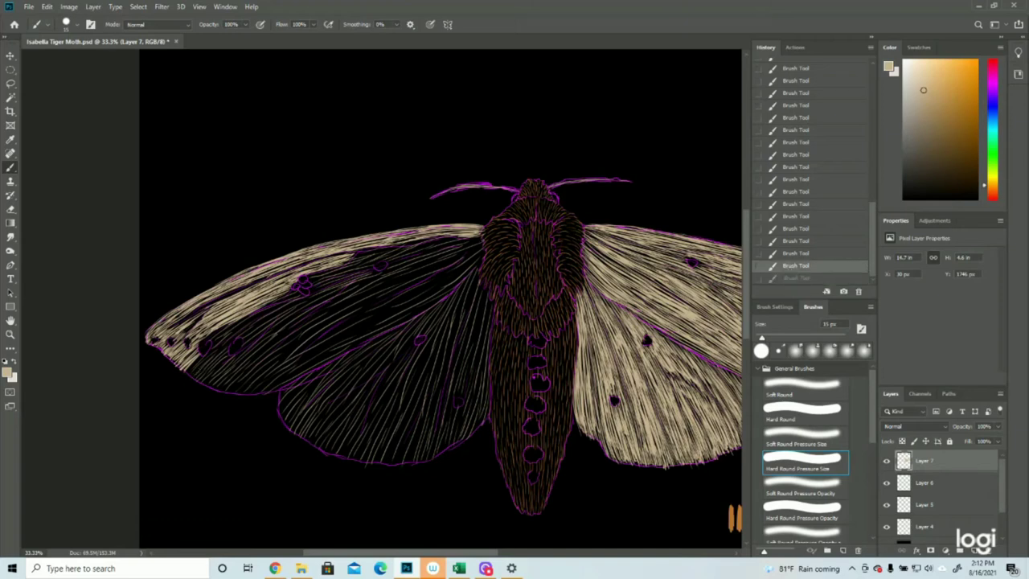
Step: Paint beige strokes from the left forewing's base past the inner spot to the clustered spot, leaving both spots dark
left_click_drag(482, 237, 421, 252)
mouse_move(449, 245)
left_mouse_down()
mouse_move(403, 256)
mouse_move(420, 250)
left_mouse_up()
left_click_drag(460, 240, 418, 249)
left_click_drag(450, 240, 388, 259)
mouse_move(416, 251)
left_mouse_down()
mouse_move(358, 258)
mouse_move(351, 270)
left_mouse_up()
left_click_drag(370, 264, 321, 282)
mouse_move(334, 275)
left_mouse_down()
mouse_move(307, 282)
mouse_move(318, 280)
left_mouse_up()
mouse_move(369, 259)
left_mouse_down()
mouse_move(307, 291)
mouse_move(324, 287)
left_mouse_up()
left_click_drag(378, 266, 360, 275)
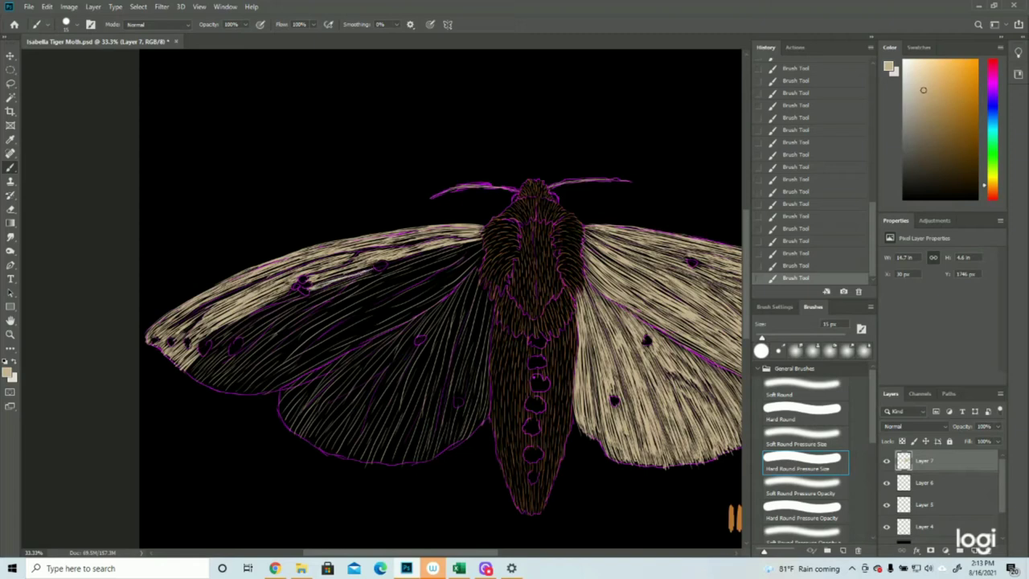
left_click_drag(301, 291, 275, 302)
Step: Paint short beige strokes at the left forewing's base and a long stroke sweeping down to its lower edge near the hindwing
left_click_drag(484, 239, 461, 248)
left_click_drag(478, 241, 464, 250)
left_click_drag(479, 241, 461, 253)
left_click_drag(470, 252, 467, 268)
mouse_move(482, 255)
left_mouse_down()
mouse_move(323, 333)
mouse_move(280, 382)
left_mouse_up()
left_click_drag(305, 368, 287, 381)
Step: Layer long beige strokes below the left forewing's inner and clustered spots, running outward toward the large outer spots
left_click_drag(466, 245, 377, 275)
left_click_drag(395, 265, 382, 273)
mouse_move(438, 256)
left_mouse_down()
mouse_move(393, 269)
mouse_move(406, 266)
left_mouse_up()
left_click_drag(463, 248, 369, 289)
left_click_drag(423, 270, 367, 293)
left_click_drag(438, 260, 365, 287)
mouse_move(418, 271)
left_mouse_down()
mouse_move(357, 292)
mouse_move(379, 276)
mouse_move(342, 283)
mouse_move(267, 333)
left_mouse_up()
mouse_move(305, 302)
left_mouse_down()
mouse_move(278, 320)
mouse_move(245, 321)
mouse_move(213, 345)
mouse_move(222, 351)
left_mouse_up()
left_click_drag(301, 299, 251, 330)
mouse_move(270, 315)
left_mouse_down()
mouse_move(239, 333)
mouse_move(243, 346)
left_mouse_up()
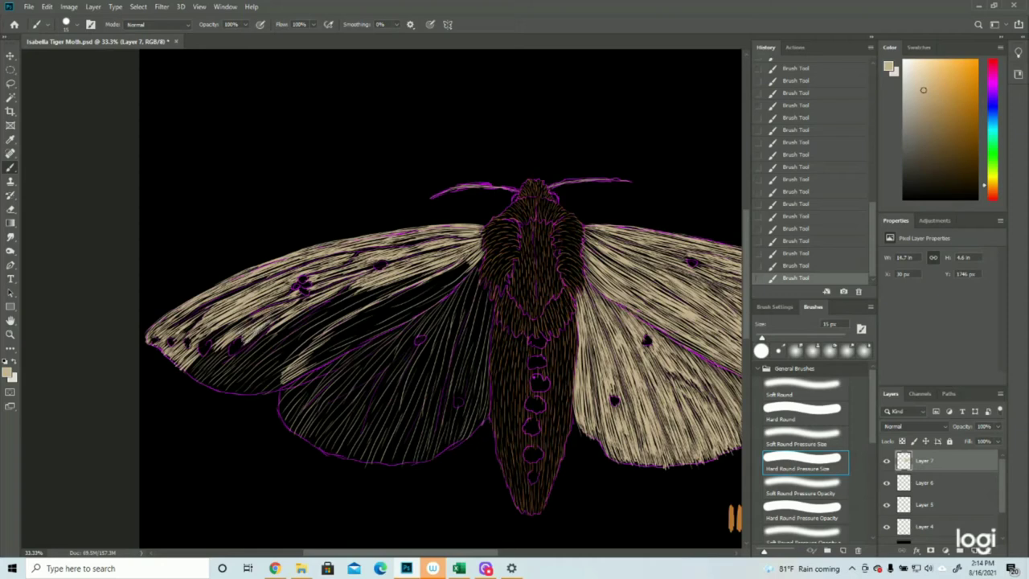
Step: Fill around the left forewing's two large outer spots with beige strokes reaching the lower outer edge
mouse_move(253, 317)
left_mouse_down()
mouse_move(223, 339)
mouse_move(234, 331)
left_mouse_up()
left_click_drag(254, 319, 218, 340)
left_click_drag(234, 327, 194, 374)
left_click_drag(207, 352, 189, 373)
left_click_drag(206, 353, 187, 373)
left_click_drag(231, 341, 210, 364)
mouse_move(228, 350)
left_mouse_down()
mouse_move(211, 368)
mouse_move(234, 355)
mouse_move(196, 374)
left_mouse_up()
left_click_drag(200, 365, 190, 378)
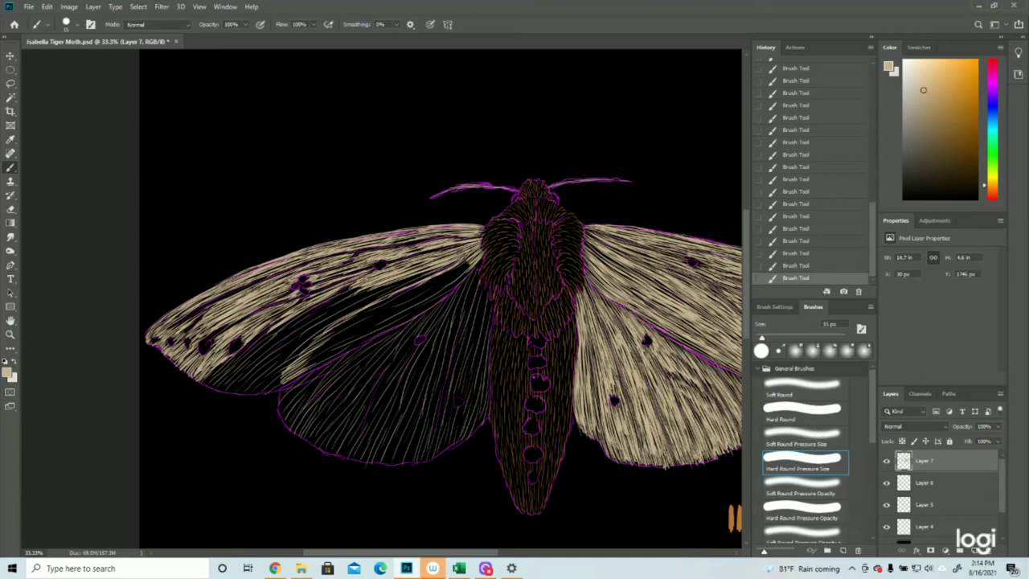
Step: Paint beige strokes from beneath the innermost large outer spot down to the left forewing's lower outer edge
left_click_drag(265, 336, 228, 366)
left_click_drag(249, 346, 215, 376)
left_click_drag(231, 364, 213, 378)
left_click_drag(221, 371, 204, 385)
left_click_drag(226, 368, 201, 385)
left_click_drag(221, 364, 203, 382)
Step: Add beige strokes from the middle of the left forewing down to the bottom edge, beside the filled outer area
left_click_drag(318, 304, 265, 336)
left_click_drag(288, 320, 234, 383)
mouse_move(253, 361)
left_mouse_down()
mouse_move(222, 389)
mouse_move(230, 381)
left_mouse_up()
left_click_drag(269, 341, 223, 381)
left_click_drag(274, 336, 216, 386)
left_click_drag(238, 373, 217, 390)
left_click_drag(234, 378, 225, 391)
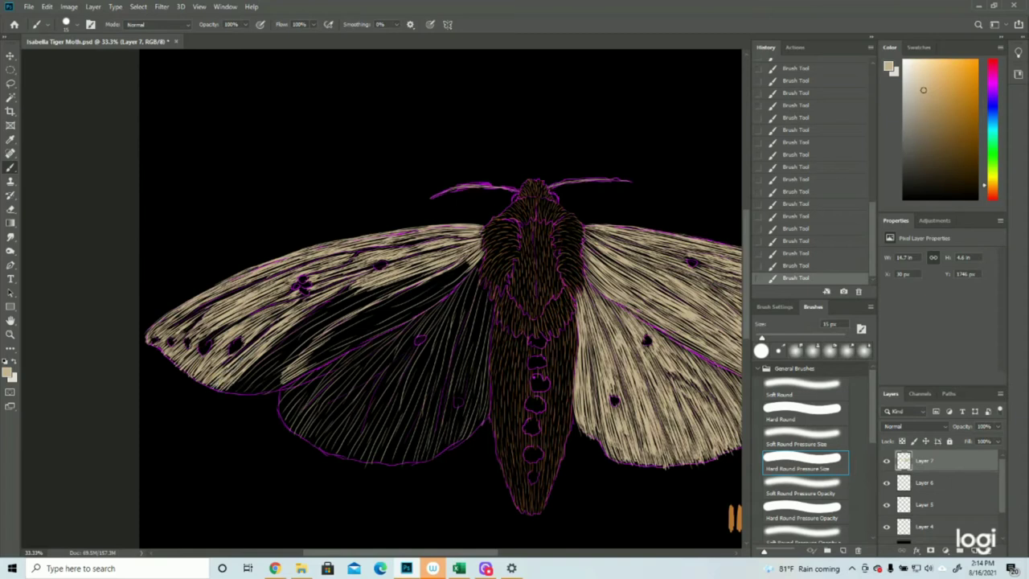
Step: Fill the dark middle of the left forewing with long beige strokes below the inner and clustered spots
left_click_drag(432, 269, 356, 302)
mouse_move(389, 287)
left_mouse_down()
mouse_move(341, 311)
mouse_move(373, 294)
left_mouse_up()
left_click_drag(360, 299, 331, 315)
left_click_drag(384, 283, 317, 319)
left_click_drag(383, 285, 303, 328)
mouse_move(354, 297)
left_mouse_down()
mouse_move(302, 330)
mouse_move(340, 291)
mouse_move(339, 313)
mouse_move(304, 336)
left_mouse_up()
left_click_drag(333, 320, 284, 346)
mouse_move(326, 315)
left_mouse_down()
mouse_move(285, 340)
mouse_move(299, 328)
left_mouse_up()
left_click_drag(341, 294, 262, 364)
left_click_drag(288, 345, 253, 371)
Step: Fill the left forewing's bottom edge with beige strokes up to where it meets the hindwing
left_click_drag(256, 370, 235, 389)
left_click_drag(248, 377, 223, 393)
left_click_drag(304, 339, 268, 371)
left_click_drag(318, 332, 257, 385)
left_click_drag(295, 357, 259, 390)
left_click_drag(285, 370, 265, 392)
left_click_drag(280, 380, 239, 391)
left_click_drag(274, 364, 232, 397)
left_click_drag(287, 352, 258, 377)
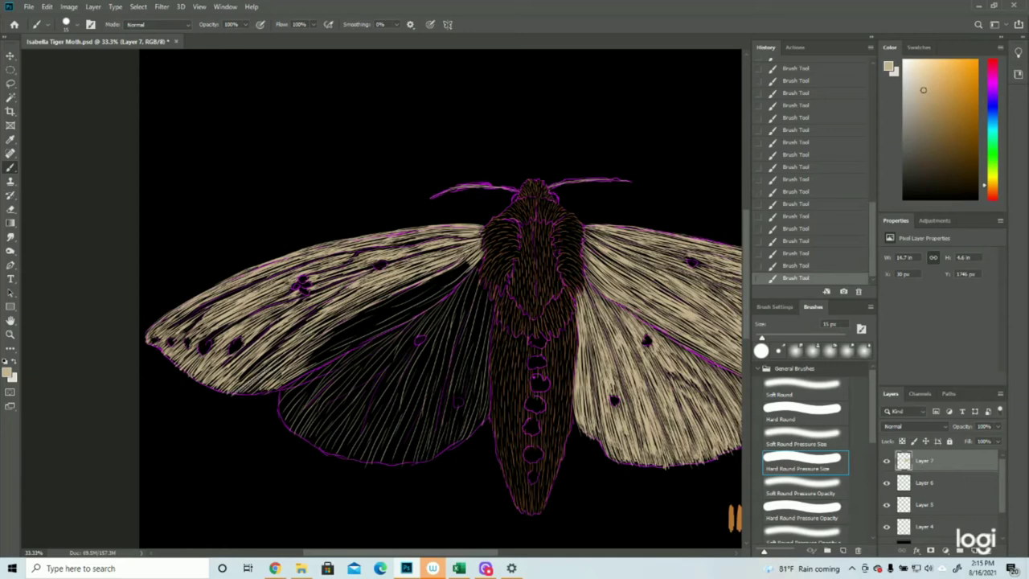
Step: Paint long beige strokes from the left forewing's base along both sides of the dark gap above the hindwing
left_click_drag(479, 253, 416, 310)
left_click_drag(437, 296, 389, 327)
left_click_drag(441, 295, 401, 322)
left_click_drag(456, 275, 430, 290)
left_click_drag(474, 256, 336, 325)
left_click_drag(399, 294, 336, 324)
left_click_drag(393, 298, 373, 308)
left_click_drag(324, 334, 312, 343)
Step: Paint beige strokes along the left forewing's lower border where it overlaps the hindwing
left_click_drag(362, 312, 289, 364)
left_click_drag(336, 340, 288, 381)
left_click_drag(349, 347, 288, 384)
left_click_drag(396, 325, 314, 369)
left_click_drag(391, 323, 323, 359)
left_click_drag(354, 341, 304, 367)
left_click_drag(373, 330, 310, 360)
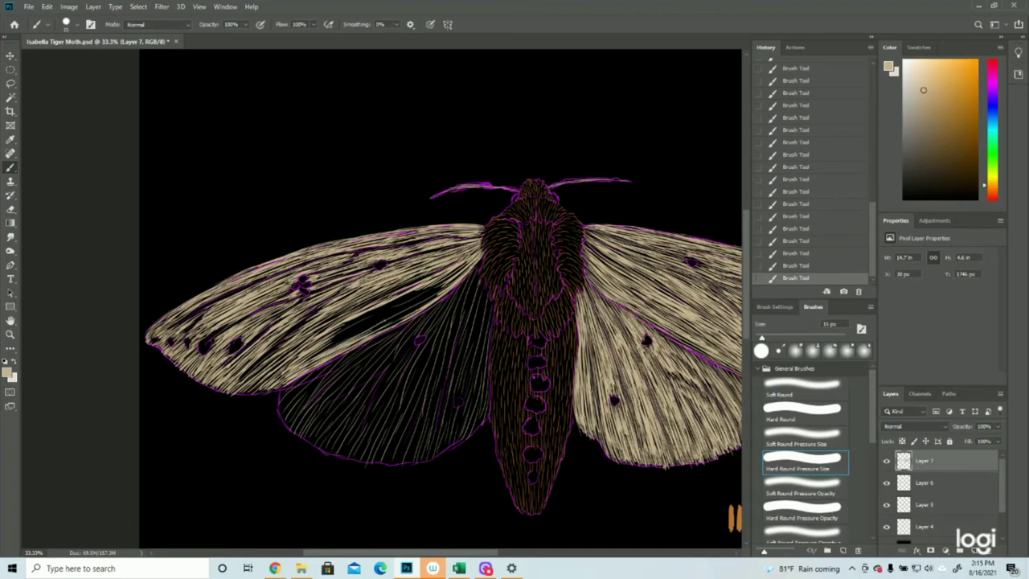
Step: Close the remaining dark gap in the left forewing's lower inner area with overlapping beige strokes
left_click_drag(447, 281, 374, 333)
left_click_drag(427, 301, 349, 341)
left_click_drag(445, 278, 370, 316)
left_click_drag(429, 295, 379, 318)
left_click_drag(452, 277, 378, 316)
left_click_drag(442, 283, 323, 340)
mouse_move(398, 307)
left_mouse_down()
mouse_move(315, 355)
mouse_move(341, 343)
left_mouse_up()
left_click_drag(378, 323, 323, 354)
left_click_drag(400, 314, 294, 369)
left_click_drag(354, 323, 321, 342)
left_click_drag(389, 302, 351, 325)
mouse_move(372, 313)
left_mouse_down()
mouse_move(338, 336)
mouse_move(315, 337)
mouse_move(344, 328)
mouse_move(306, 357)
left_mouse_up()
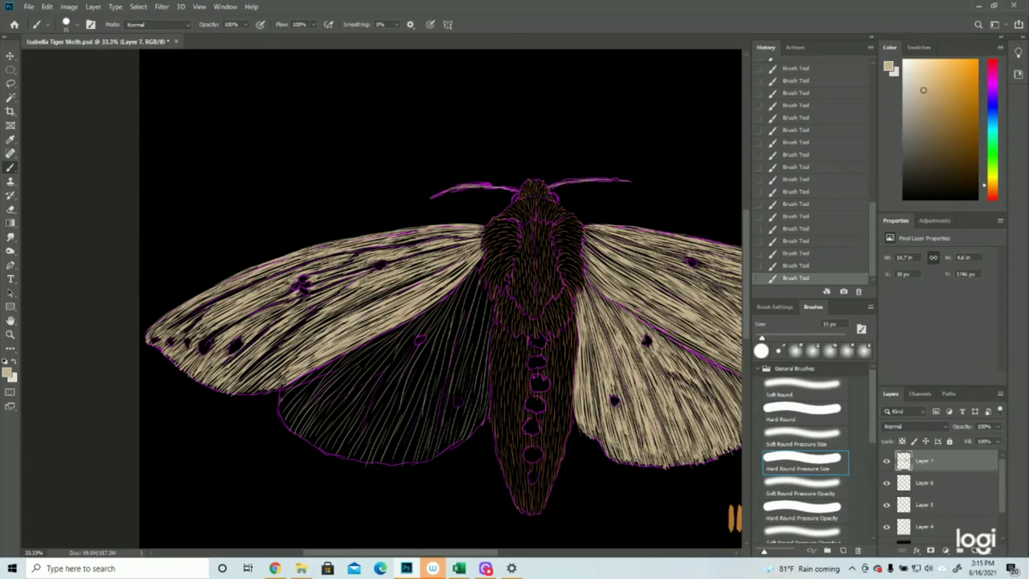
Step: Touch up the dark lines across the left forewing's middle with beige strokes from the base to the lower outer edge
left_click_drag(469, 247, 399, 273)
left_click_drag(420, 265, 371, 294)
left_click_drag(372, 291, 343, 298)
left_click_drag(362, 287, 269, 358)
left_click_drag(295, 340, 248, 378)
mouse_move(326, 317)
left_mouse_down()
mouse_move(283, 343)
mouse_move(243, 397)
left_mouse_up()
mouse_move(263, 375)
left_mouse_down()
mouse_move(242, 397)
mouse_move(239, 387)
left_mouse_up()
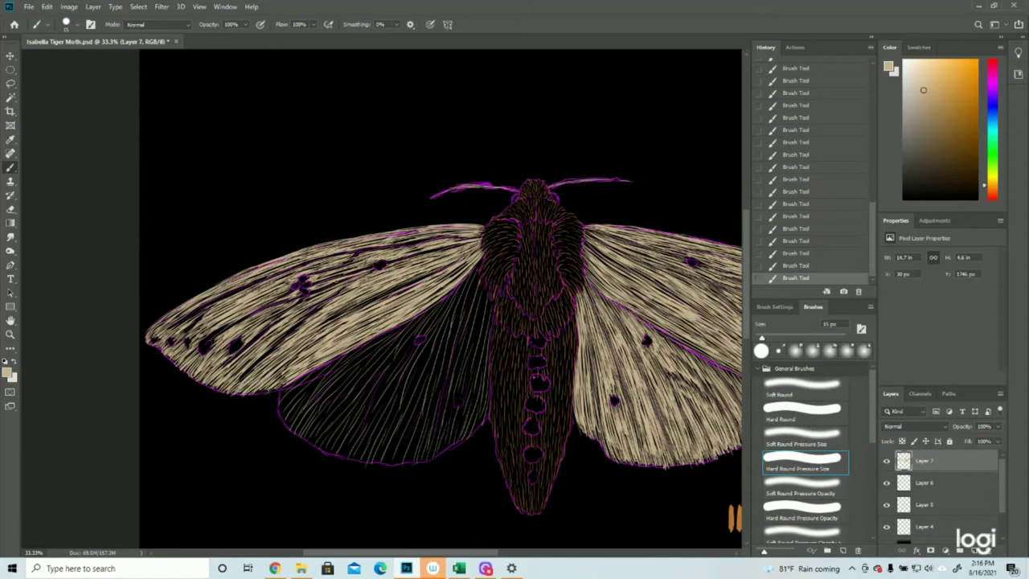
mouse_move(344, 283)
left_mouse_down()
mouse_move(295, 306)
mouse_move(213, 385)
left_mouse_up()
left_click_drag(285, 310, 243, 334)
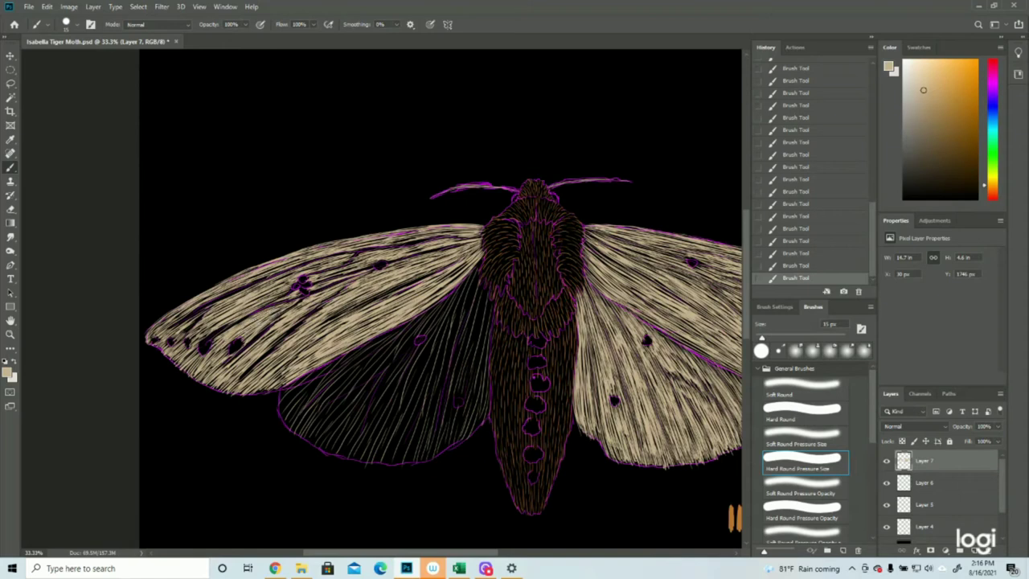
Step: Paint short beige strokes around the left forewing's outer dark spots and near its central spot cluster
left_click_drag(238, 324, 213, 340)
left_click_drag(246, 319, 213, 338)
left_click_drag(228, 324, 216, 330)
left_click_drag(199, 359, 189, 372)
mouse_move(260, 297)
left_mouse_down()
mouse_move(245, 304)
mouse_move(260, 296)
left_mouse_up()
mouse_move(293, 277)
left_mouse_down()
mouse_move(266, 290)
mouse_move(277, 280)
left_mouse_up()
left_click_drag(336, 259, 305, 269)
Step: Thicken the left forewing's upper area with beige strokes from the wing tip to the base
mouse_move(319, 266)
left_mouse_down()
mouse_move(287, 275)
mouse_move(297, 258)
left_mouse_up()
left_click_drag(243, 282, 288, 265)
left_click_drag(209, 292, 229, 283)
mouse_move(184, 311)
left_mouse_down()
mouse_move(215, 293)
mouse_move(201, 300)
left_mouse_up()
left_click_drag(163, 330, 182, 314)
left_click_drag(404, 253, 429, 245)
mouse_move(333, 274)
left_mouse_down()
mouse_move(368, 262)
mouse_move(339, 271)
mouse_move(353, 267)
left_mouse_up()
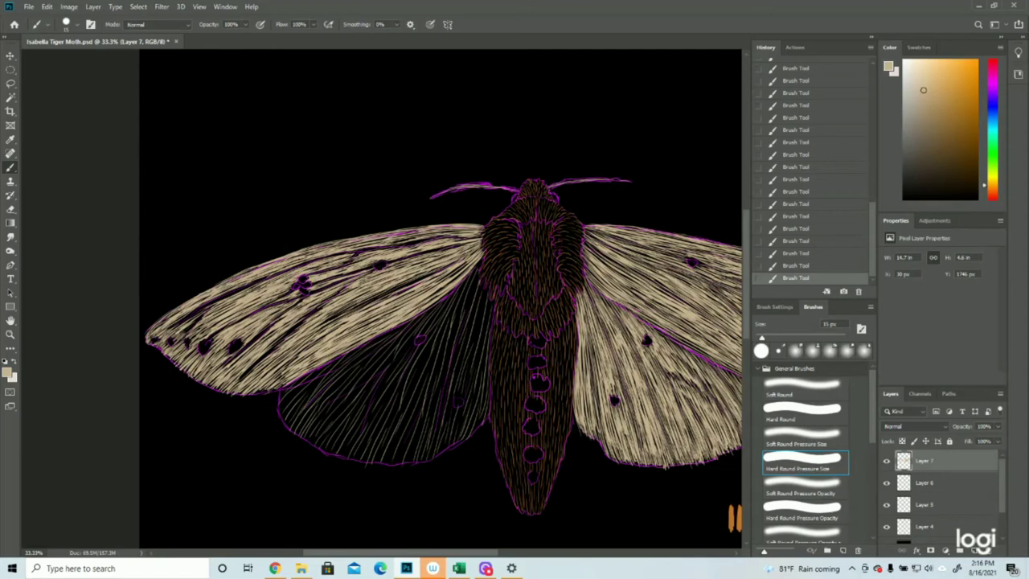
left_click_drag(429, 236, 458, 229)
mouse_move(400, 239)
left_mouse_down()
mouse_move(433, 234)
mouse_move(415, 237)
left_mouse_up()
left_click(798, 266)
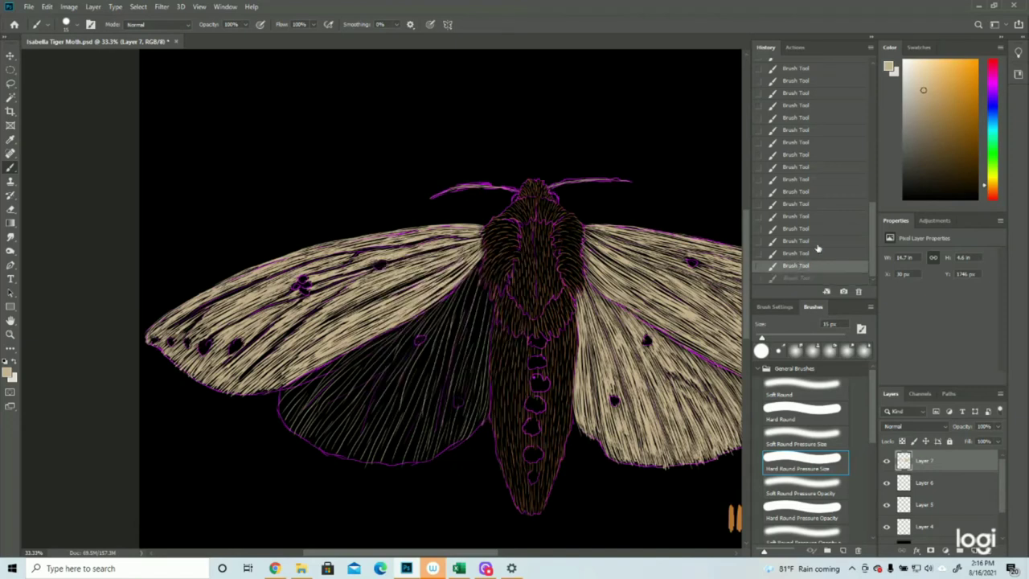
key("ctrl+shift+z")
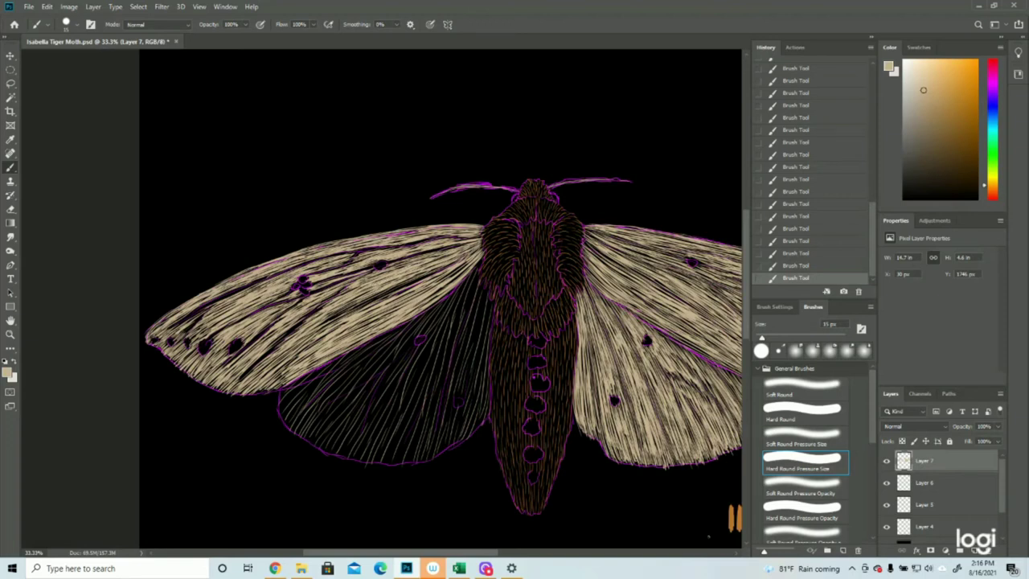
Step: Hide the Layer 4 sketch and paint long beige strokes through the left forewing's inner middle area
left_click(887, 527)
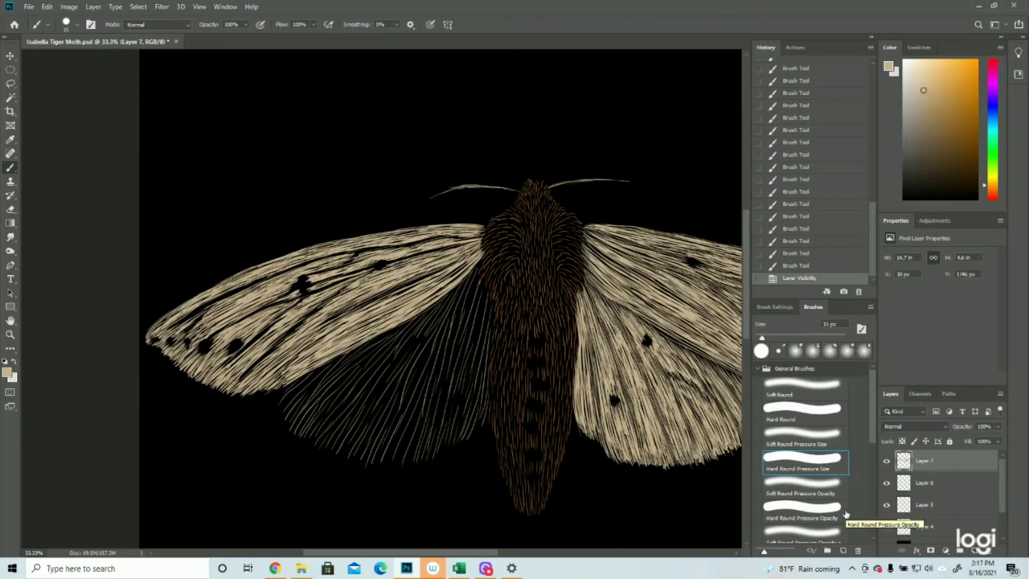
mouse_move(423, 282)
left_mouse_down()
mouse_move(389, 300)
mouse_move(401, 293)
left_mouse_up()
left_click_drag(438, 272, 358, 310)
left_click_drag(408, 283, 370, 302)
mouse_move(384, 293)
left_mouse_down()
mouse_move(324, 324)
mouse_move(331, 319)
left_mouse_up()
left_click_drag(394, 289, 353, 309)
left_click_drag(420, 279, 328, 319)
left_click_drag(378, 296, 338, 316)
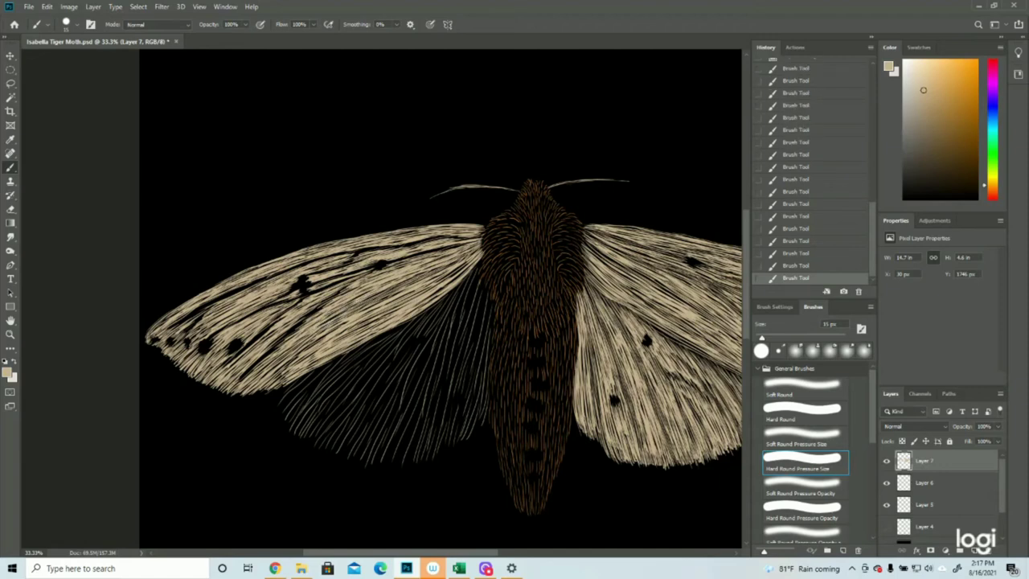
Step: Add beige strokes at the left forewing's inner lower edge and over the dark streak above its inner spot
left_click_drag(433, 287, 468, 263)
left_click_drag(424, 300, 466, 269)
left_click_drag(423, 306, 436, 297)
mouse_move(458, 240)
left_mouse_down()
mouse_move(482, 235)
mouse_move(448, 235)
left_mouse_up()
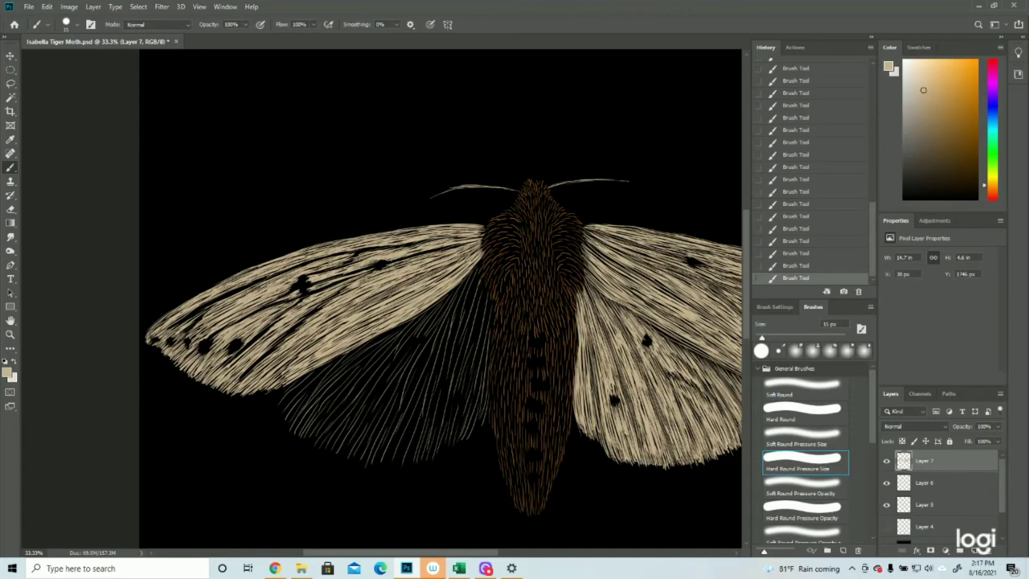
left_click_drag(447, 240, 467, 236)
mouse_move(404, 247)
left_mouse_down()
mouse_move(429, 239)
mouse_move(361, 251)
left_mouse_up()
left_click_drag(344, 262, 366, 260)
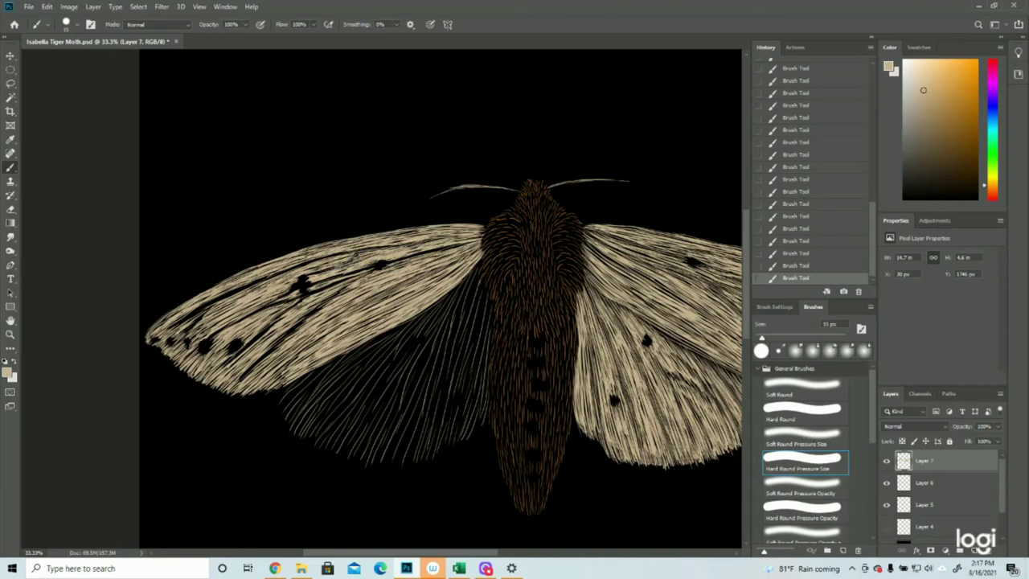
Step: Cover the dark streak above the left forewing's central spot cluster with beige strokes out to the wing tip
left_click_drag(301, 278, 341, 253)
left_click_drag(302, 266, 342, 252)
left_click_drag(287, 272, 309, 262)
mouse_move(246, 289)
left_mouse_down()
mouse_move(299, 265)
mouse_move(273, 273)
left_mouse_up()
mouse_move(196, 311)
left_mouse_down()
mouse_move(250, 284)
mouse_move(237, 292)
left_mouse_up()
left_click_drag(168, 329, 223, 298)
mouse_move(198, 312)
left_mouse_down()
mouse_move(175, 330)
mouse_move(193, 323)
mouse_move(185, 334)
mouse_move(196, 314)
left_mouse_up()
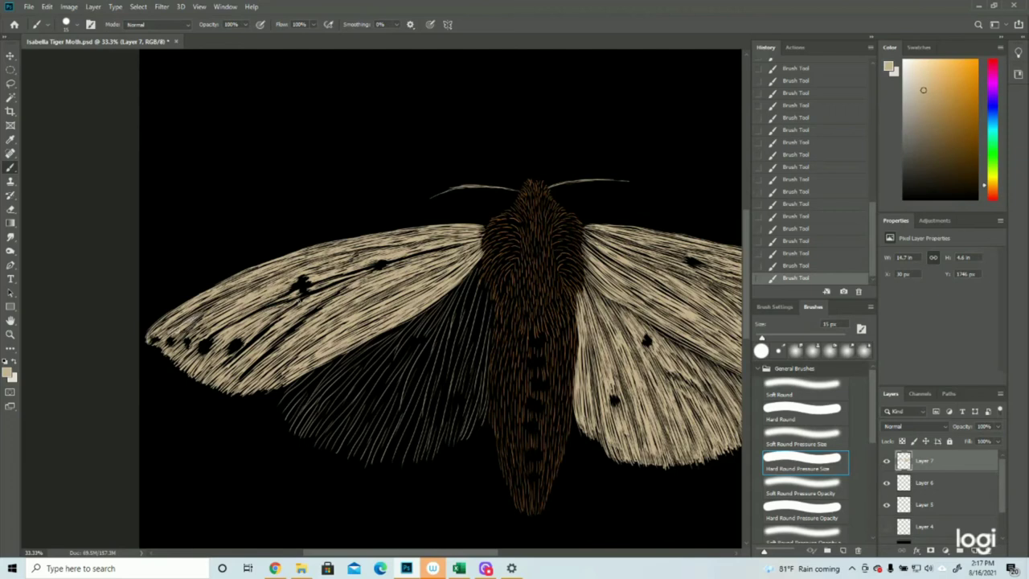
Step: Fill the dark lines joining the left forewing's inner spot, central cluster and outer spots with beige strokes
mouse_move(294, 291)
left_mouse_down()
mouse_move(253, 311)
mouse_move(296, 299)
mouse_move(259, 311)
mouse_move(287, 300)
left_mouse_up()
mouse_move(252, 313)
left_mouse_down()
mouse_move(287, 299)
mouse_move(238, 319)
left_mouse_up()
left_click_drag(226, 327, 256, 311)
left_click_drag(210, 338, 220, 330)
mouse_move(356, 273)
left_mouse_down()
mouse_move(372, 264)
mouse_move(352, 271)
left_mouse_up()
left_click_drag(311, 287, 358, 276)
mouse_move(323, 289)
left_mouse_down()
mouse_move(347, 278)
mouse_move(332, 283)
left_mouse_up()
left_click_drag(309, 295, 320, 290)
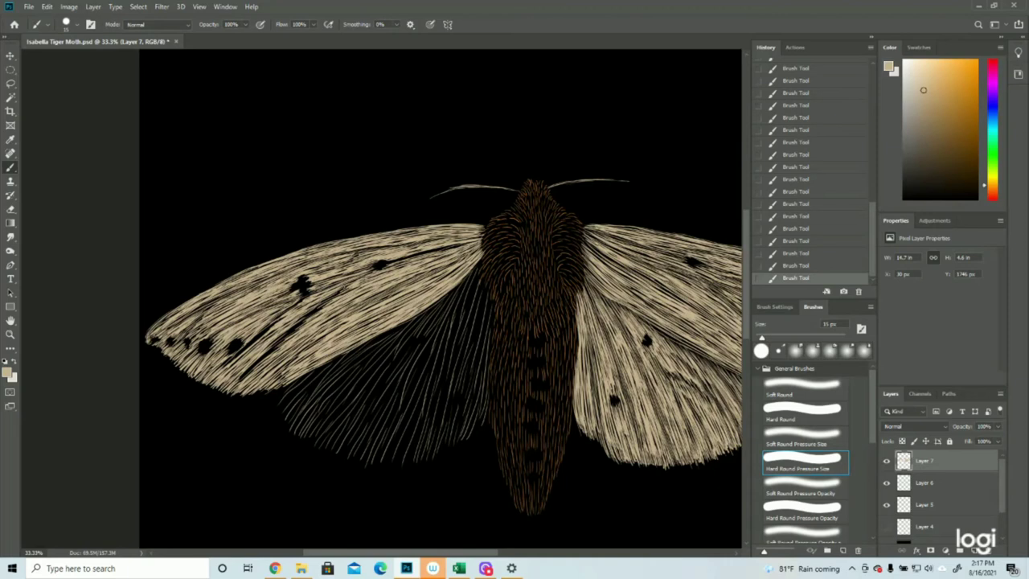
Step: Fill the remaining dark line from the left forewing's base to its lower outer edge with short beige strokes
left_click_drag(447, 249, 471, 242)
mouse_move(426, 252)
left_mouse_down()
mouse_move(458, 244)
mouse_move(423, 252)
left_mouse_up()
left_click_drag(387, 263, 408, 256)
left_click_drag(338, 290, 347, 287)
mouse_move(331, 296)
left_mouse_down()
mouse_move(343, 291)
mouse_move(327, 303)
left_mouse_up()
left_click_drag(299, 322, 327, 302)
mouse_move(303, 321)
left_mouse_down()
mouse_move(319, 308)
mouse_move(310, 313)
left_mouse_up()
mouse_move(276, 344)
left_mouse_down()
mouse_move(304, 320)
mouse_move(288, 333)
left_mouse_up()
mouse_move(259, 362)
left_mouse_down()
mouse_move(286, 340)
mouse_move(262, 360)
left_mouse_up()
left_click_drag(265, 359, 276, 348)
left_click_drag(240, 381, 261, 358)
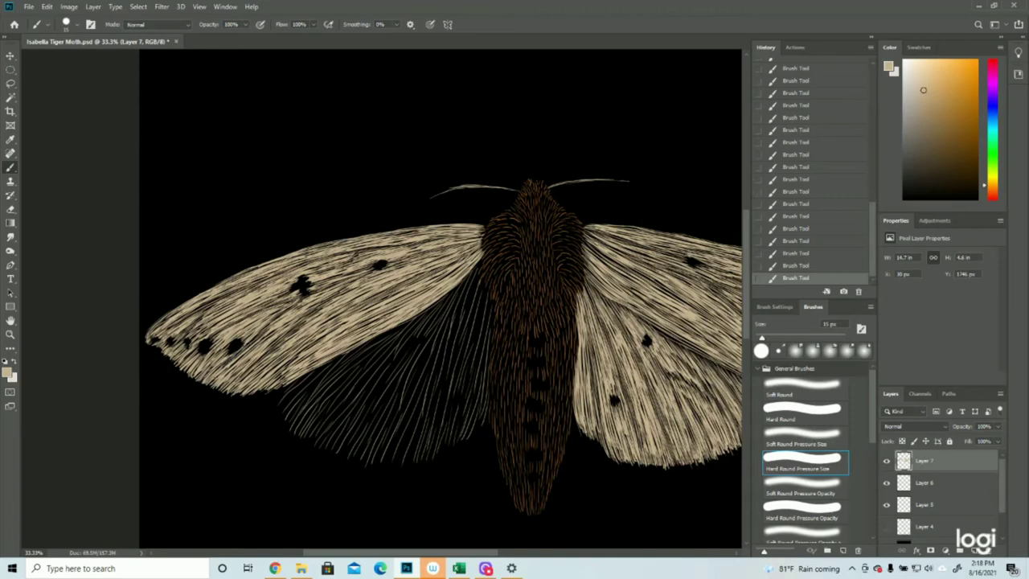
Step: Check the whole moth and add a beige stroke along the left forewing's upper edge near the base
left_click(10, 335)
left_click_drag(354, 346, 251, 336)
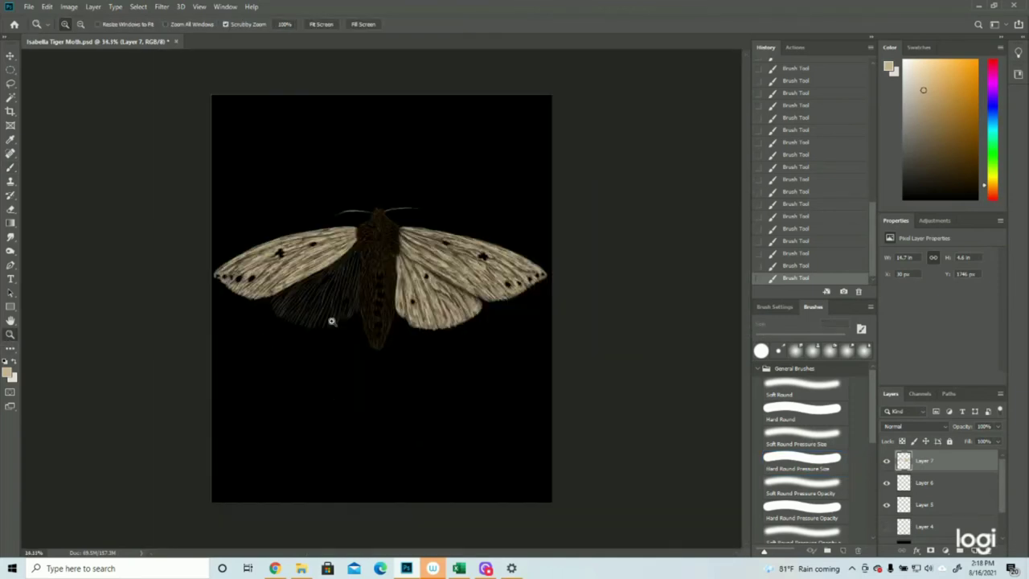
left_click(312, 193)
left_click(312, 193)
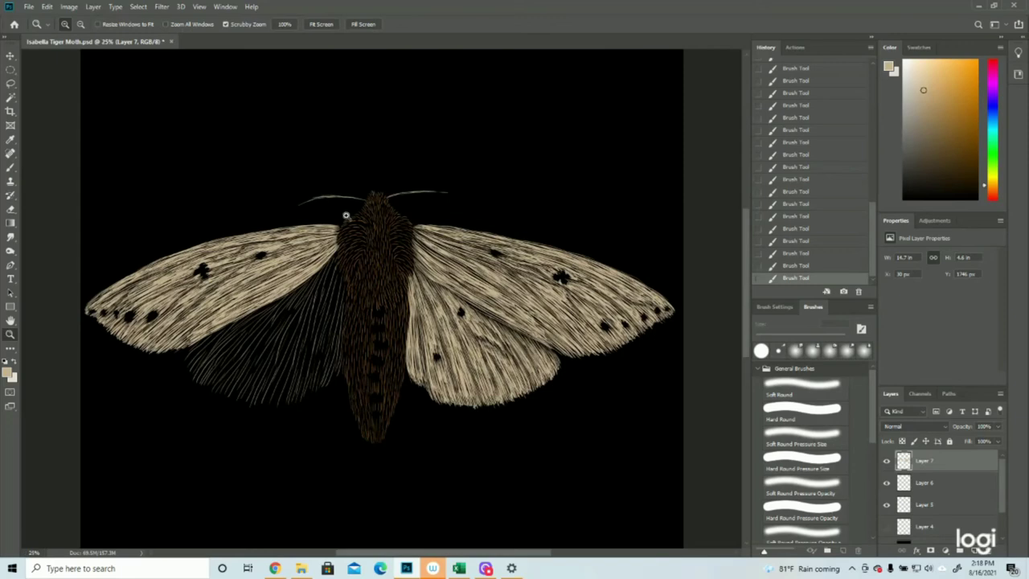
left_click(11, 168)
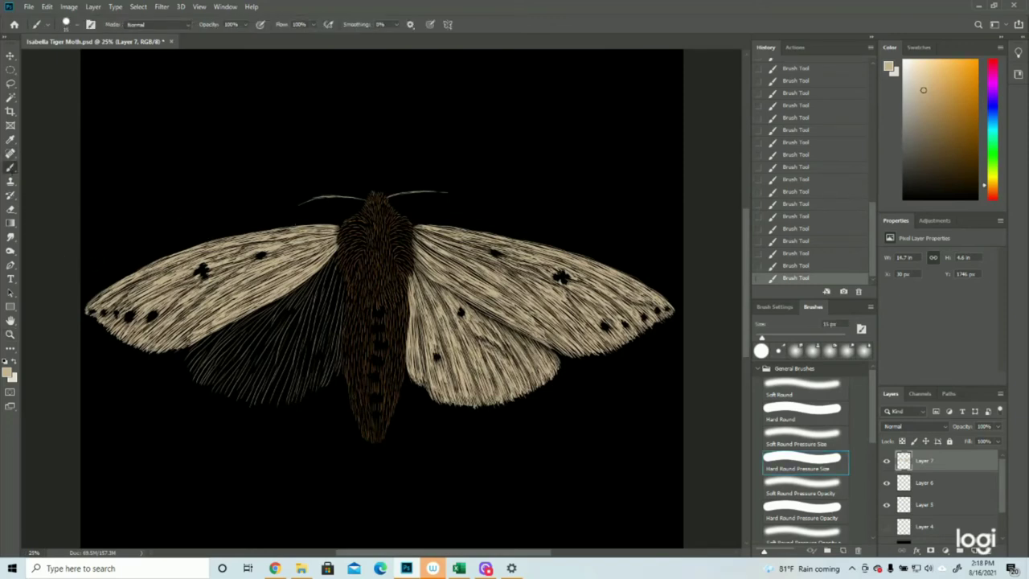
left_click_drag(292, 230, 262, 237)
left_click(11, 335)
left_click_drag(378, 328, 347, 329)
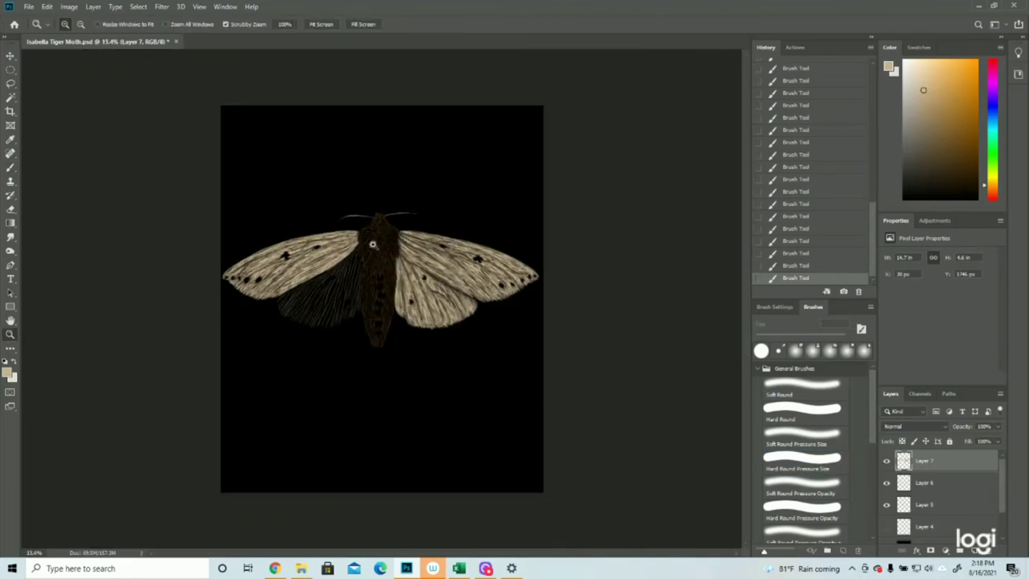
left_click(316, 202)
left_click(331, 206)
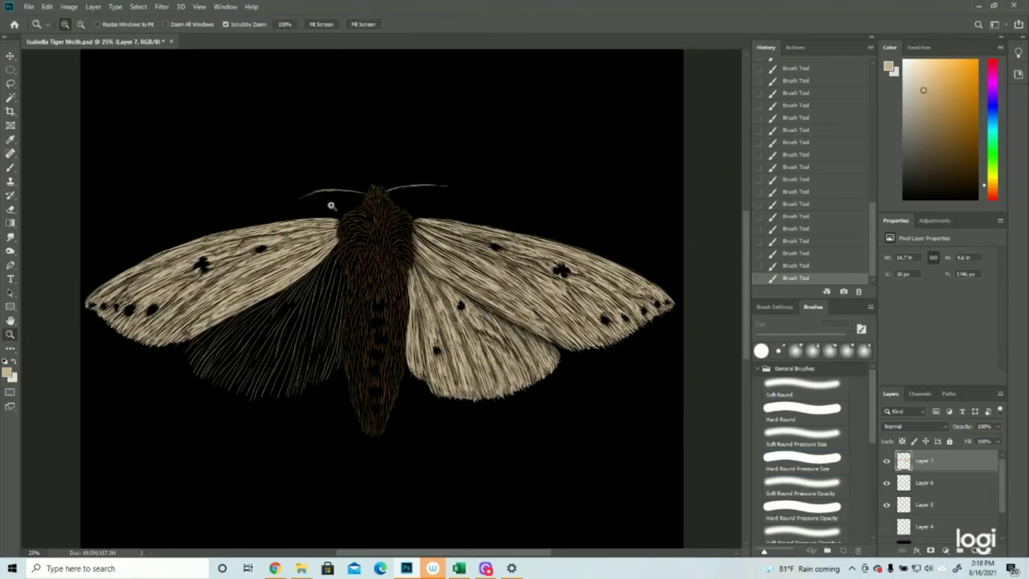
Step: Show the Layer 4 sketch and paint beige strokes along the left hindwing's inner edge beside the body
left_click(886, 528)
left_click(11, 166)
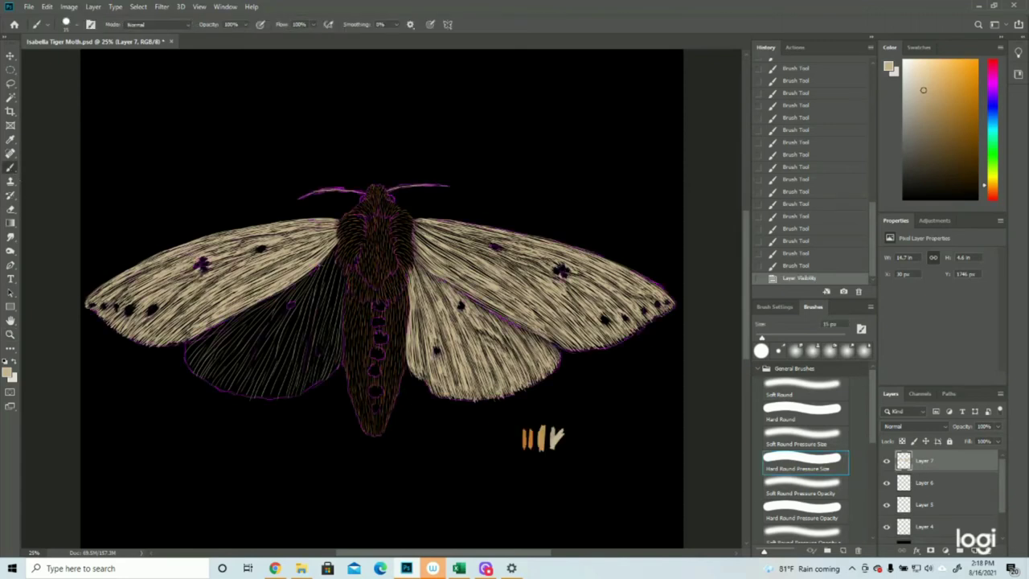
left_click_drag(341, 311, 339, 363)
left_click_drag(342, 331, 337, 368)
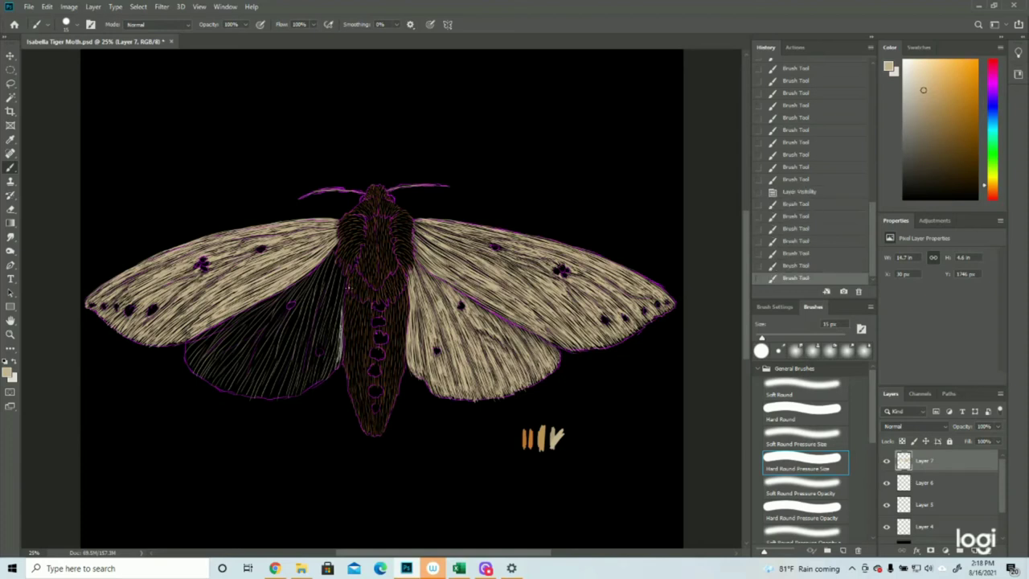
left_click_drag(336, 272, 334, 268)
left_click_drag(336, 271, 334, 262)
left_click_drag(335, 267, 333, 262)
left_click_drag(334, 265, 336, 279)
left_click_drag(341, 302, 335, 346)
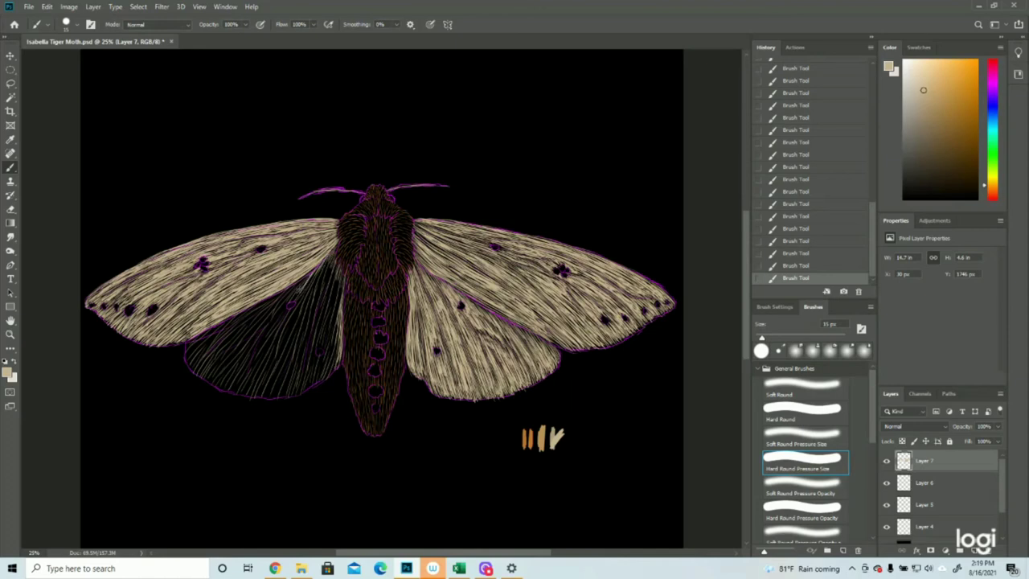
Step: Paint long beige strokes across the left hindwing from its base and upper border to the scalloped outer edge
mouse_move(292, 295)
left_mouse_down()
mouse_move(246, 342)
mouse_move(205, 363)
left_mouse_up()
left_click_drag(262, 304, 193, 375)
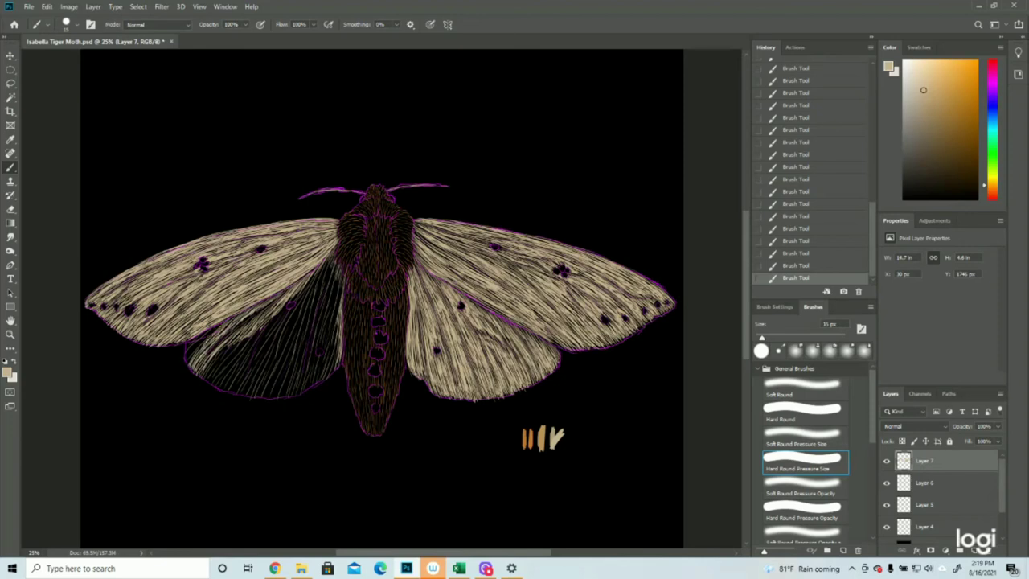
left_click_drag(256, 336, 214, 391)
mouse_move(329, 259)
left_mouse_down()
mouse_move(294, 312)
mouse_move(282, 397)
left_mouse_up()
mouse_move(289, 307)
left_mouse_down()
mouse_move(254, 382)
mouse_move(261, 396)
left_mouse_up()
mouse_move(335, 273)
left_mouse_down()
mouse_move(329, 352)
mouse_move(302, 385)
left_mouse_up()
left_click_drag(316, 355, 289, 397)
mouse_move(344, 327)
left_mouse_down()
mouse_move(317, 386)
mouse_move(323, 374)
left_mouse_up()
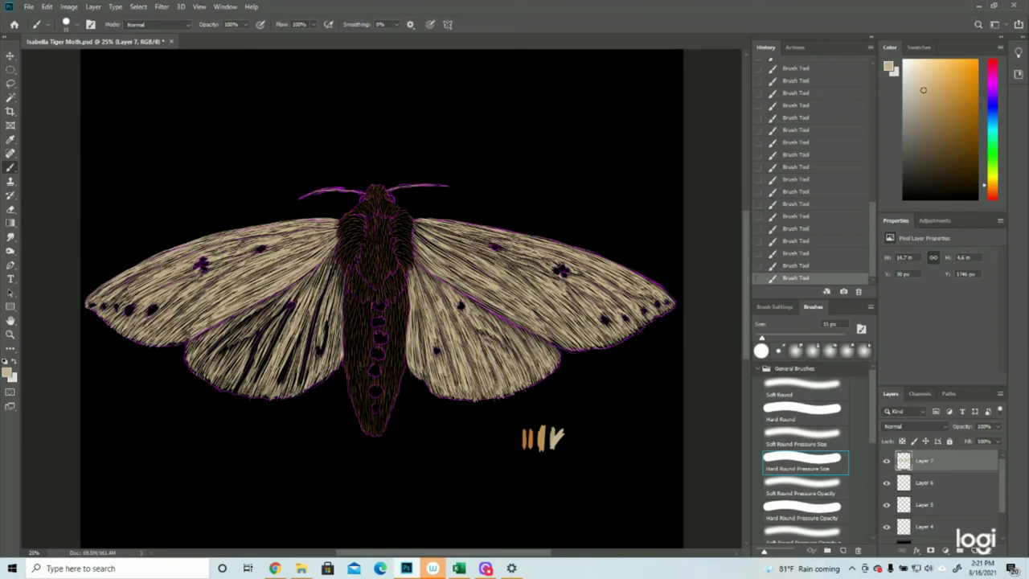
Step: Hide the Layer 4 sketch and touch up the right forewing's spot cluster and the left hindwing's dark upper gap
left_click(887, 527)
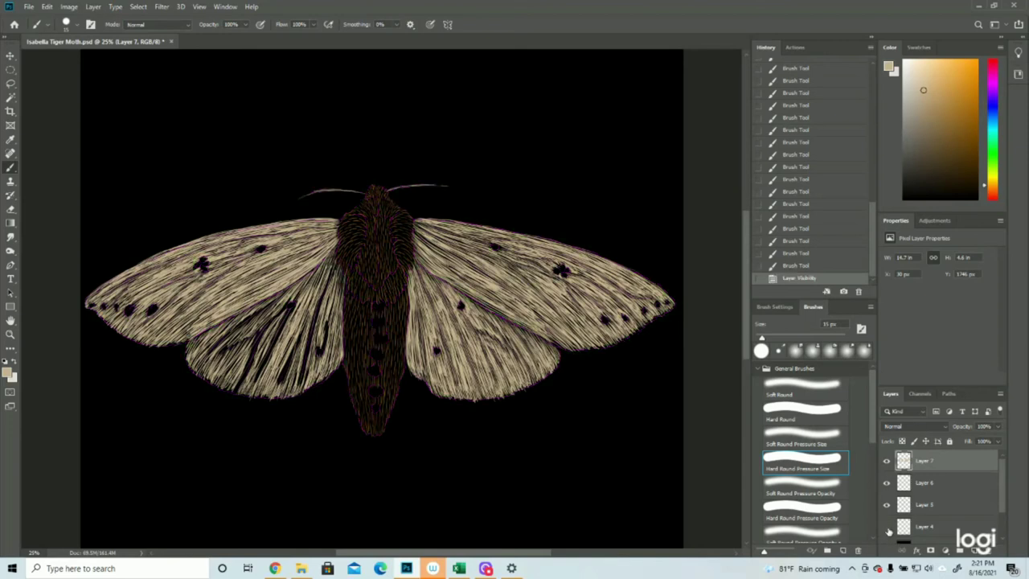
left_click(888, 528)
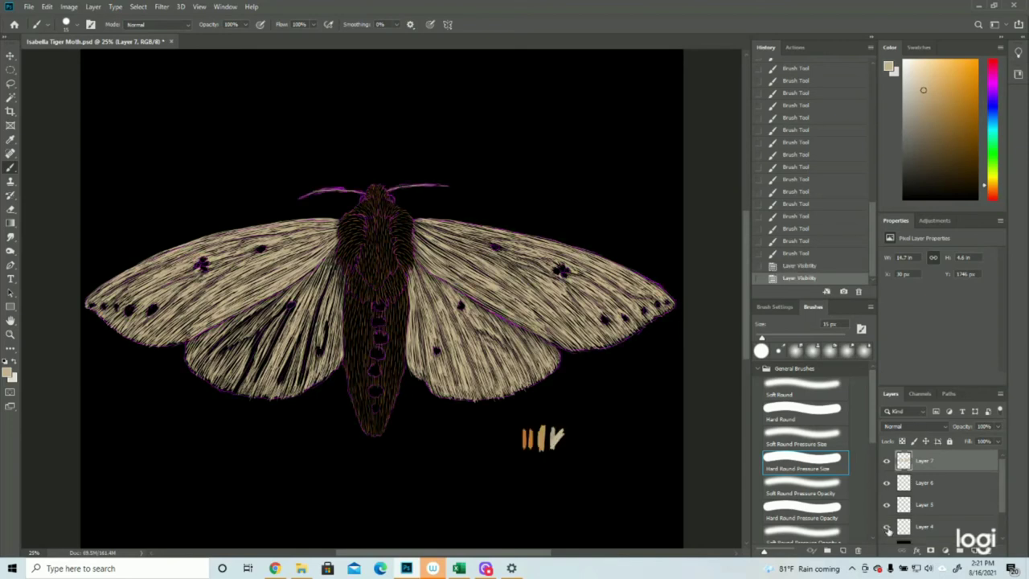
left_click(888, 528)
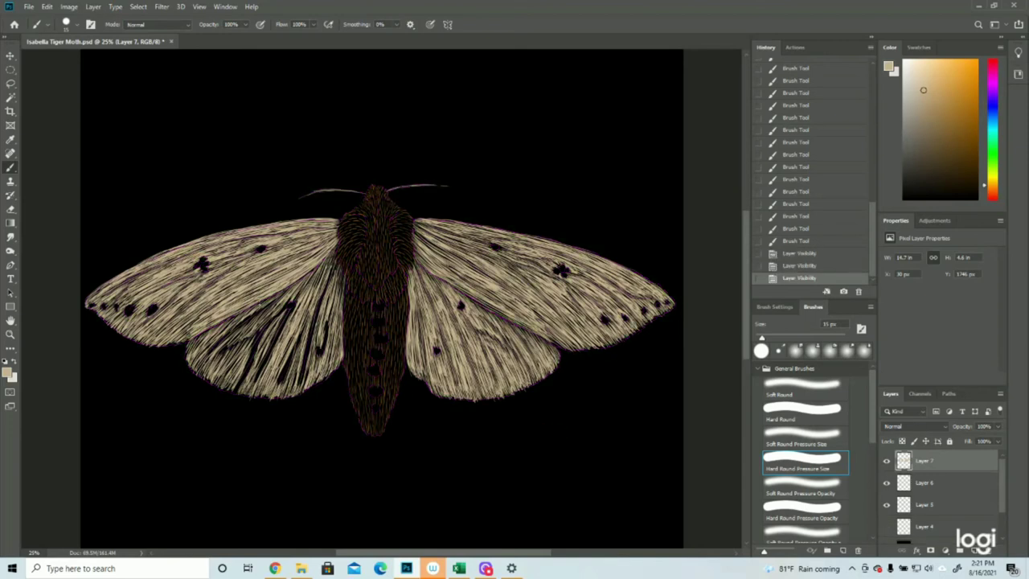
left_click_drag(561, 267, 569, 275)
left_click_drag(556, 269, 566, 277)
left_click_drag(267, 315, 257, 333)
left_click_drag(265, 317, 252, 333)
left_click_drag(265, 307, 246, 341)
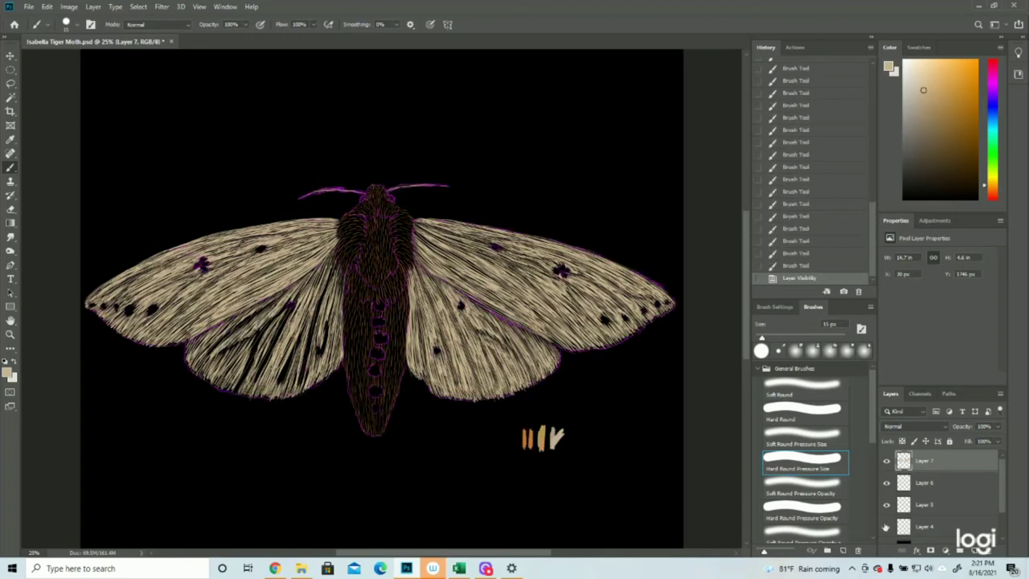
Step: Paint beige strokes over the left hindwing's middle gaps between its two spots and the outer edge
mouse_move(315, 306)
left_mouse_down()
mouse_move(330, 362)
mouse_move(316, 371)
left_mouse_up()
left_click_drag(304, 342, 290, 391)
mouse_move(302, 316)
left_mouse_down()
mouse_move(277, 392)
mouse_move(251, 378)
left_mouse_up()
left_click_drag(255, 323, 213, 381)
Step: With the Layer 4 sketch hidden, fill the left hindwing's outer half with beige strokes around its upper spot
left_click(887, 526)
left_click_drag(288, 306, 284, 314)
left_click_drag(290, 303, 281, 315)
left_click_drag(289, 307, 254, 342)
left_click_drag(260, 332, 238, 389)
left_click_drag(245, 375, 236, 393)
left_click_drag(250, 357, 237, 390)
left_click_drag(257, 330, 217, 358)
left_click_drag(272, 303, 210, 357)
Step: Close the dark gaps in the left hindwing's inner half with beige strokes, leaving the lower spot dark
left_click_drag(299, 293, 276, 346)
left_click_drag(281, 328, 254, 389)
left_click_drag(303, 325, 277, 388)
left_click_drag(320, 291, 301, 389)
left_click_drag(328, 323, 324, 352)
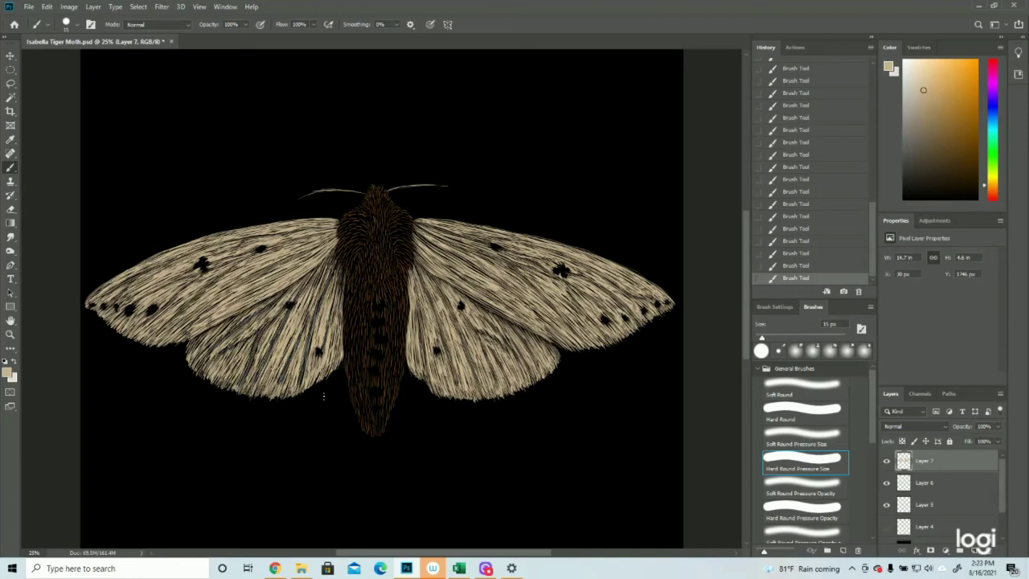
Step: Examine the beige coverage of all four wings on the whole canvas
left_click(16, 334)
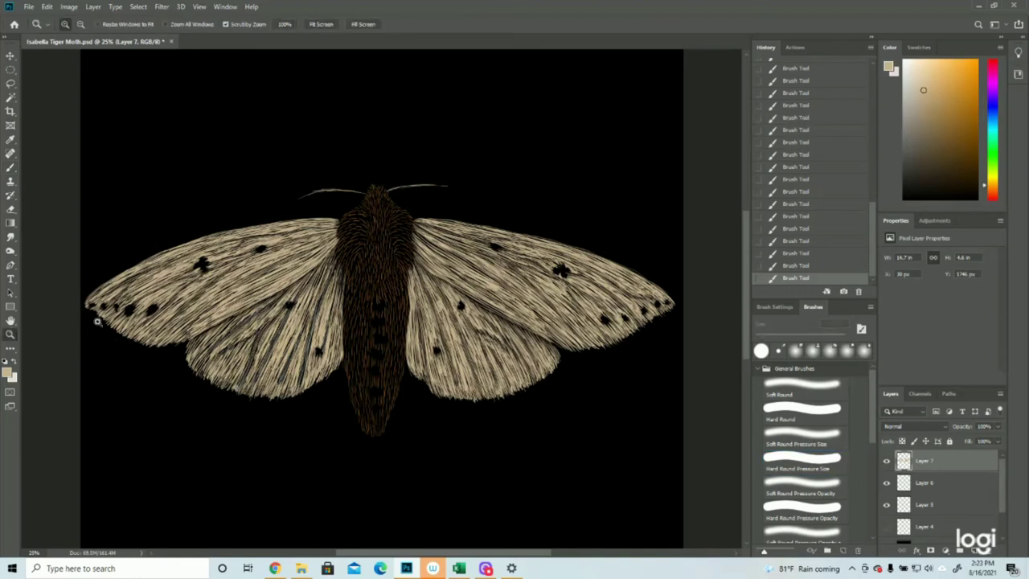
left_click(397, 312, "alt")
left_click(377, 285)
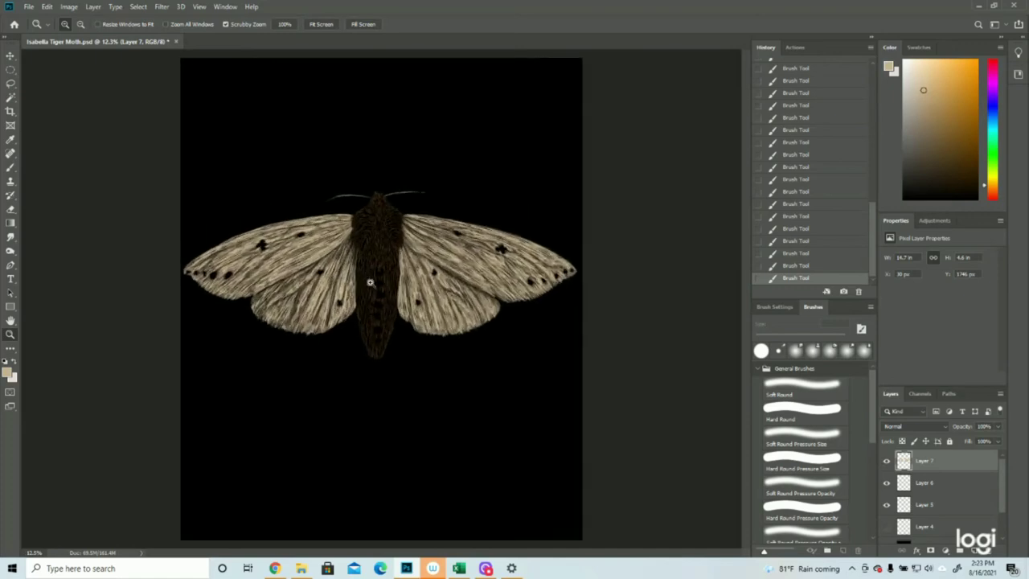
left_click(11, 167)
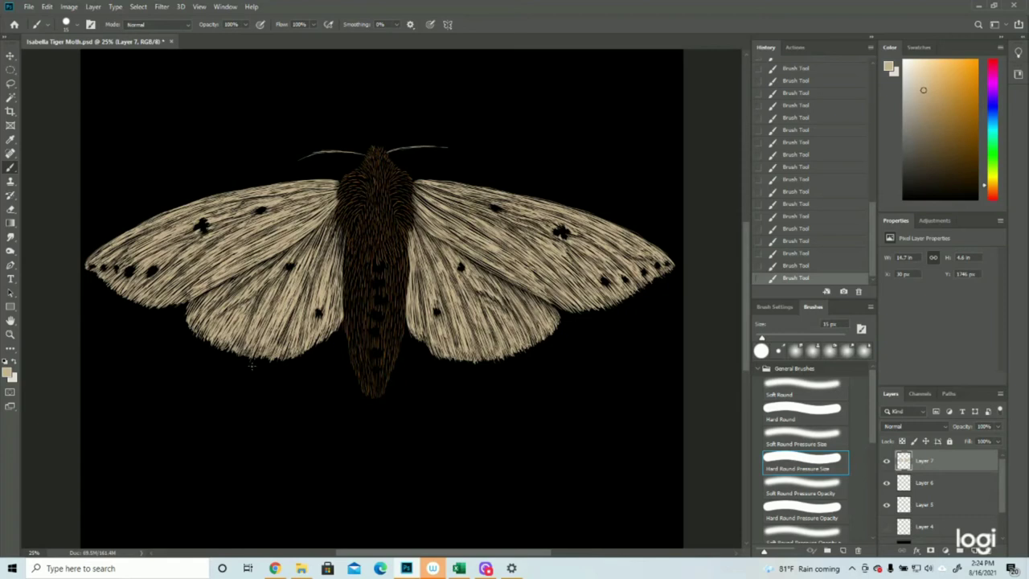
left_click(10, 333)
left_click_drag(392, 375, 356, 378)
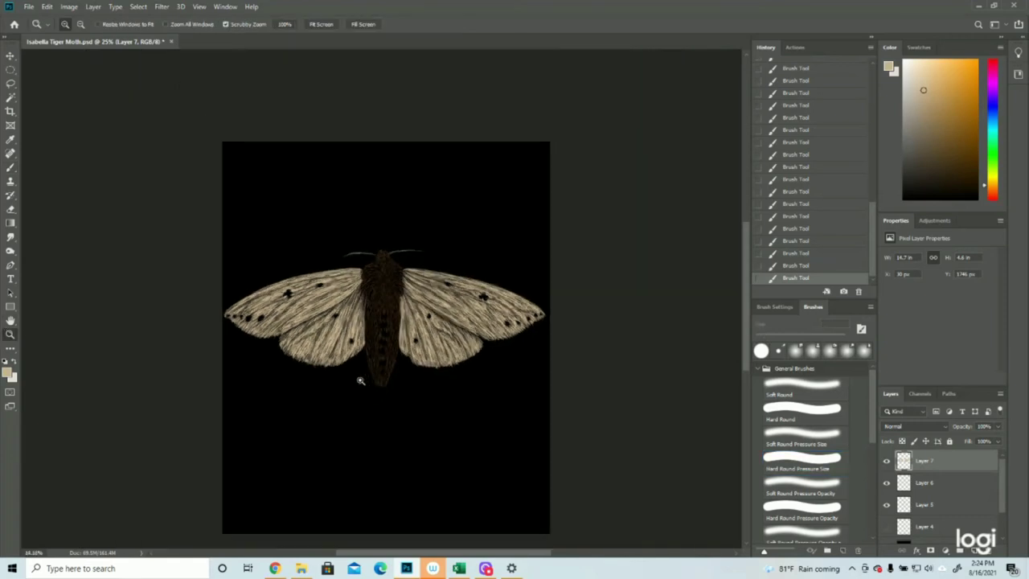
left_click(411, 147)
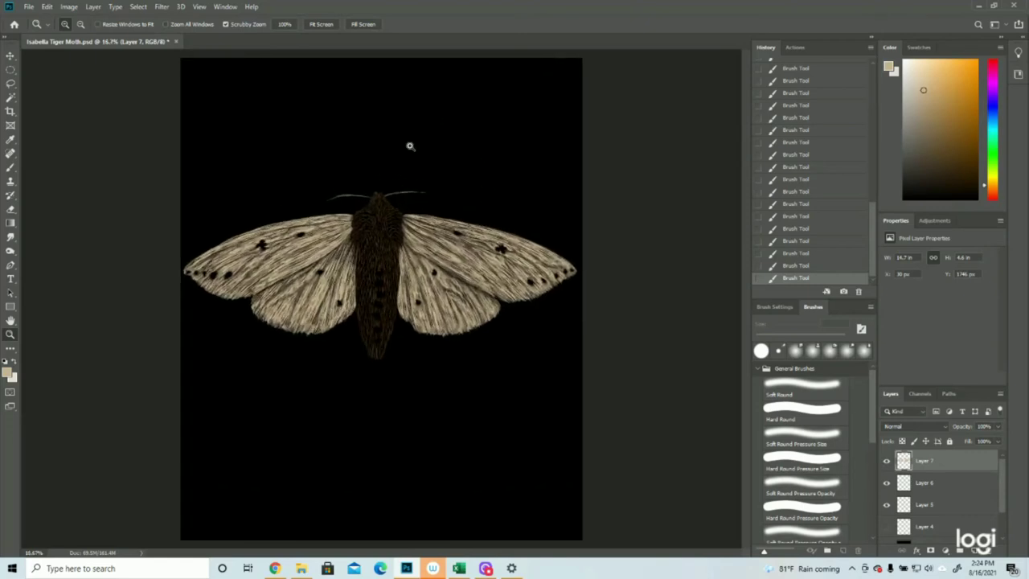
Step: Save the document and add a new layer above Layer 7
left_click(28, 6)
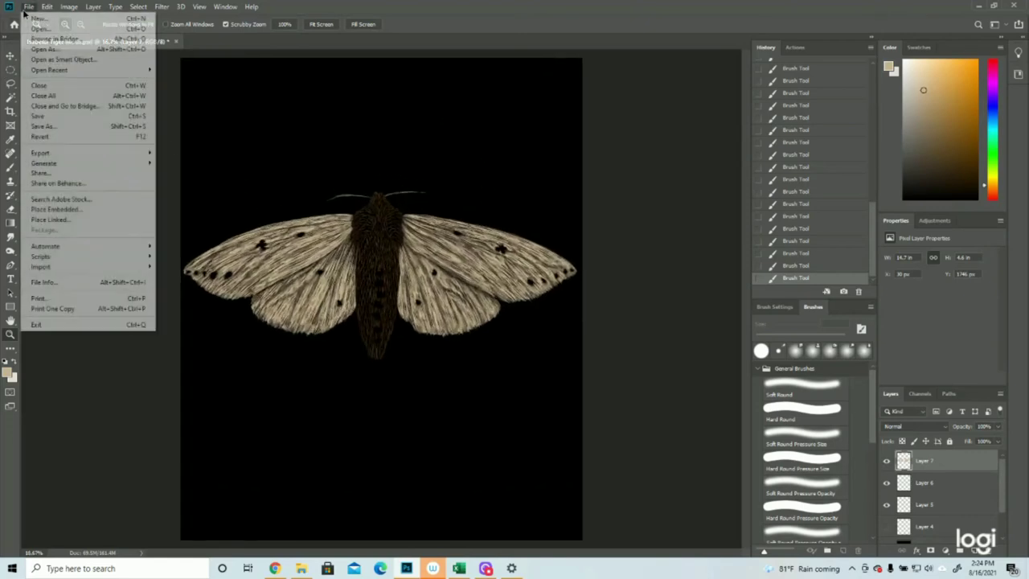
left_click(58, 119)
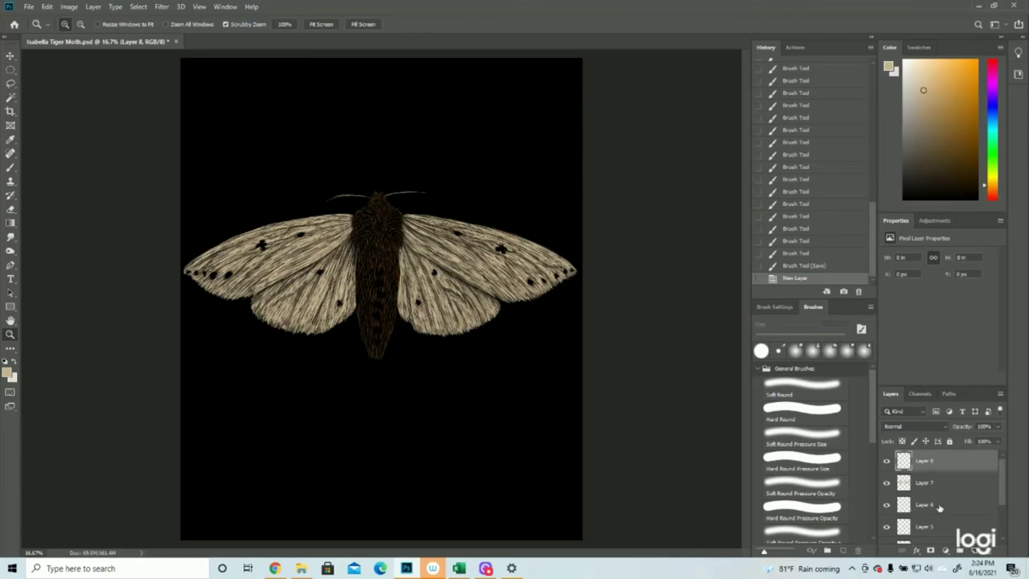
Step: Show Layer 4's sketch and swatches, and sample the second orange swatch as foreground colour bf7632
scroll(936, 508, "down", 1)
left_click(886, 527)
left_click(458, 295)
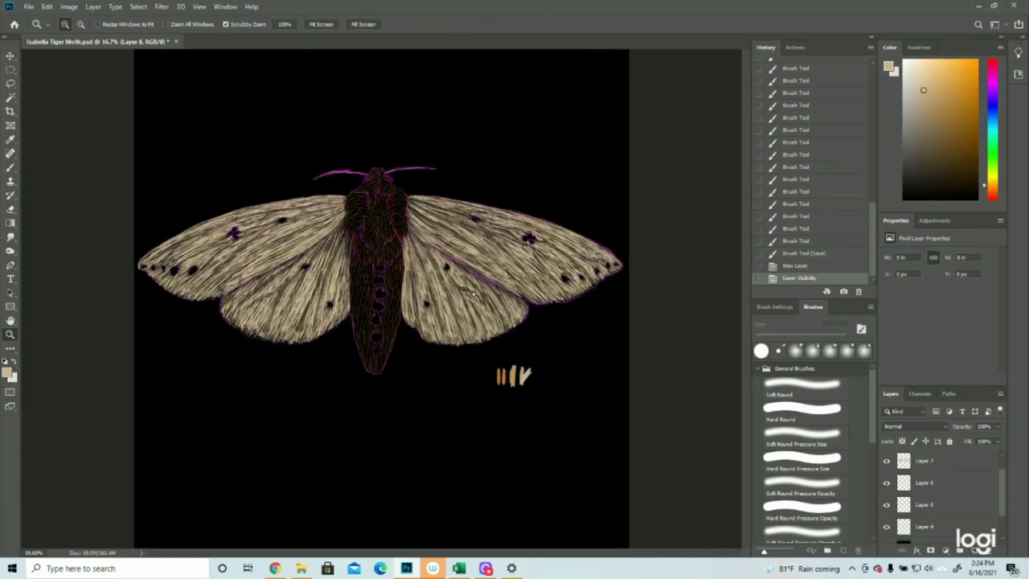
left_click(9, 375)
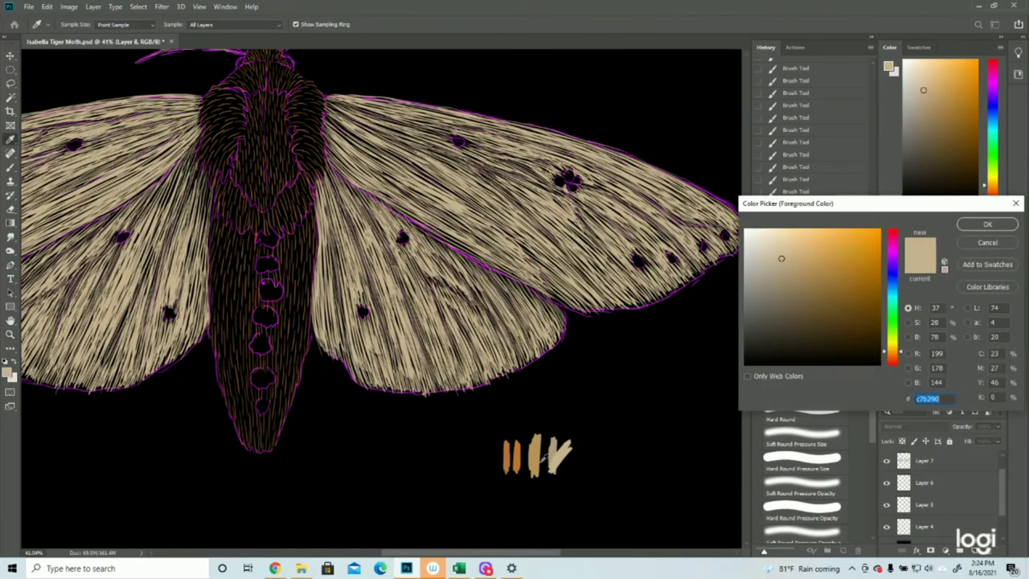
left_click(514, 454)
left_click(989, 224)
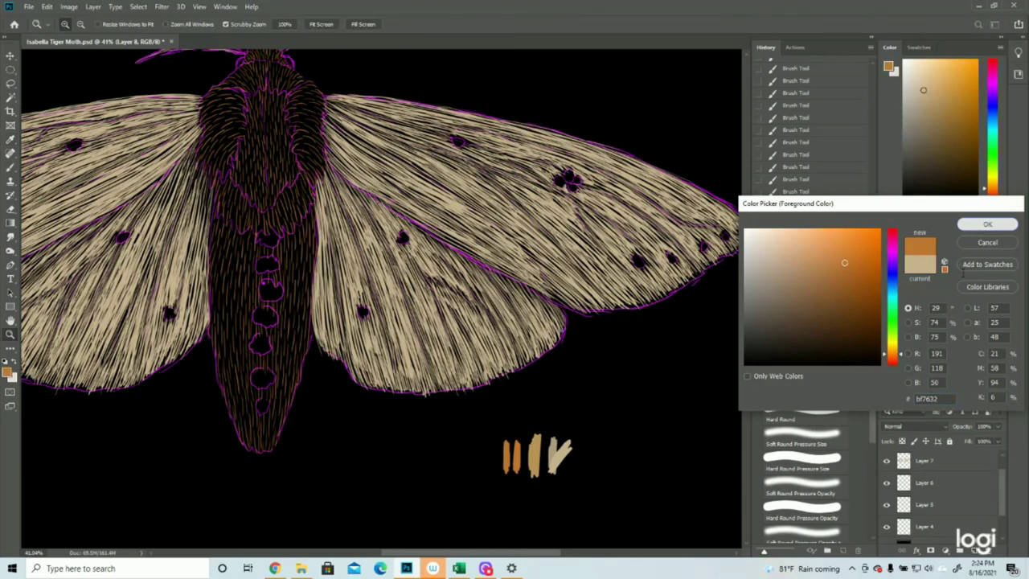
Step: Hide Layer 4's sketch and stroke short orange hairs along both edges of the moth's head with a 15 px hard round pressure-size brush
left_click(887, 528)
left_click_drag(524, 338, 489, 327)
left_click_drag(415, 213, 454, 214)
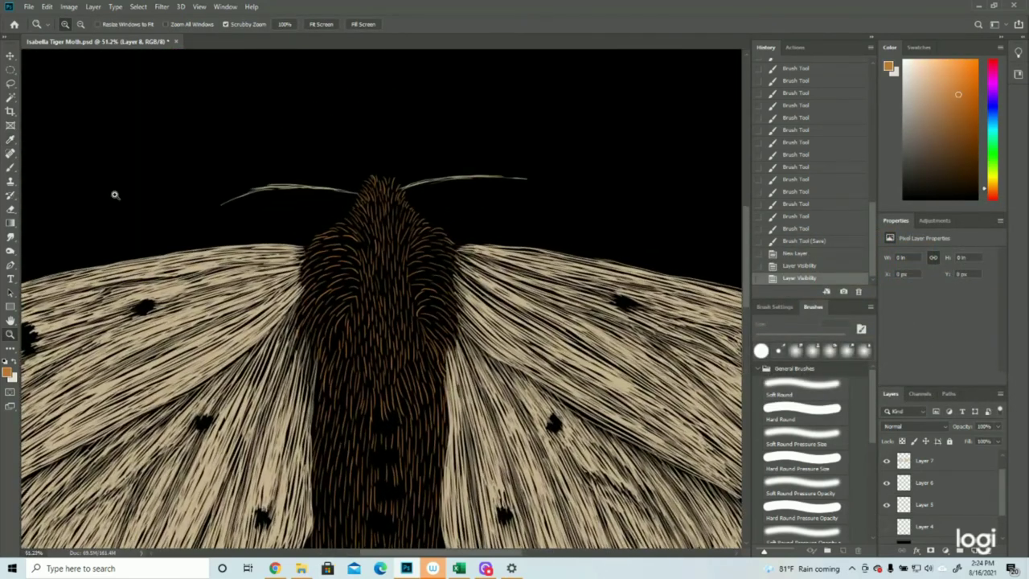
left_click(10, 167)
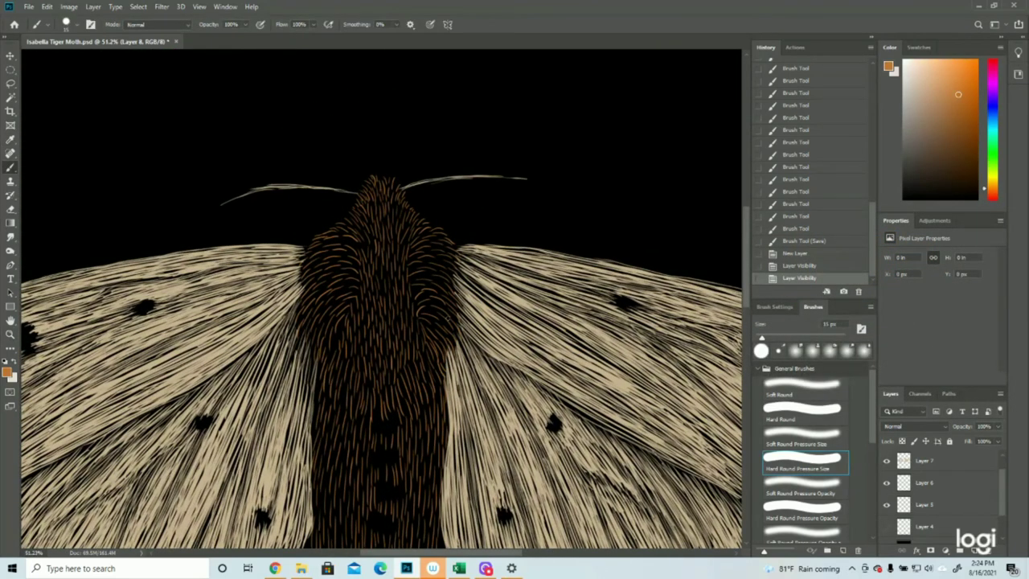
left_click_drag(413, 210, 408, 206)
left_click_drag(412, 210, 408, 202)
left_click_drag(410, 208, 407, 203)
left_click_drag(411, 208, 408, 203)
left_click_drag(411, 208, 395, 187)
mouse_move(398, 191)
left_mouse_down()
mouse_move(393, 183)
mouse_move(358, 201)
left_mouse_up()
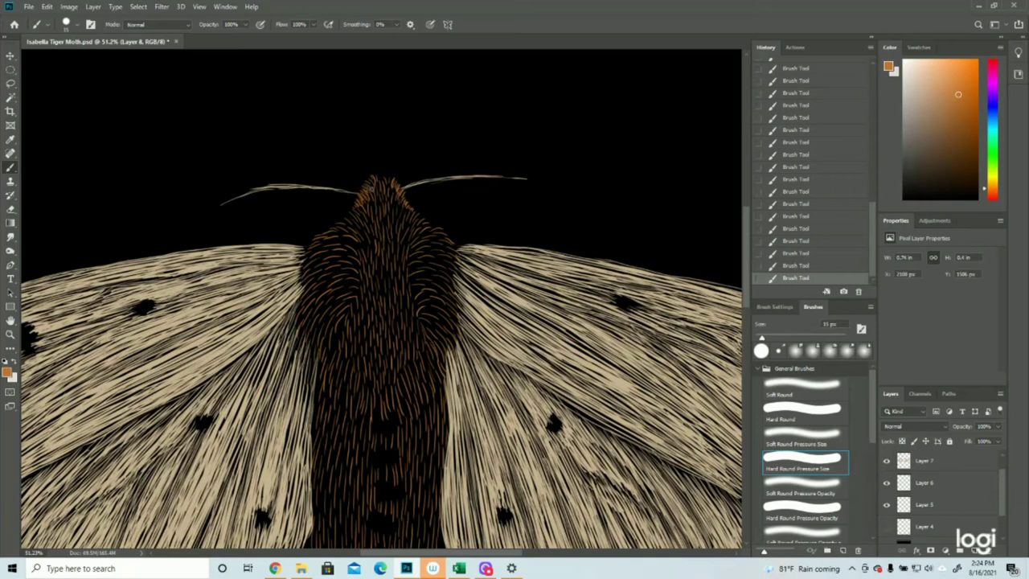
left_click_drag(375, 184, 376, 176)
Step: Fill the moth's head with dense short orange strokes, comparing the area with Layer 4's sketch and leaving that sketch hidden
left_click(886, 527)
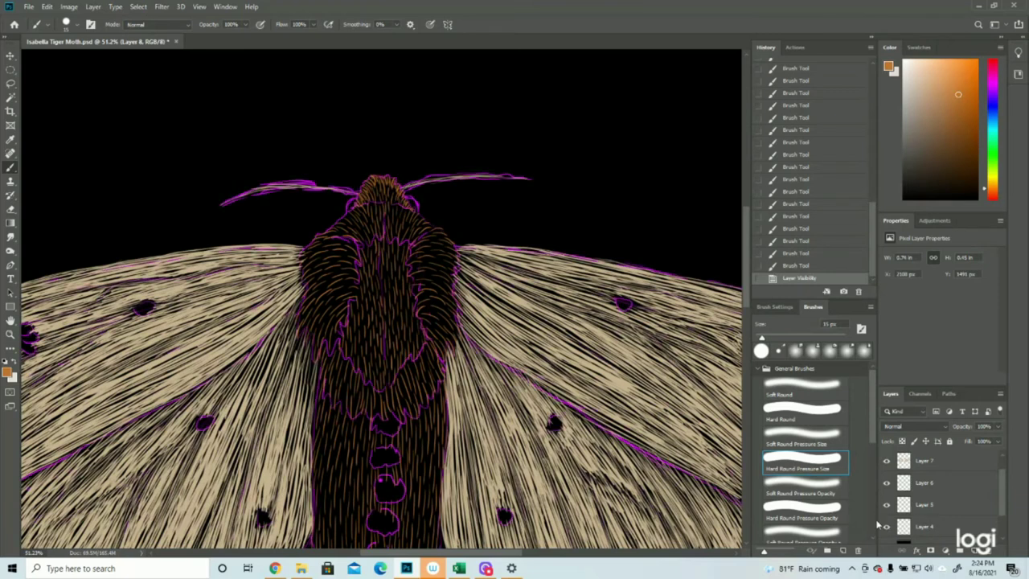
left_click(873, 525)
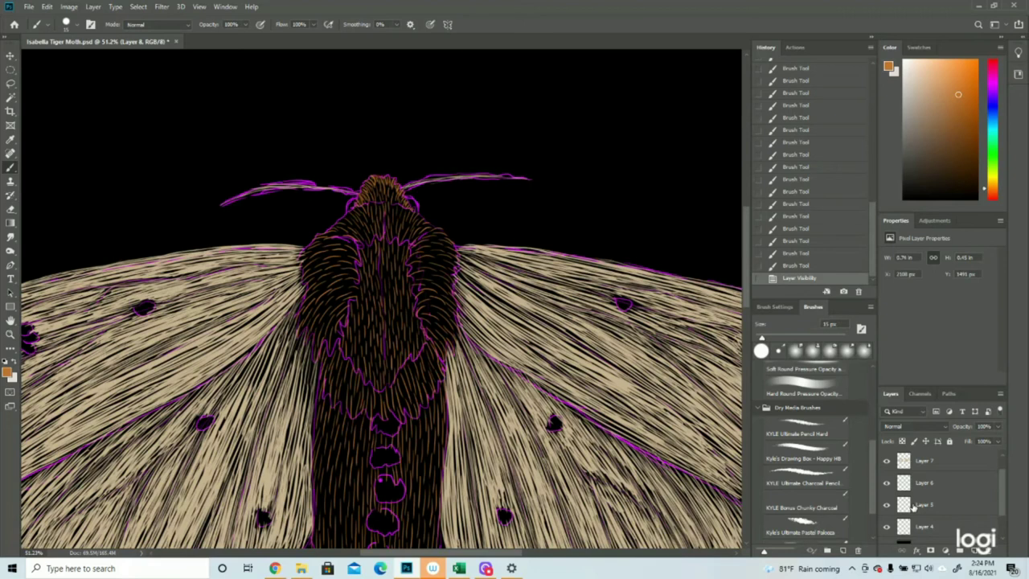
left_click(887, 528)
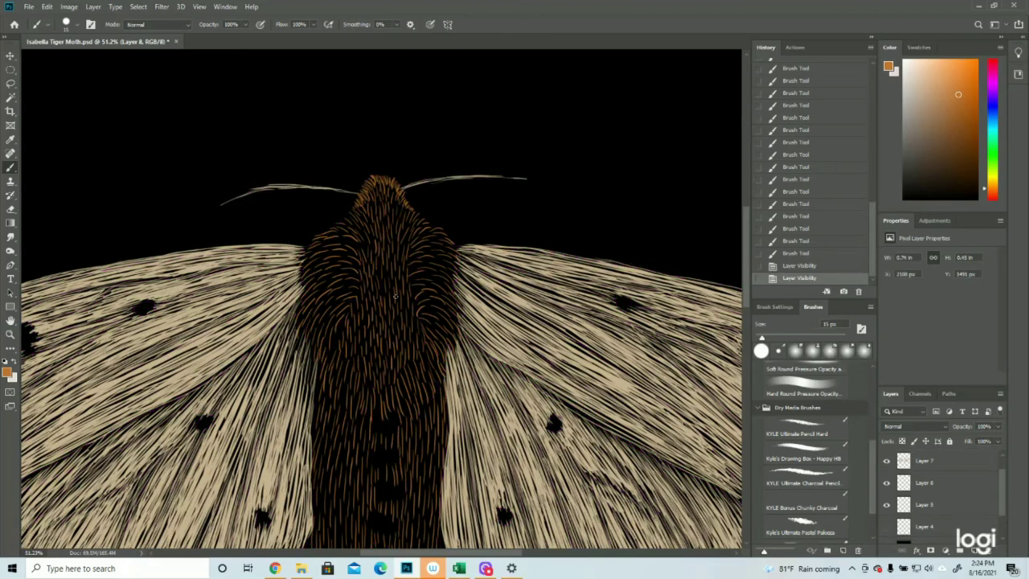
left_click_drag(386, 197, 392, 184)
left_click_drag(393, 200, 395, 189)
left_click_drag(398, 201, 395, 189)
left_click_drag(399, 204, 399, 193)
left_click_drag(405, 207, 401, 196)
left_click_drag(408, 209, 391, 188)
left_click_drag(392, 203, 387, 187)
left_click_drag(389, 203, 383, 178)
mouse_move(386, 202)
left_mouse_down()
mouse_move(381, 182)
mouse_move(368, 186)
left_mouse_up()
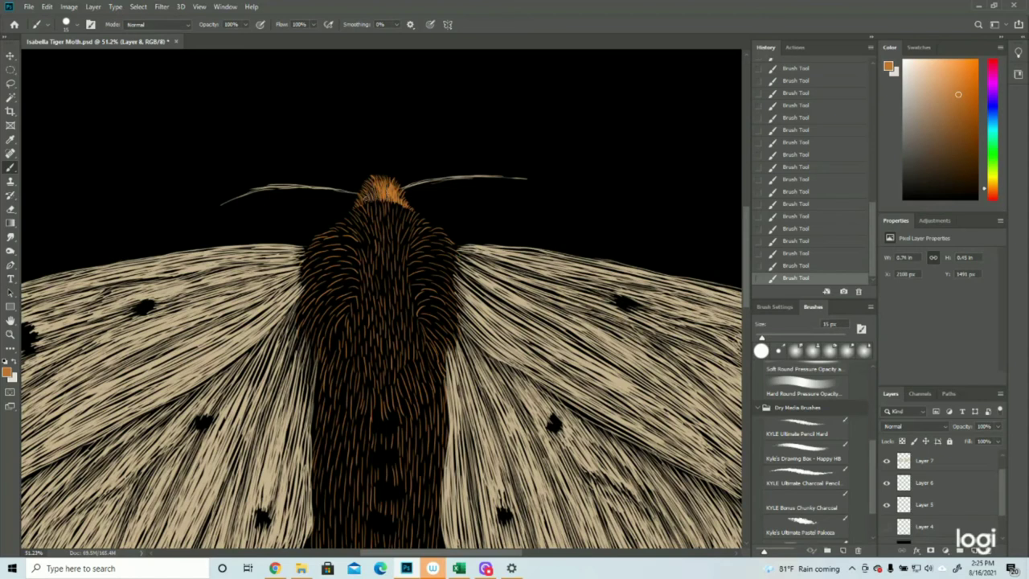
mouse_move(387, 187)
left_mouse_down()
mouse_move(385, 176)
mouse_move(367, 182)
left_mouse_up()
mouse_move(367, 200)
left_mouse_down()
mouse_move(364, 185)
mouse_move(375, 195)
mouse_move(401, 191)
mouse_move(396, 183)
left_mouse_up()
left_click_drag(401, 199, 398, 186)
left_click(887, 527)
left_click(887, 527)
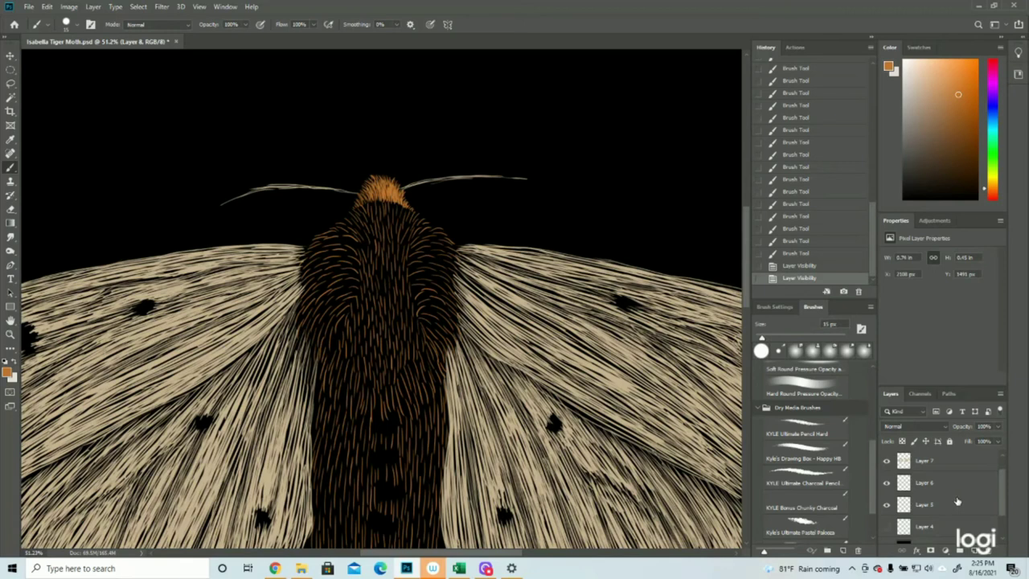
Step: Add a row of short orange strokes along the collar just beneath the head
scroll(959, 504, "up", 1)
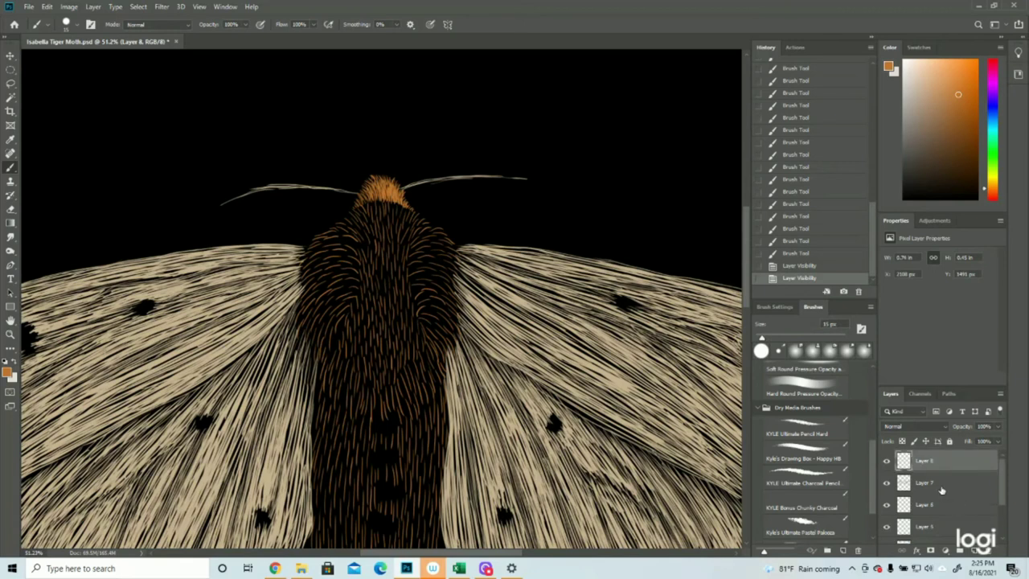
left_click_drag(386, 207, 392, 204)
left_click_drag(390, 208, 393, 205)
left_click_drag(393, 207, 394, 206)
left_click_drag(393, 208, 395, 205)
left_click_drag(392, 208, 397, 205)
left_click_drag(398, 209, 403, 206)
left_click_drag(405, 211, 410, 212)
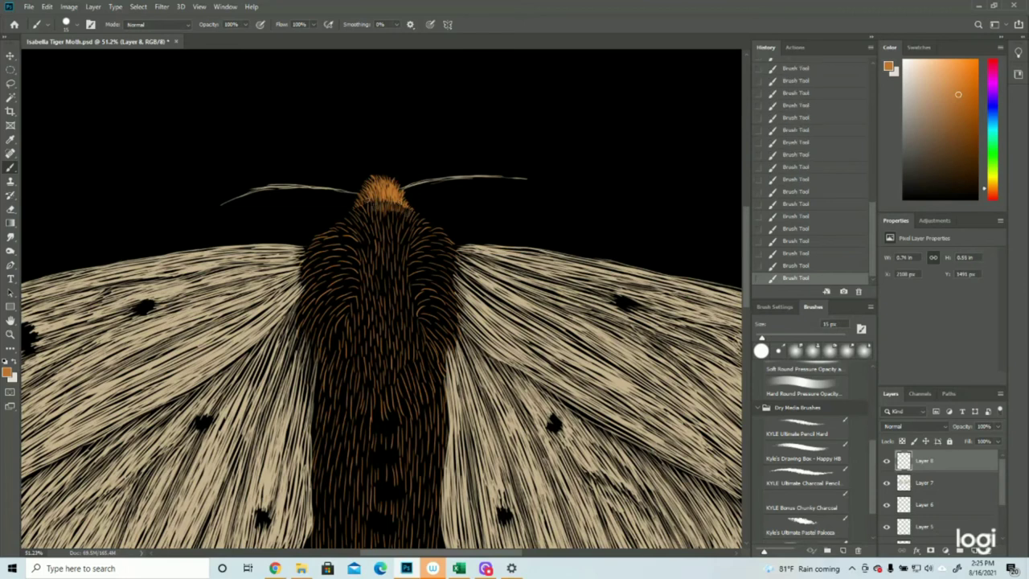
Step: Outline the neck and the thorax's right shoulder tuft with orange hair strokes, down to the tuft's lower tip
left_click_drag(357, 222, 345, 215)
mouse_move(414, 212)
left_mouse_down()
mouse_move(405, 237)
mouse_move(416, 220)
mouse_move(426, 230)
mouse_move(434, 223)
mouse_move(459, 264)
left_mouse_up()
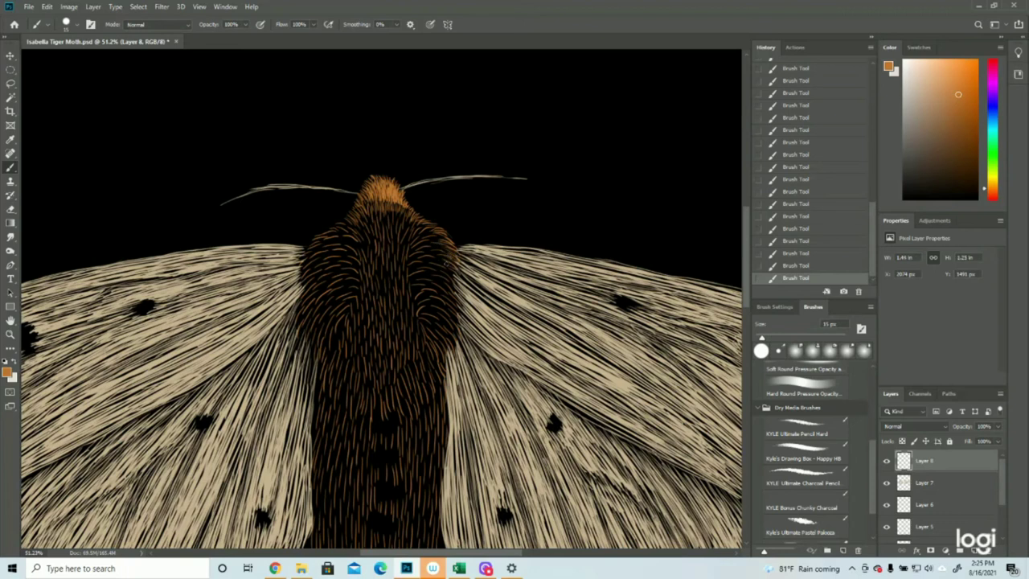
mouse_move(442, 268)
left_mouse_down()
mouse_move(456, 277)
mouse_move(458, 315)
left_mouse_up()
mouse_move(450, 308)
left_mouse_down()
mouse_move(462, 347)
mouse_move(445, 352)
left_mouse_up()
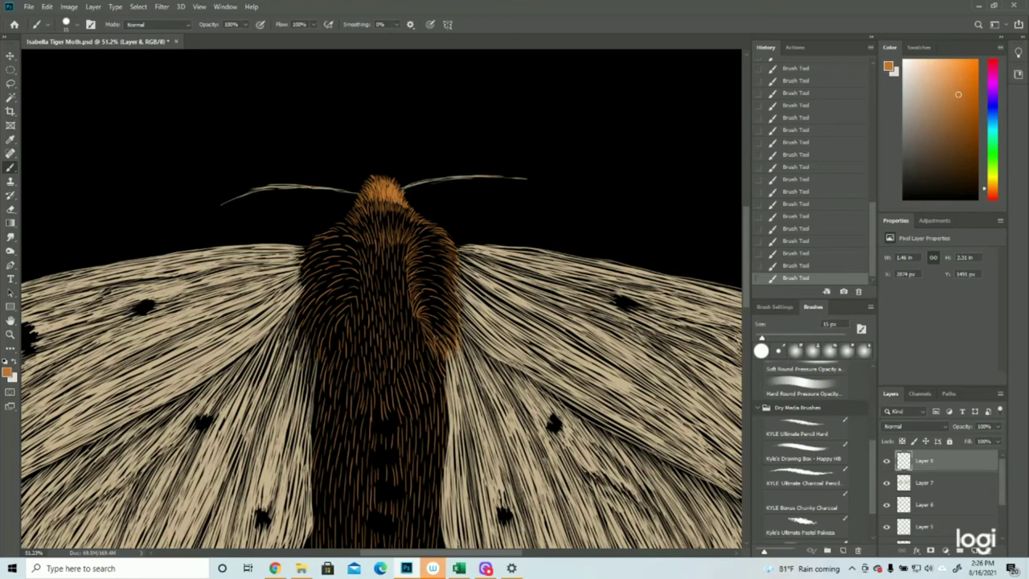
Step: Stroke orange hairs over the thorax's left shoulder tuft, from the neck down along its outer edge to the lower tip
left_click_drag(339, 222, 355, 230)
mouse_move(348, 226)
left_mouse_down()
mouse_move(311, 241)
mouse_move(298, 287)
left_mouse_up()
left_click_drag(321, 272, 302, 289)
mouse_move(321, 275)
left_mouse_down()
mouse_move(302, 296)
mouse_move(302, 329)
left_mouse_up()
mouse_move(320, 292)
left_mouse_down()
mouse_move(299, 321)
mouse_move(336, 384)
left_mouse_up()
left_click_drag(344, 340, 348, 384)
mouse_move(345, 231)
left_mouse_down()
mouse_move(310, 270)
mouse_move(319, 243)
mouse_move(307, 304)
mouse_move(339, 339)
mouse_move(323, 342)
mouse_move(312, 312)
left_mouse_up()
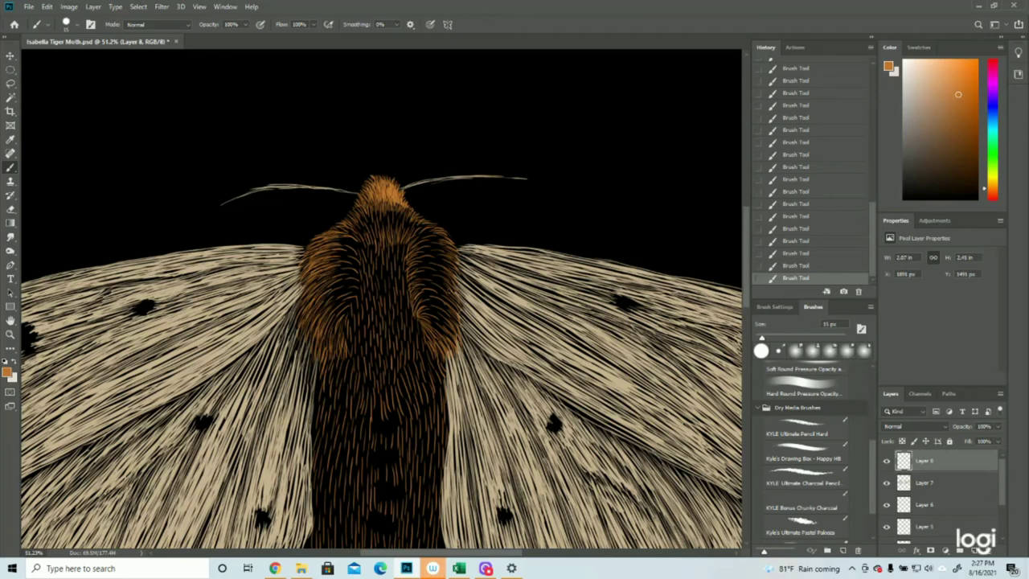
Step: Fill the right shoulder tuft with dense curved orange strokes, working from its lower end up to the collar
mouse_move(427, 320)
left_mouse_down()
mouse_move(446, 341)
mouse_move(446, 326)
left_mouse_up()
left_click_drag(421, 312, 443, 322)
mouse_move(419, 309)
left_mouse_down()
mouse_move(455, 321)
mouse_move(460, 347)
left_mouse_up()
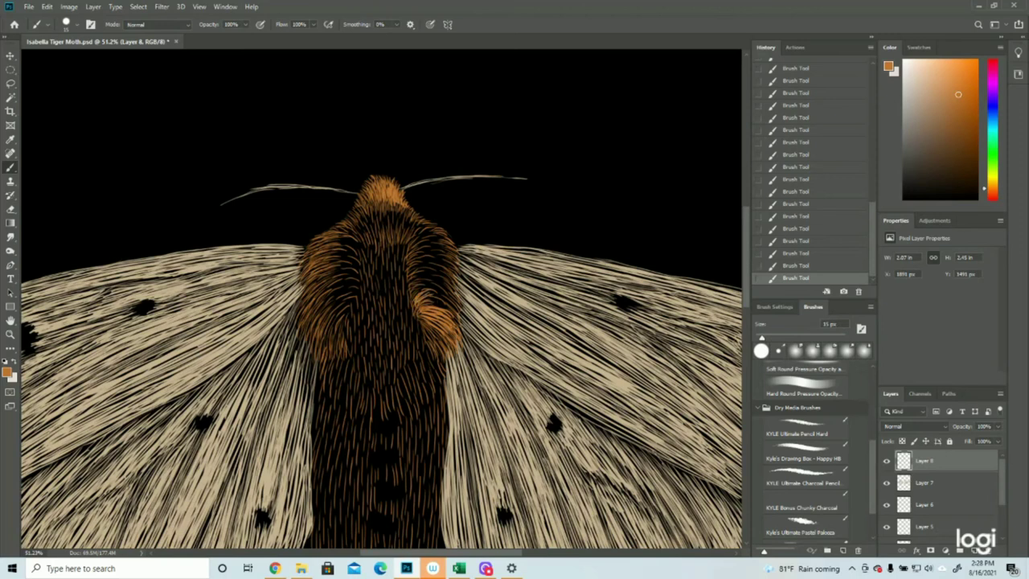
mouse_move(415, 293)
left_mouse_down()
mouse_move(456, 303)
mouse_move(442, 293)
left_mouse_up()
mouse_move(422, 300)
left_mouse_down()
mouse_move(446, 303)
mouse_move(436, 297)
left_mouse_up()
mouse_move(425, 293)
left_mouse_down()
mouse_move(440, 294)
mouse_move(453, 313)
mouse_move(457, 278)
left_mouse_up()
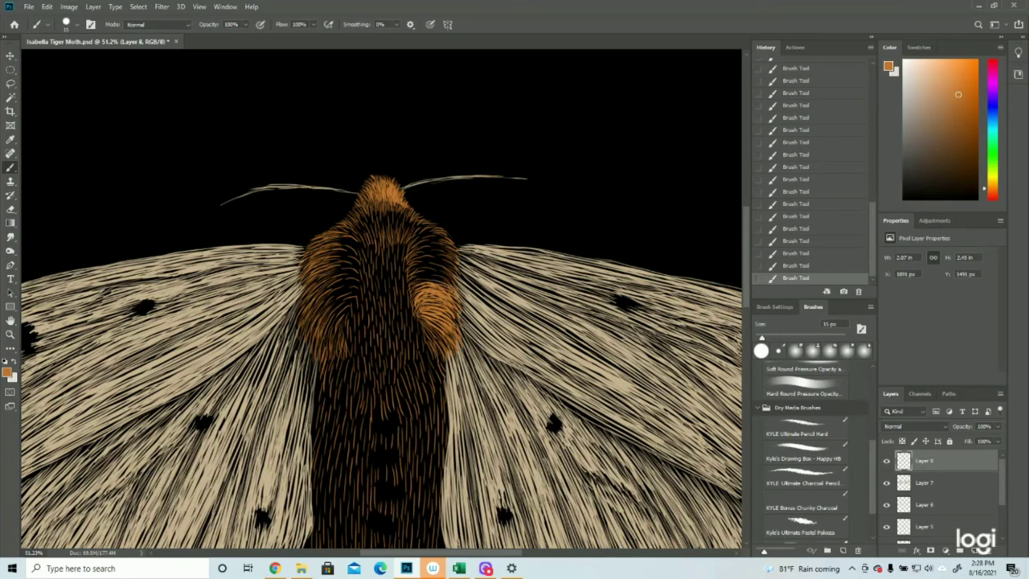
left_click_drag(455, 326, 459, 318)
mouse_move(413, 283)
left_mouse_down()
mouse_move(439, 272)
mouse_move(452, 280)
mouse_move(444, 278)
left_mouse_up()
mouse_move(419, 278)
left_mouse_down()
mouse_move(450, 283)
mouse_move(442, 264)
mouse_move(426, 264)
mouse_move(463, 265)
mouse_move(445, 252)
mouse_move(455, 247)
mouse_move(437, 246)
mouse_move(449, 251)
mouse_move(442, 230)
mouse_move(422, 229)
mouse_move(435, 225)
mouse_move(386, 206)
mouse_move(407, 216)
left_mouse_up()
Step: Fill the collar between the two shoulder tufts with dense orange strokes
mouse_move(408, 232)
left_mouse_down()
mouse_move(410, 215)
mouse_move(371, 205)
left_mouse_up()
left_click_drag(376, 241, 368, 212)
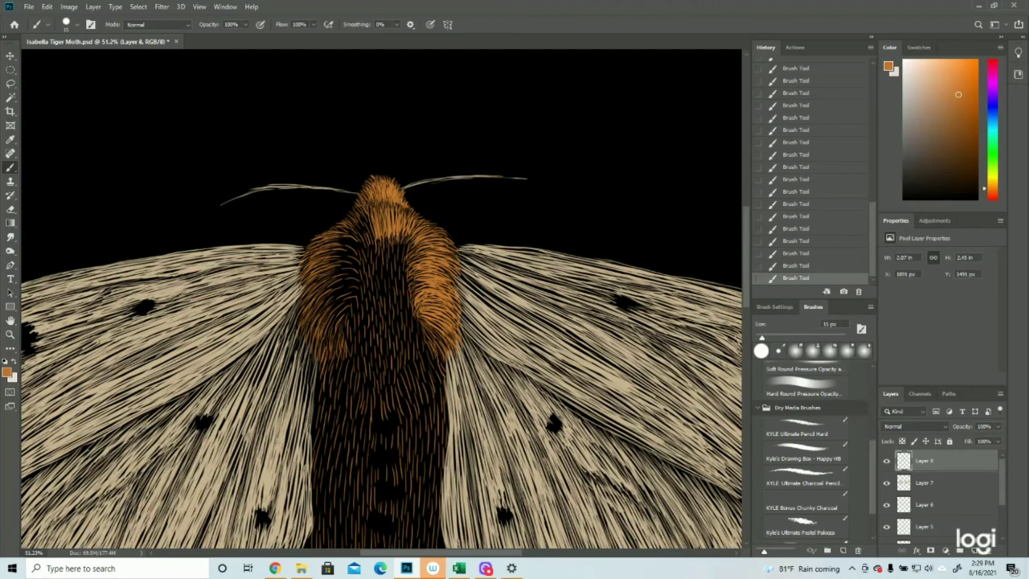
mouse_move(386, 249)
left_mouse_down()
mouse_move(384, 235)
mouse_move(397, 229)
left_mouse_up()
mouse_move(372, 235)
left_mouse_down()
mouse_move(368, 209)
mouse_move(333, 242)
mouse_move(333, 231)
left_mouse_up()
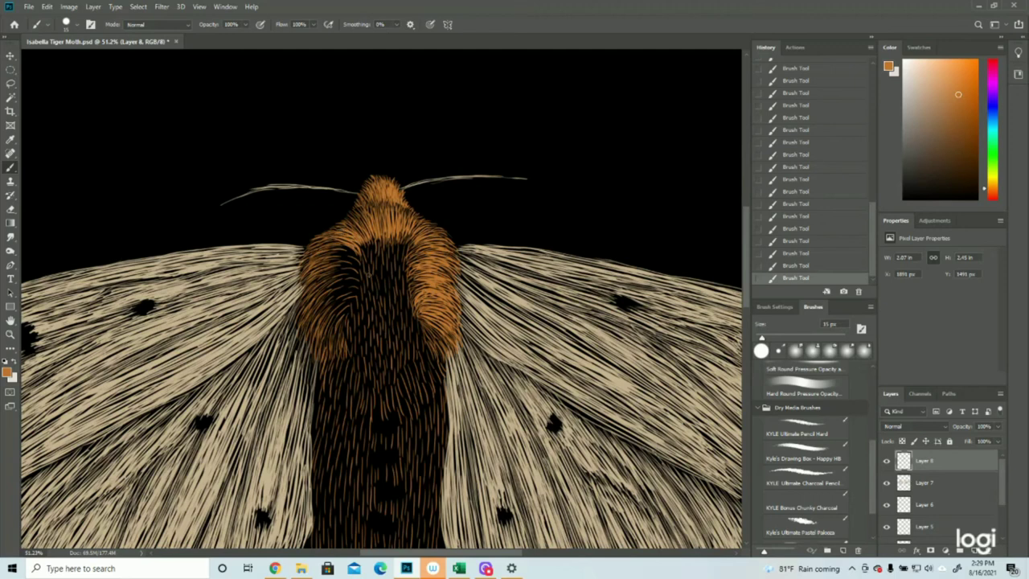
Step: Fill the lower half of the left shoulder tuft with dense curved orange strokes
mouse_move(356, 318)
left_mouse_down()
mouse_move(333, 305)
mouse_move(334, 294)
mouse_move(325, 307)
left_mouse_up()
left_click_drag(336, 299, 325, 315)
left_click_drag(336, 311, 327, 328)
left_click_drag(361, 292, 328, 296)
left_click_drag(344, 290, 327, 305)
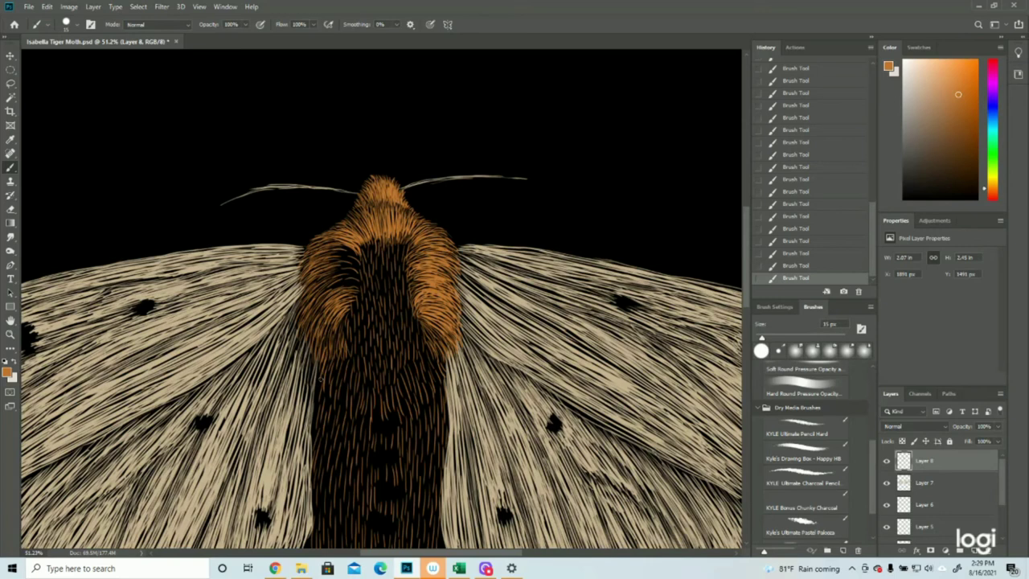
left_click_drag(361, 288, 333, 285)
mouse_move(352, 291)
left_mouse_down()
mouse_move(323, 296)
mouse_move(328, 271)
mouse_move(337, 278)
mouse_move(316, 278)
mouse_move(323, 323)
left_mouse_up()
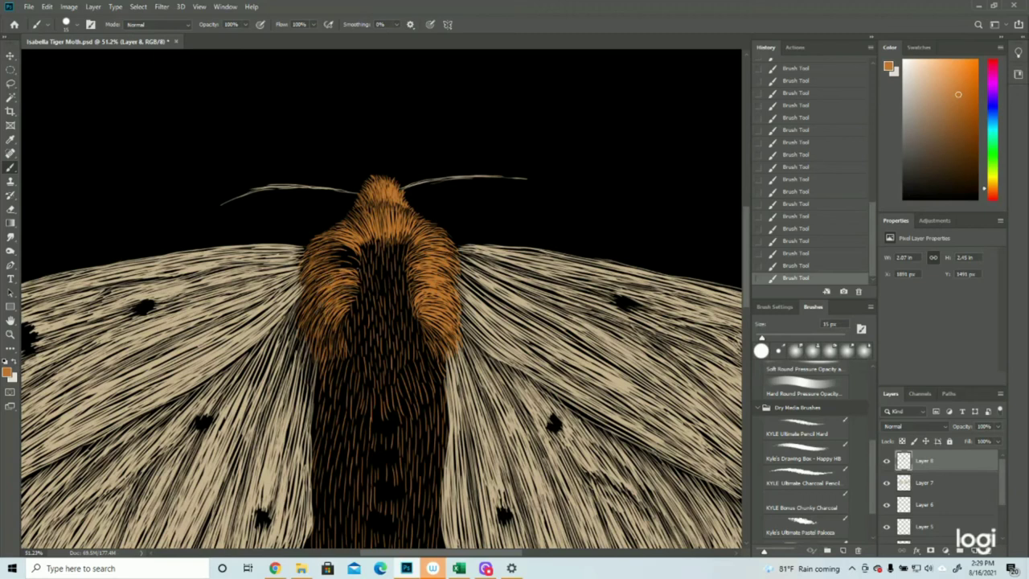
Step: Close the dark gaps in the left shoulder tuft's upper half with orange strokes and thicken its outer edge
mouse_move(362, 274)
left_mouse_down()
mouse_move(333, 268)
mouse_move(342, 262)
left_mouse_up()
left_click_drag(355, 244, 324, 259)
mouse_move(345, 249)
left_mouse_down()
mouse_move(319, 254)
mouse_move(316, 270)
left_mouse_up()
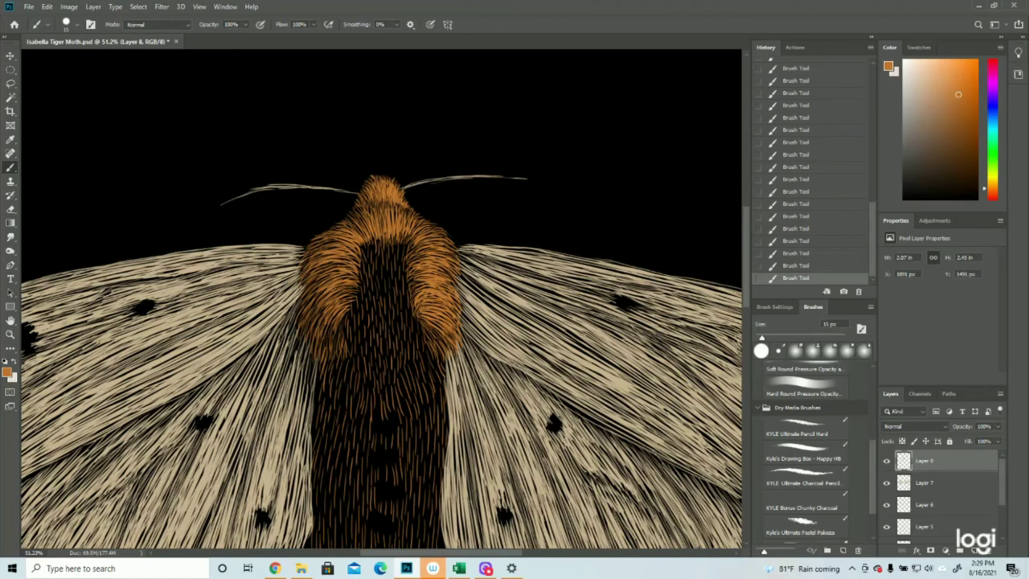
left_click_drag(338, 239, 313, 246)
mouse_move(332, 290)
left_mouse_down()
mouse_move(308, 305)
mouse_move(337, 290)
mouse_move(317, 327)
left_mouse_up()
Step: Check the thorax on the whole moth and thicken the left tuft's lower tip with short orange strokes
left_click(11, 334)
key("ctrl+0")
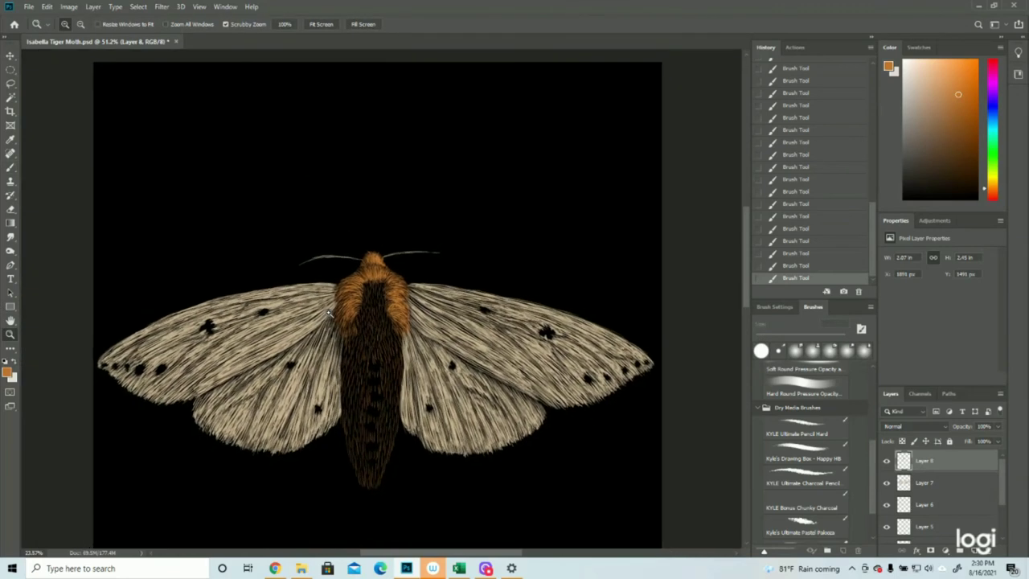
left_click(400, 353)
left_click(346, 303)
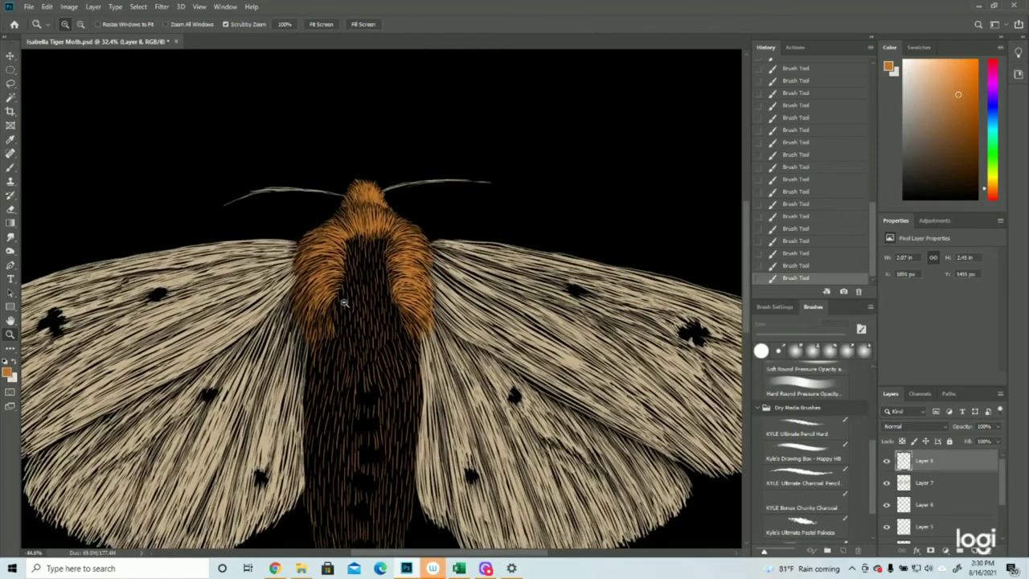
left_click(11, 168)
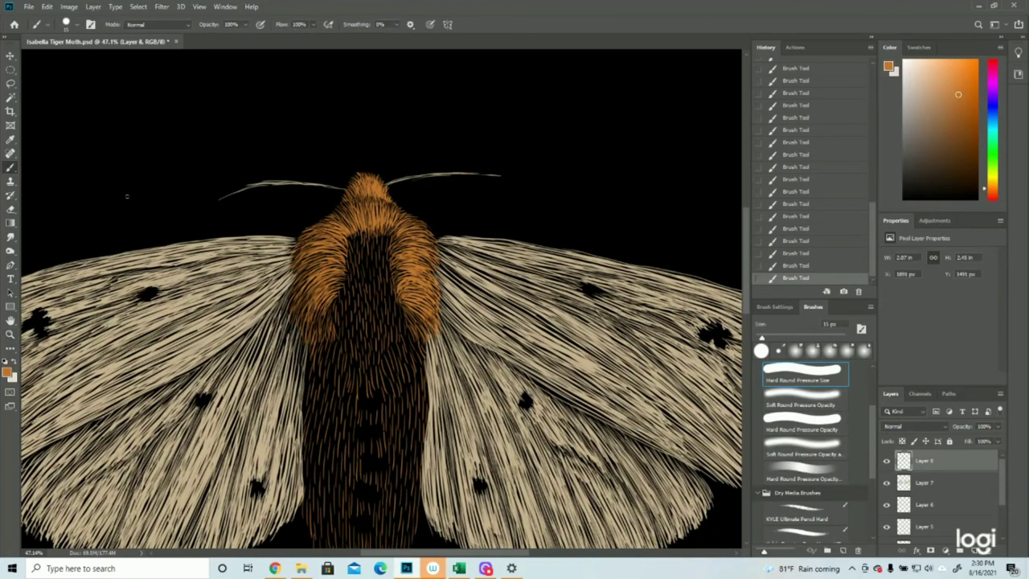
left_click_drag(324, 307, 325, 330)
left_click_drag(330, 309, 328, 331)
left_click_drag(330, 302, 329, 321)
left_click_drag(331, 308, 335, 326)
left_click_drag(336, 315, 337, 330)
Step: Outline the thorax's lower fringe above the abdomen with orange strokes from the right side to the left
mouse_move(420, 339)
left_mouse_down()
mouse_move(423, 367)
mouse_move(416, 380)
mouse_move(410, 367)
mouse_move(410, 384)
left_mouse_up()
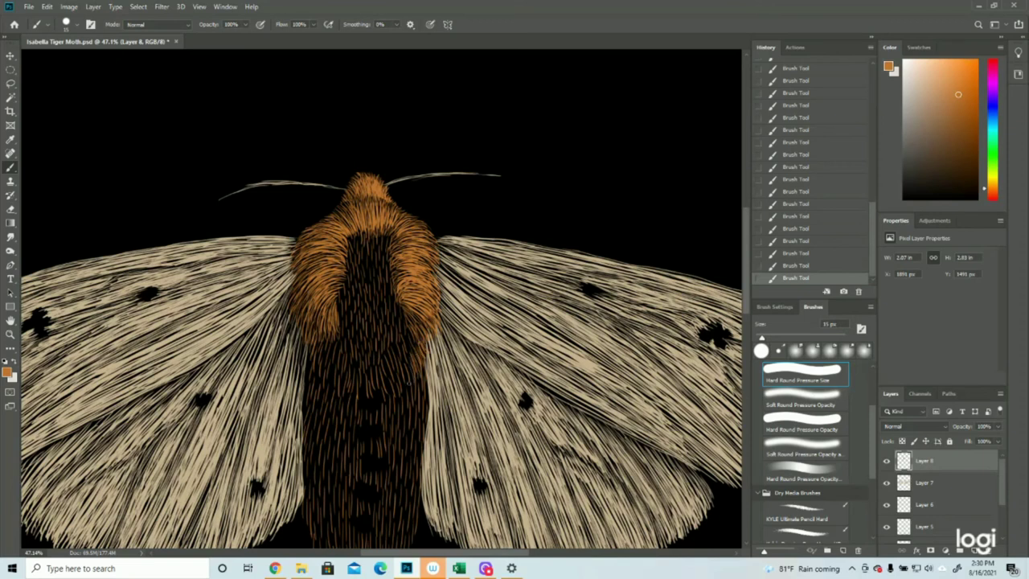
mouse_move(407, 329)
left_mouse_down()
mouse_move(408, 355)
mouse_move(413, 342)
mouse_move(419, 355)
mouse_move(415, 370)
mouse_move(403, 361)
mouse_move(397, 370)
mouse_move(412, 383)
mouse_move(395, 399)
left_mouse_up()
mouse_move(392, 373)
left_mouse_down()
mouse_move(388, 400)
mouse_move(337, 393)
left_mouse_up()
left_click_drag(335, 363, 326, 389)
mouse_move(331, 362)
left_mouse_down()
mouse_move(329, 391)
mouse_move(311, 366)
mouse_move(328, 370)
mouse_move(326, 387)
left_mouse_up()
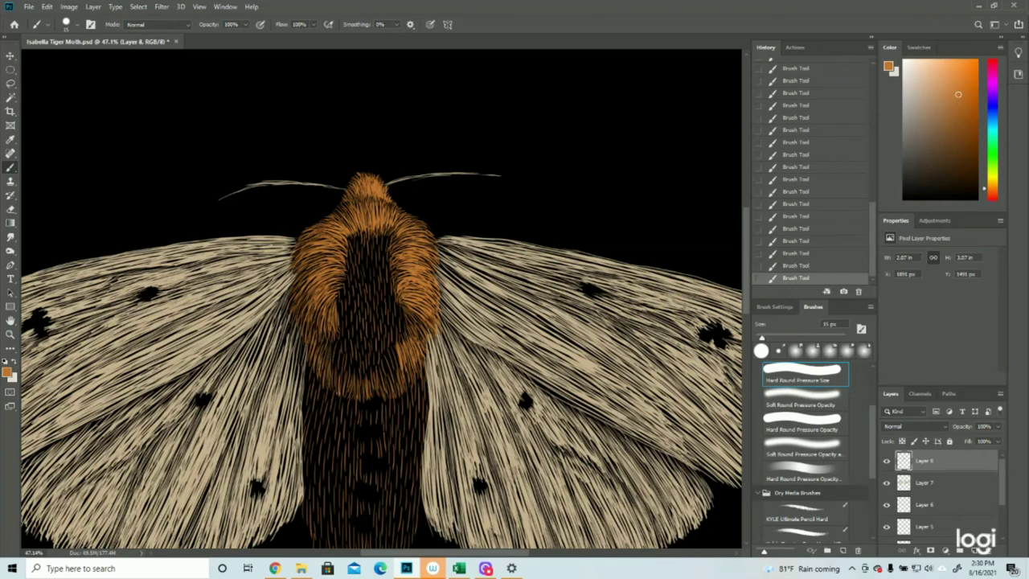
Step: Fill the band of fur along the thorax's lower edge with dense orange strokes
mouse_move(395, 343)
left_mouse_down()
mouse_move(396, 384)
mouse_move(383, 358)
mouse_move(380, 389)
mouse_move(405, 370)
mouse_move(409, 383)
mouse_move(380, 387)
mouse_move(375, 374)
mouse_move(366, 384)
left_mouse_up()
left_click_drag(374, 372, 388, 394)
mouse_move(362, 357)
left_mouse_down()
mouse_move(357, 396)
mouse_move(354, 382)
left_mouse_up()
mouse_move(347, 344)
left_mouse_down()
mouse_move(349, 383)
mouse_move(353, 375)
mouse_move(339, 385)
mouse_move(332, 363)
left_mouse_up()
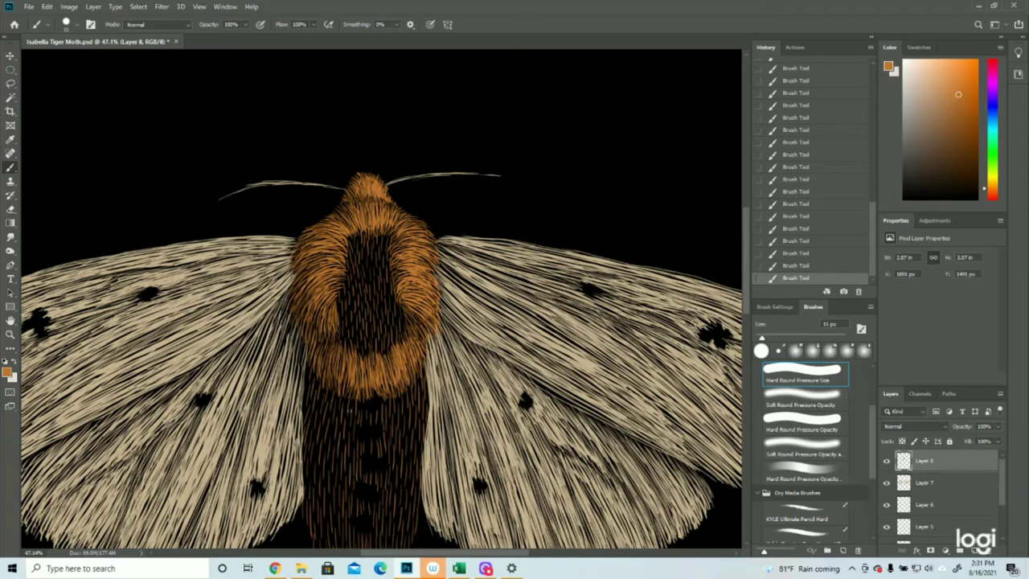
Step: Draw long orange hairs down the thorax's midline and across the right half of its dark central panel
left_click_drag(370, 236, 368, 307)
left_click_drag(369, 265, 370, 358)
left_click_drag(373, 322, 378, 354)
left_click_drag(380, 338, 389, 354)
left_click_drag(391, 313, 394, 347)
left_click_drag(397, 312, 397, 344)
left_click_drag(403, 310, 401, 338)
mouse_move(406, 305)
left_mouse_down()
mouse_move(404, 339)
mouse_move(391, 315)
mouse_move(379, 334)
mouse_move(371, 296)
left_mouse_up()
left_click_drag(373, 347, 370, 308)
left_click_drag(375, 350, 374, 341)
mouse_move(386, 257)
left_mouse_down()
mouse_move(386, 234)
mouse_move(373, 235)
mouse_move(389, 239)
left_mouse_up()
left_click_drag(389, 301, 388, 258)
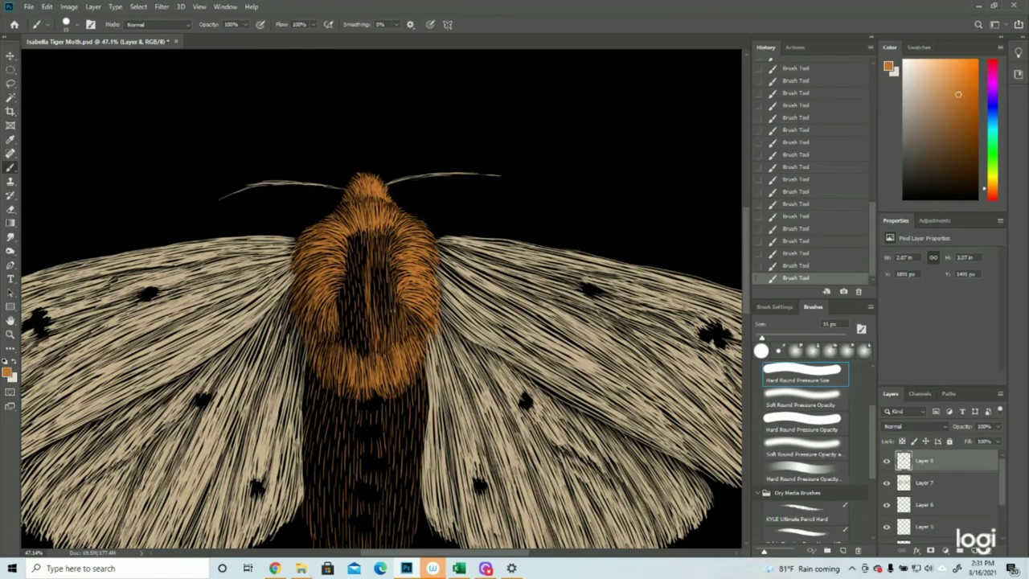
Step: Extend the orange hairs over the left half of the thorax's central panel, touching up its right side
left_click_drag(397, 323, 396, 295)
mouse_move(388, 325)
left_mouse_down()
mouse_move(385, 273)
mouse_move(376, 282)
left_mouse_up()
left_click_drag(364, 269, 363, 229)
left_click_drag(351, 281, 352, 233)
left_click_drag(343, 330, 344, 282)
mouse_move(349, 351)
left_mouse_down()
mouse_move(347, 313)
mouse_move(363, 345)
mouse_move(367, 314)
left_mouse_up()
mouse_move(370, 350)
left_mouse_down()
mouse_move(363, 284)
mouse_move(362, 293)
left_mouse_up()
mouse_move(358, 286)
left_mouse_down()
mouse_move(356, 266)
mouse_move(358, 281)
left_mouse_up()
mouse_move(359, 312)
left_mouse_down()
mouse_move(359, 298)
mouse_move(365, 316)
left_mouse_up()
mouse_move(368, 355)
left_mouse_down()
mouse_move(358, 293)
mouse_move(358, 323)
mouse_move(354, 297)
mouse_move(351, 306)
left_mouse_up()
left_click_drag(352, 337, 352, 319)
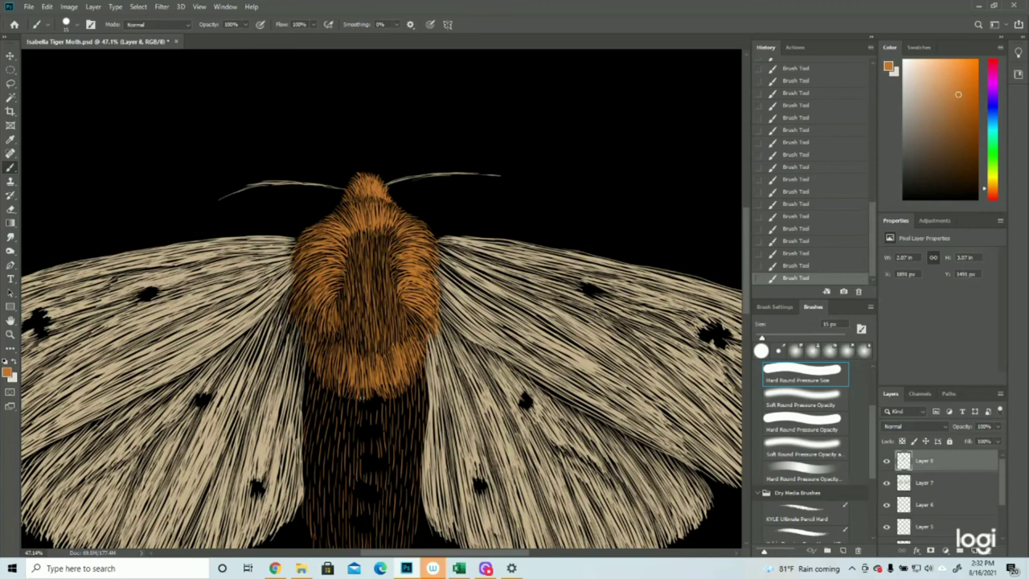
Step: Densify the upper part of the thorax's central panel with long vertical orange strokes
left_click_drag(369, 283, 373, 254)
left_click_drag(375, 308, 375, 262)
left_click_drag(379, 306, 380, 262)
left_click_drag(383, 311, 383, 253)
left_click_drag(380, 293, 378, 256)
left_click_drag(376, 300, 370, 251)
left_click_drag(372, 312, 371, 292)
left_click_drag(367, 290, 365, 244)
left_click_drag(364, 308, 363, 246)
left_click_drag(361, 286, 361, 257)
left_click_drag(361, 317, 351, 248)
left_click_drag(350, 302, 350, 255)
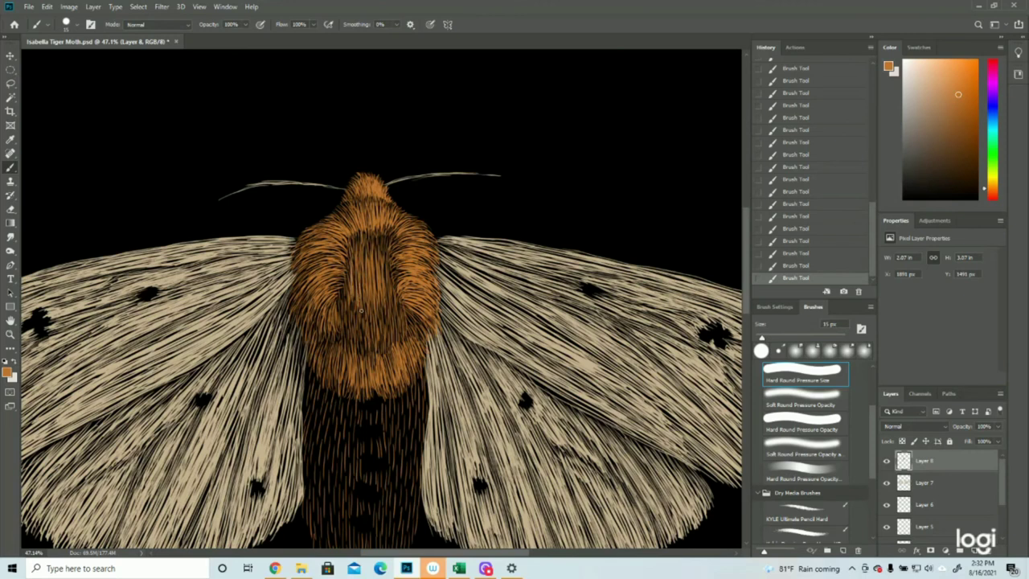
Step: Densify the lower part of the thorax's central panel with orange strokes down to the fringe
left_click_drag(384, 323, 383, 298)
mouse_move(390, 338)
left_mouse_down()
mouse_move(389, 295)
mouse_move(383, 318)
left_mouse_up()
left_click_drag(381, 333, 375, 297)
left_click_drag(381, 354, 379, 333)
mouse_move(376, 341)
left_mouse_down()
mouse_move(373, 312)
mouse_move(372, 335)
left_mouse_up()
mouse_move(370, 344)
left_mouse_down()
mouse_move(364, 296)
mouse_move(366, 334)
left_mouse_up()
left_click_drag(367, 331, 362, 291)
left_click_drag(362, 351, 353, 306)
mouse_move(362, 354)
left_mouse_down()
mouse_move(353, 300)
mouse_move(360, 305)
left_mouse_up()
mouse_move(354, 336)
left_mouse_down()
mouse_move(353, 297)
mouse_move(351, 318)
left_mouse_up()
left_click_drag(350, 340, 348, 315)
left_click_drag(343, 299, 343, 290)
left_click_drag(344, 333, 344, 309)
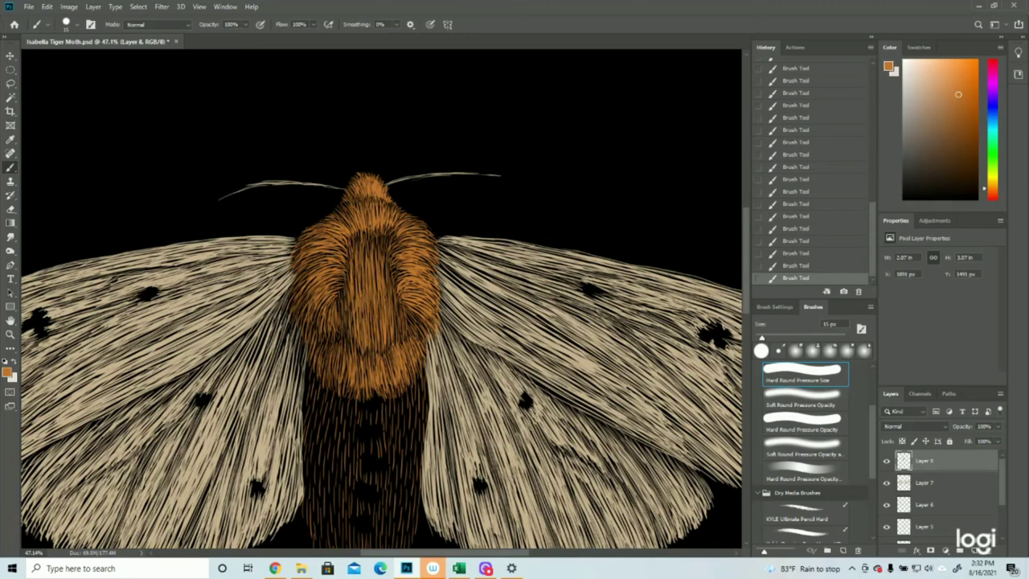
Step: Close the remaining dark gaps along the central panel's midline and sides with orange strokes
left_click_drag(400, 337, 397, 307)
mouse_move(376, 238)
left_mouse_down()
mouse_move(373, 266)
mouse_move(351, 250)
mouse_move(354, 334)
left_mouse_up()
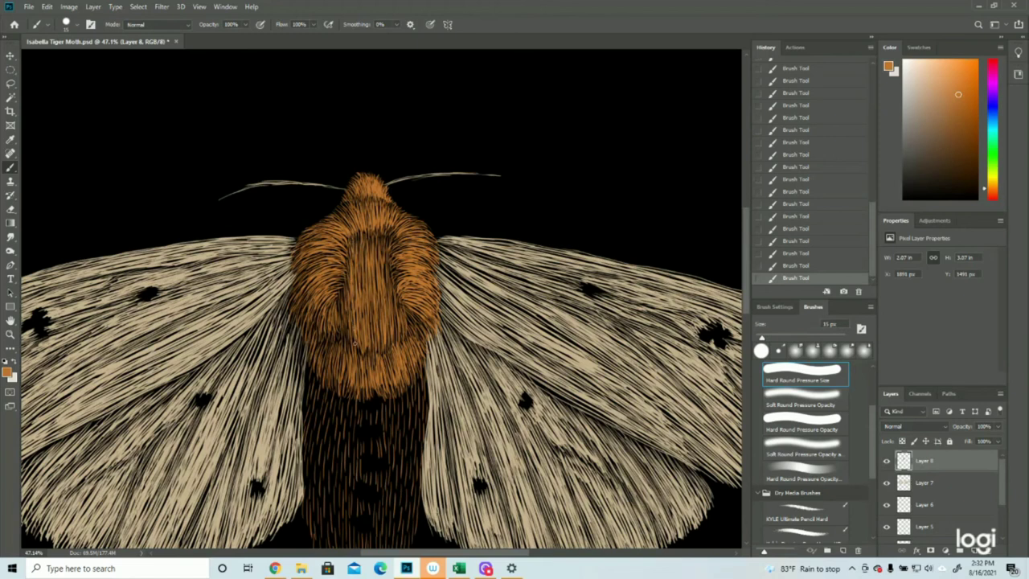
mouse_move(376, 242)
left_mouse_down()
mouse_move(376, 290)
mouse_move(386, 295)
mouse_move(378, 342)
left_mouse_up()
left_click_drag(373, 291, 373, 340)
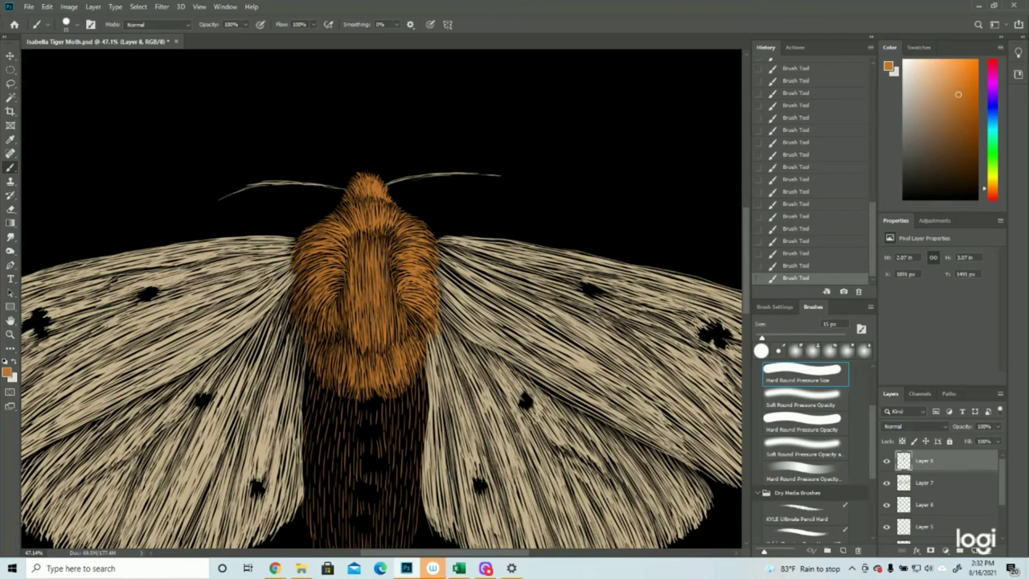
Step: Examine the orange head and thorax with the whole moth in view
left_click(10, 334)
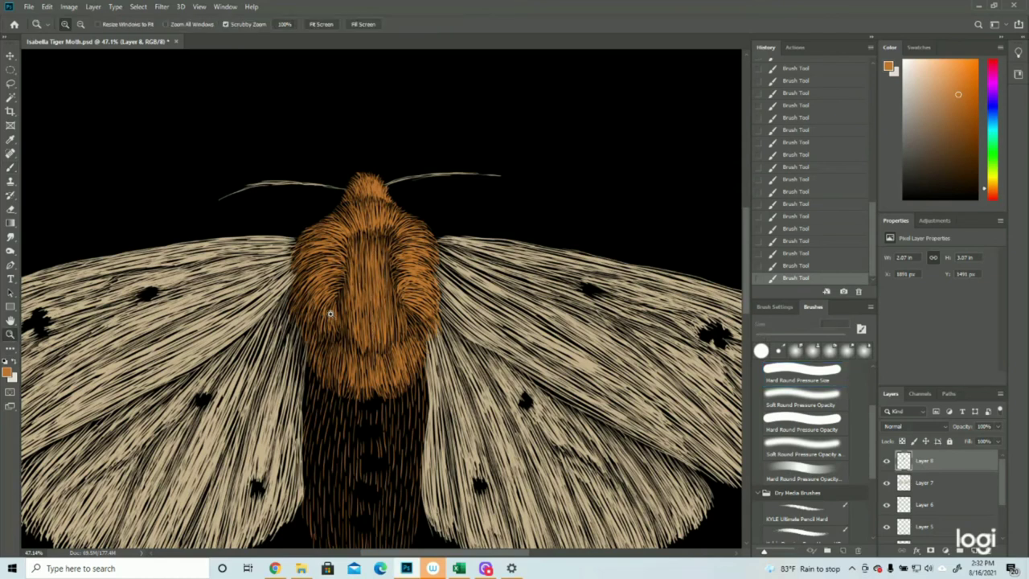
left_click_drag(372, 312, 323, 309)
left_click(411, 185)
left_click(411, 185)
left_click(411, 185)
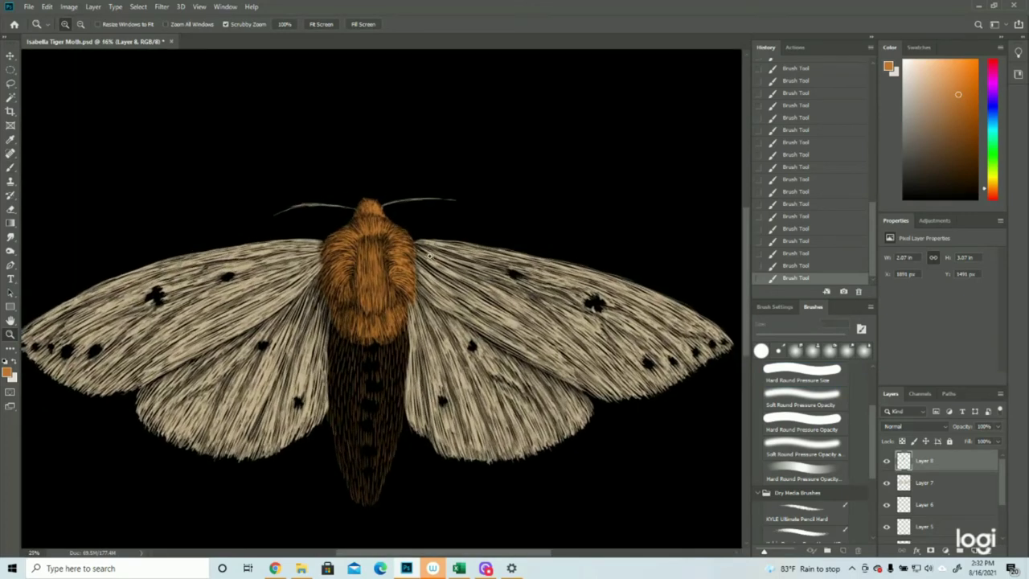
left_click(10, 167)
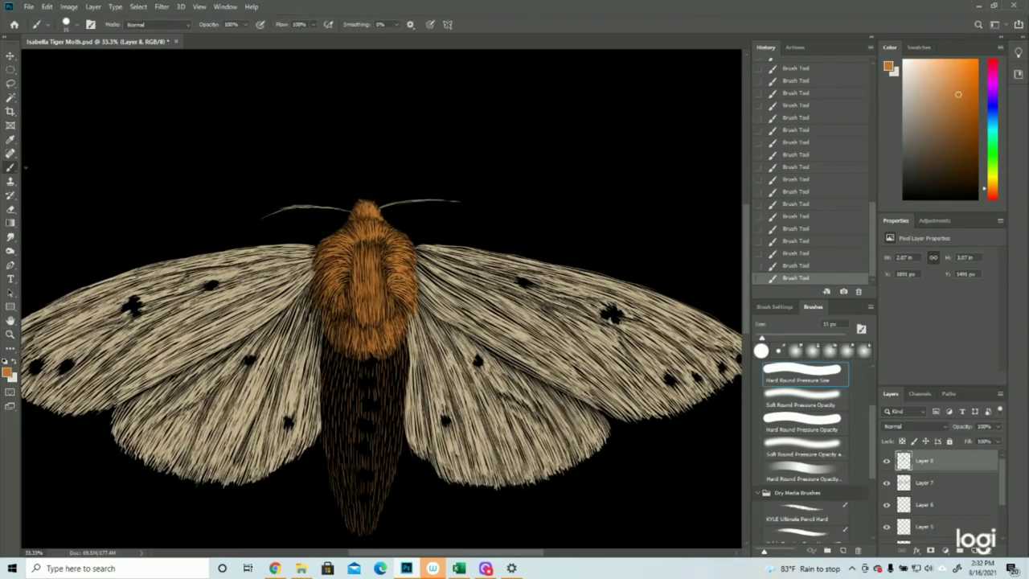
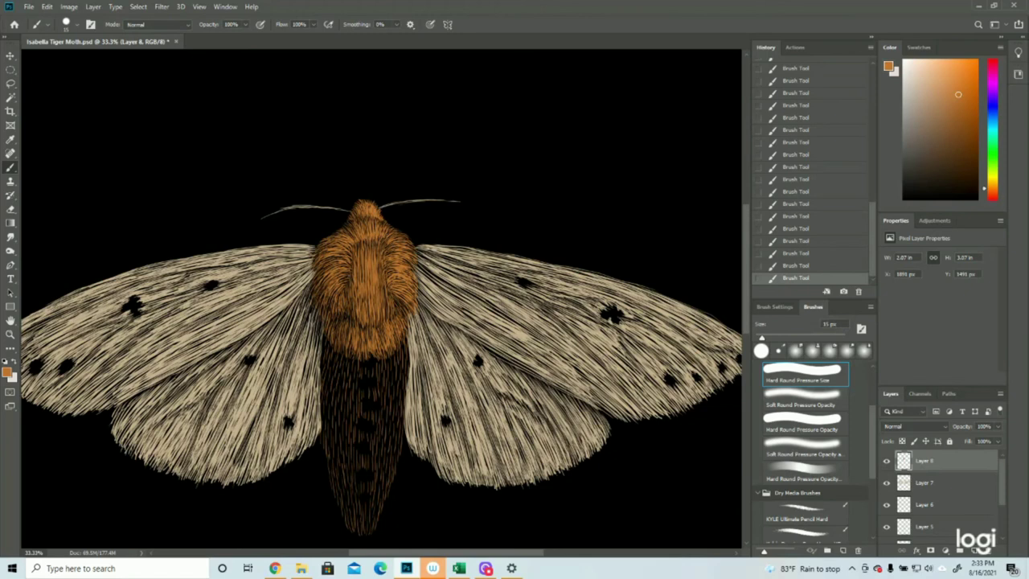
Step: Finish the orange strokes on the thorax's right side and save the document
left_click_drag(397, 300, 404, 311)
left_click(10, 334)
left_click_drag(438, 324, 386, 325)
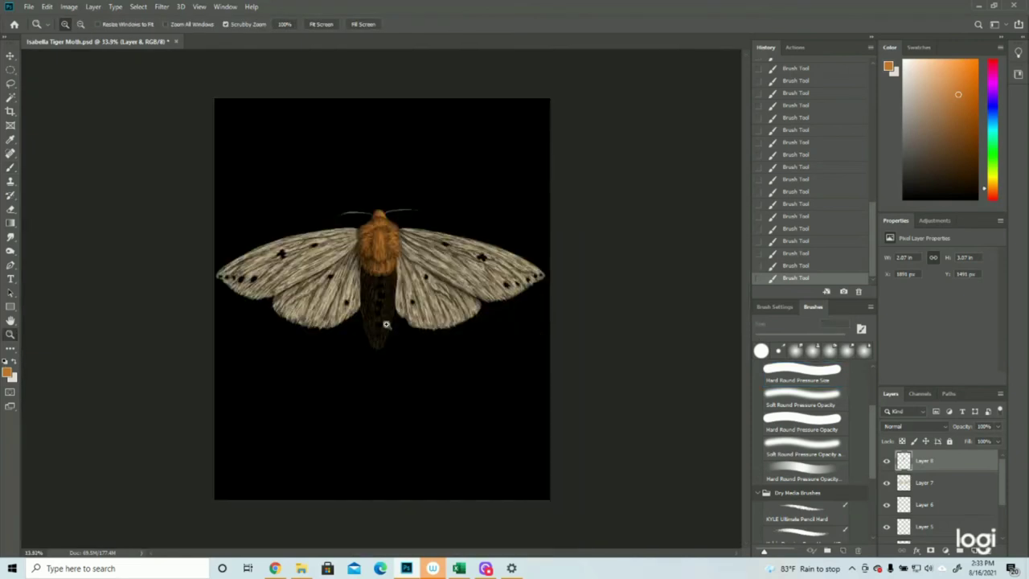
left_click(422, 235)
left_click(29, 6)
left_click(37, 121)
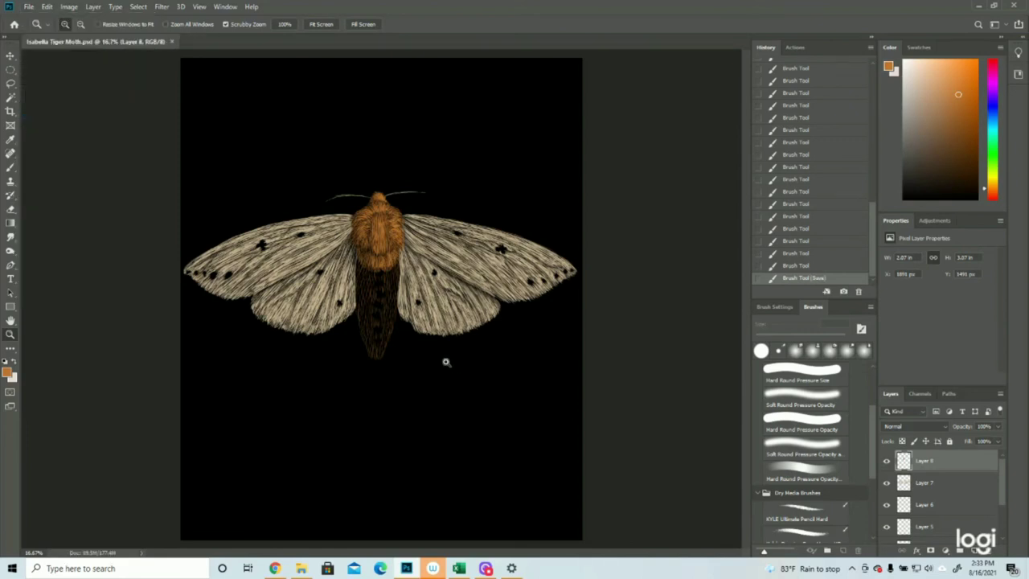
Step: Densify the upper left edge of the abdomen with short orange brush strokes just below the thorax fringe
left_click(402, 304)
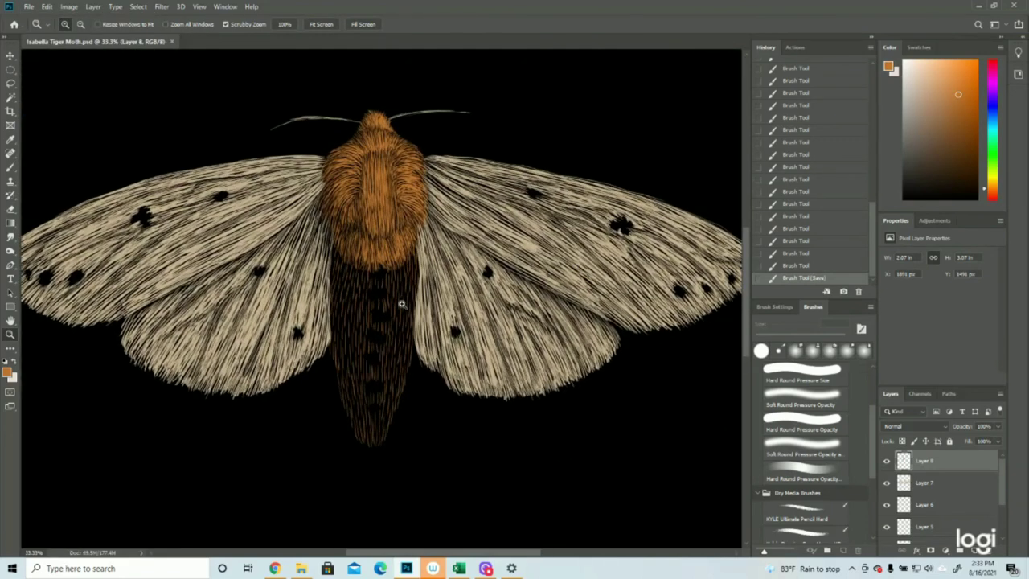
left_click(10, 167)
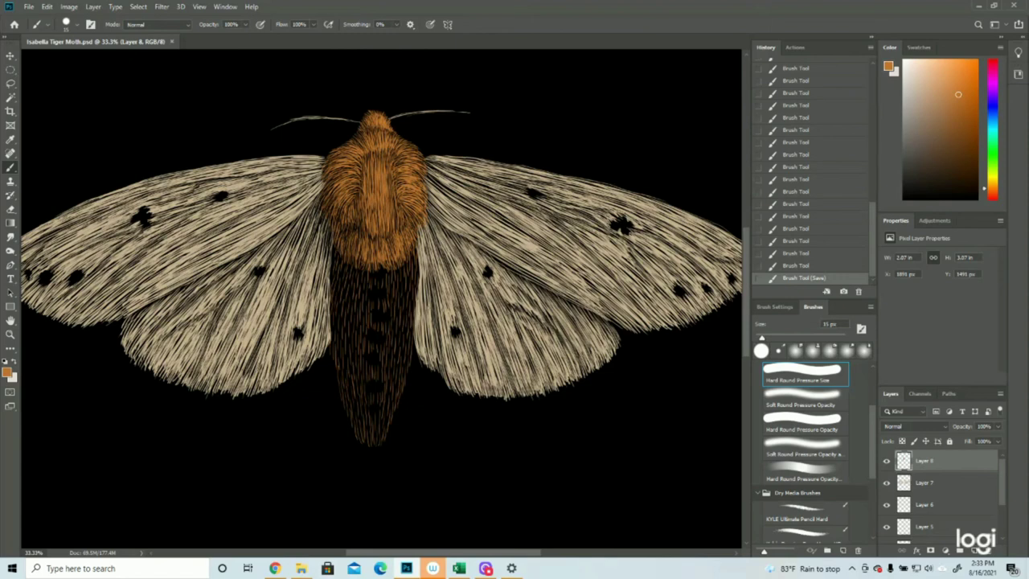
left_click_drag(334, 269, 332, 281)
left_click_drag(332, 258, 333, 285)
left_click_drag(335, 270, 333, 292)
left_click_drag(336, 272, 336, 297)
left_click_drag(336, 281, 331, 310)
left_click_drag(333, 290, 331, 309)
left_click_drag(350, 267, 337, 320)
left_click_drag(338, 315, 332, 343)
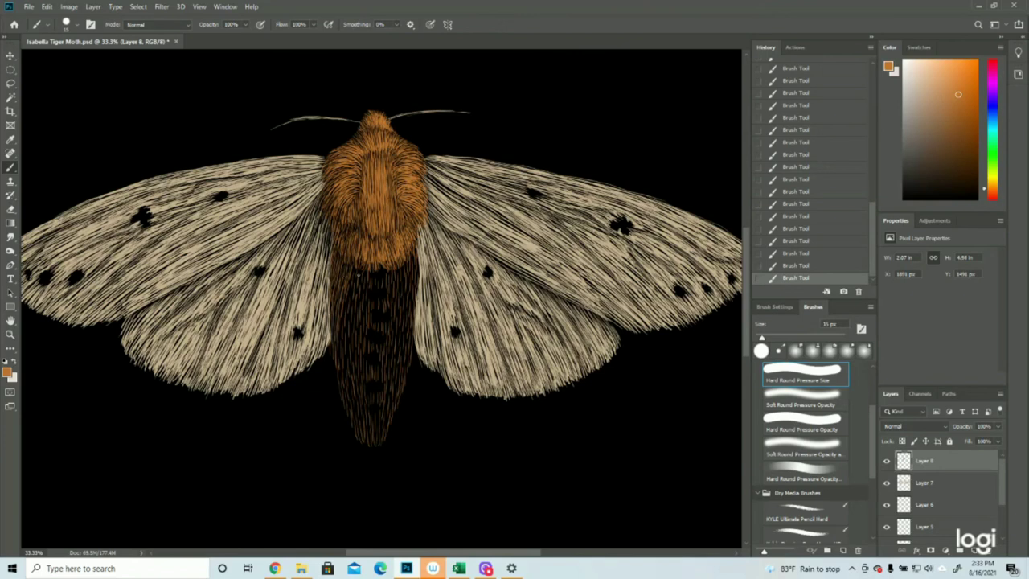
Step: Extend the orange strokes down the abdomen's left side and around its lower tip
left_click_drag(349, 283, 337, 381)
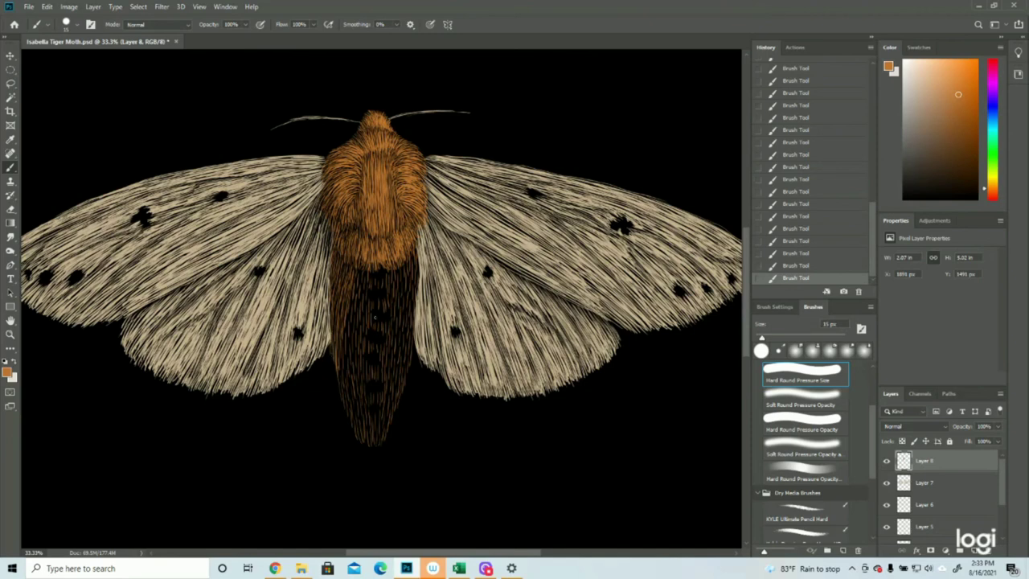
mouse_move(344, 341)
left_mouse_down()
mouse_move(343, 407)
mouse_move(355, 439)
left_mouse_up()
mouse_move(352, 346)
left_mouse_down()
mouse_move(344, 404)
mouse_move(363, 442)
left_mouse_up()
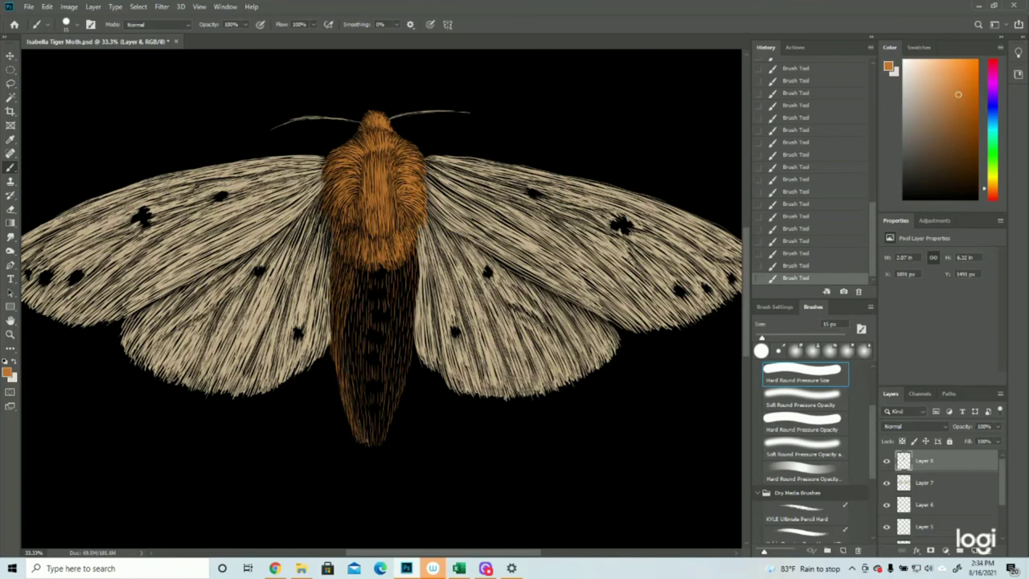
mouse_move(368, 429)
left_mouse_down()
mouse_move(374, 445)
mouse_move(384, 435)
left_mouse_up()
Step: Densify the abdomen's right edge with long orange strokes from the thorax fringe toward the tip
left_click_drag(415, 248, 414, 295)
left_click_drag(416, 261, 409, 323)
mouse_move(413, 283)
left_mouse_down()
mouse_move(410, 368)
mouse_move(391, 418)
left_mouse_up()
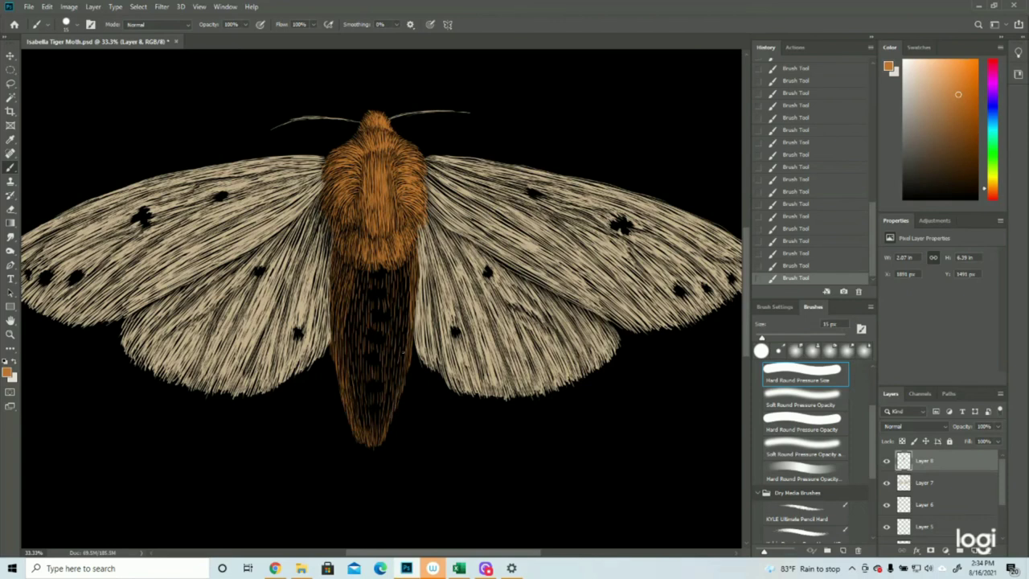
left_click_drag(406, 277, 401, 380)
Step: Fill the abdomen's inner left side, between the edge and the black spots, with long orange strokes
left_click_drag(351, 284, 353, 358)
left_click_drag(347, 302, 347, 365)
left_click_drag(345, 318, 345, 354)
left_click_drag(360, 274, 354, 361)
mouse_move(353, 315)
left_mouse_down()
mouse_move(352, 392)
mouse_move(364, 432)
mouse_move(379, 432)
left_mouse_up()
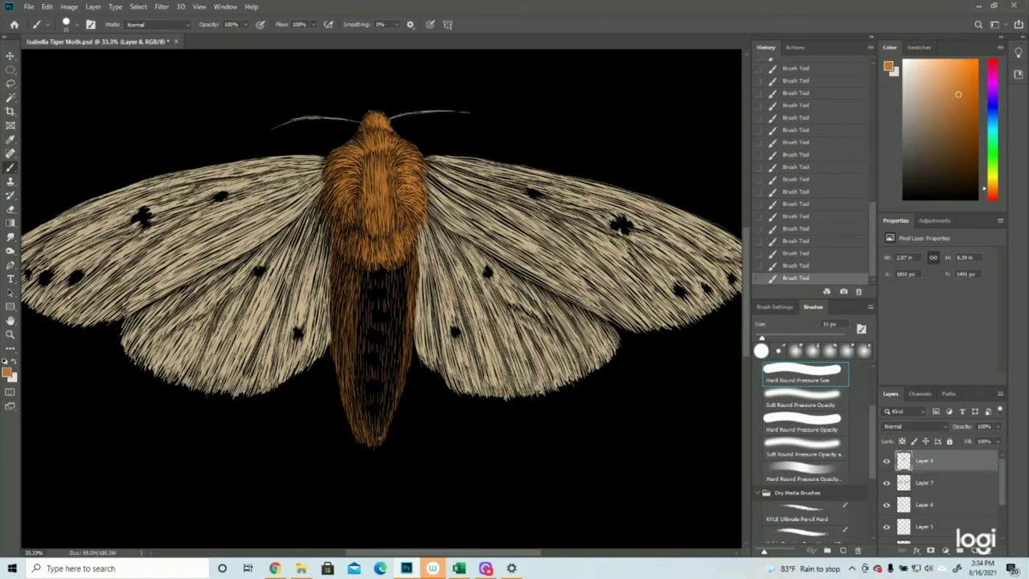
Step: Fill the upper right side of the abdomen, beside the black spots, with dense orange strokes
left_click_drag(396, 271, 401, 302)
left_click_drag(402, 269, 402, 296)
left_click_drag(404, 266, 404, 323)
left_click_drag(407, 287, 401, 349)
mouse_move(401, 297)
left_mouse_down()
mouse_move(402, 331)
mouse_move(406, 311)
left_mouse_up()
left_click_drag(400, 318, 404, 344)
left_click_drag(403, 321, 402, 334)
left_click_drag(400, 297, 403, 332)
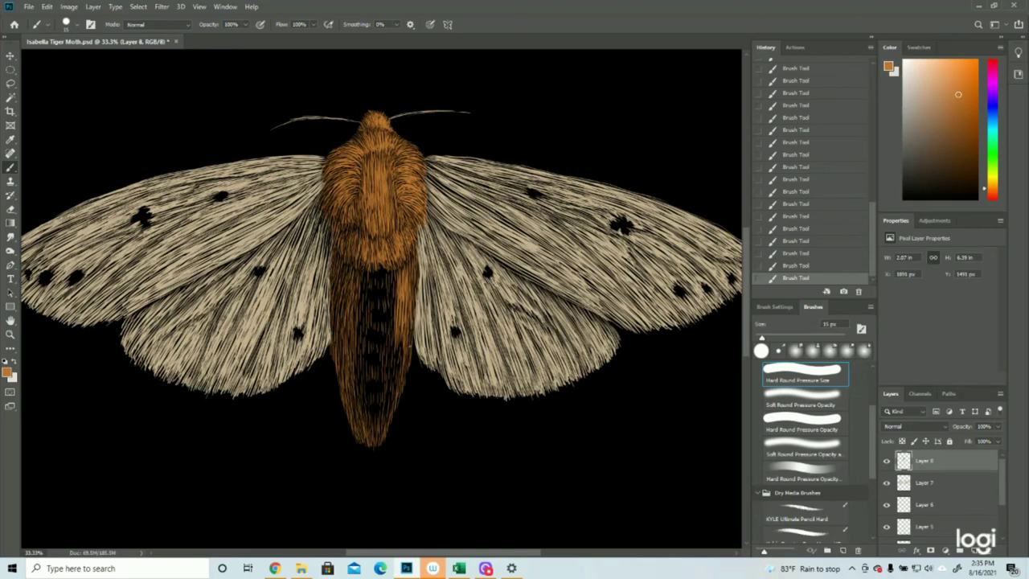
Step: Continue the dense orange strokes down the abdomen's lower right side and around the lowest black spot
left_click_drag(396, 340, 399, 368)
left_click_drag(399, 334, 404, 372)
left_click_drag(394, 351, 392, 395)
mouse_move(396, 364)
left_mouse_down()
mouse_move(393, 402)
mouse_move(399, 376)
left_mouse_up()
left_click_drag(393, 345, 391, 410)
mouse_move(389, 368)
left_mouse_down()
mouse_move(391, 418)
mouse_move(376, 426)
left_mouse_up()
mouse_move(374, 410)
left_mouse_down()
mouse_move(373, 434)
mouse_move(385, 429)
mouse_move(368, 431)
left_mouse_up()
left_click_drag(364, 390, 362, 428)
left_click_drag(362, 394, 362, 426)
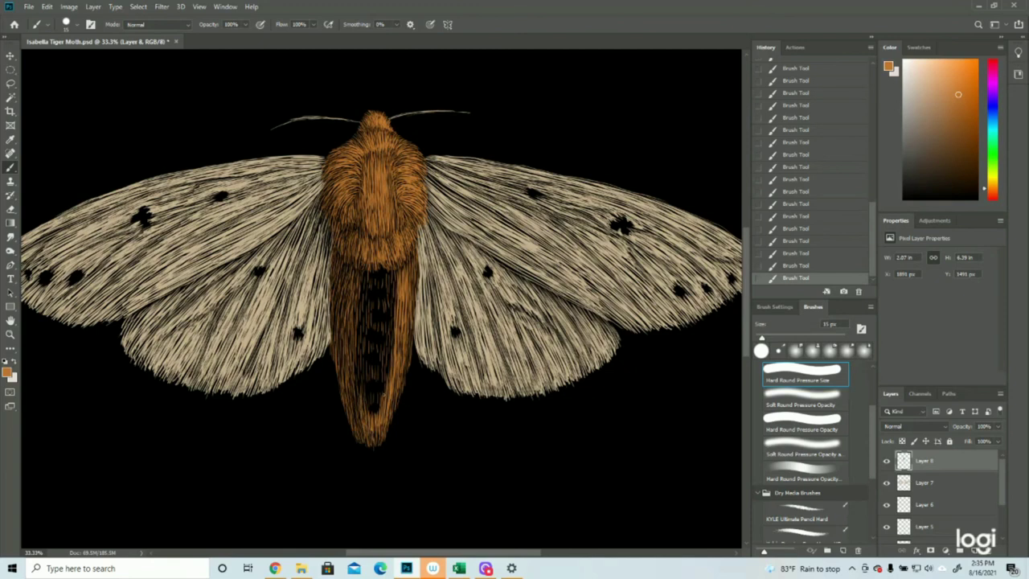
Step: Paint short orange strokes around the second-lowest black spot to separate it from its neighbours
mouse_move(380, 391)
left_mouse_down()
mouse_move(379, 406)
mouse_move(363, 404)
left_mouse_up()
left_click_drag(376, 366, 378, 380)
left_click_drag(379, 365, 380, 381)
left_click_drag(381, 366, 386, 383)
left_click_drag(387, 346, 387, 387)
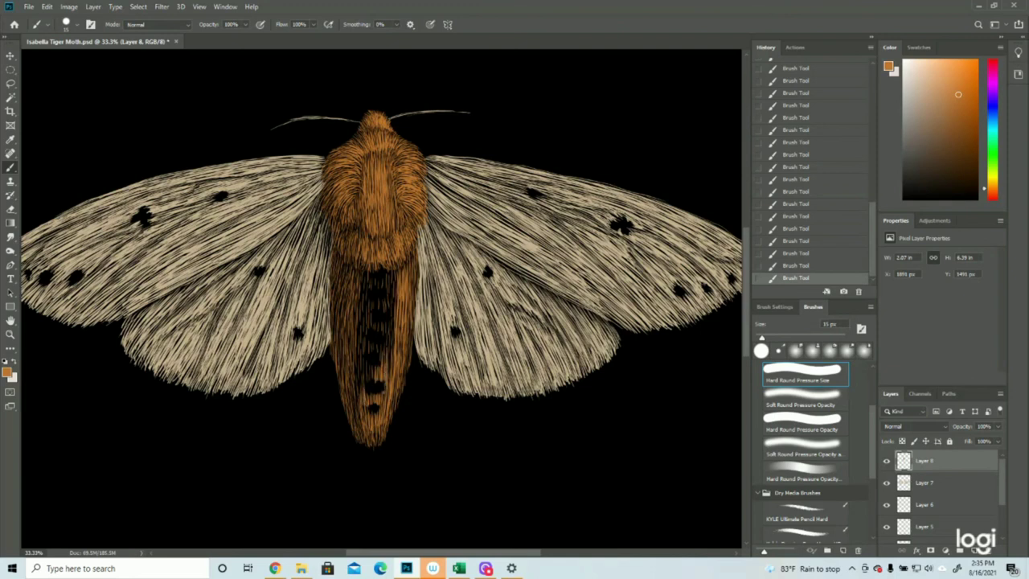
left_click_drag(388, 344, 390, 362)
left_click_drag(389, 367, 389, 385)
Step: Outline the third black spot from the abdomen's tip with orange strokes above and beside it
left_click_drag(380, 342, 378, 355)
left_click_drag(377, 344, 358, 394)
left_click_drag(355, 357, 356, 415)
left_click_drag(365, 358, 373, 379)
left_click_drag(387, 331, 387, 356)
left_click_drag(390, 330, 388, 351)
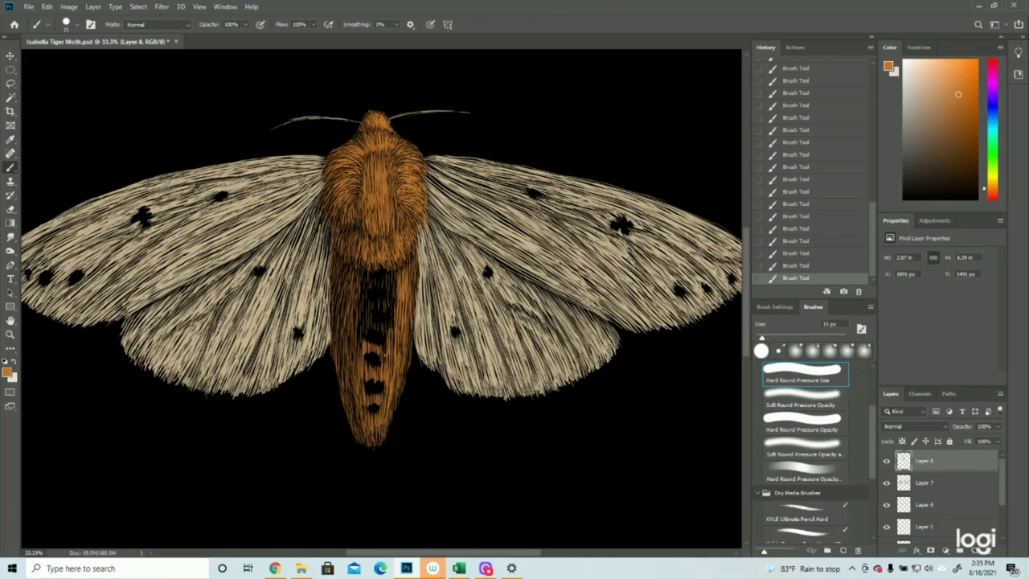
Step: Surround the fourth black spot from the abdomen's tip with orange strokes and fill the strip left of the upper spots
left_click_drag(392, 314, 391, 332)
left_click_drag(392, 304, 389, 336)
left_click_drag(387, 309, 382, 335)
left_click_drag(381, 320, 378, 332)
left_click_drag(377, 319, 376, 331)
mouse_move(373, 320)
left_mouse_down()
mouse_move(375, 332)
mouse_move(367, 328)
left_mouse_up()
left_click_drag(364, 312, 363, 340)
left_click_drag(362, 331, 361, 354)
mouse_move(358, 309)
left_mouse_down()
mouse_move(357, 354)
mouse_move(362, 309)
left_mouse_up()
left_click_drag(361, 286, 361, 328)
left_click_drag(360, 283, 360, 324)
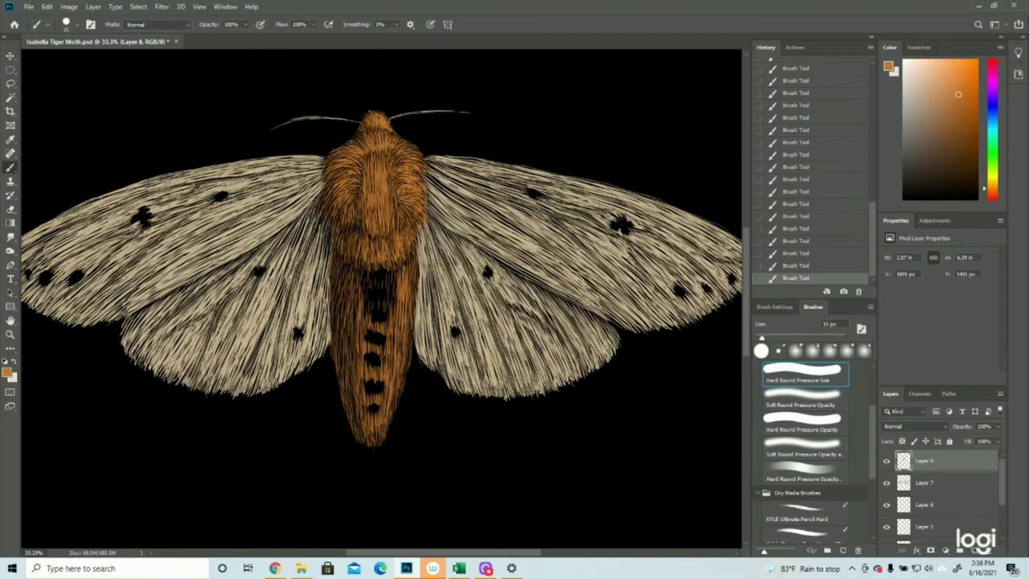
Step: Separate the upper black spots of the abdomen with short orange strokes between and beside them
left_click_drag(394, 291, 395, 303)
mouse_move(393, 283)
left_mouse_down()
mouse_move(393, 308)
mouse_move(394, 299)
left_mouse_up()
left_click_drag(392, 296, 391, 308)
left_click_drag(390, 279, 388, 310)
left_click_drag(387, 286, 384, 314)
mouse_move(384, 299)
left_mouse_down()
mouse_move(383, 314)
mouse_move(367, 318)
left_mouse_up()
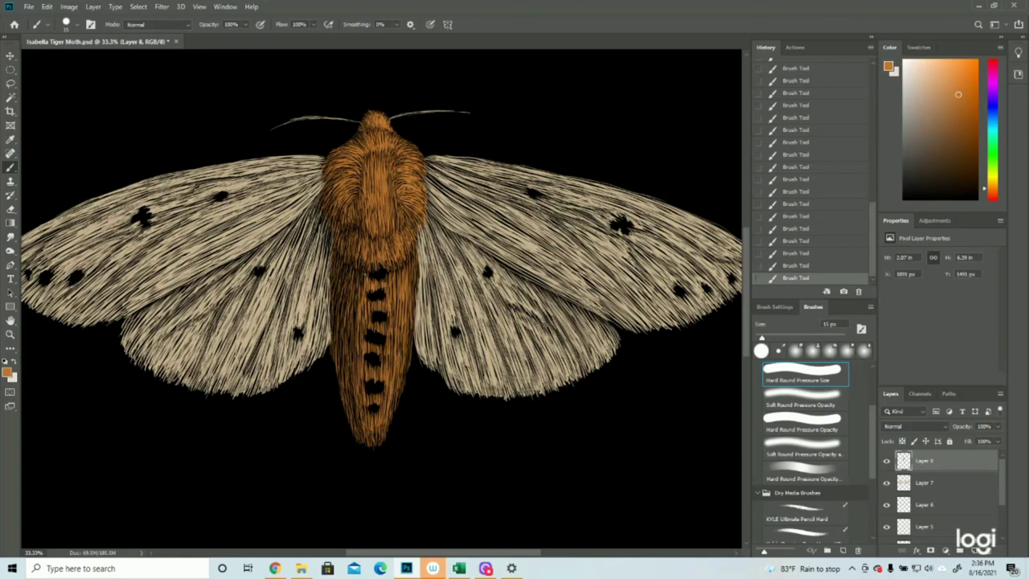
Step: Close the remaining dark gaps along the abdomen's left side with orange strokes from fringe to tip
left_click_drag(363, 273, 363, 288)
left_click_drag(360, 279, 356, 391)
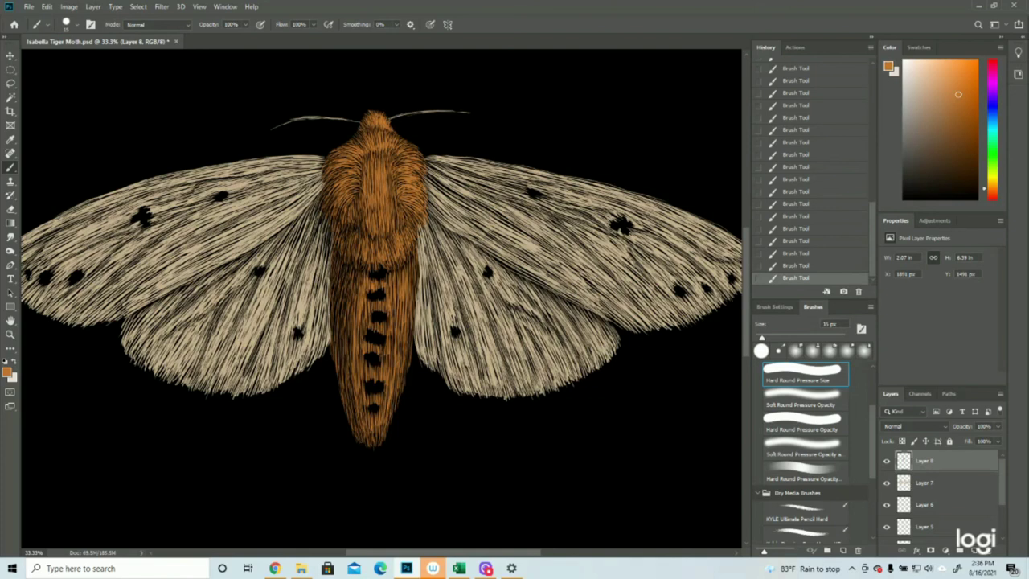
left_click_drag(355, 287, 350, 348)
left_click_drag(352, 322, 352, 387)
left_click_drag(351, 367, 358, 423)
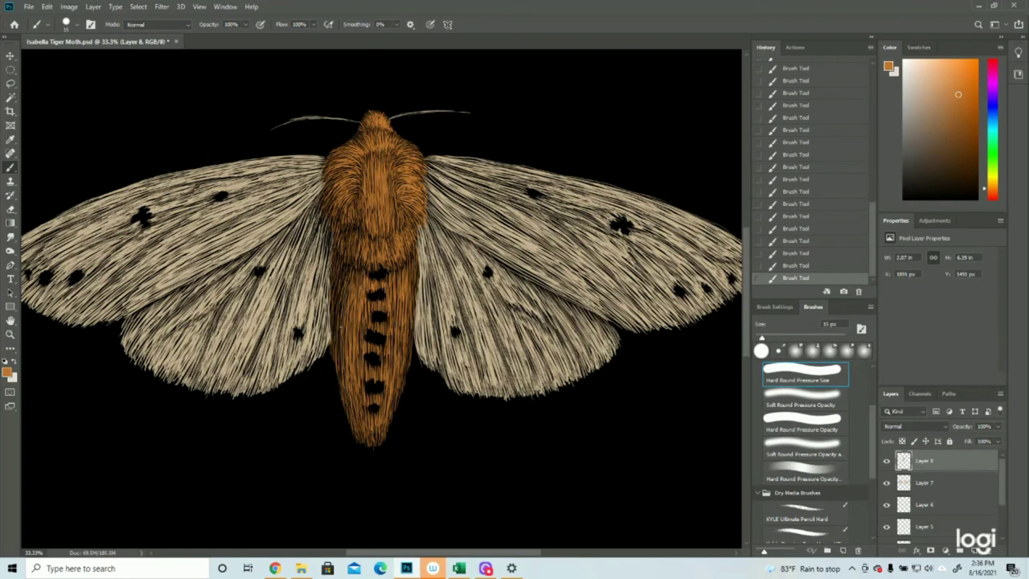
left_click_drag(339, 309, 343, 334)
Step: Close the remaining dark gaps along the abdomen's right side and between the lower spots with orange strokes
scroll(381, 298, "up", 2)
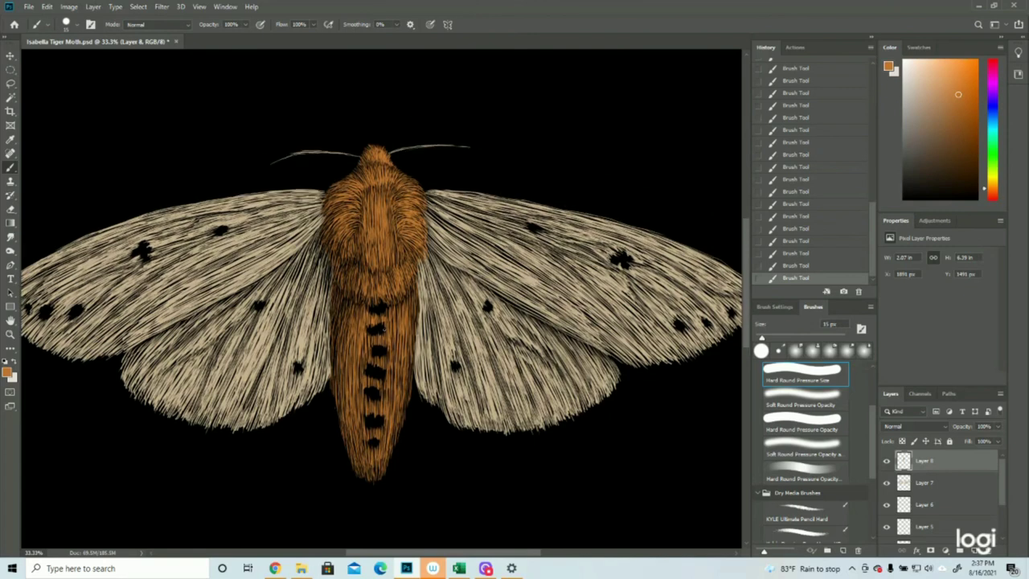
left_click_drag(395, 304, 398, 329)
mouse_move(394, 341)
left_mouse_down()
mouse_move(396, 356)
mouse_move(400, 342)
left_mouse_up()
left_click_drag(402, 335, 393, 404)
mouse_move(392, 387)
left_mouse_down()
mouse_move(388, 407)
mouse_move(369, 411)
left_mouse_up()
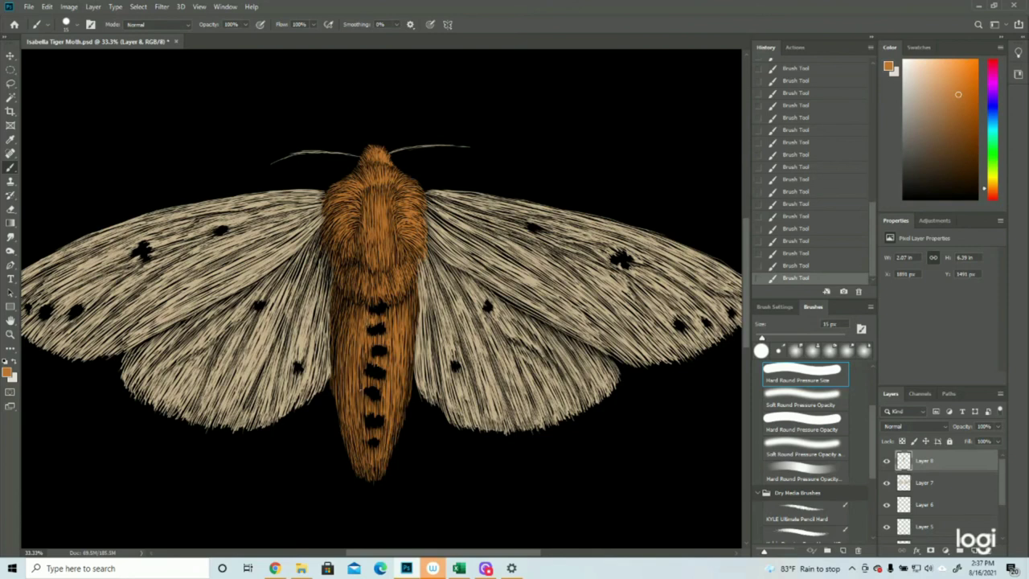
Step: Check the completed orange body with the whole moth in view and save the document
left_click(10, 334)
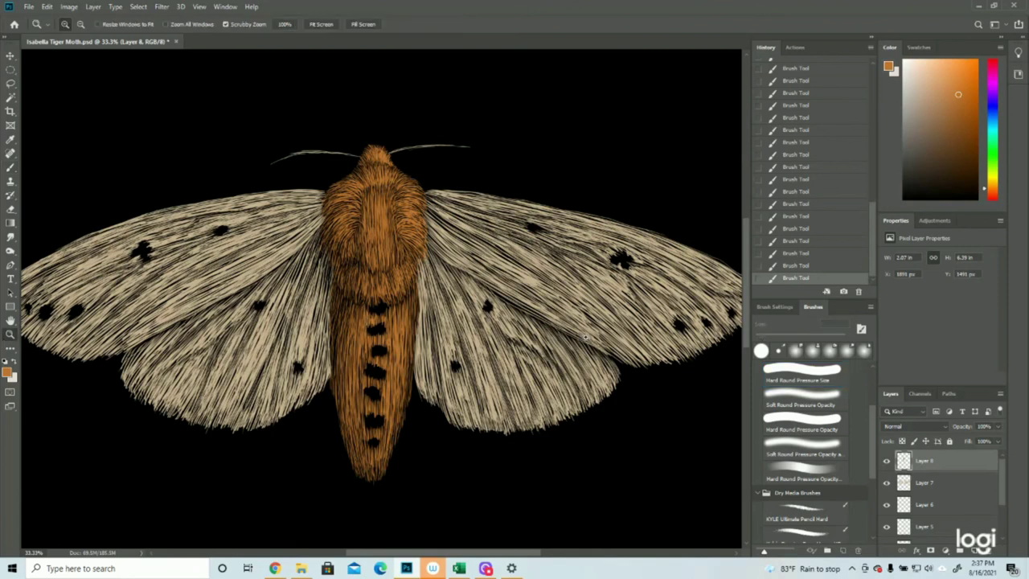
left_click_drag(587, 338, 544, 337)
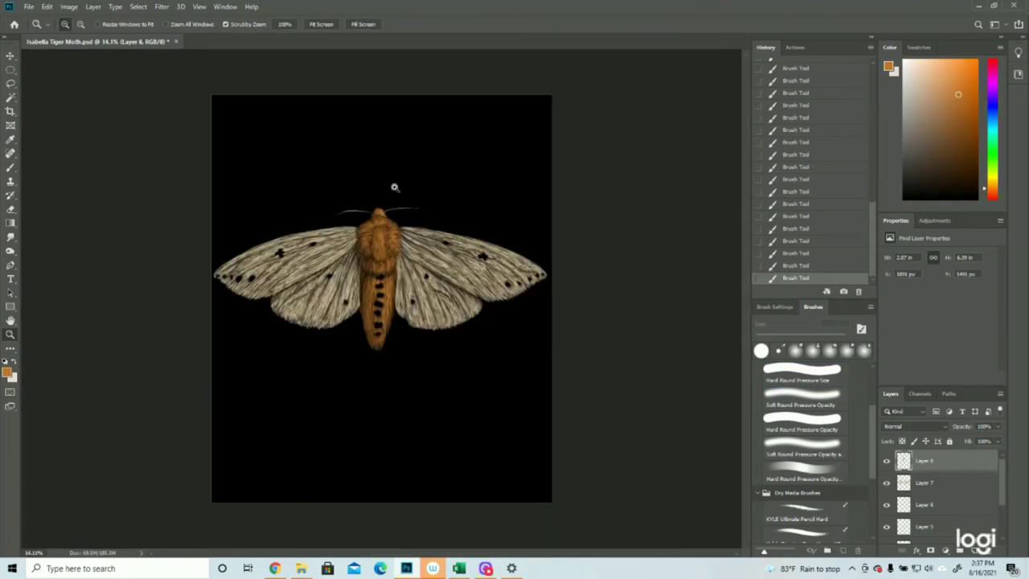
left_click(396, 187)
left_click(28, 7)
left_click(48, 116)
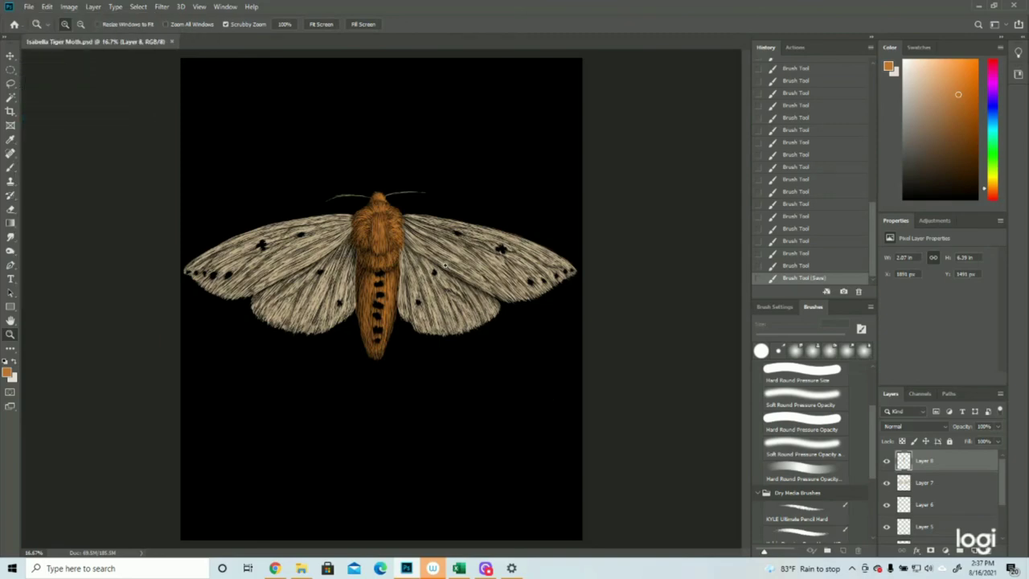
Step: Add a new layer above Layer 8 and sample the wing's beige as the foreground colour
left_click(975, 550)
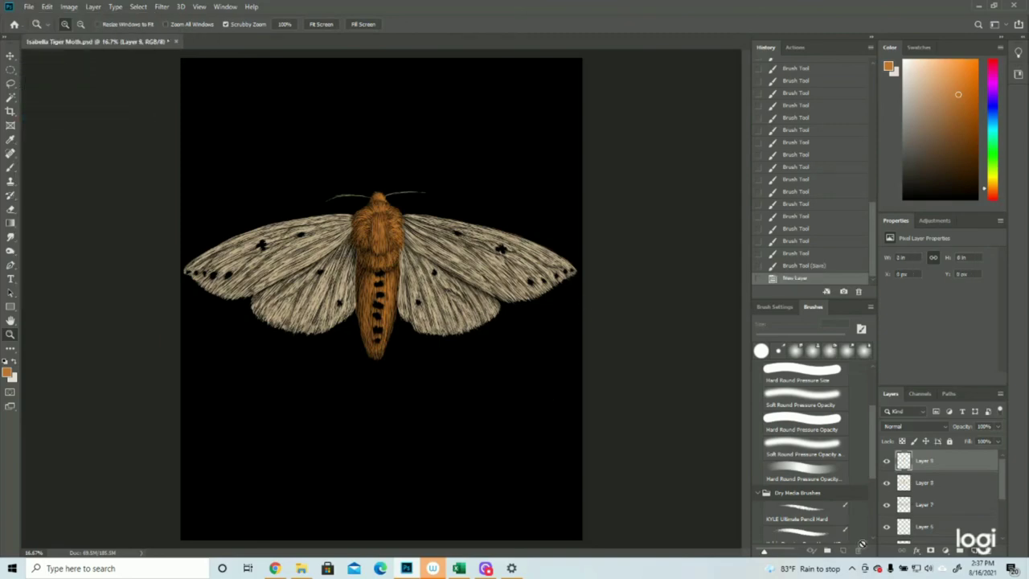
left_click_drag(447, 211, 544, 236)
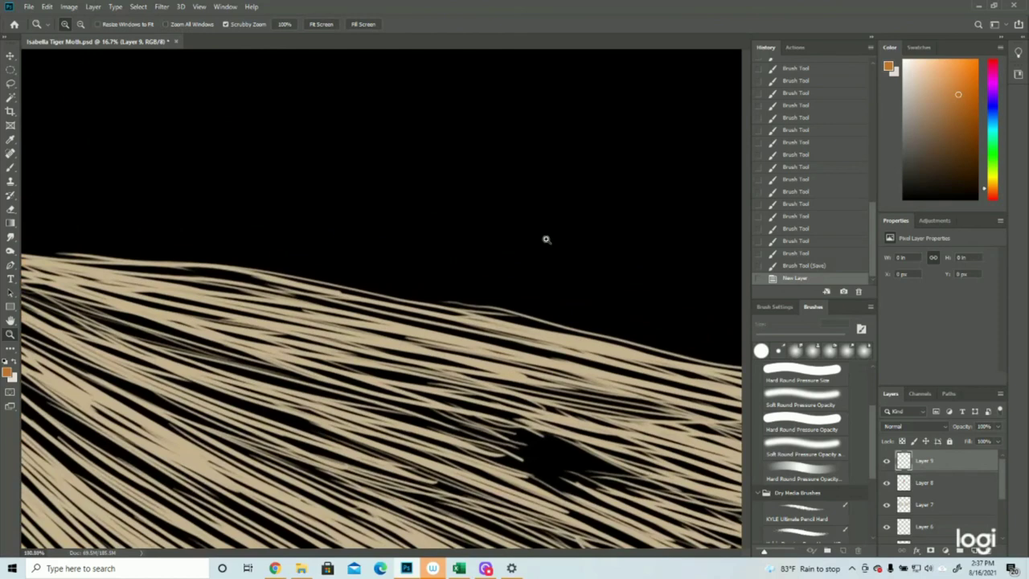
left_click(7, 371)
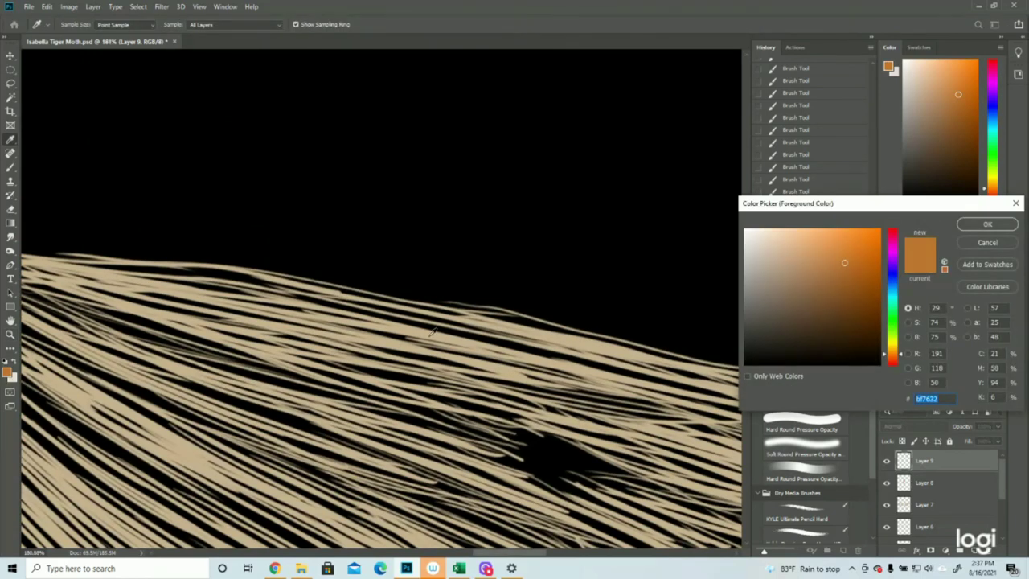
left_click(472, 323)
left_click(987, 224)
Step: Thicken both antennae with beige brush strokes running from their tips to the head on Layer 9
key("ctrl+0")
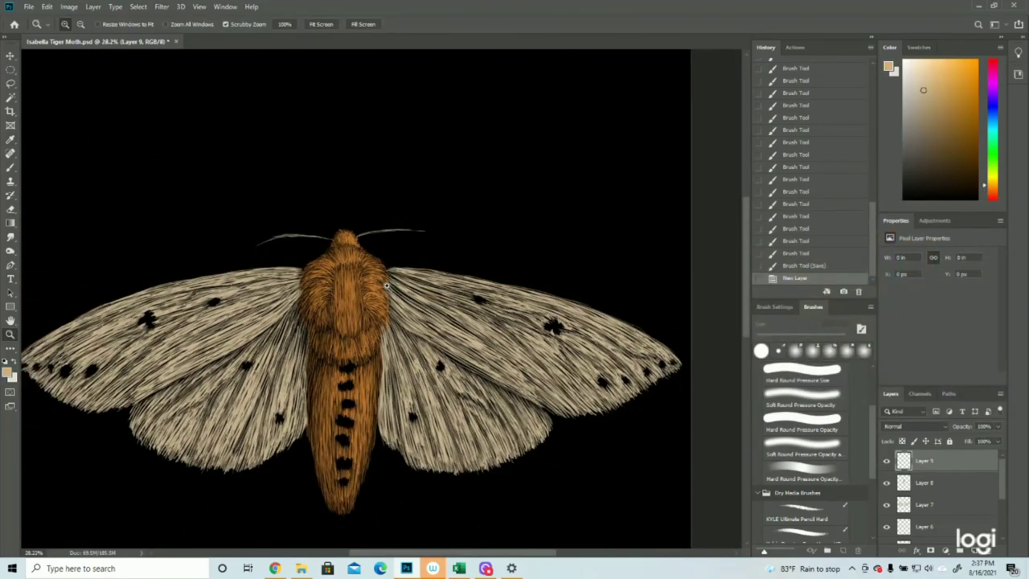
left_click_drag(310, 202, 530, 285)
left_click_drag(565, 239, 570, 238)
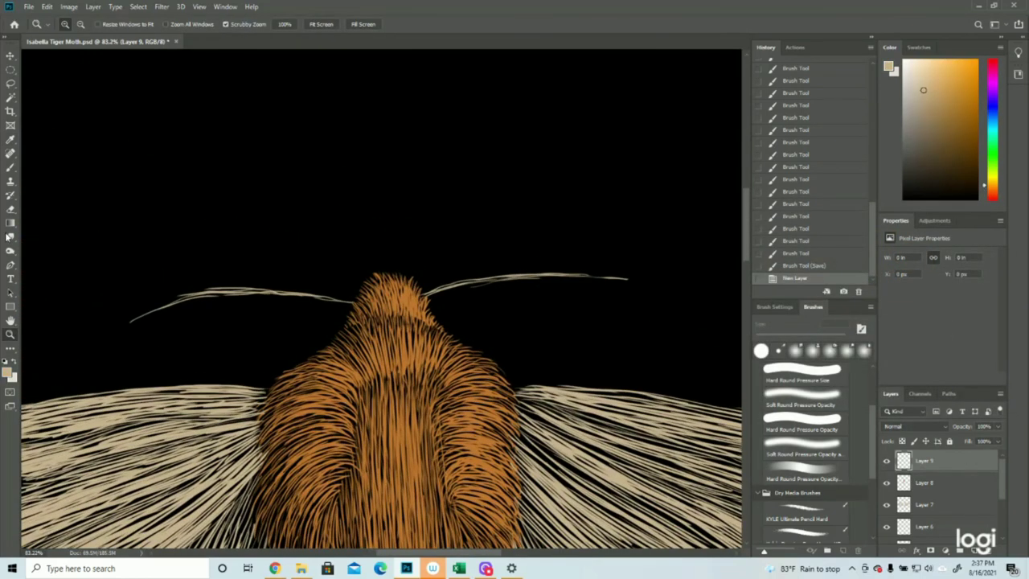
left_click(11, 166)
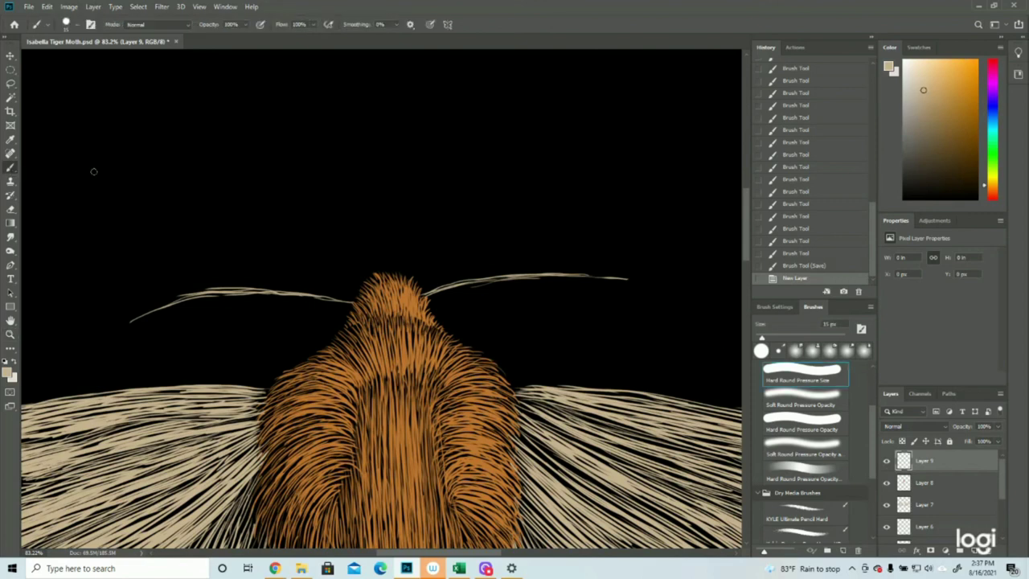
mouse_move(629, 279)
left_mouse_down()
mouse_move(524, 274)
mouse_move(425, 295)
left_mouse_up()
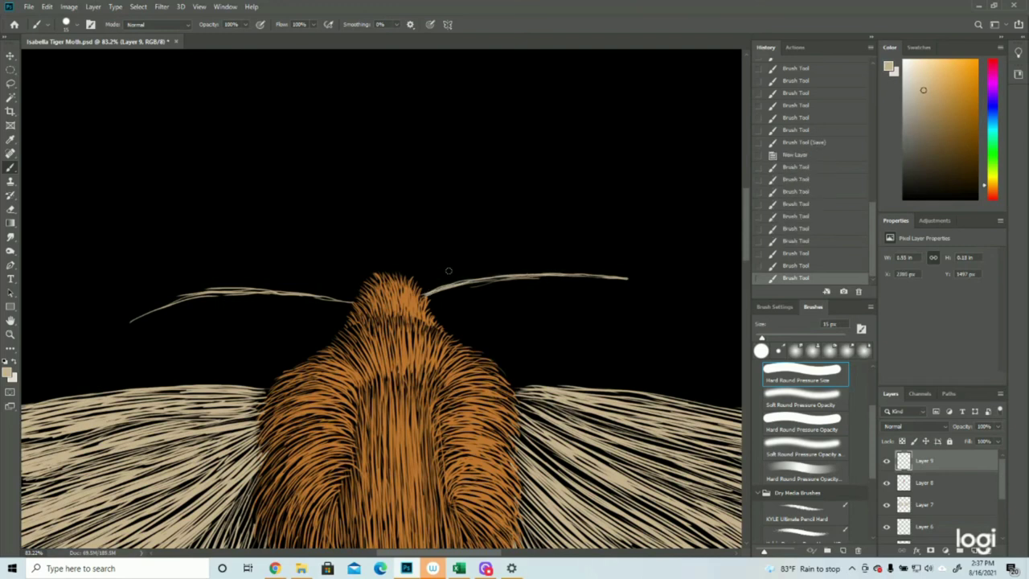
mouse_move(131, 321)
left_mouse_down()
mouse_move(224, 295)
mouse_move(356, 301)
left_mouse_up()
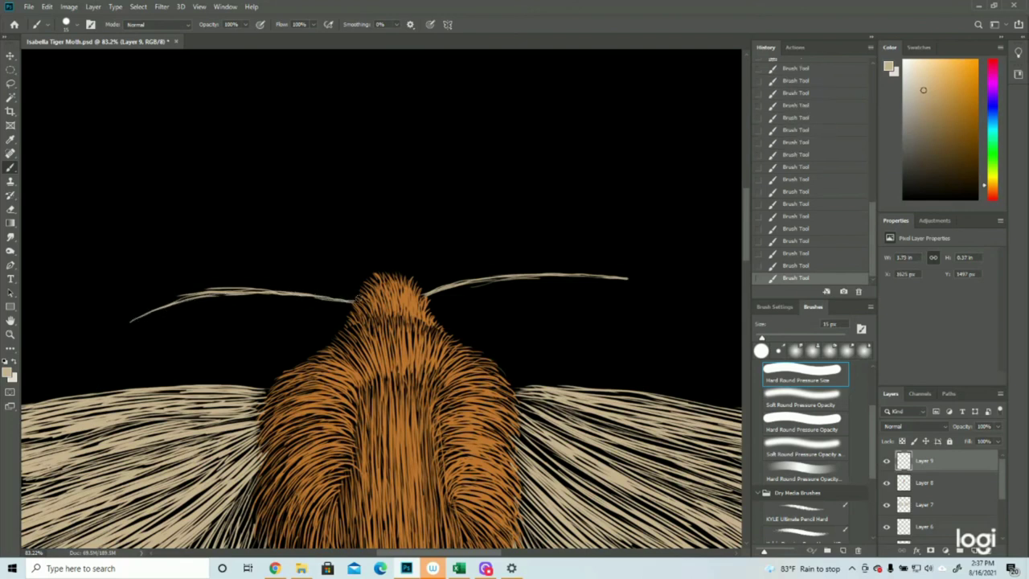
Step: Identify the contents of Layers 5 and 6 by toggling their visibility, then duplicate Layer 6 and hide the original
scroll(935, 484, "down", 1)
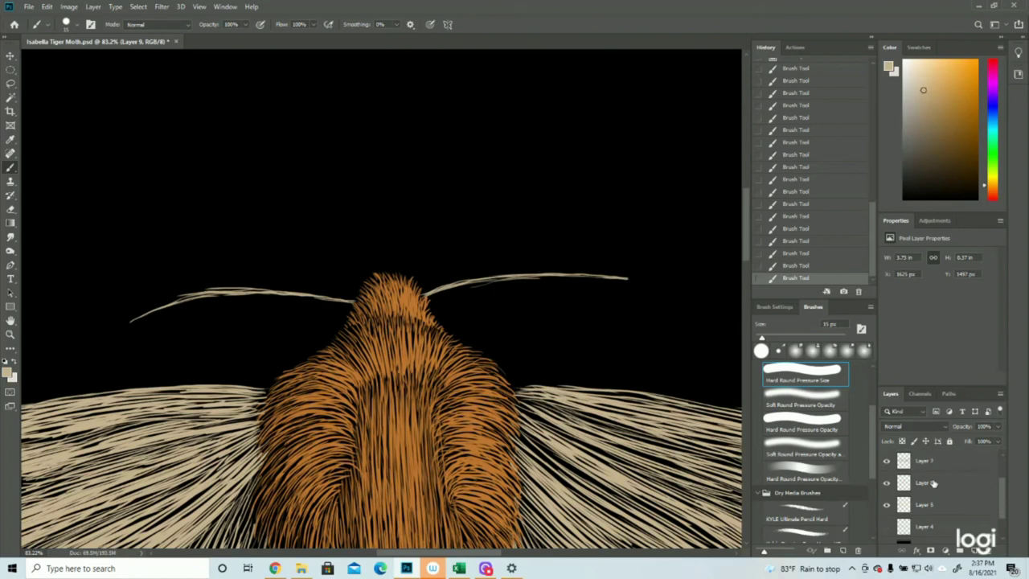
left_click(887, 504)
left_click(887, 505)
left_click(886, 485)
left_click(887, 484)
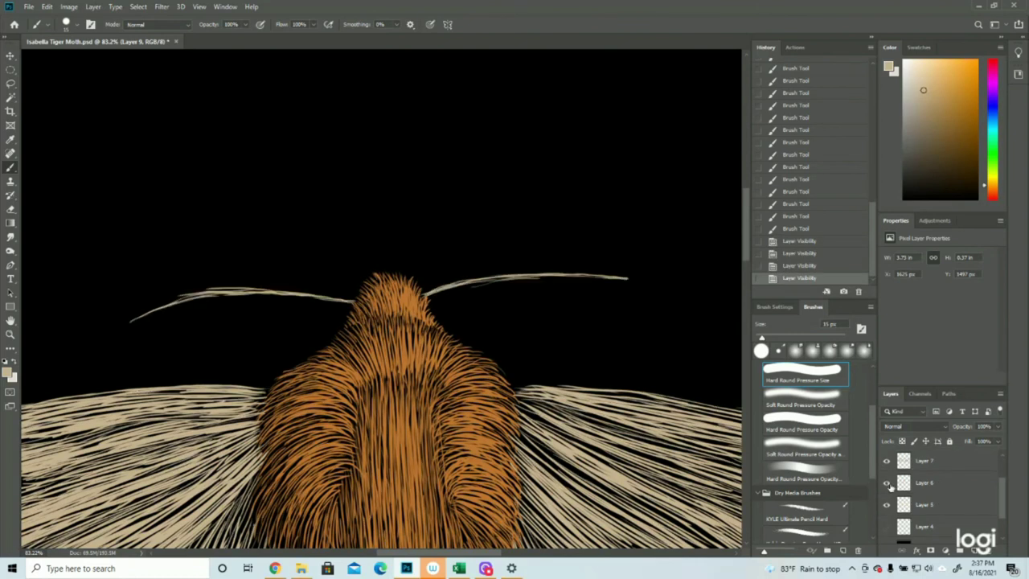
left_click(943, 485)
left_click_drag(943, 485, 975, 550)
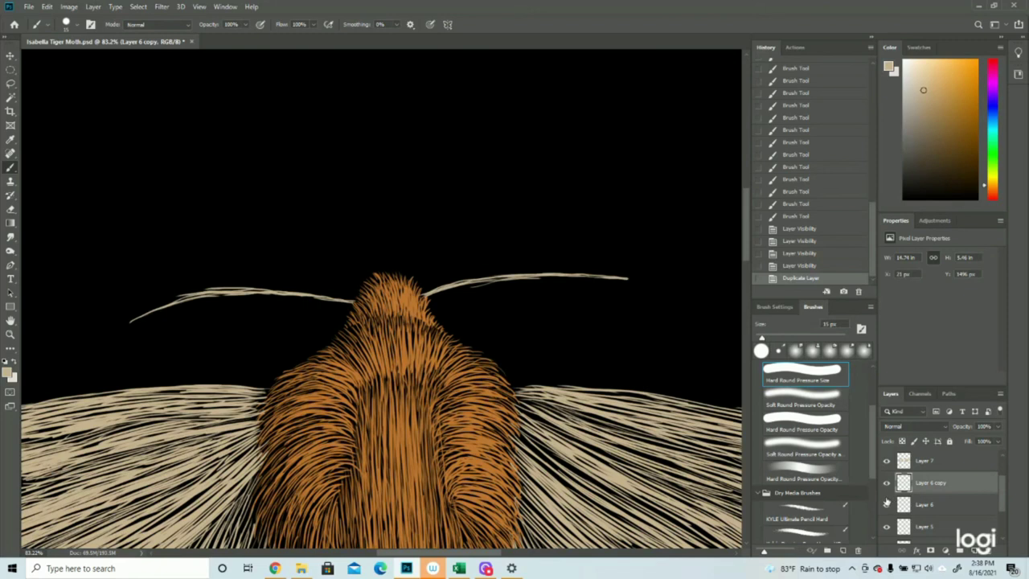
left_click(887, 505)
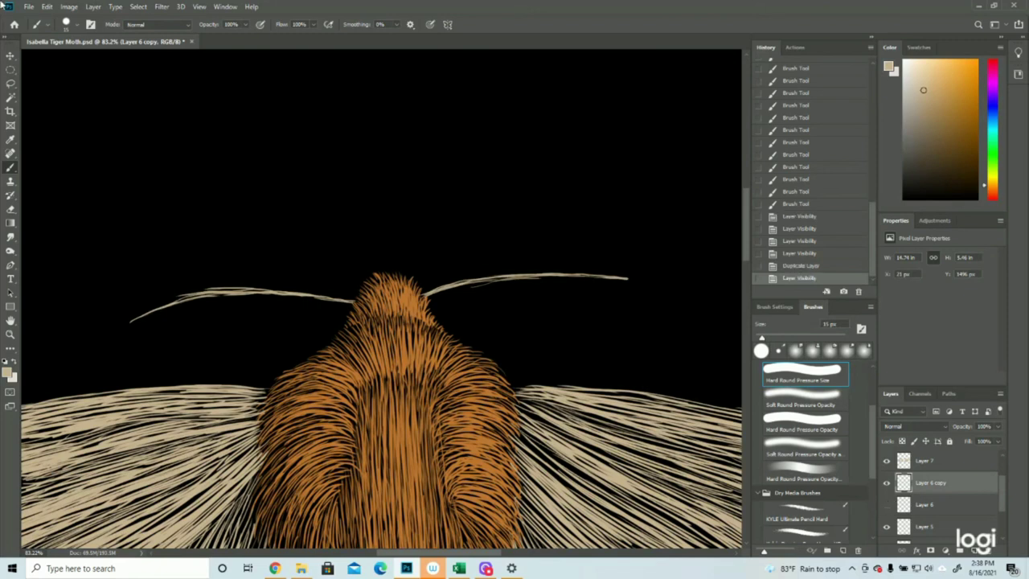
Step: Lasso around the old antenna strokes on the Layer 6 copy, delete them and clear the selection
left_click(10, 83)
mouse_move(468, 226)
left_mouse_down()
mouse_move(655, 239)
mouse_move(475, 321)
mouse_move(204, 329)
mouse_move(241, 236)
mouse_move(420, 221)
left_mouse_up()
key("Delete")
left_click(139, 7)
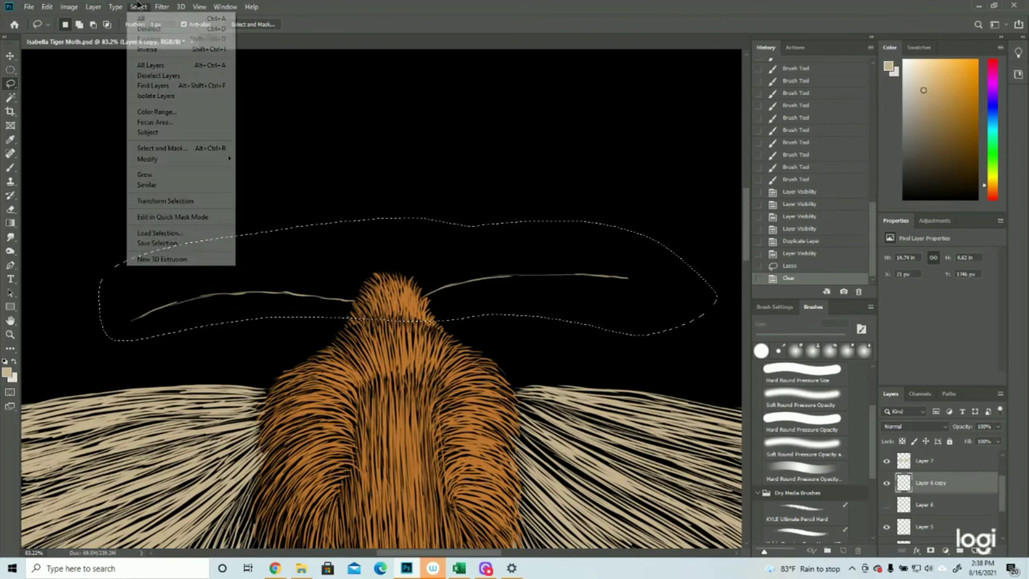
left_click(148, 29)
Step: Build up both antennae on Layer 9 with fine beige 15 px brush strokes, undoing one stray stroke
key("alt+bracketright")
key("alt+bracketright")
key("alt+bracketright")
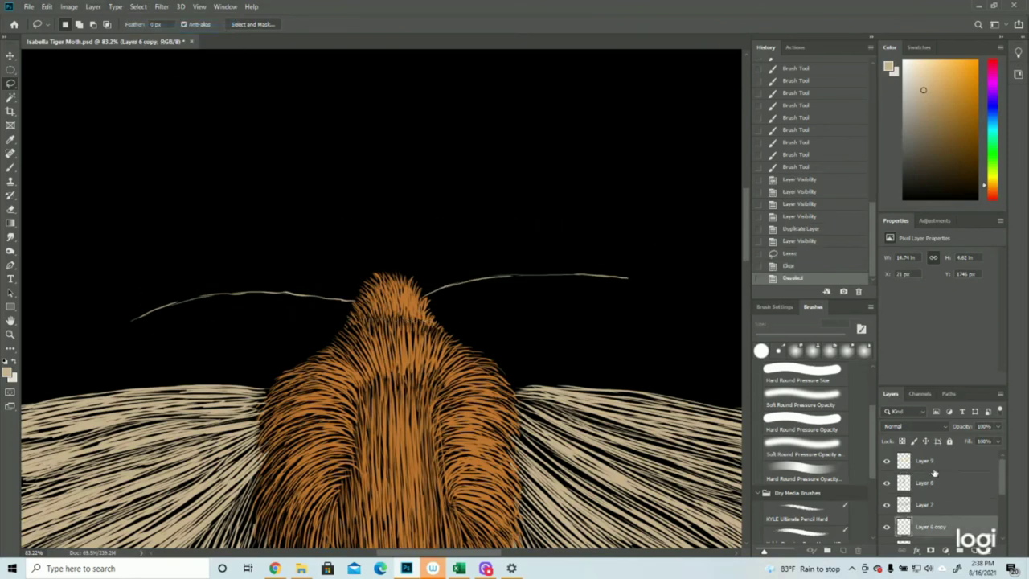
left_click(11, 167)
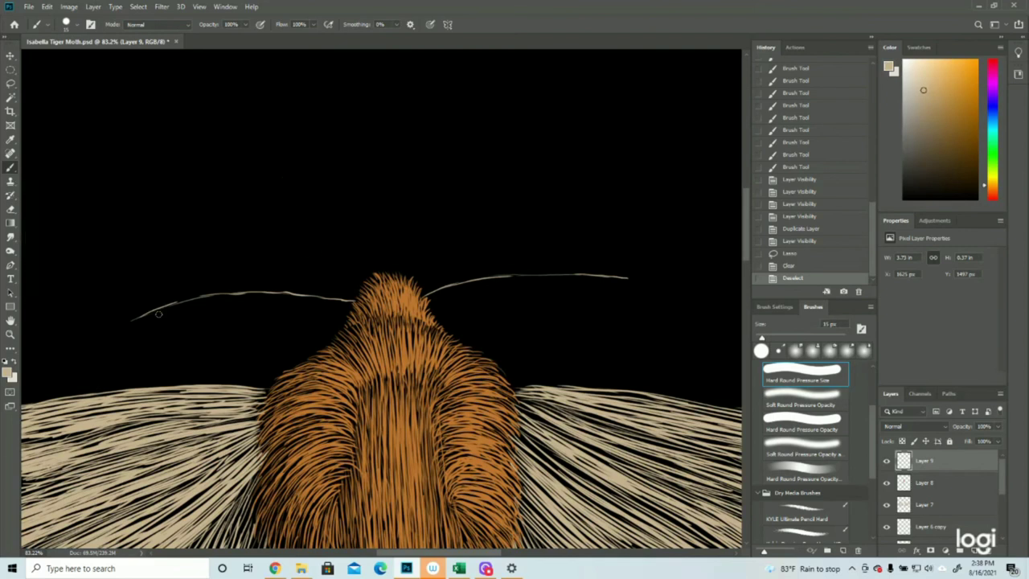
left_click_drag(131, 321, 164, 307)
mouse_move(143, 314)
left_mouse_down()
mouse_move(206, 294)
mouse_move(315, 294)
left_mouse_up()
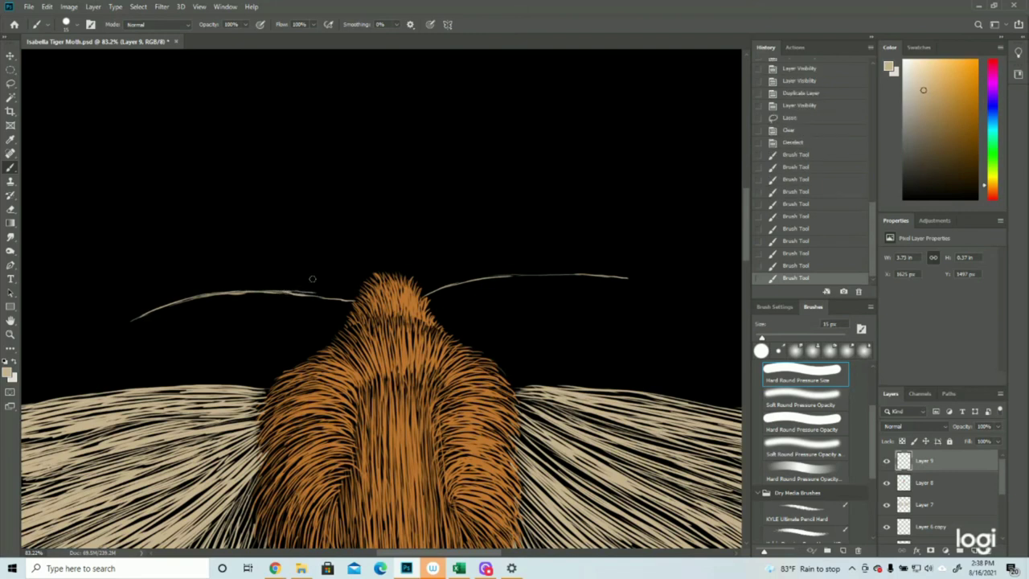
left_click(775, 266)
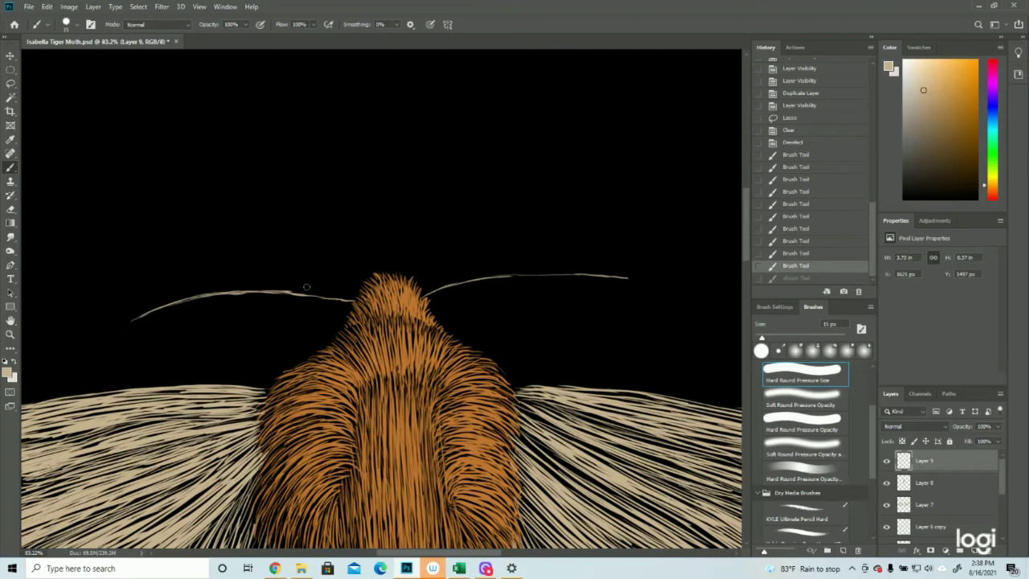
left_click_drag(286, 292, 356, 302)
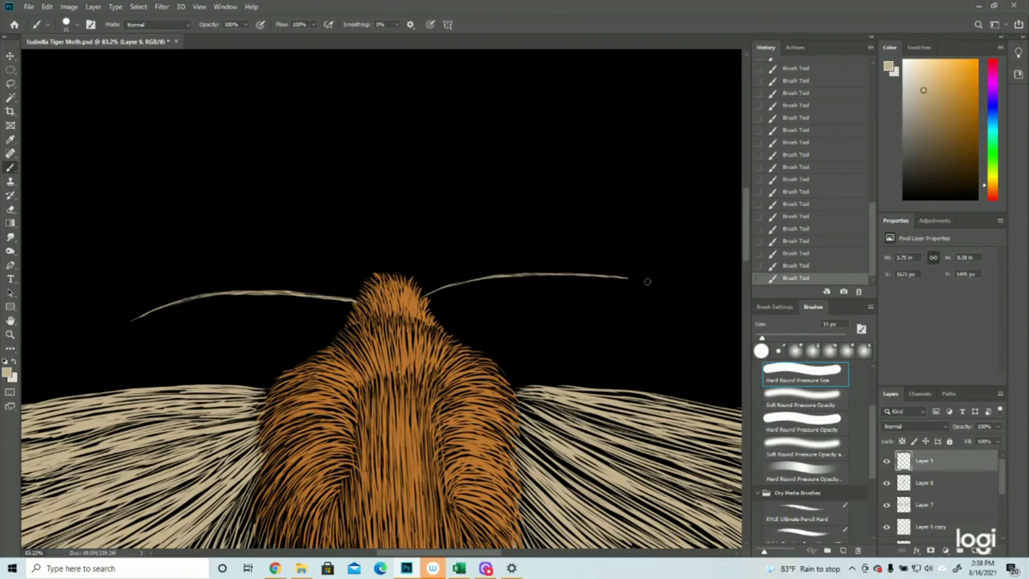
Step: Thicken the base of the right antenna where it meets the head with beige strokes on Layer 9
left_click(10, 334)
mouse_move(338, 329)
left_mouse_down()
mouse_move(298, 329)
mouse_move(361, 327)
left_mouse_up()
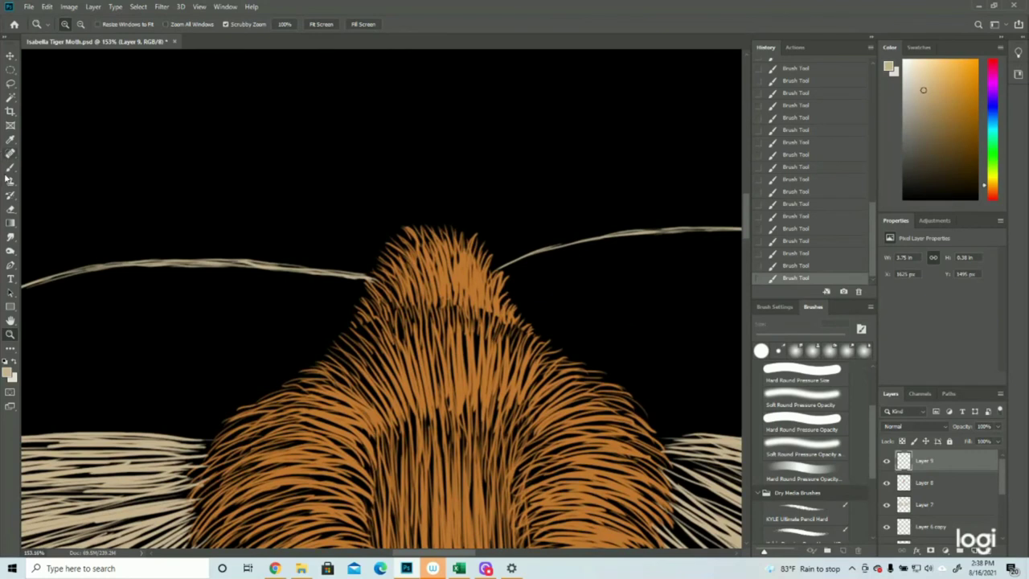
left_click(11, 168)
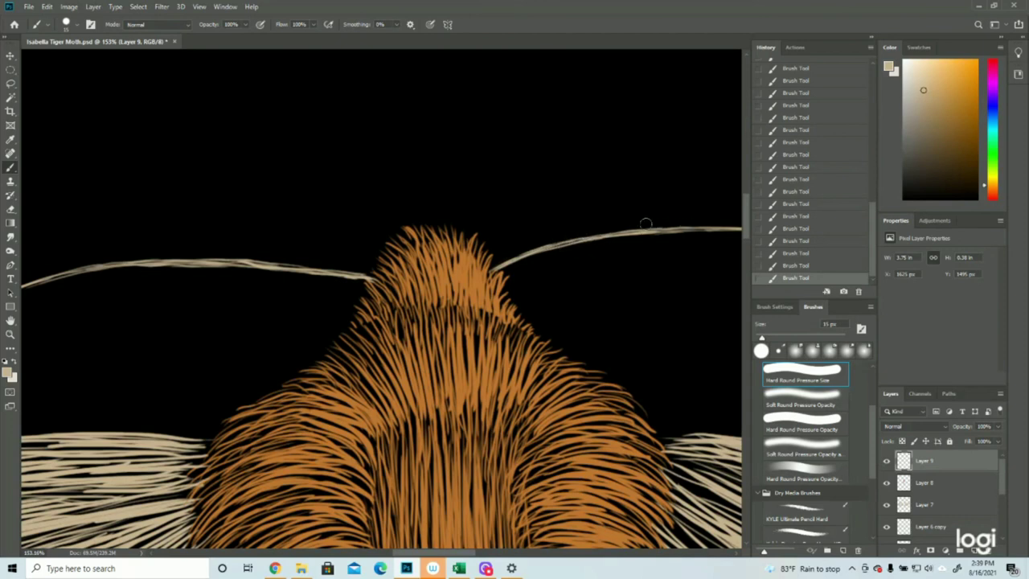
Step: Continue thickening the right antenna through its middle section with short beige strokes, undoing the misplaced ones
left_click(11, 335)
left_click_drag(430, 326, 346, 329)
left_click_drag(512, 362, 484, 333)
left_click_drag(386, 168, 453, 260)
left_click_drag(390, 357, 406, 356)
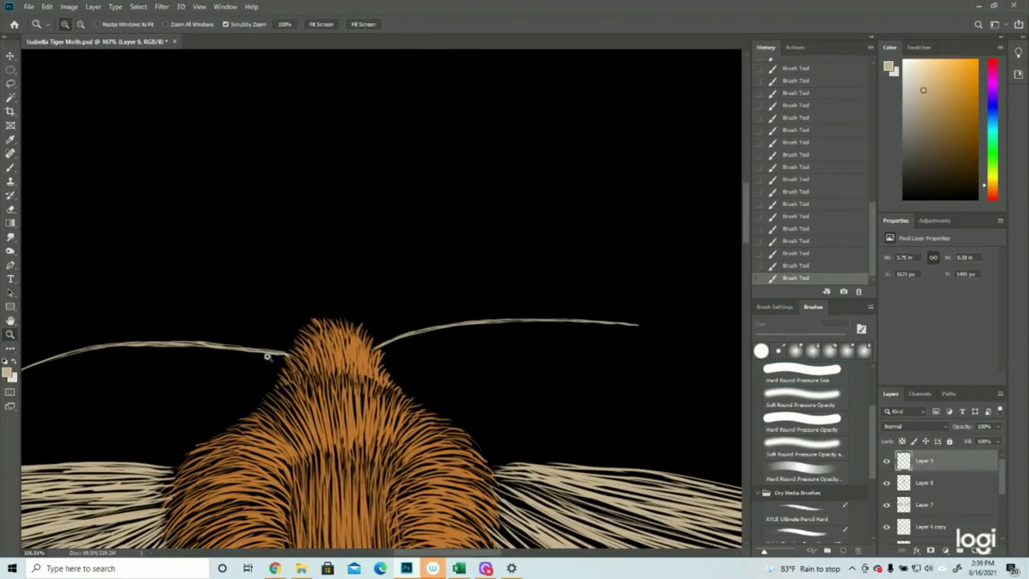
left_click(10, 167)
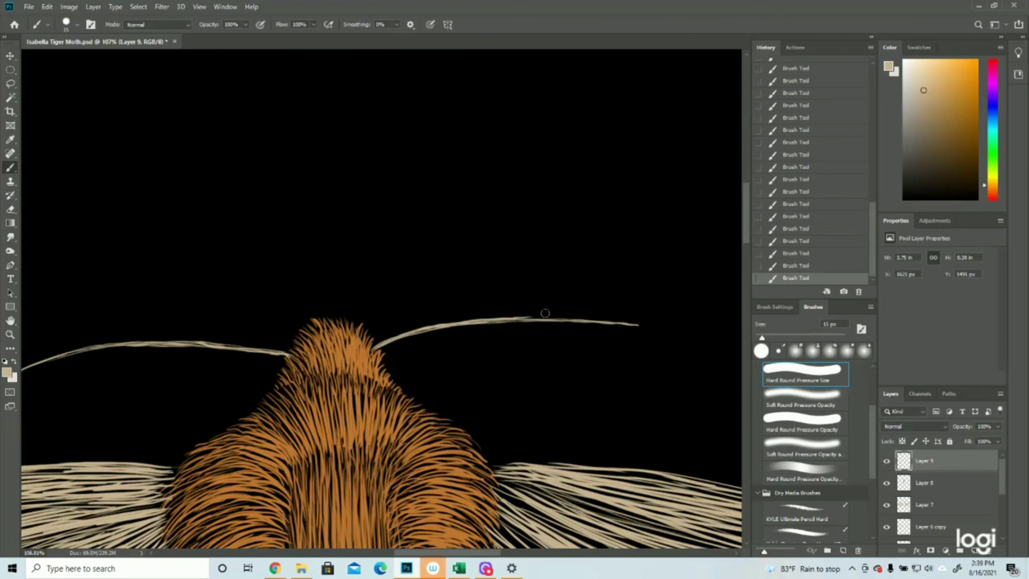
left_click(791, 267)
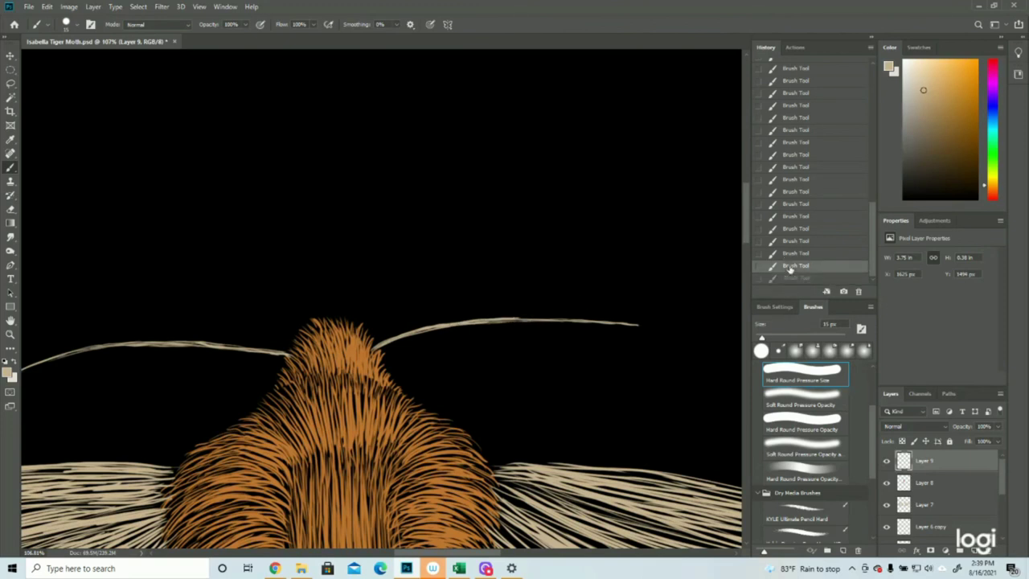
left_click_drag(509, 320, 537, 319)
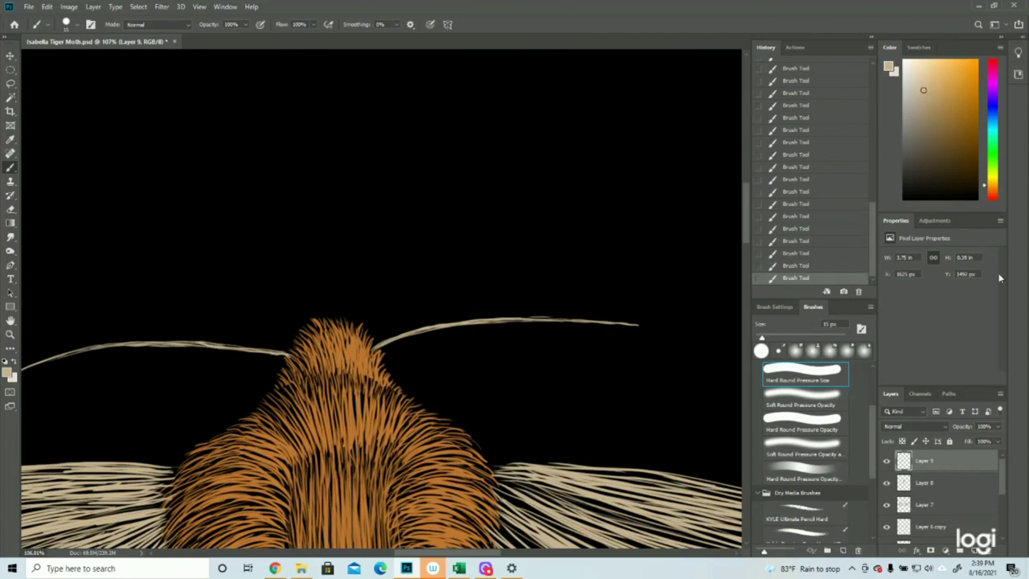
left_click(801, 266)
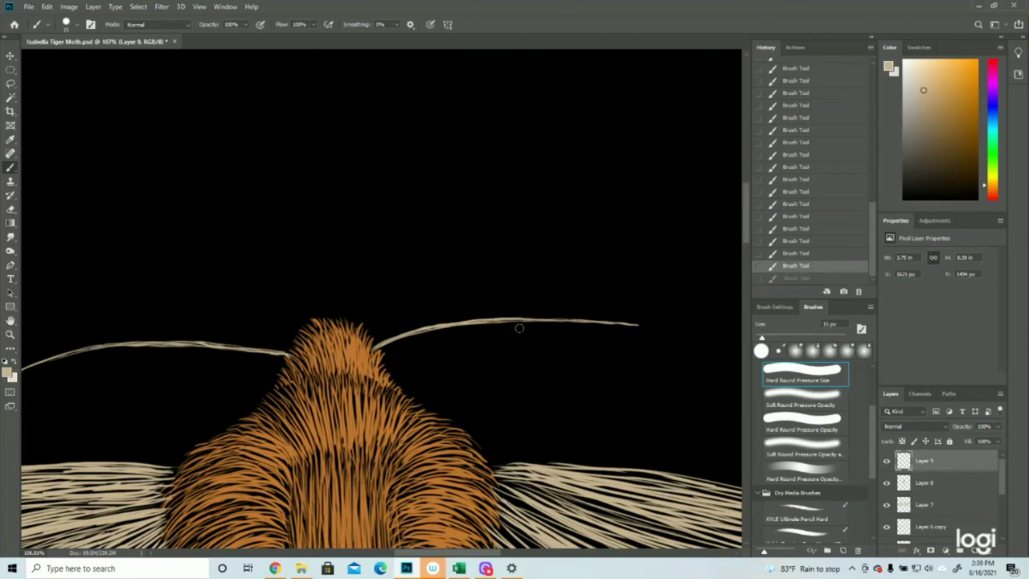
left_click_drag(525, 319, 536, 319)
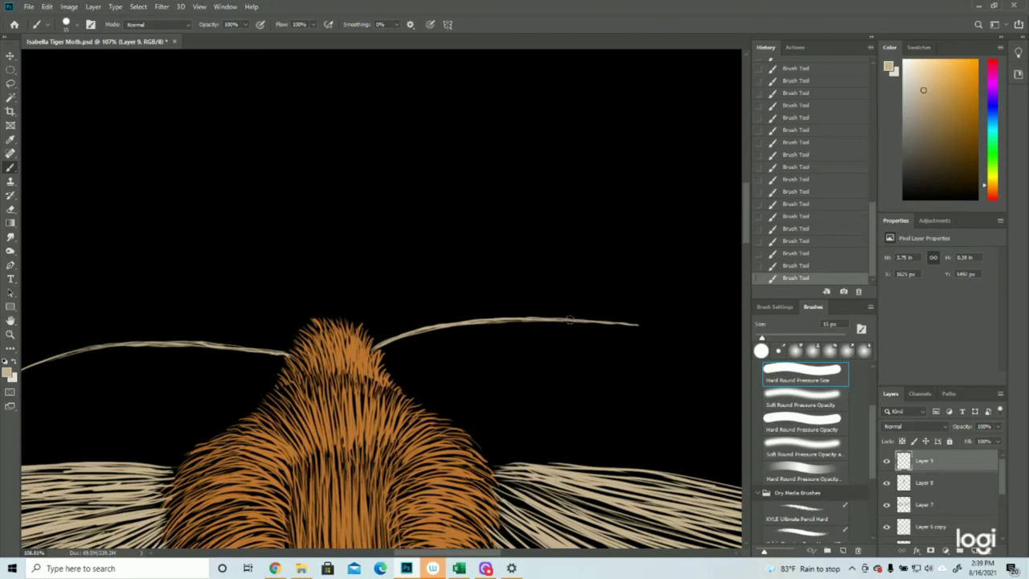
Step: Check the refined antennae with the whole moth in view and save the document
left_click(10, 333)
left_click(490, 297, "alt")
left_click(549, 357, "alt")
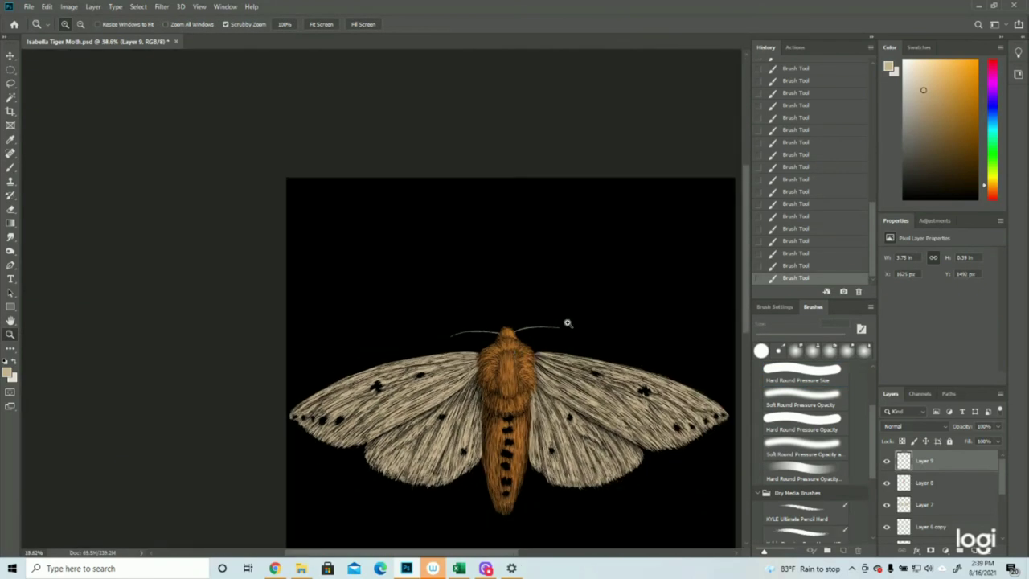
left_click(563, 324, "alt")
left_click(390, 120)
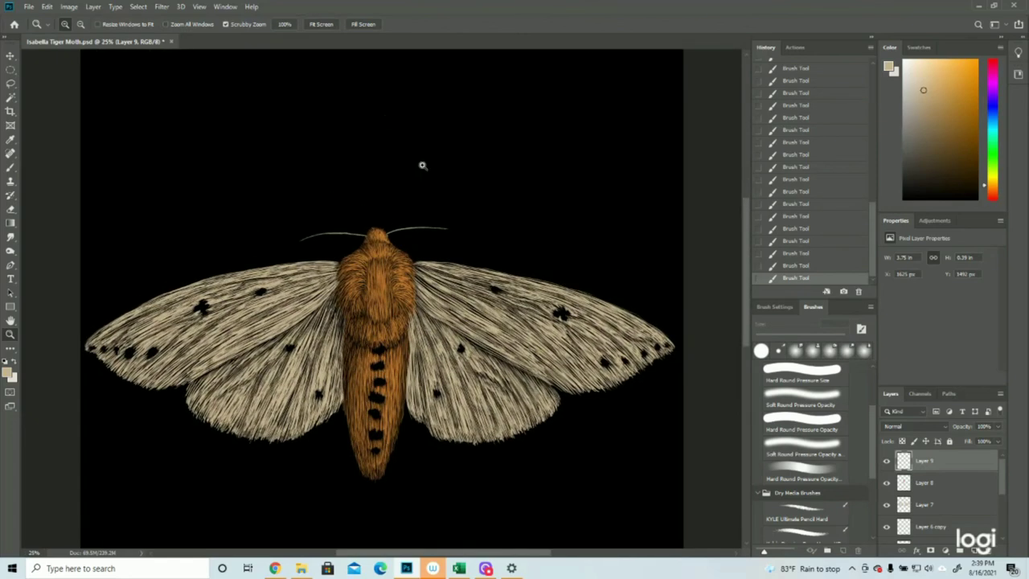
left_click(29, 6)
left_click(44, 118)
Step: Add a new layer above Layer 9 and set the foreground colour to pale beige e6dcd2
left_click(975, 550)
left_click(7, 372)
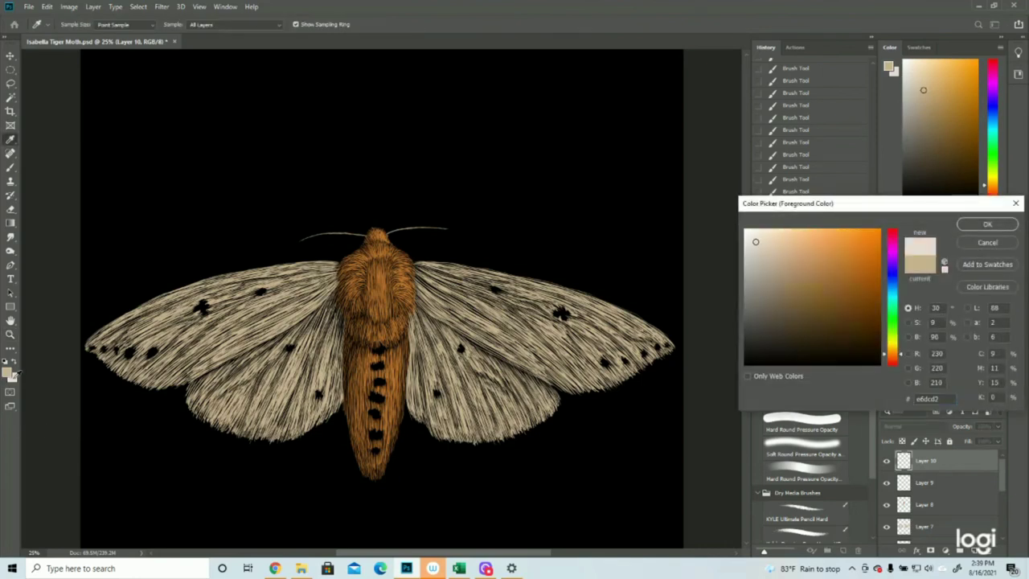
left_click(987, 224)
Step: Show the Layer 4 sketch as a guide, paint thin pale strokes for both eyes on Layer 10, and hide the sketch
key("z")
scroll(894, 507, "down", 2)
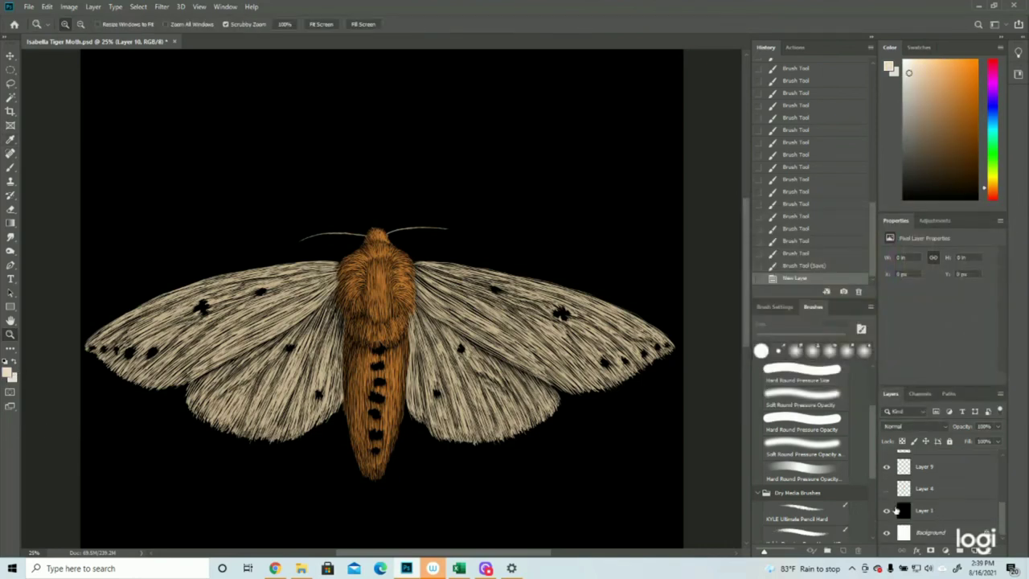
left_click(887, 488)
left_click_drag(370, 211, 415, 212)
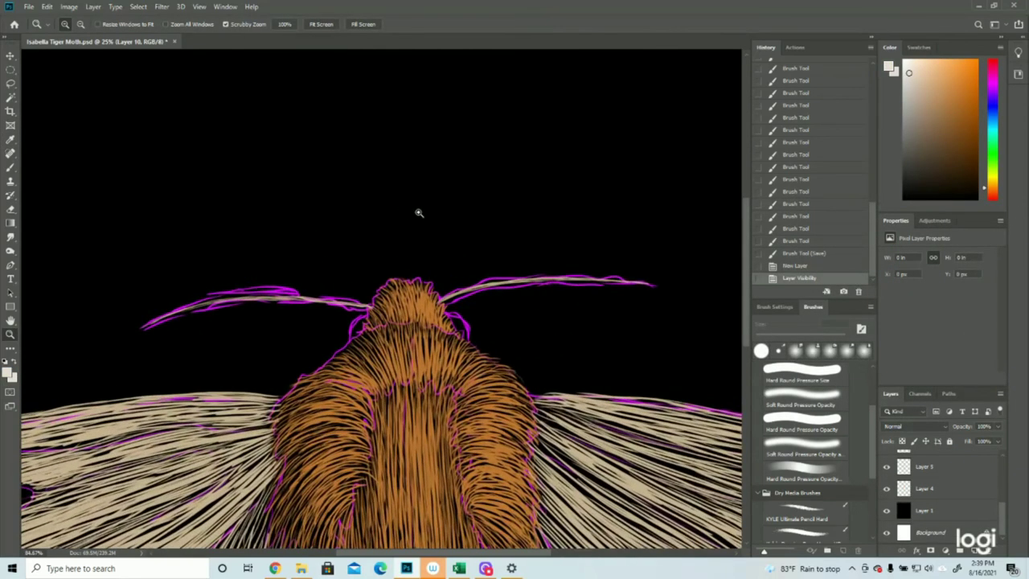
key("b")
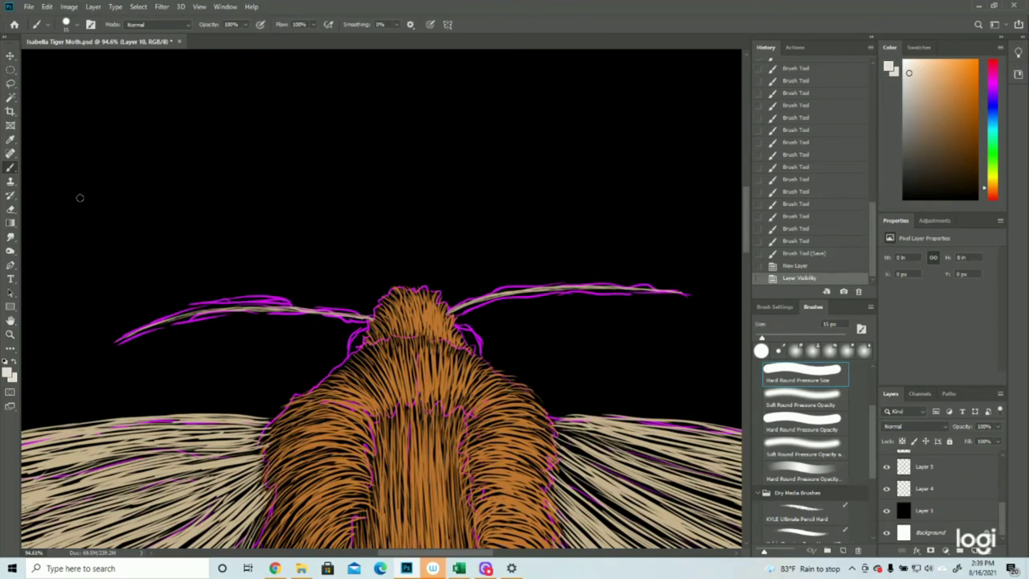
left_click_drag(464, 328, 476, 349)
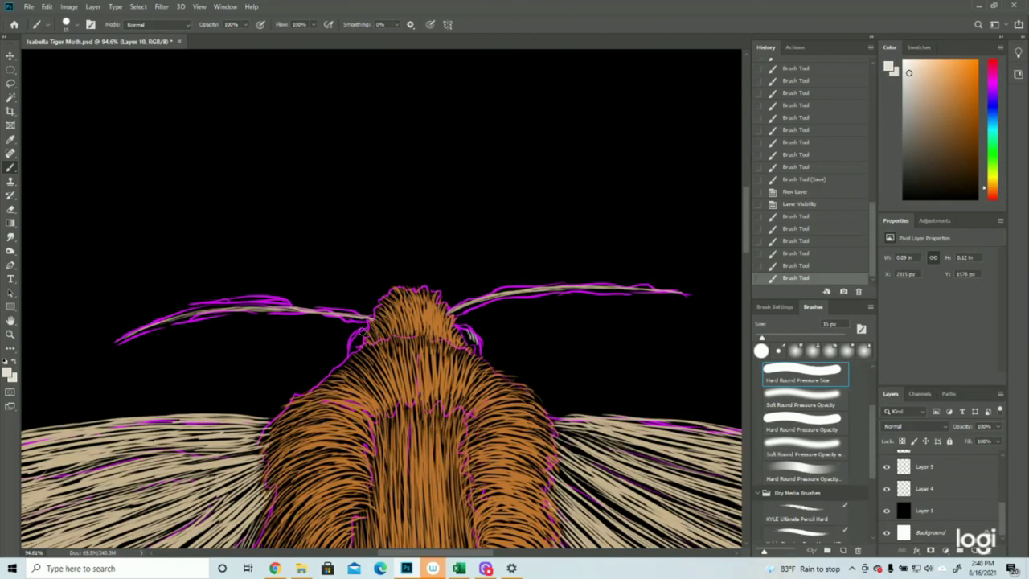
left_click_drag(364, 328, 352, 350)
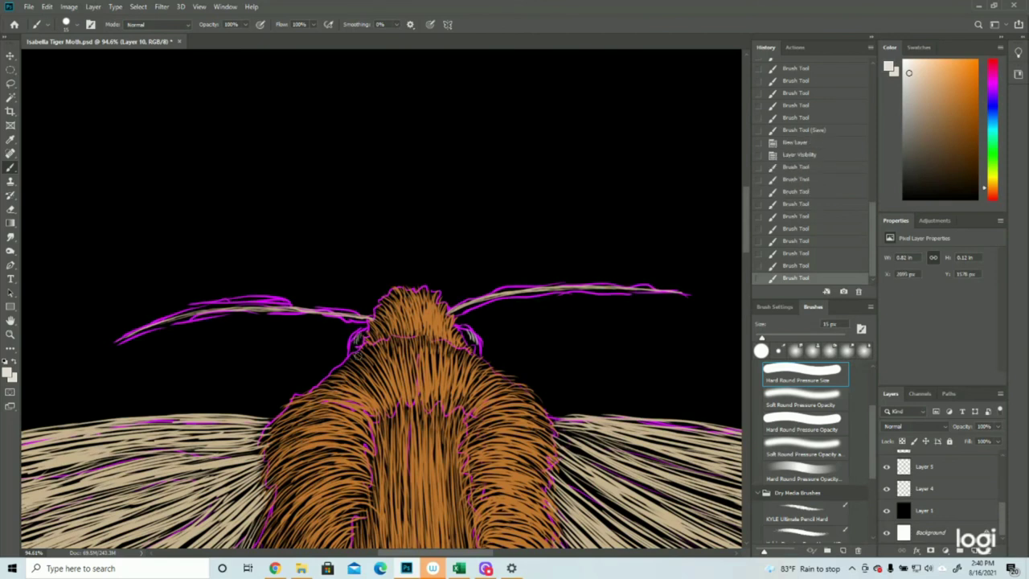
left_click(886, 488)
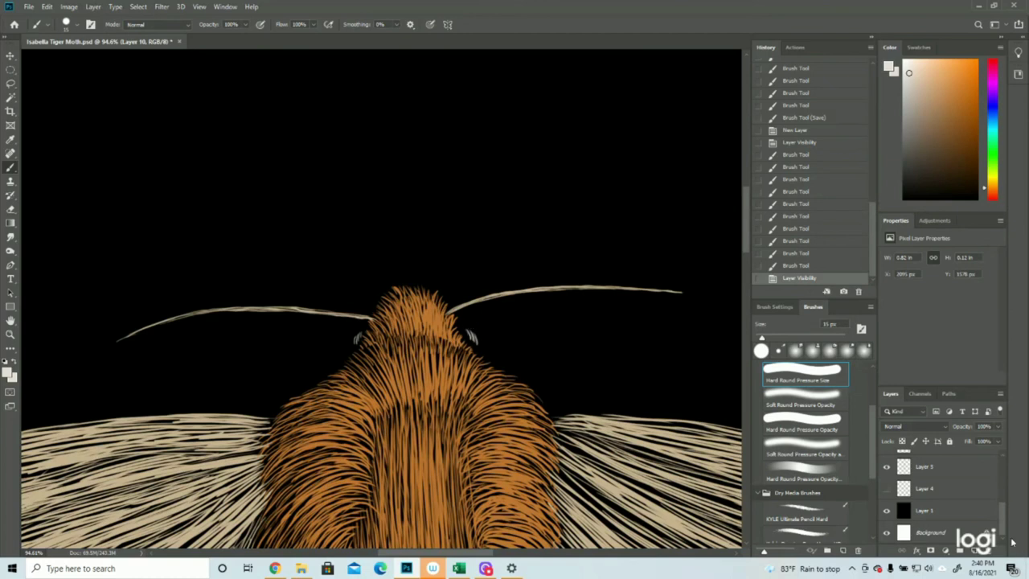
Step: Add a layer above Layer 10 and paint denser pale strokes over the right eye, using the Layer 4 sketch as a temporary guide
left_click(973, 551)
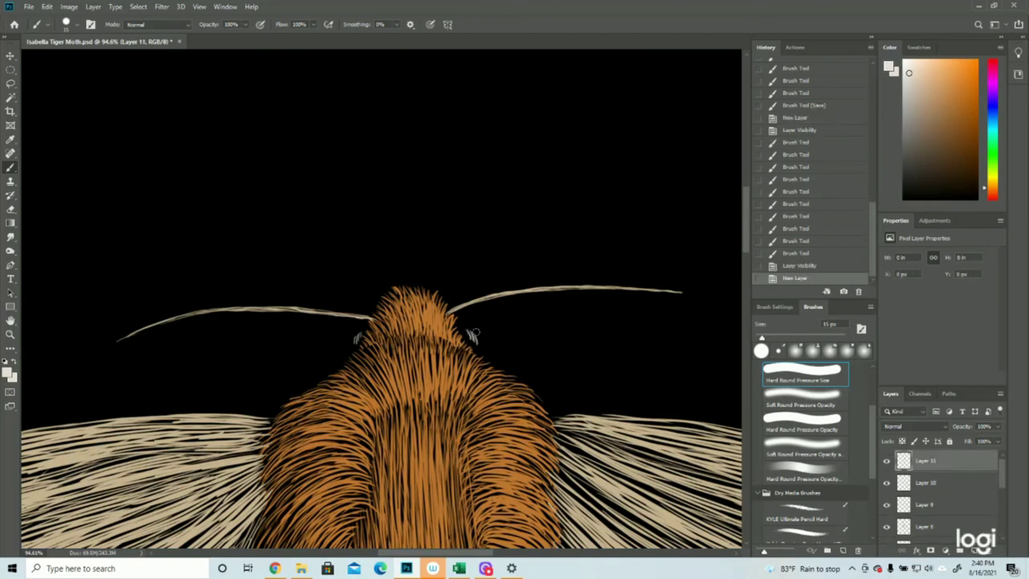
left_click_drag(468, 331, 474, 341)
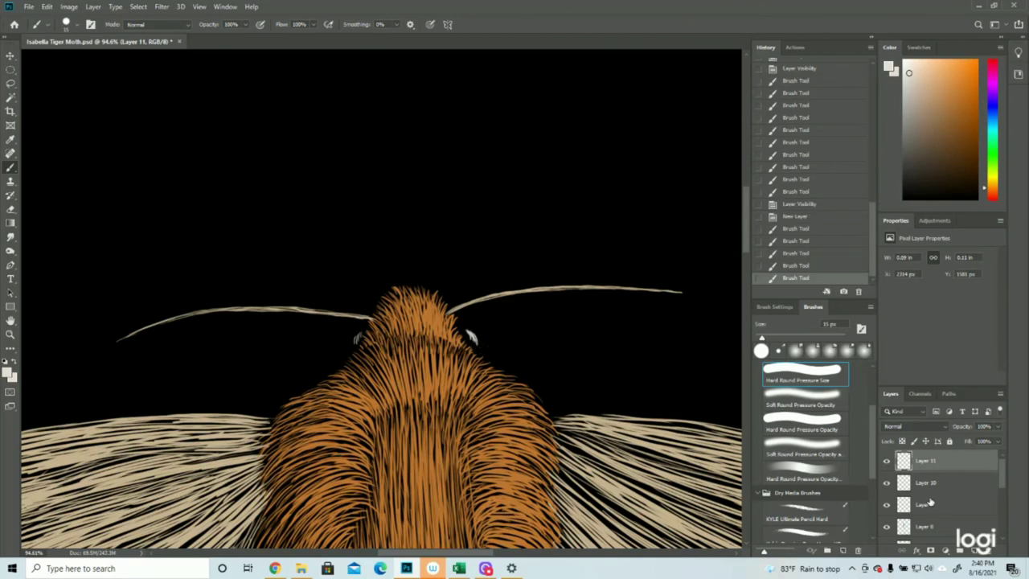
scroll(930, 502, "down", 2)
left_click(886, 526)
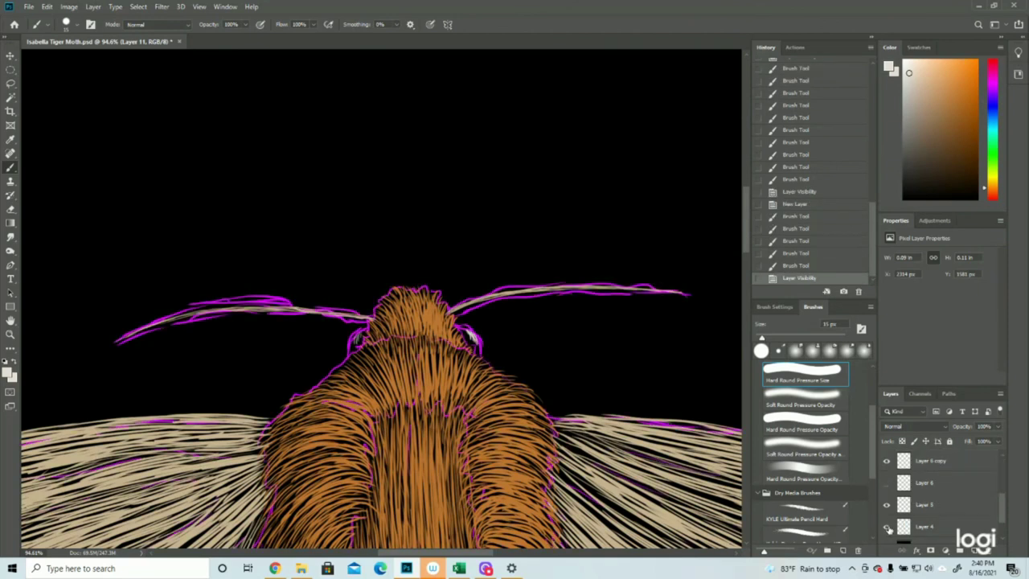
left_click_drag(471, 336, 477, 347)
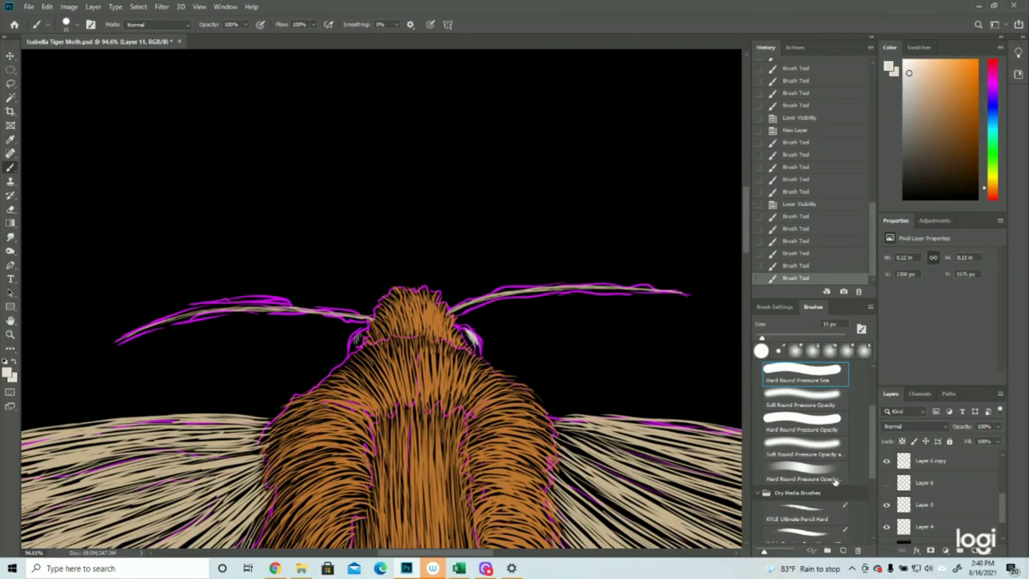
left_click(887, 527)
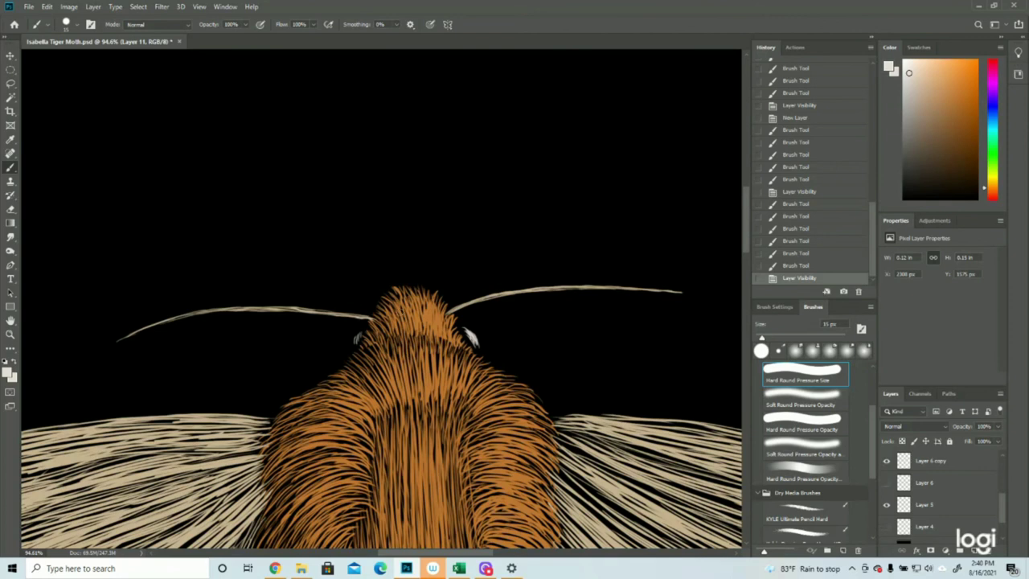
Step: Show the Layer 4 sketch, paint denser pale strokes over the left eye on Layer 11, and hide the sketch
left_click(887, 526)
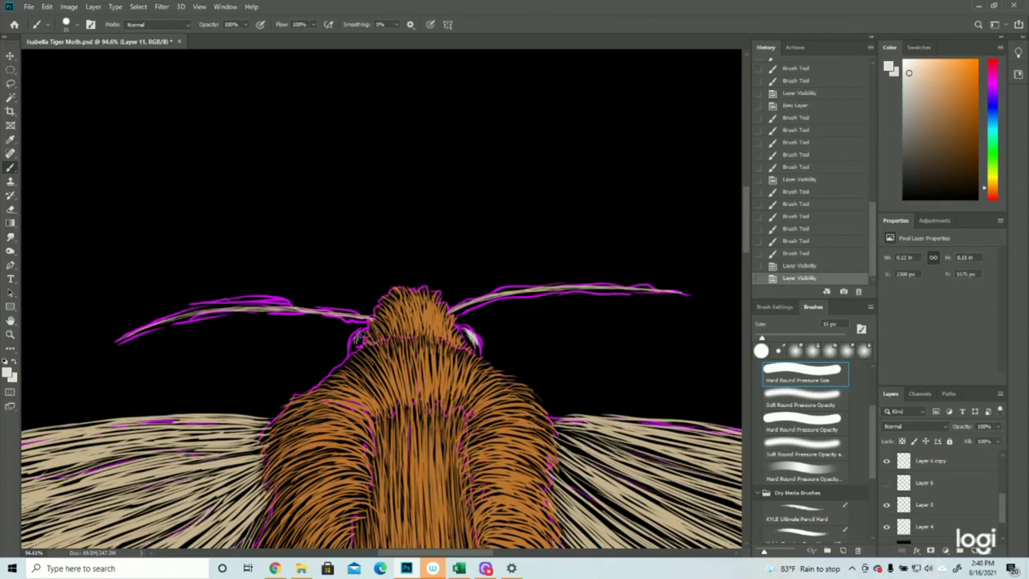
left_click_drag(354, 333, 360, 347)
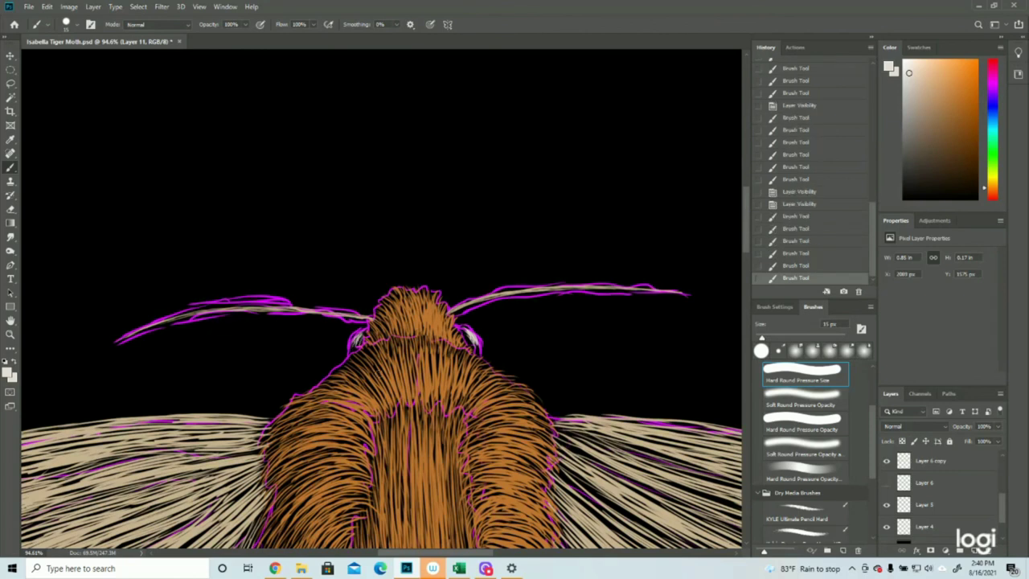
left_click(886, 527)
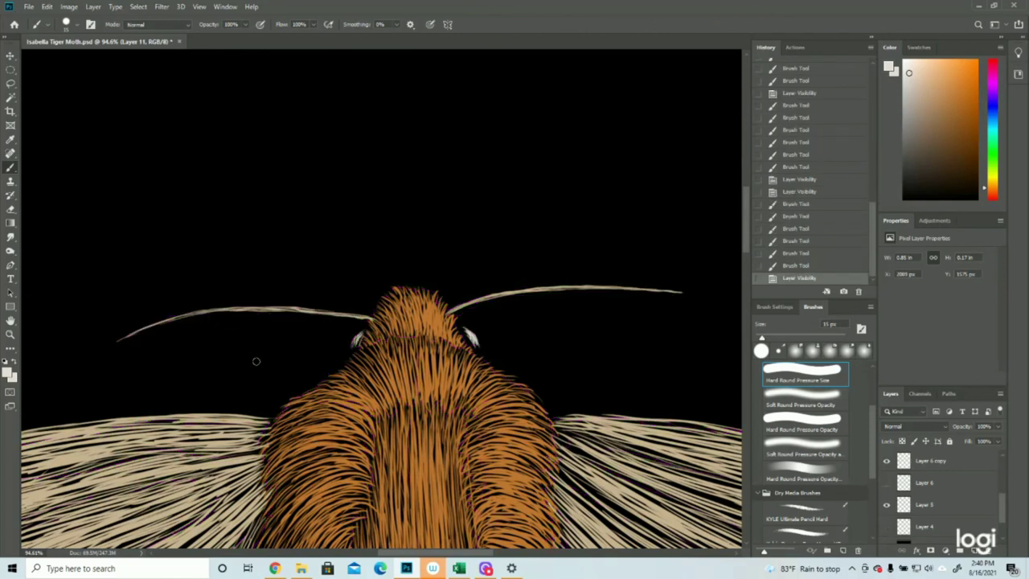
Step: Widen the right eye on Layer 11 with fine pale strokes along its inner side, reaching the head and shoulder fur
left_click(10, 334)
left_click_drag(480, 321, 402, 324)
left_click(394, 180)
scroll(356, 201, "up", 2)
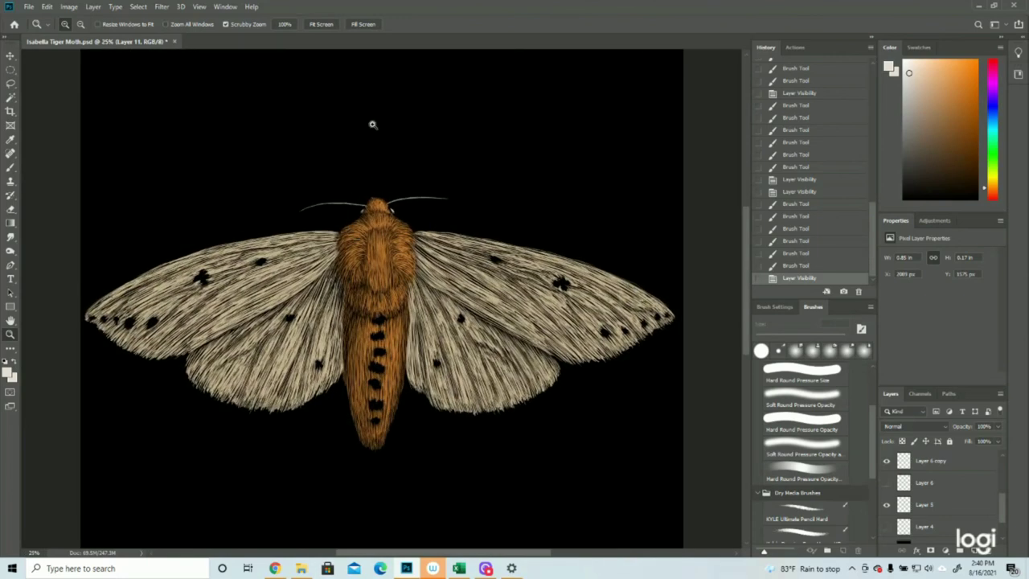
scroll(372, 123, "up", 2)
scroll(374, 306, "up", 2)
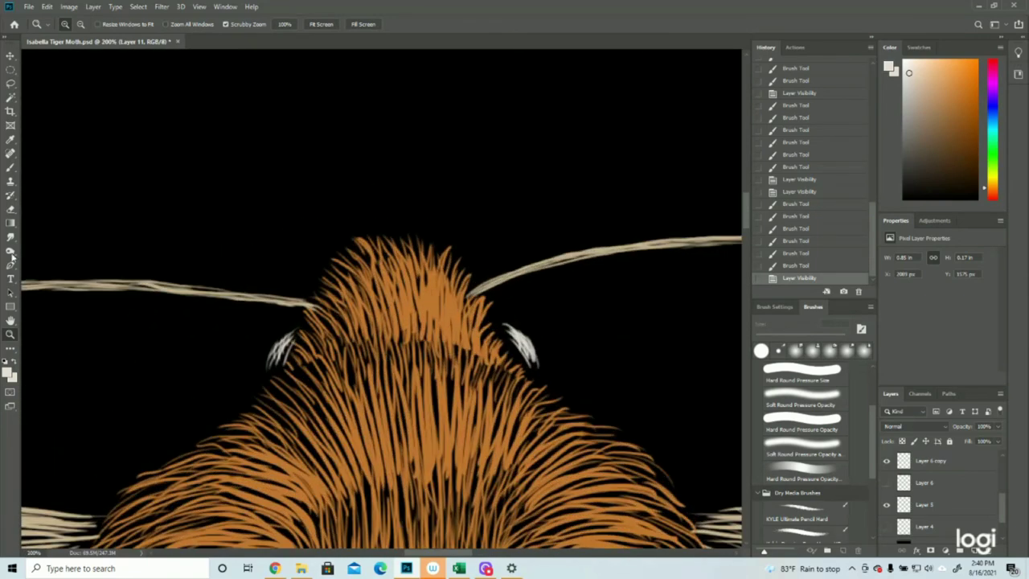
left_click(10, 167)
left_click(11, 167)
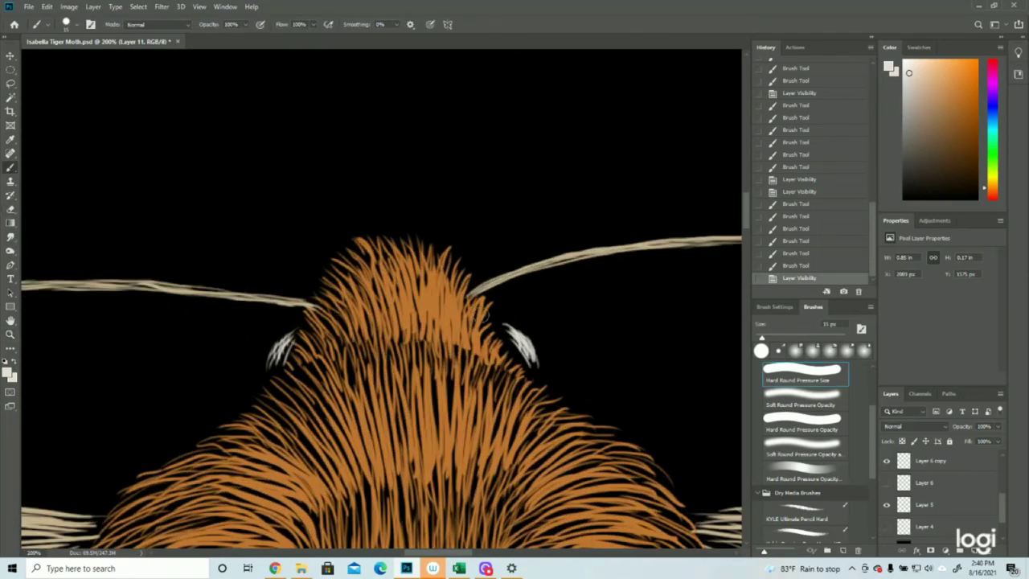
left_click_drag(527, 367, 529, 372)
left_click_drag(503, 336, 526, 369)
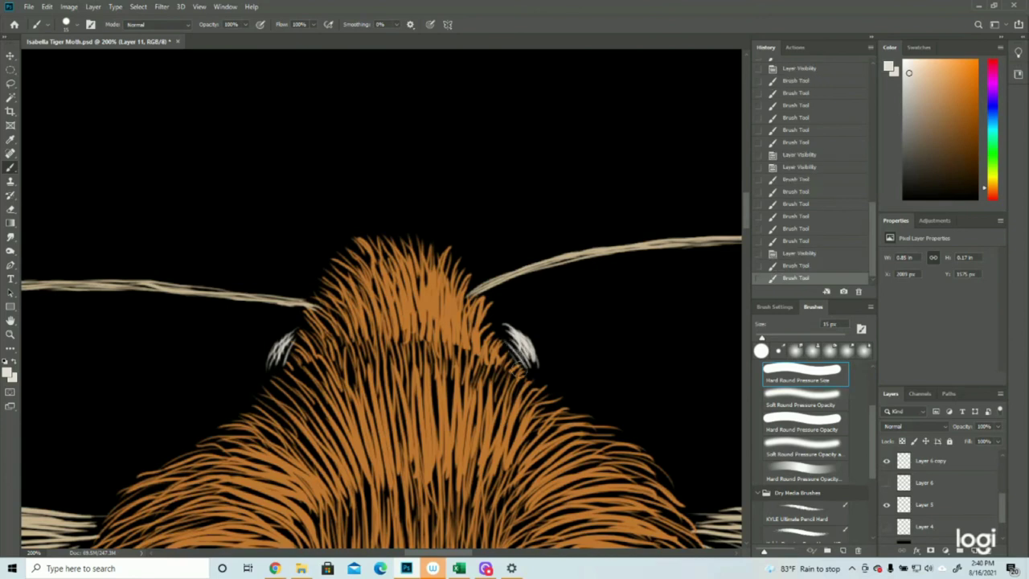
mouse_move(499, 328)
left_mouse_down()
mouse_move(519, 338)
mouse_move(514, 350)
mouse_move(543, 377)
left_mouse_up()
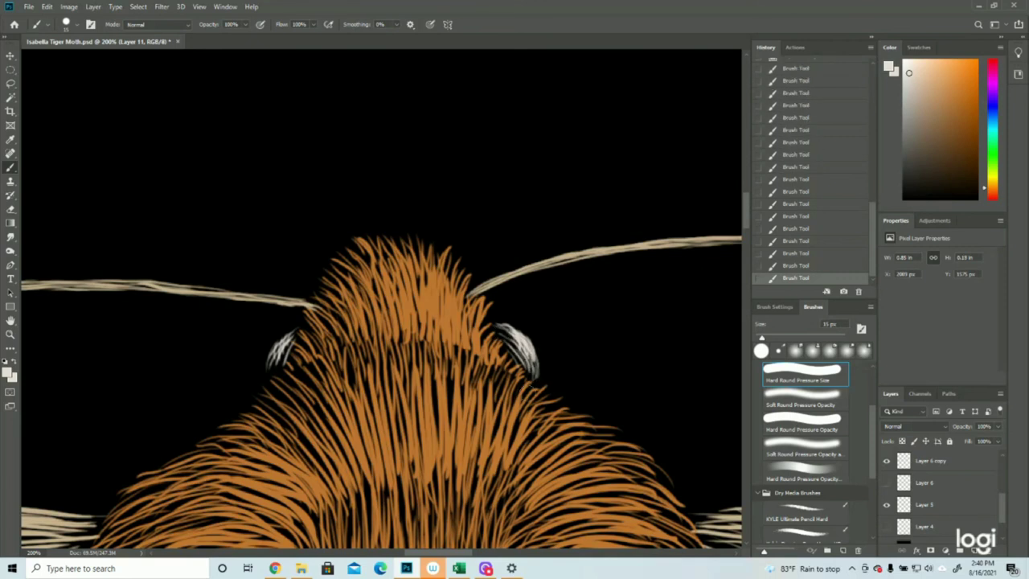
Step: Check the painted eyes with the whole moth in view
left_click(10, 334)
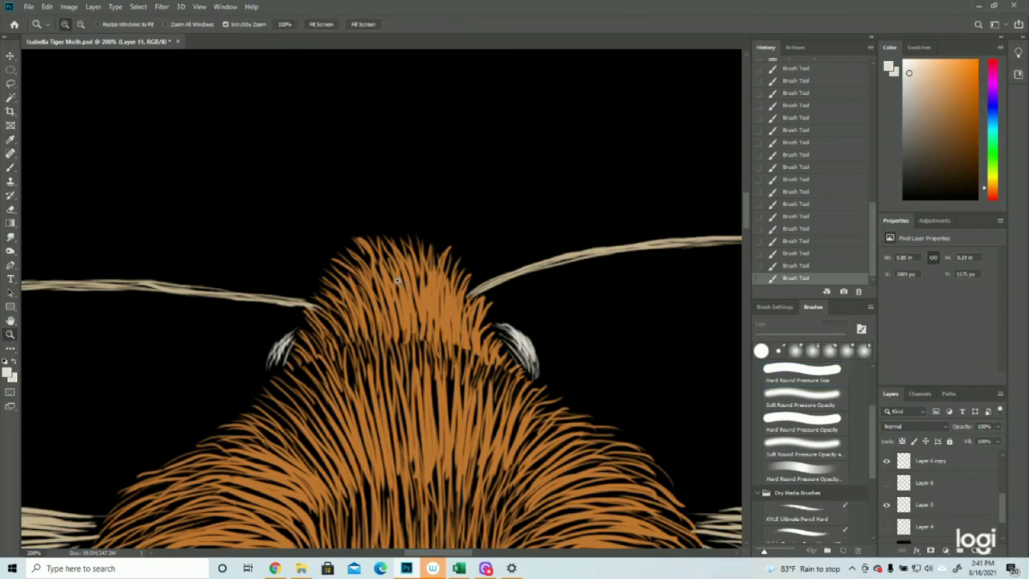
key("ctrl+0")
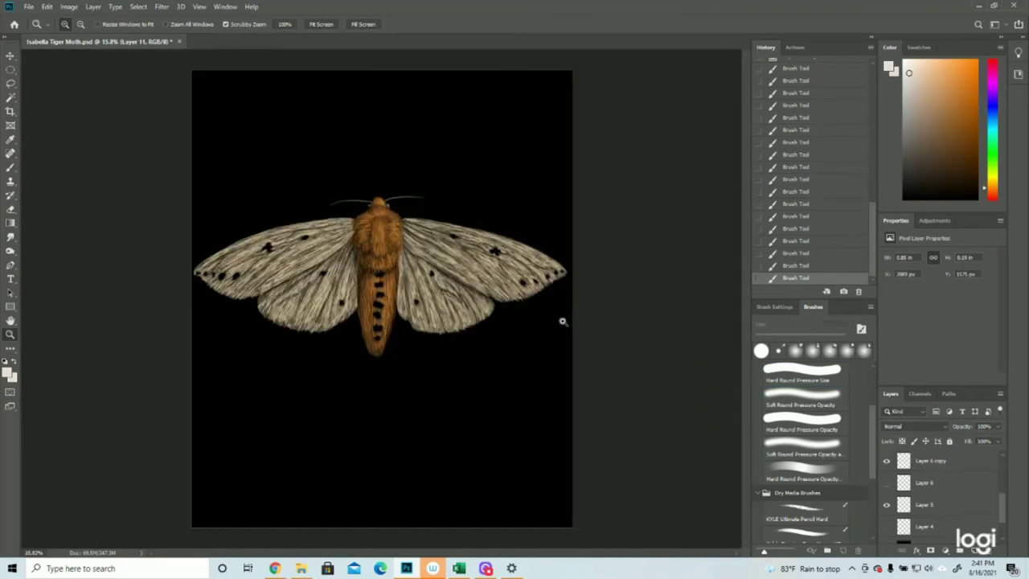
left_click(432, 152)
left_click(426, 159)
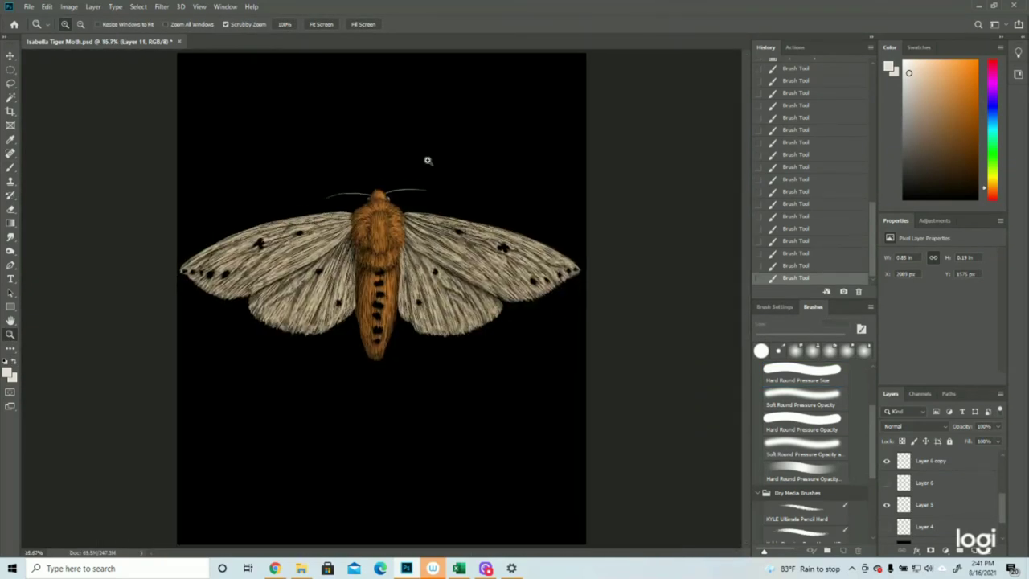